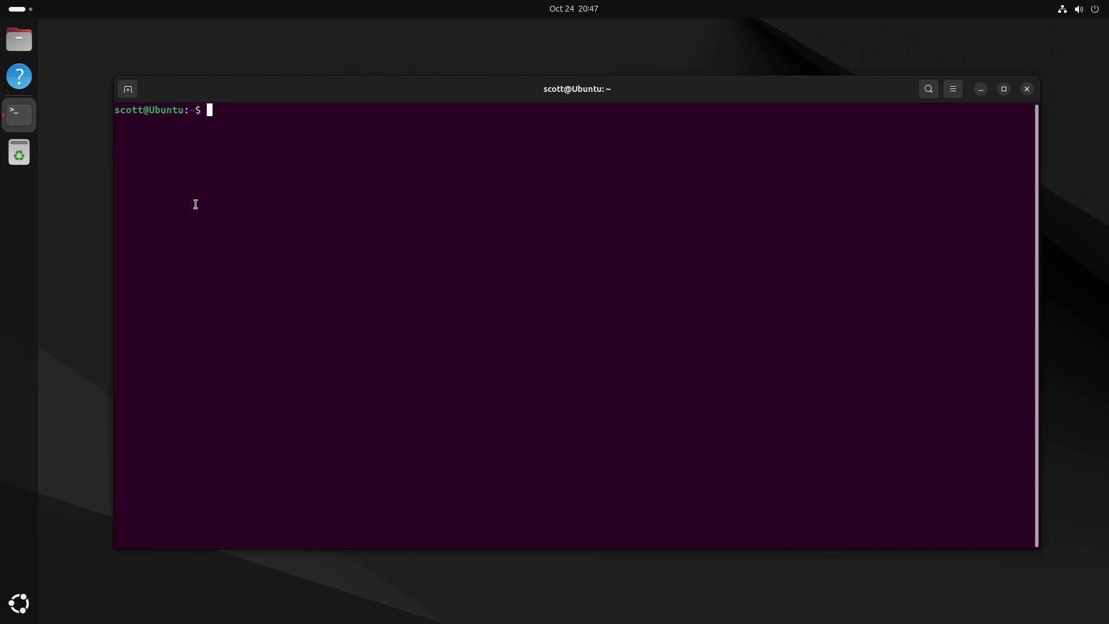
Step: Run sudo apt update && sudo apt upgrade -y, entering the account password, and clear the terminal when it finishes
type("sudo apt update && sudo apt upgrade -y")
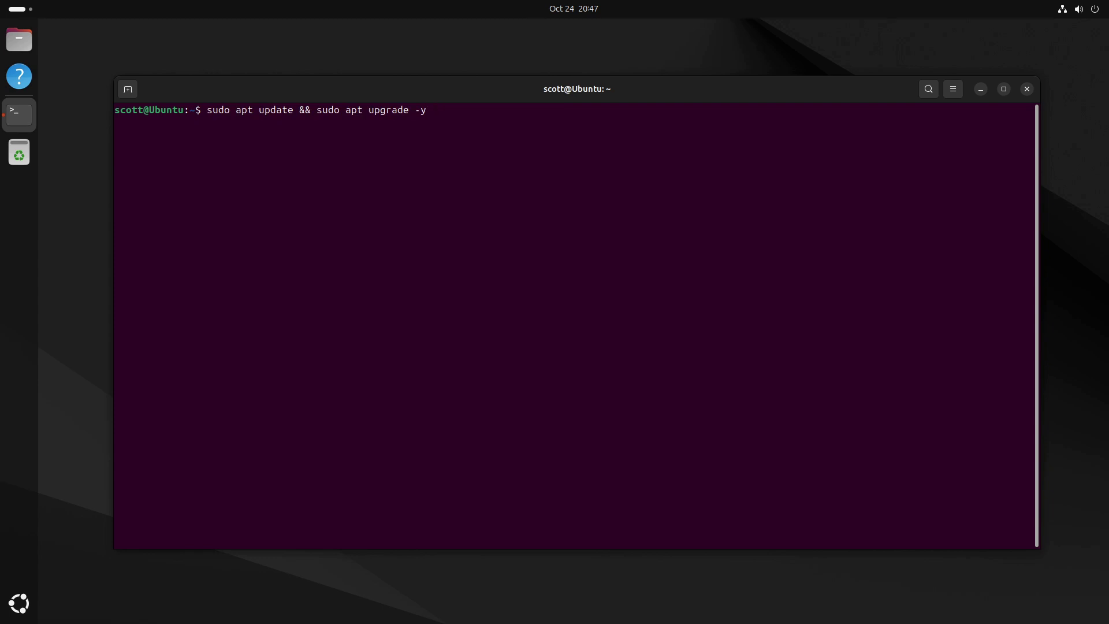
key("Return")
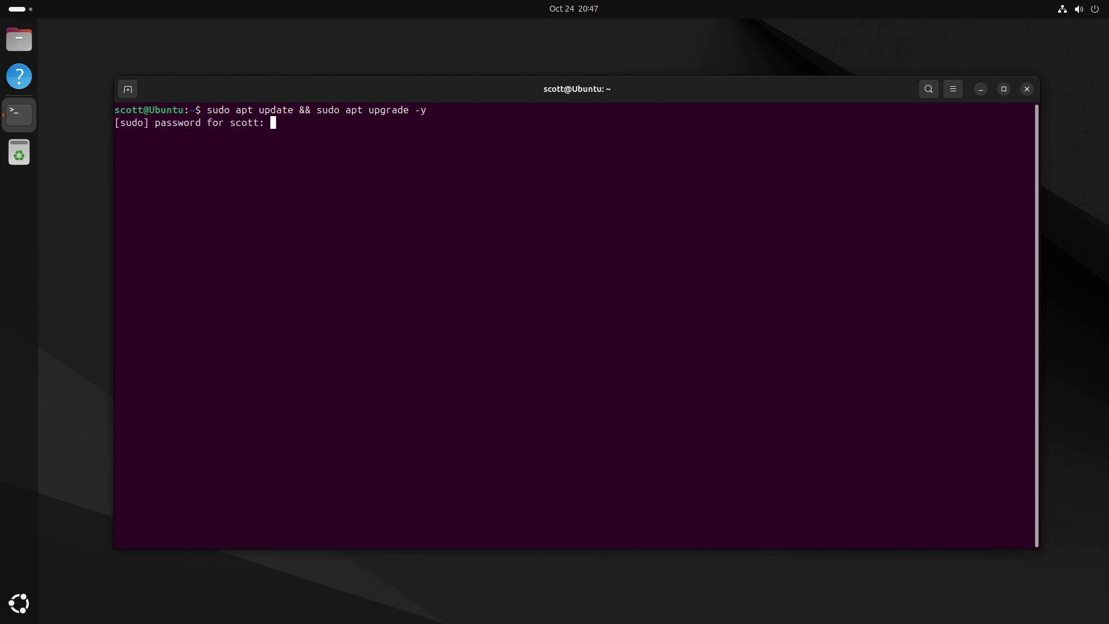
key("Return")
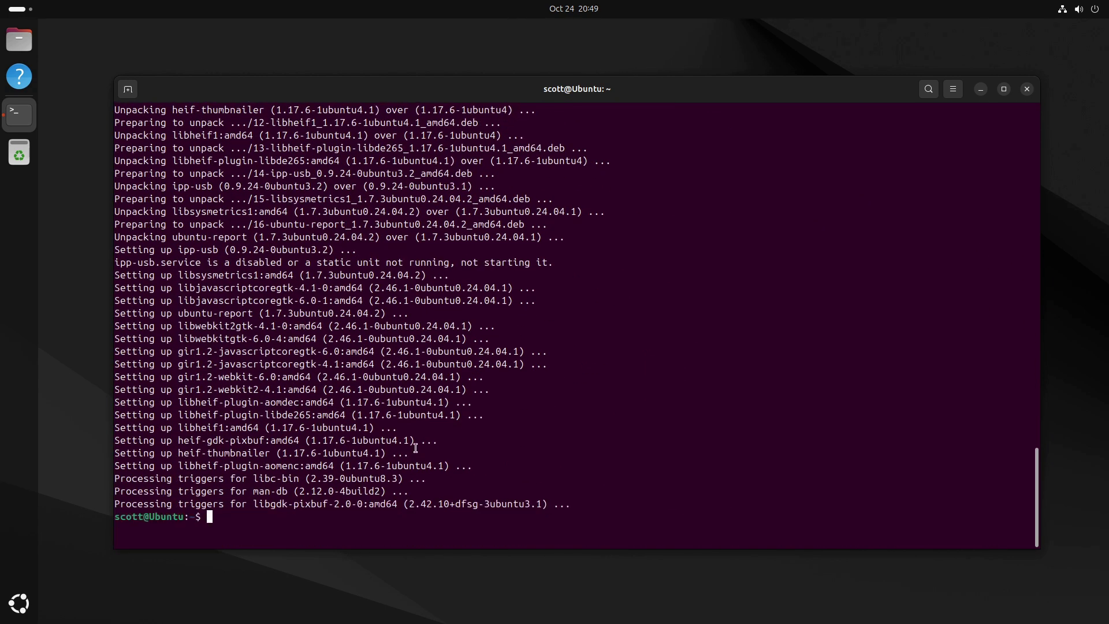
key("ctrl+l")
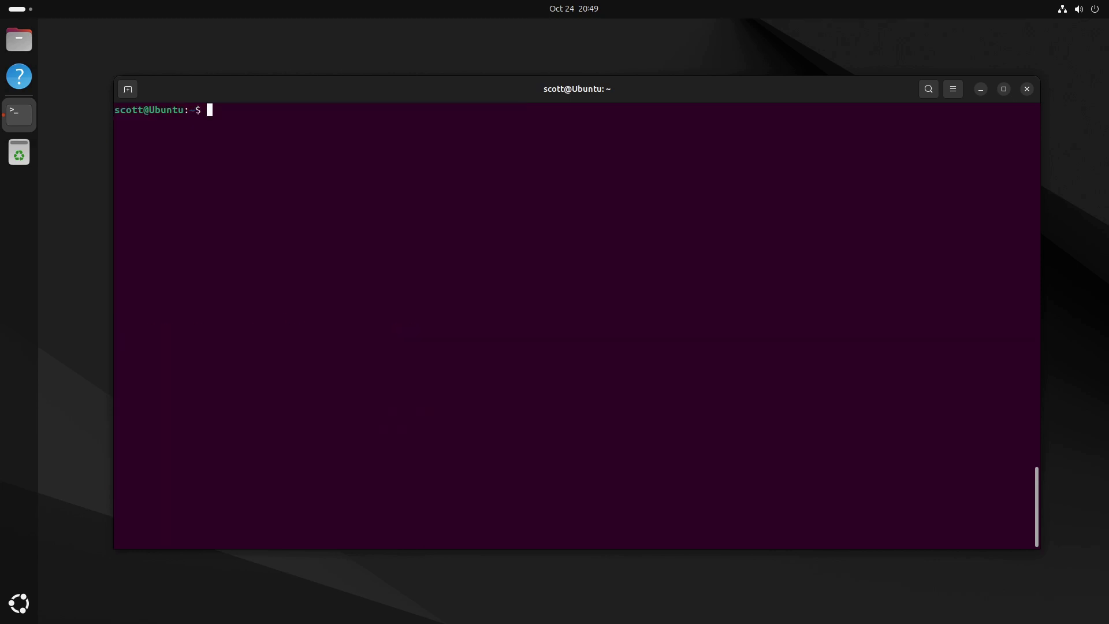
Step: Install the ubuntu-restricted-extras package with sudo apt and agree to continue with the installation
type("sudo apt install ubuntu-restricted-extras")
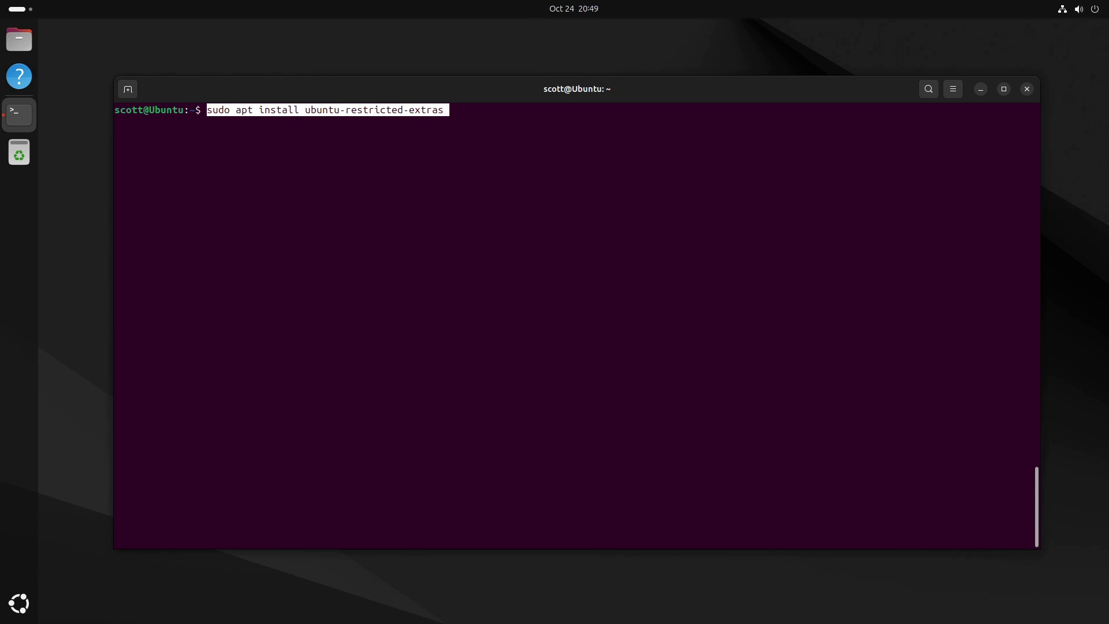
key("Return")
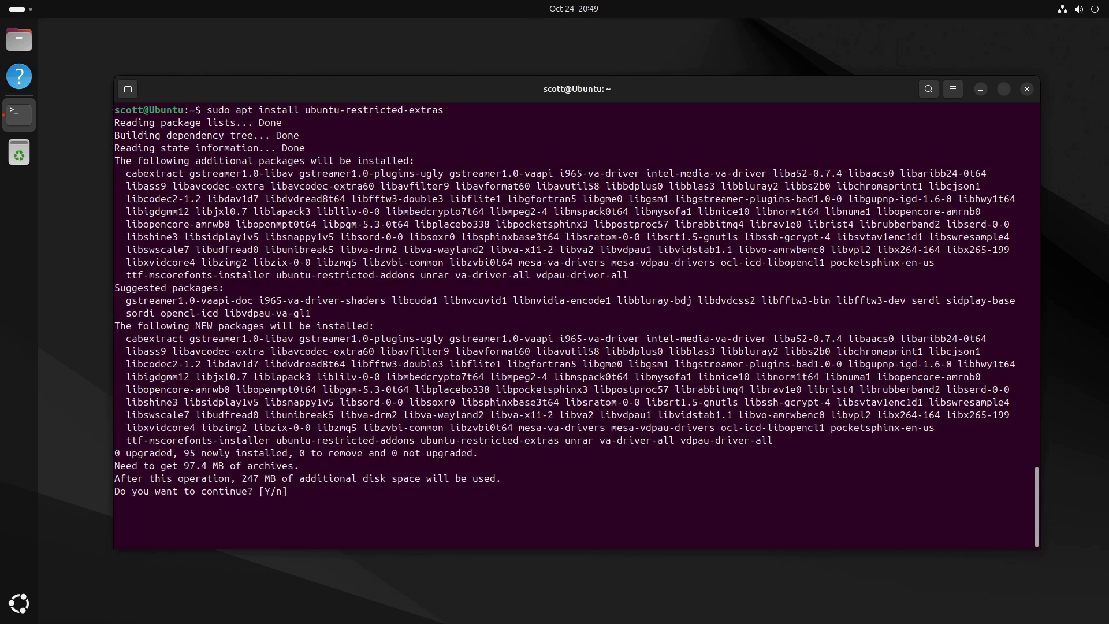
type("Y")
key("Return")
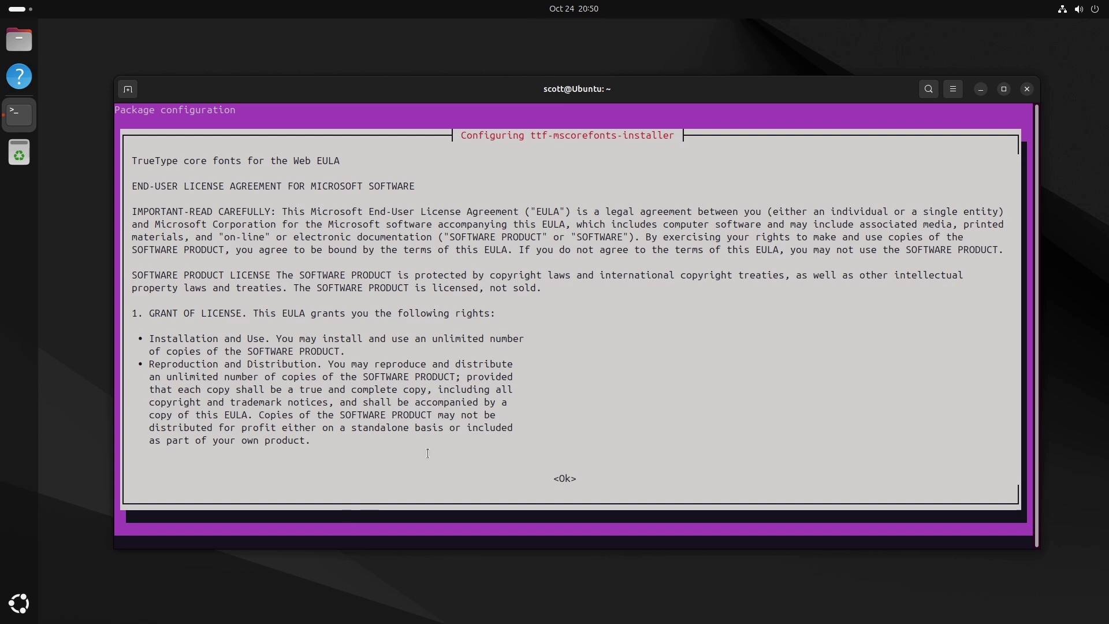
Step: Accept the TrueType core fonts EULA for ttf-mscorefonts-installer and clear the terminal once installation ends
key("Tab")
key("Return")
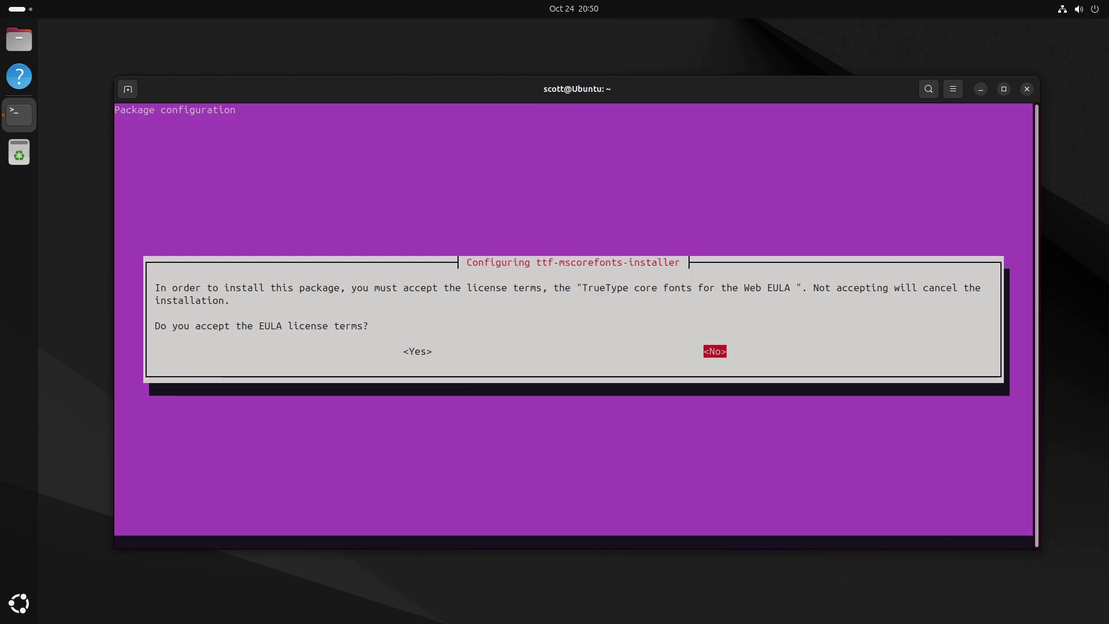
key("Left")
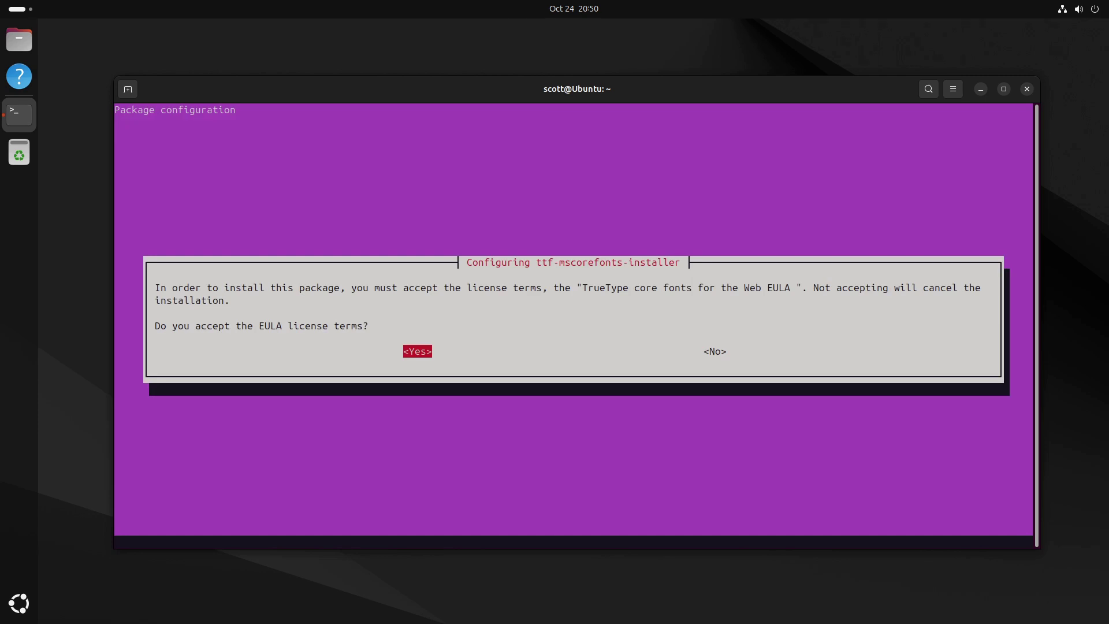
key("Return")
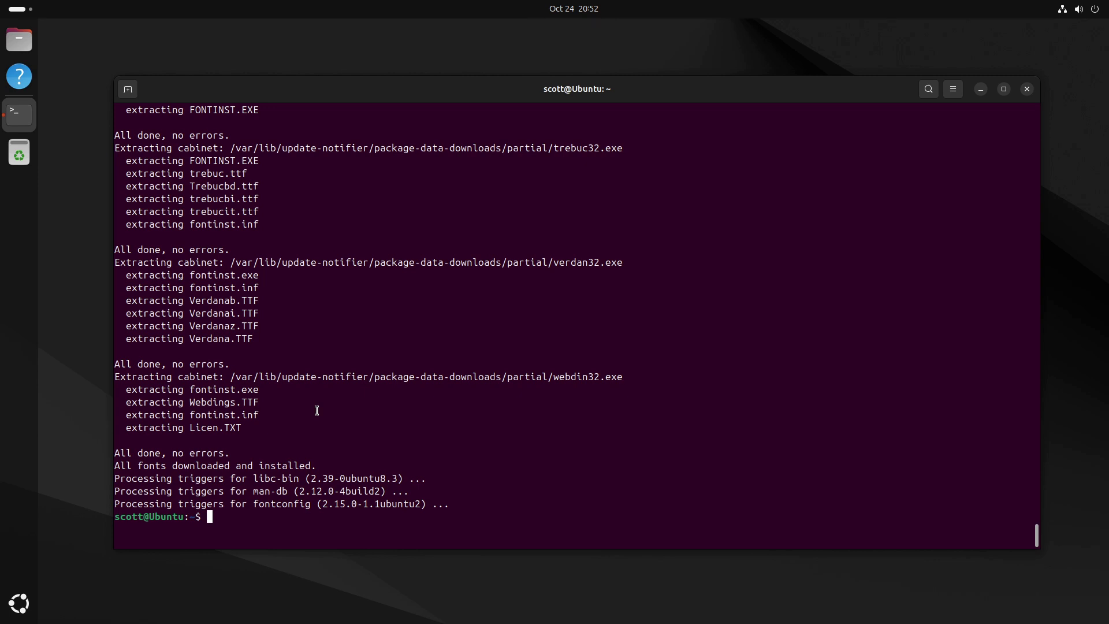
key("ctrl+l")
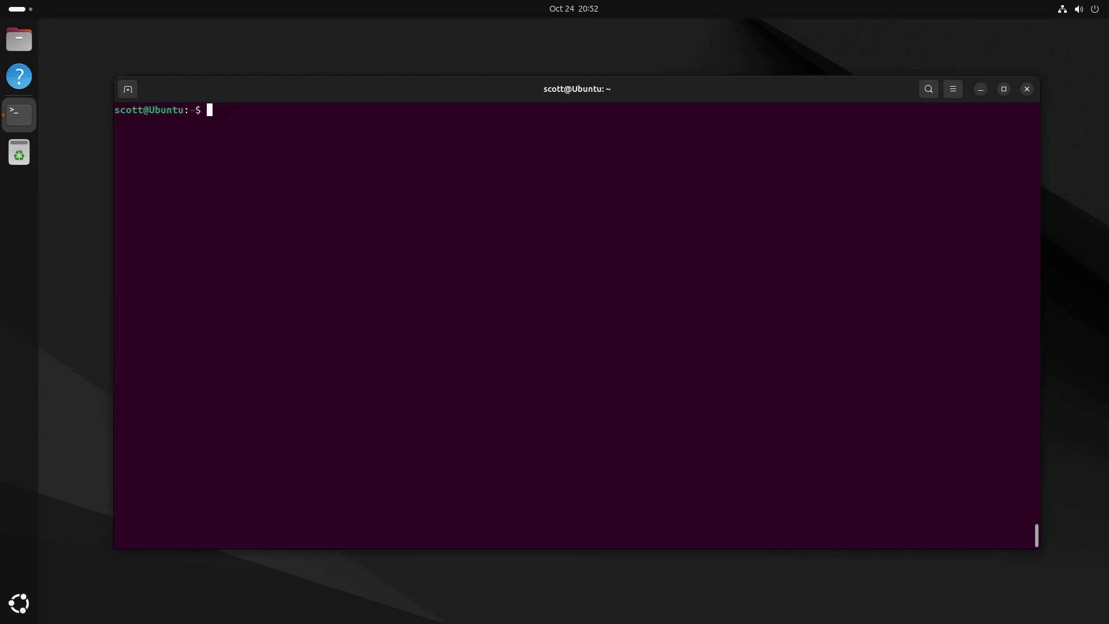
Step: Install terminator, fonts-powerline and nano with sudo apt using the -y option, and clear the terminal
type("sudo apt install terminator fonts-powerline nano -y")
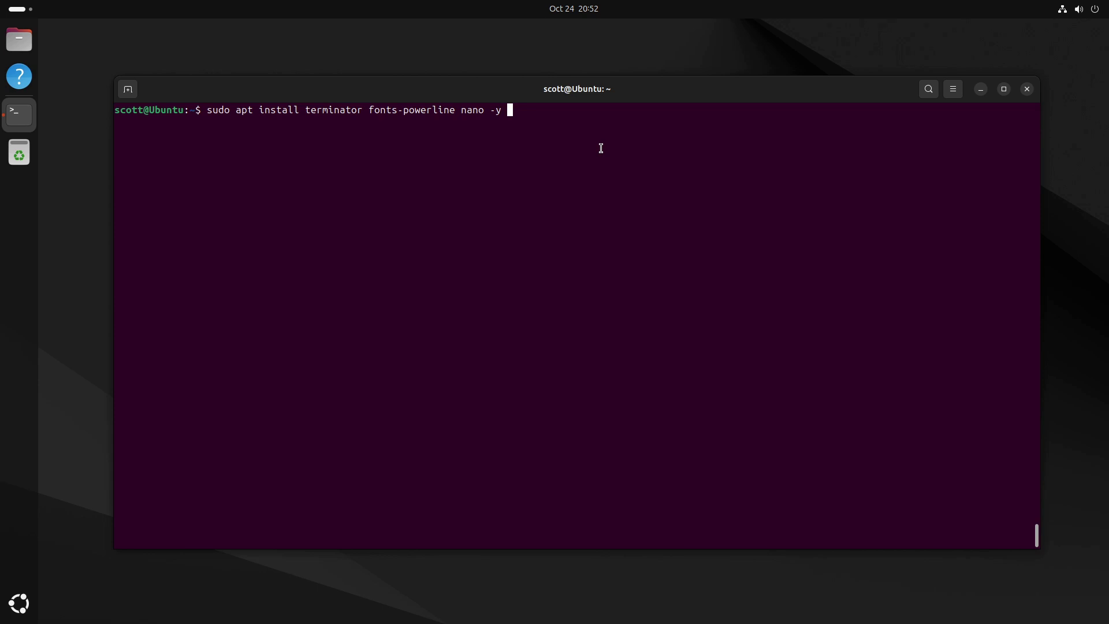
key("Return")
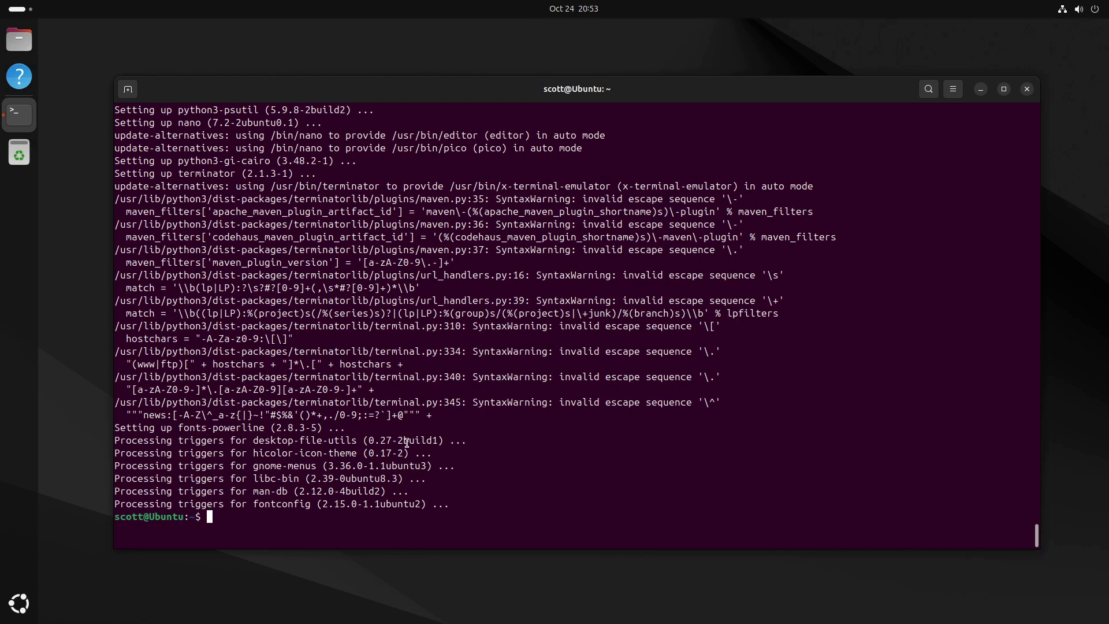
key("ctrl+l")
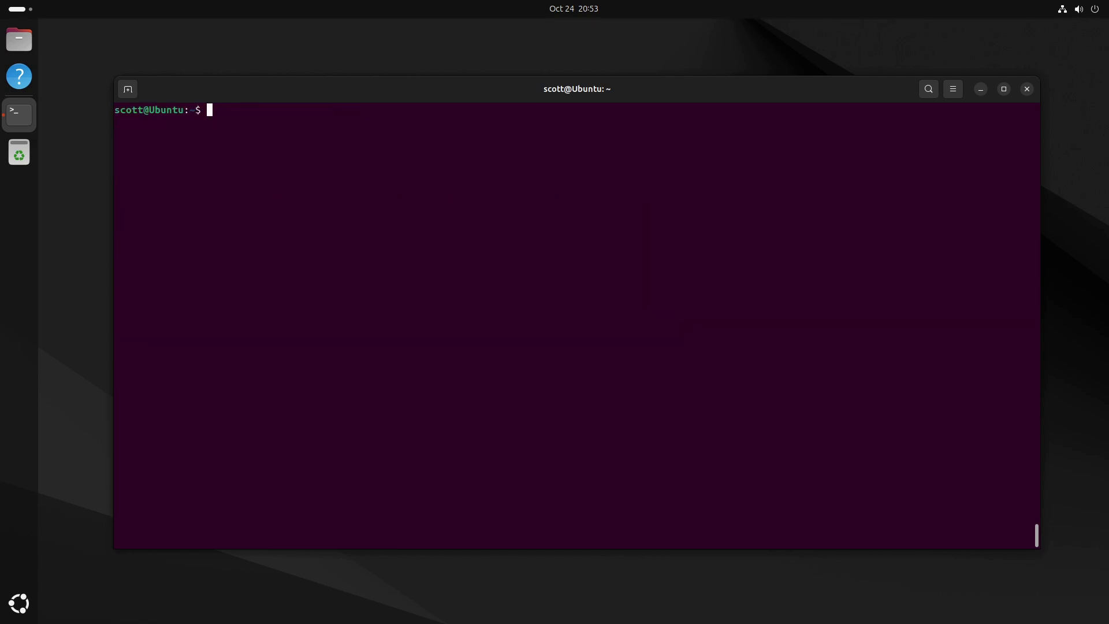
Step: Run sudo update-alternatives --config x-terminal-emulator and keep the current choice, /usr/bin/terminator in auto mode
type("sudo update-alternatives --config x-terminal-emulator")
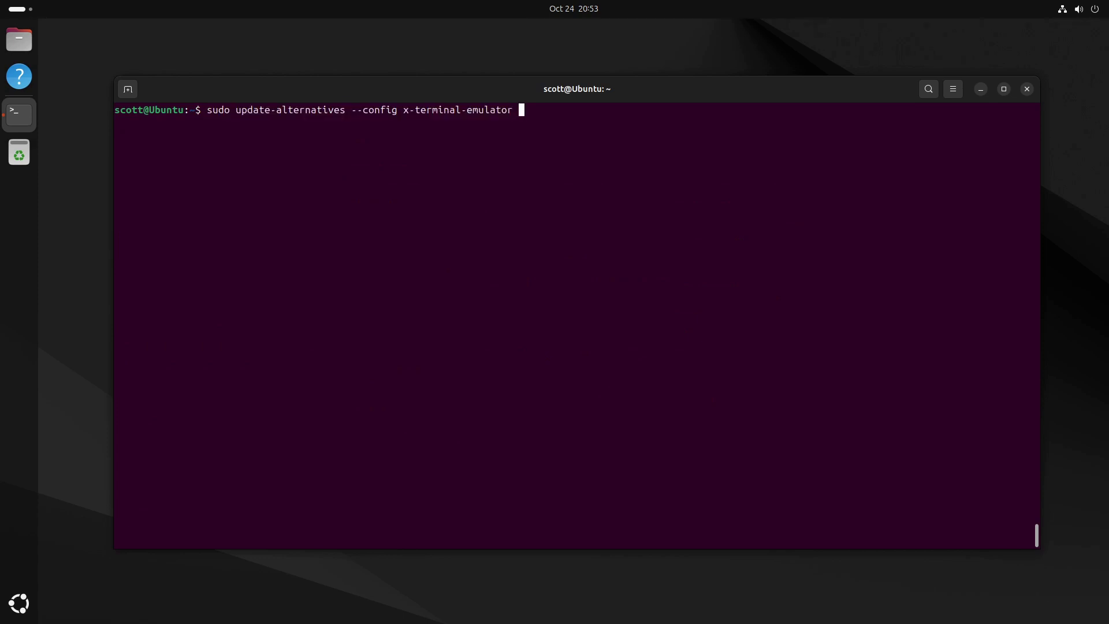
key("Return")
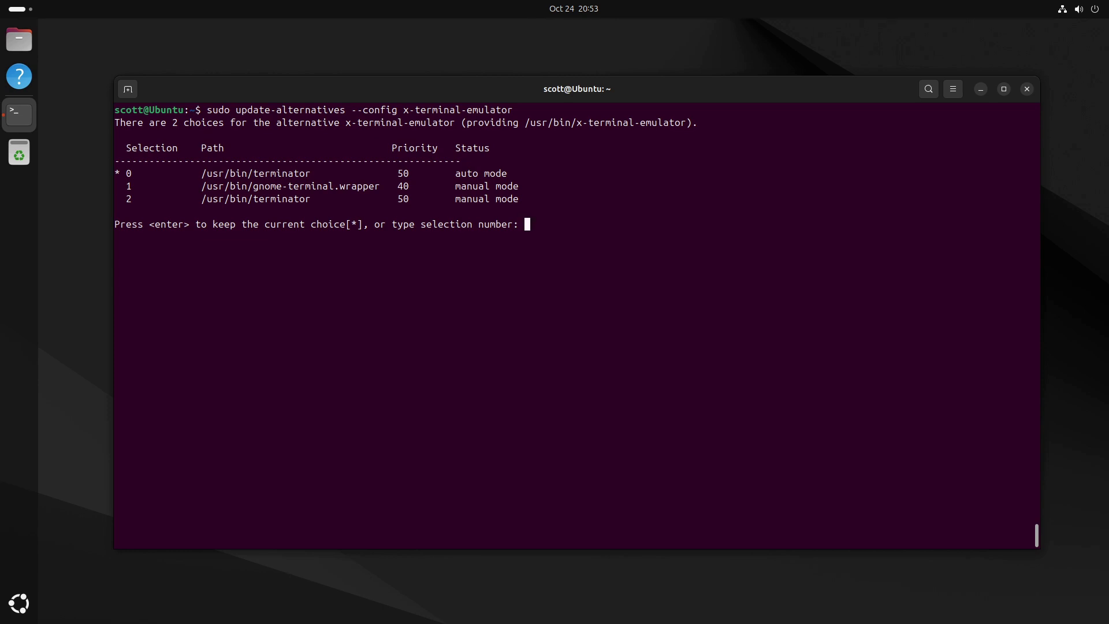
key("Return")
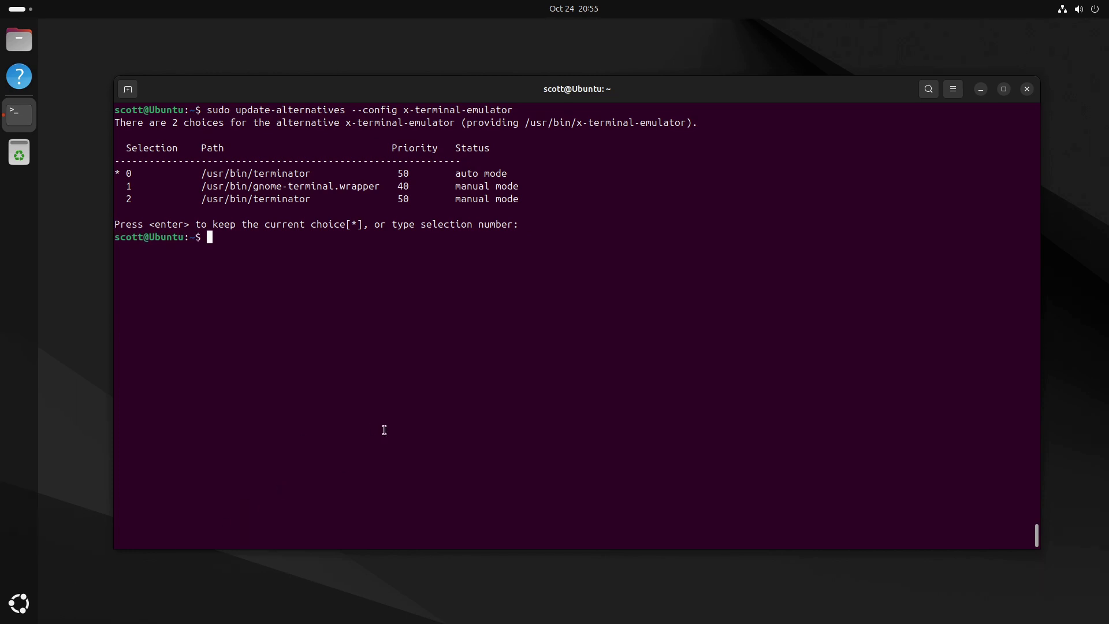
Step: Open the .bashrc file in the home directory with nano
type("nano .bar")
key("BackSpace")
type("shrv")
key("BackSpace")
type("c")
key("Return")
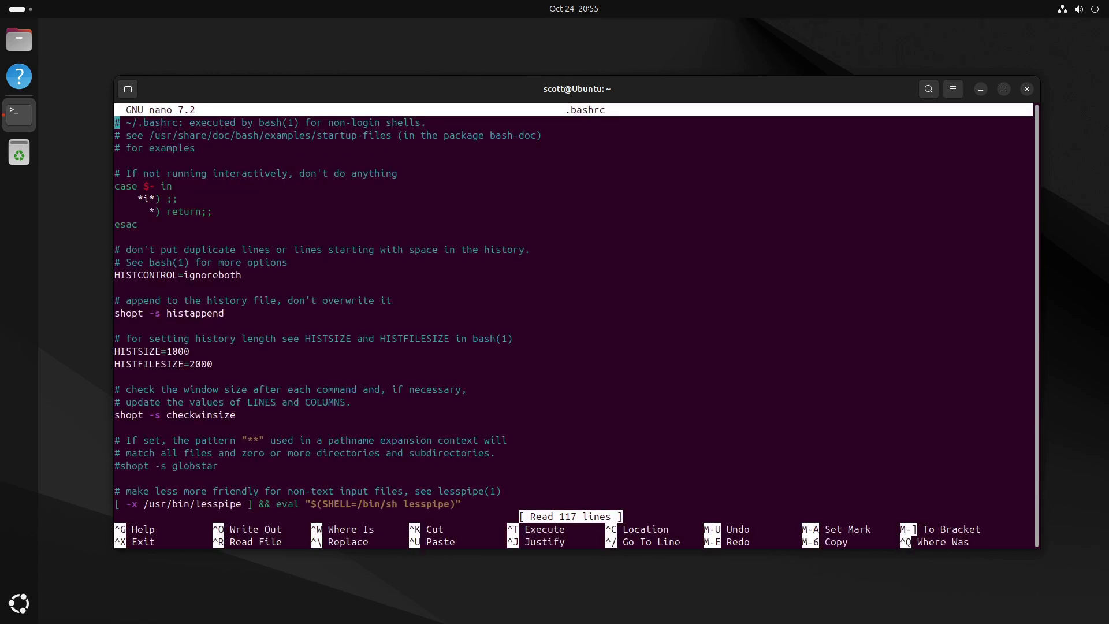
Step: Paste the copied bash prompt script at the end of .bashrc, save the file and exit nano
key("Page_Down")
key("Page_Down")
key("Page_Down")
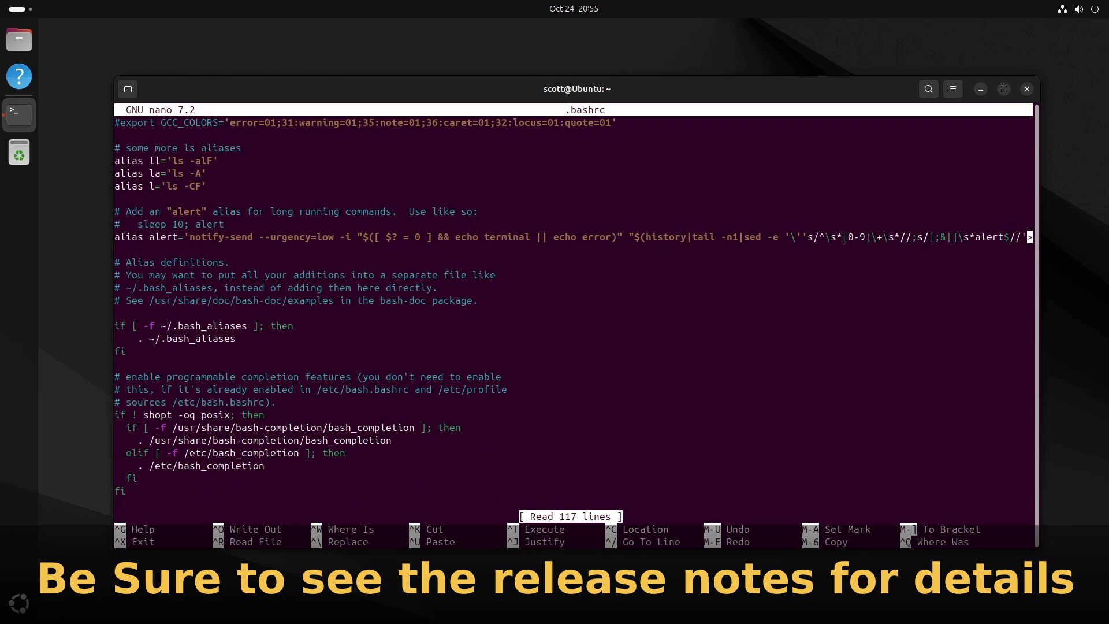
key("ctrl+shift+v")
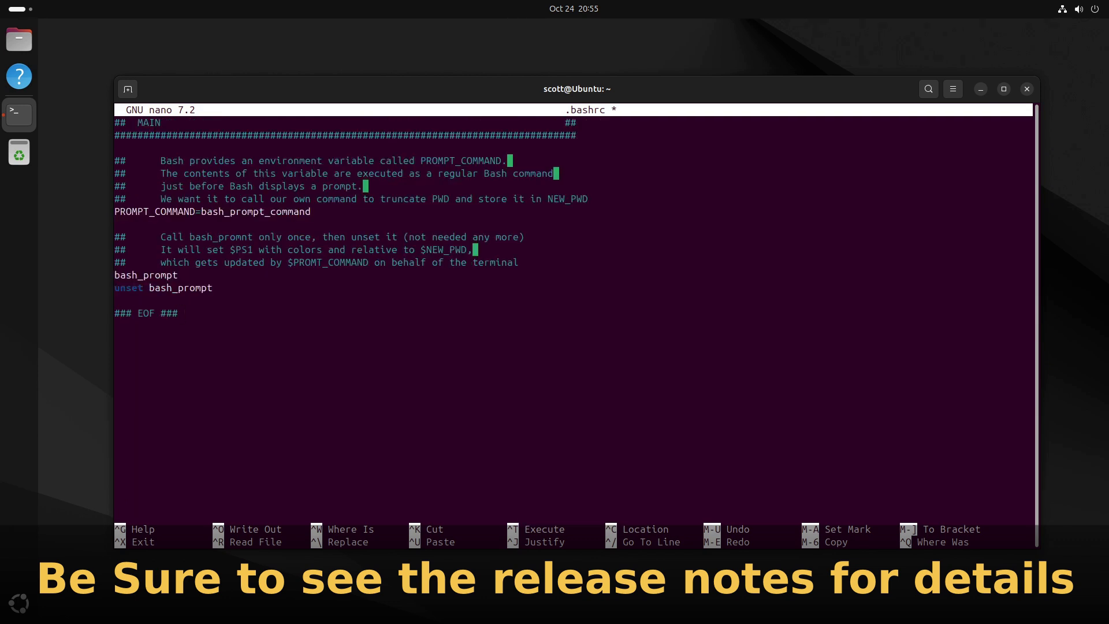
key("ctrl+o")
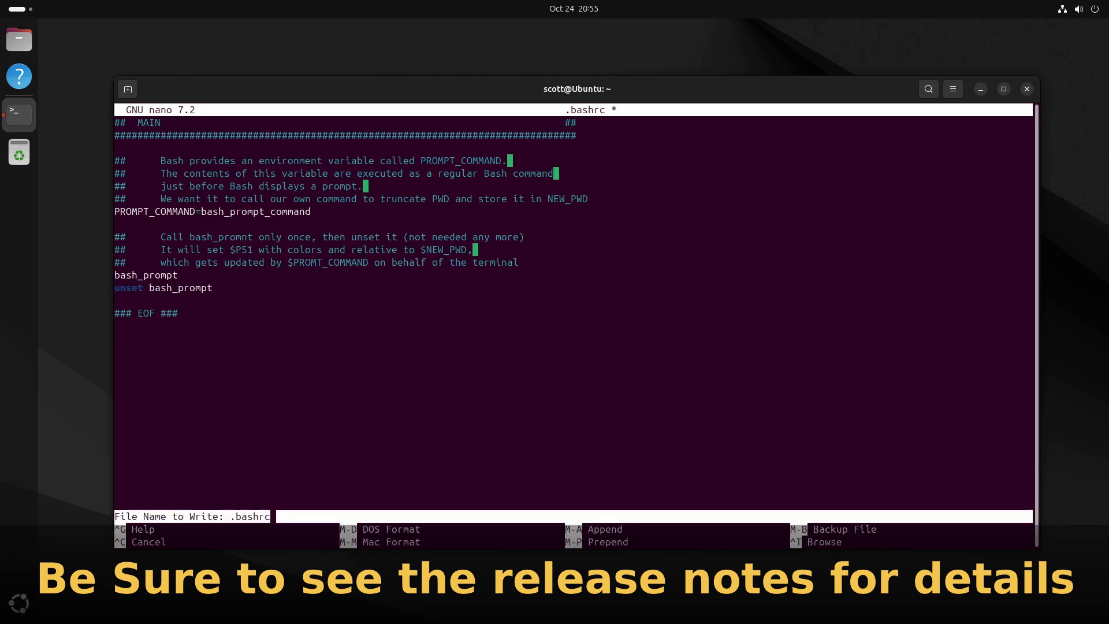
key("Return")
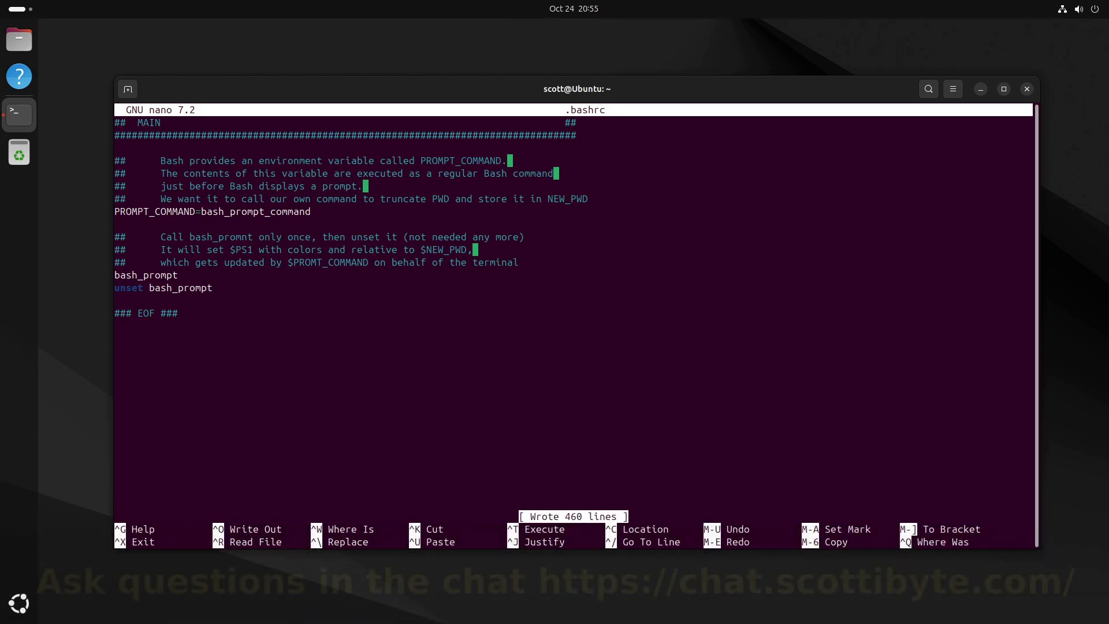
key("ctrl+x")
Step: Reuse the previous nano command, changed to sudo nano /root/.bashrc, to open the root user's file
key("Up")
key("Left")
key("ctrl+Left")
key("ctrl+Left")
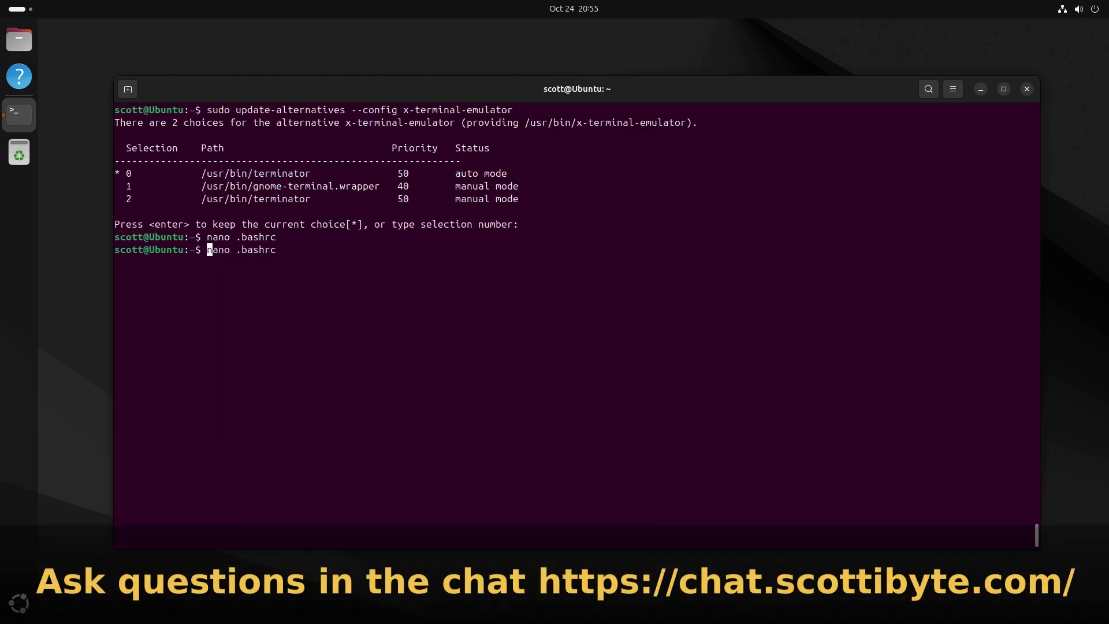
type("sudo")
key("Right")
key("Right")
key("Right")
key("Right")
key("Right")
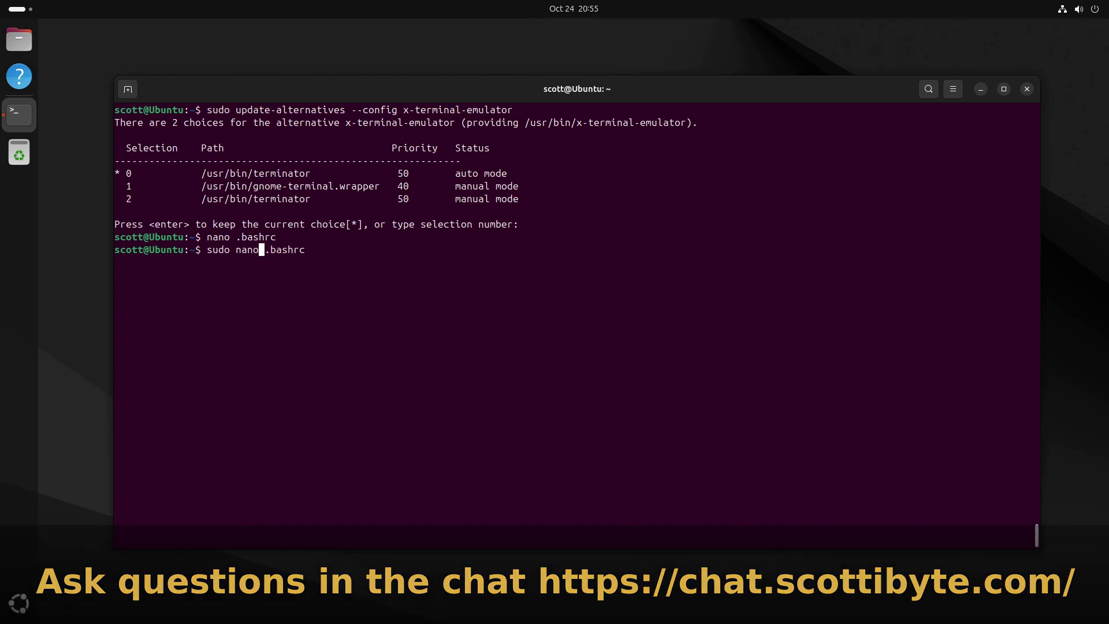
type("/root")
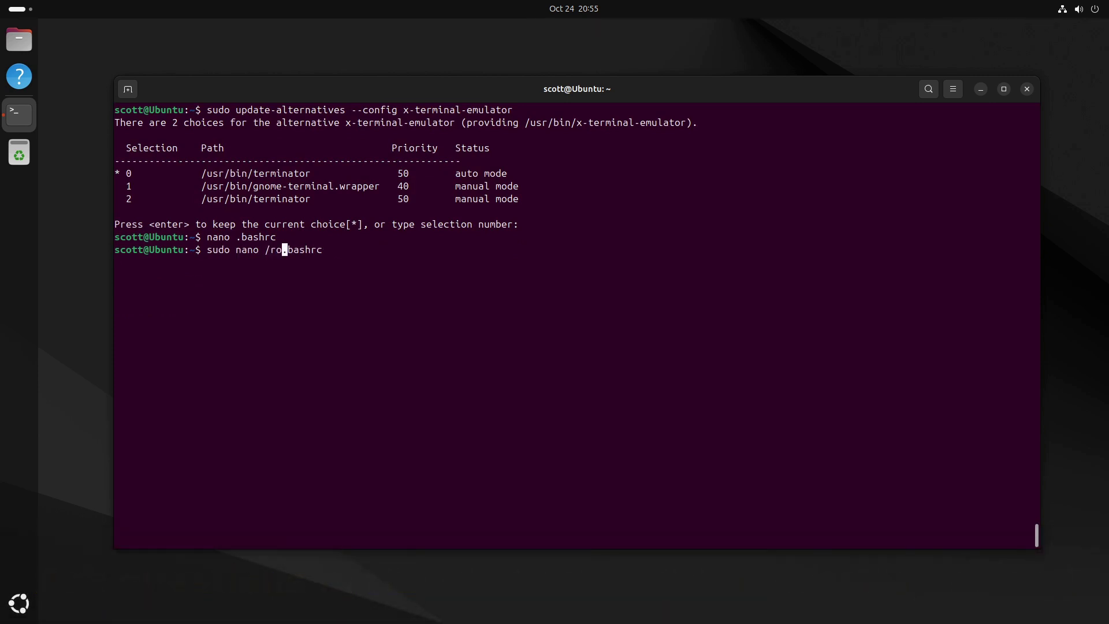
type("/")
key("Return")
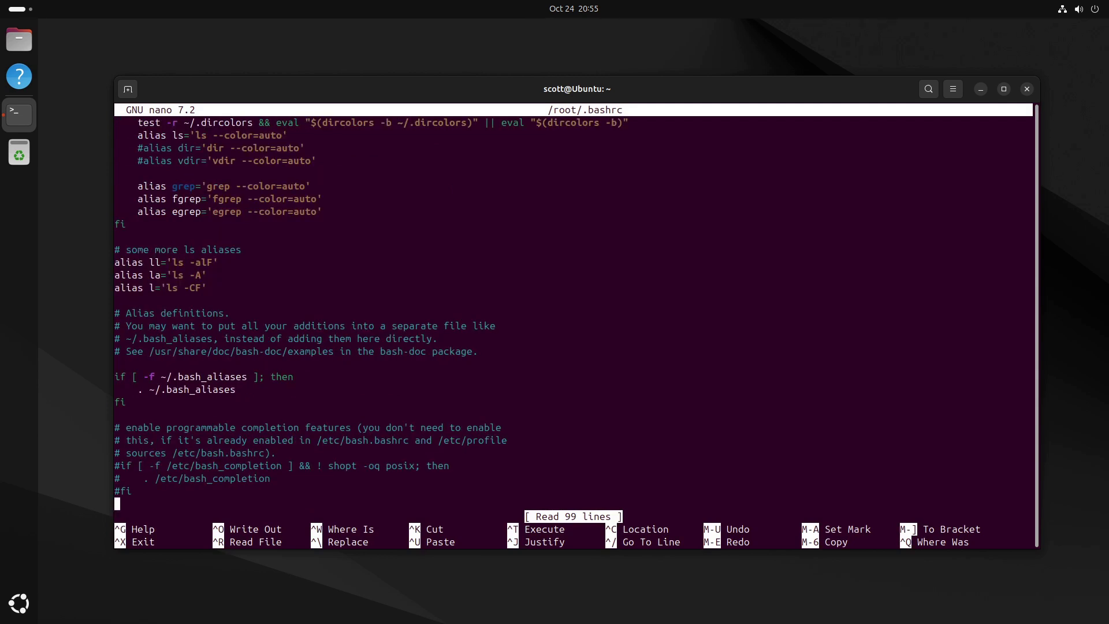
Step: Paste the copied bash prompt script at the end of /root/.bashrc, save the file and exit nano
key("ctrl+shift+v")
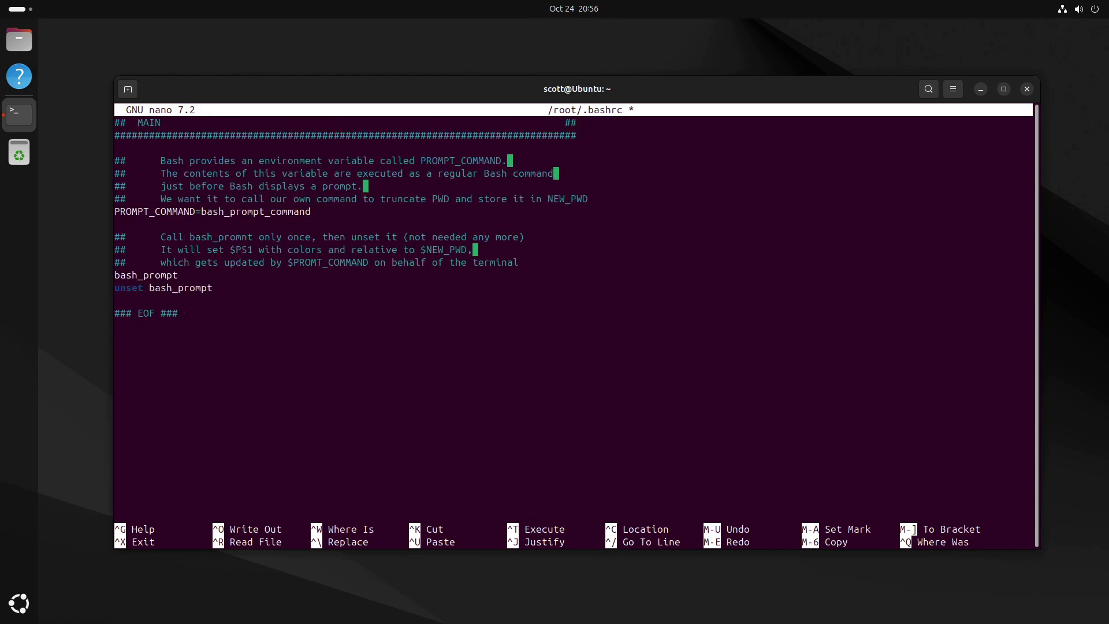
key("Return")
key("ctrl+o")
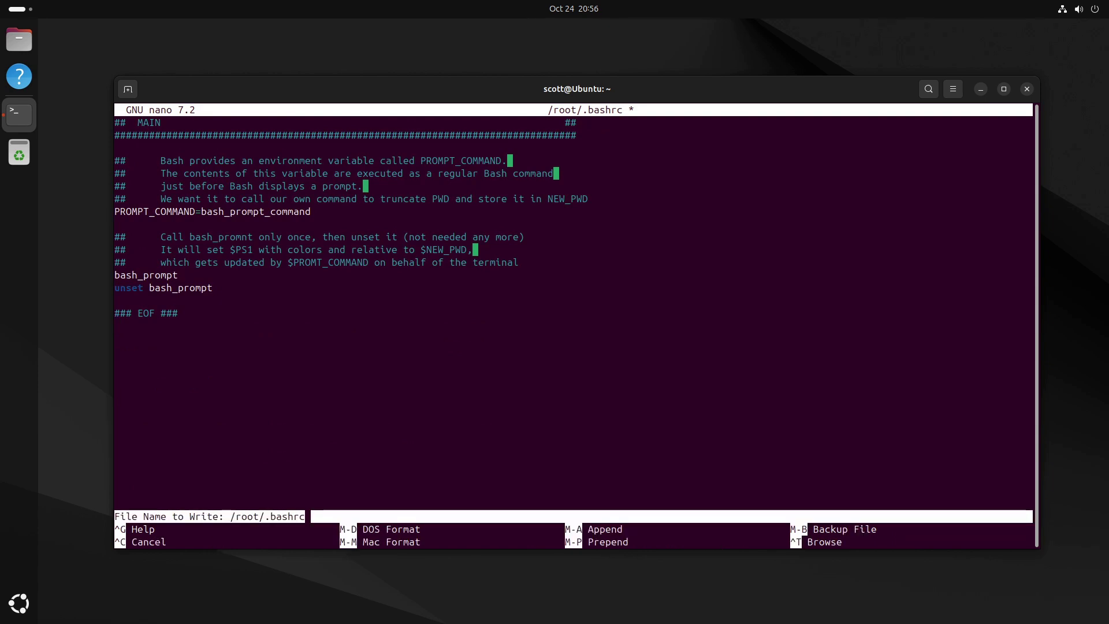
key("Return")
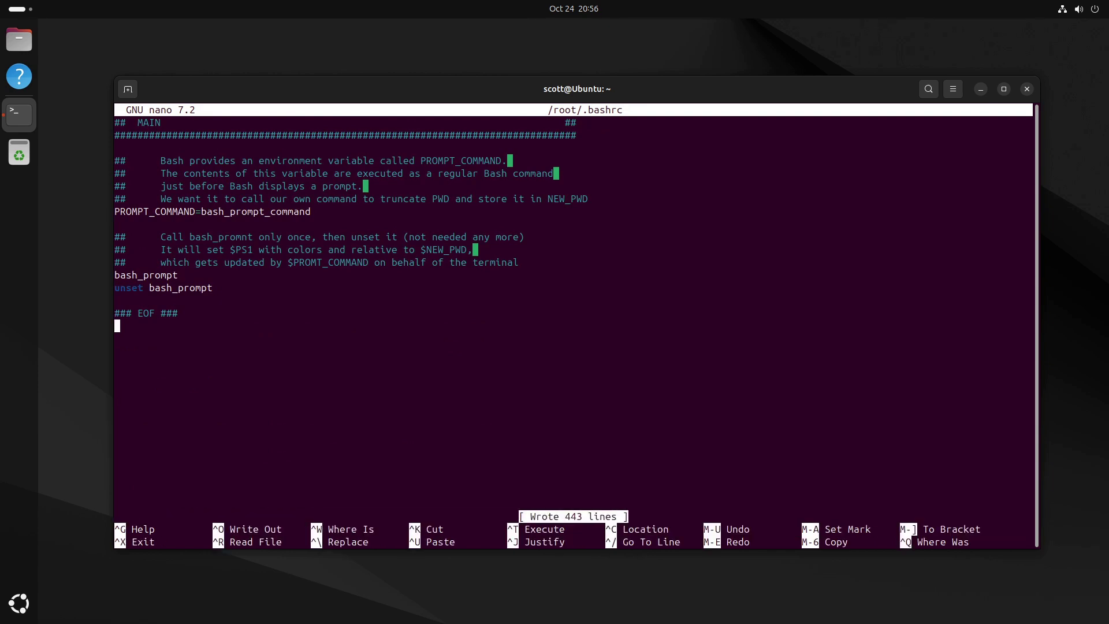
key("ctrl+x")
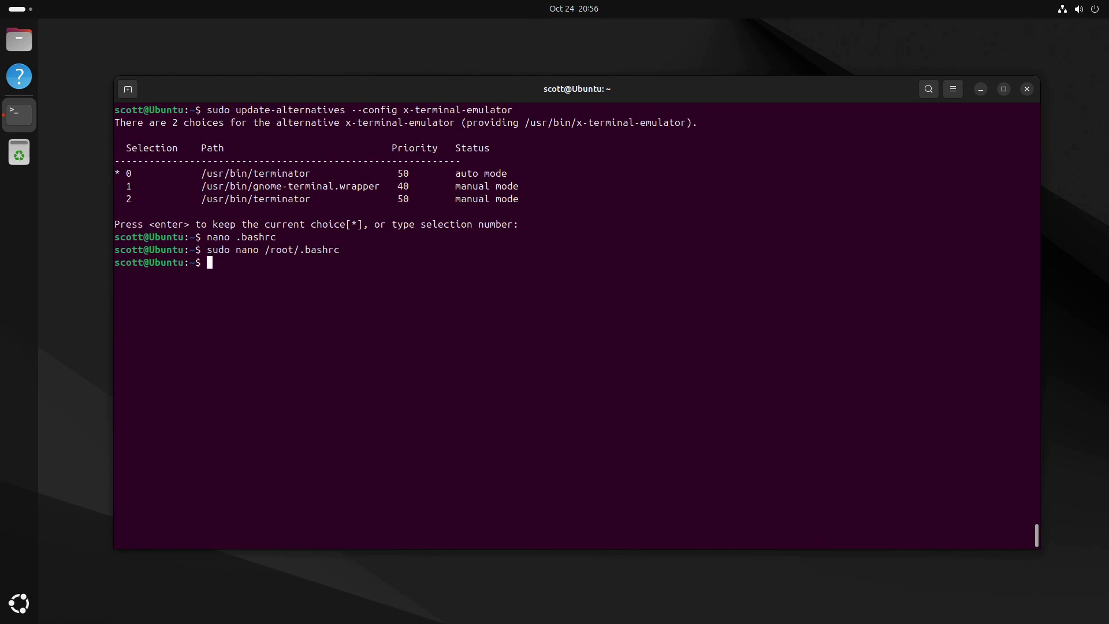
Step: Exit the current terminal session and open a new terminal window with the default emulator, Terminator
left_click(229, 426)
type("exit")
key("Return")
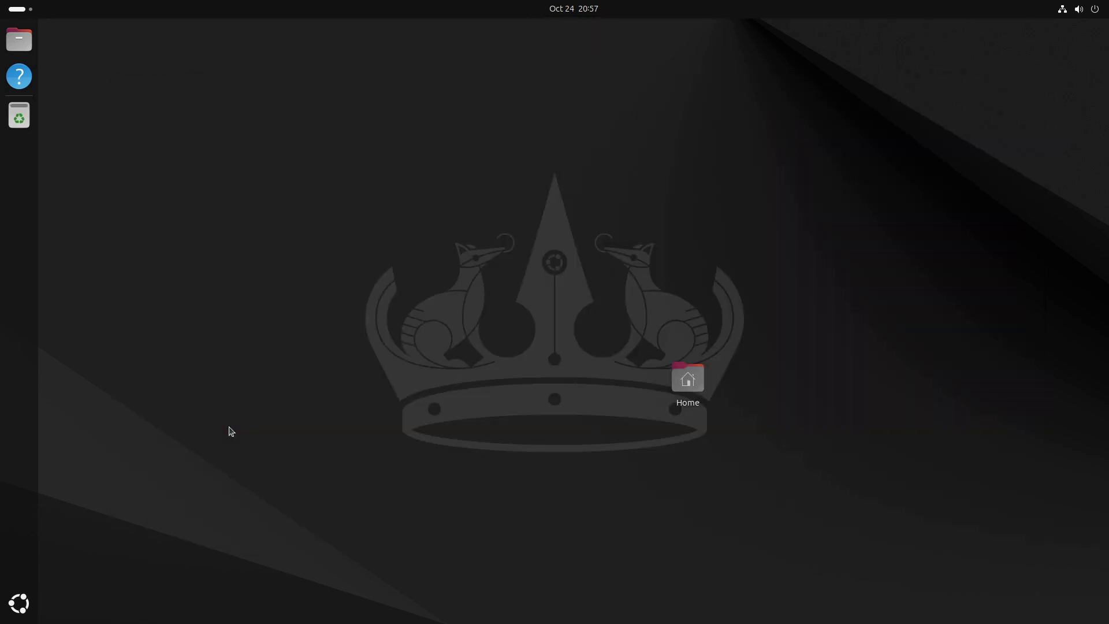
key("ctrl+alt+t")
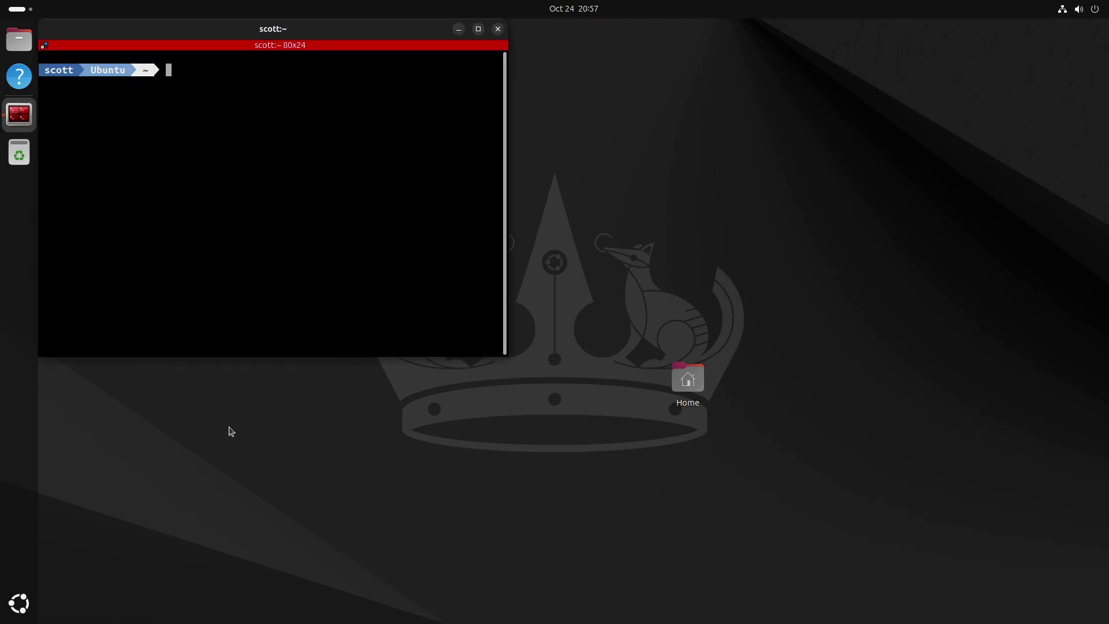
Step: Move the Terminator window away from the screen corner, enlarge it to about 126x31, and list the home directory with ls
left_click_drag(144, 33, 240, 85)
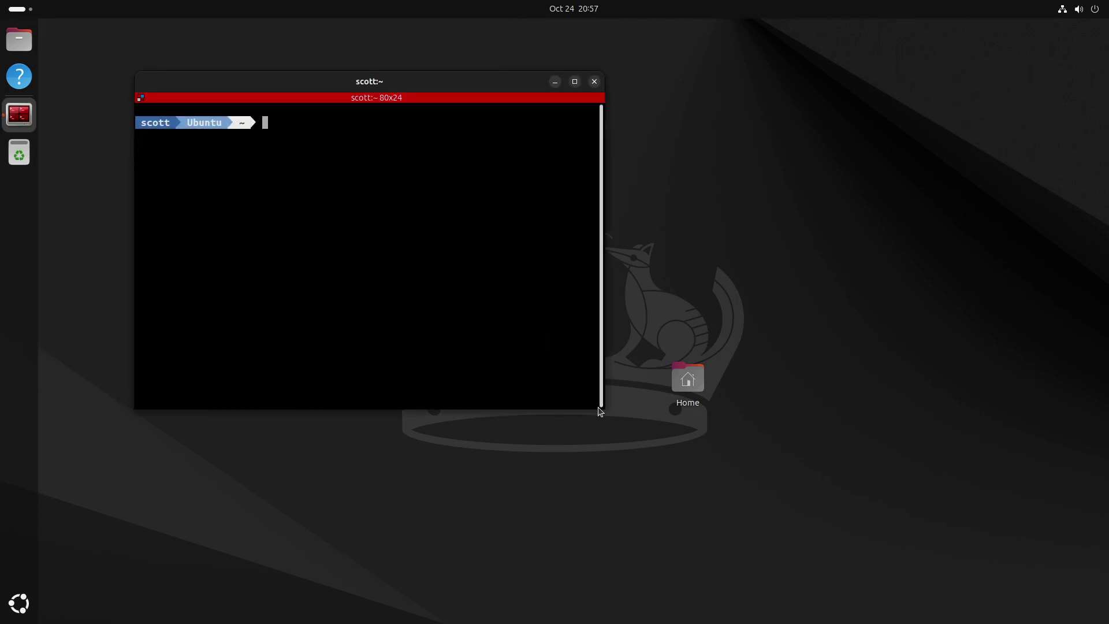
left_click_drag(603, 409, 870, 505)
type("ls")
key("Return")
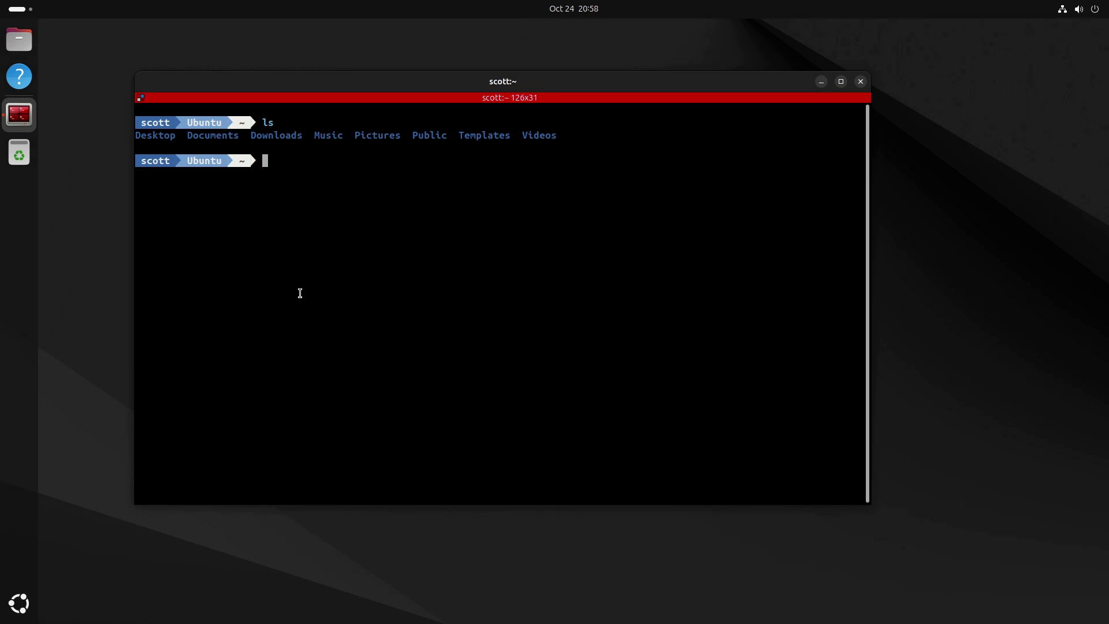
Step: Open Terminator's preferences and review the built-in foreground and background color schemes available for the default profile
right_click(302, 241)
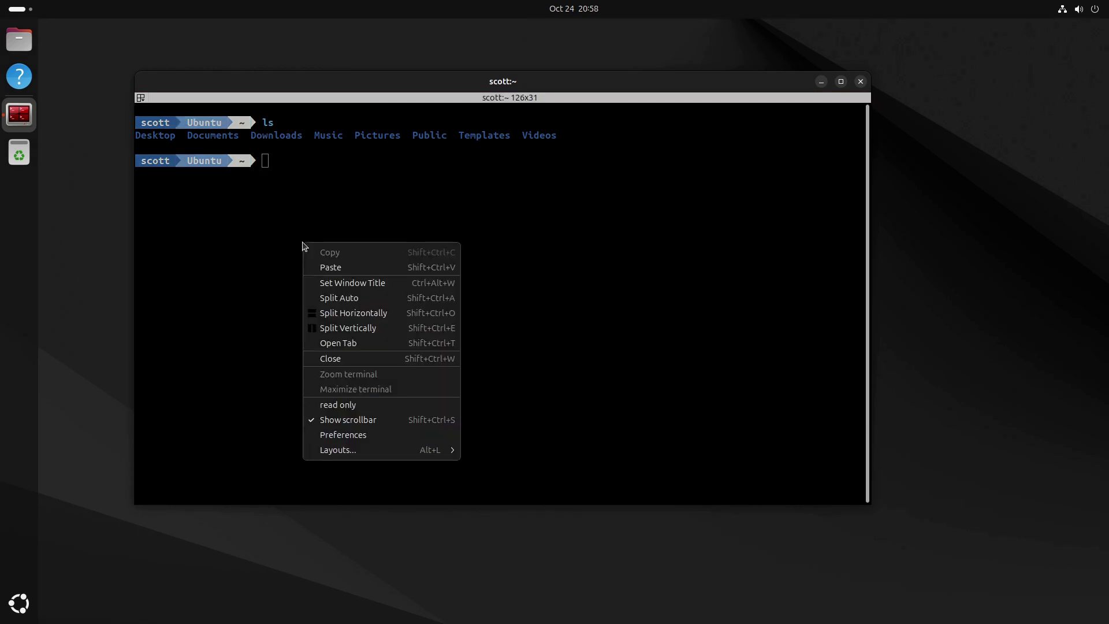
left_click(335, 436)
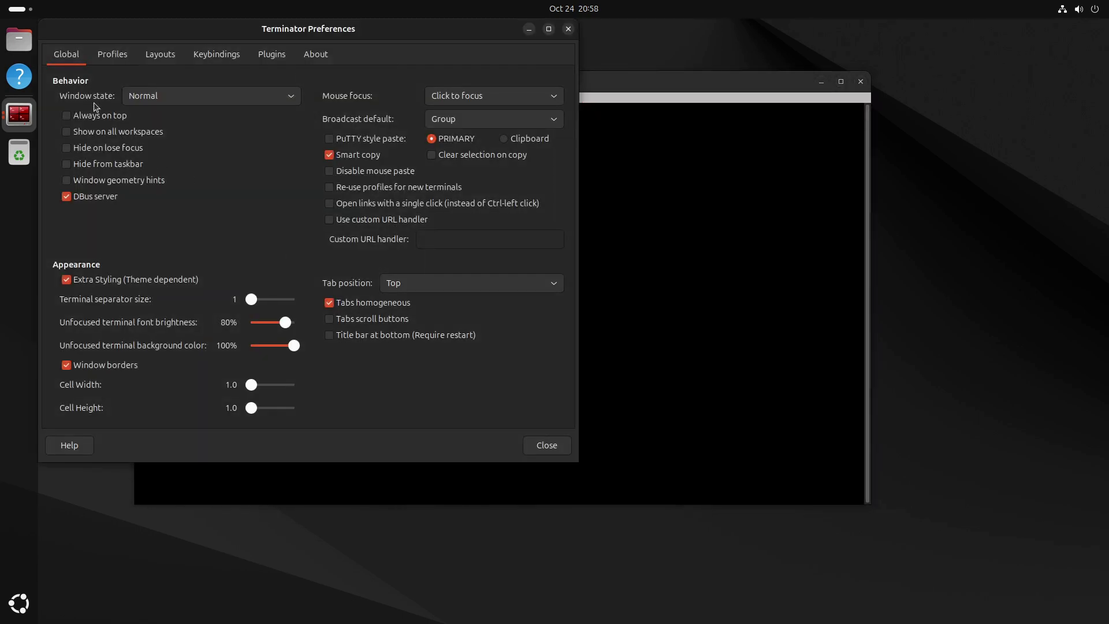
left_click(109, 53)
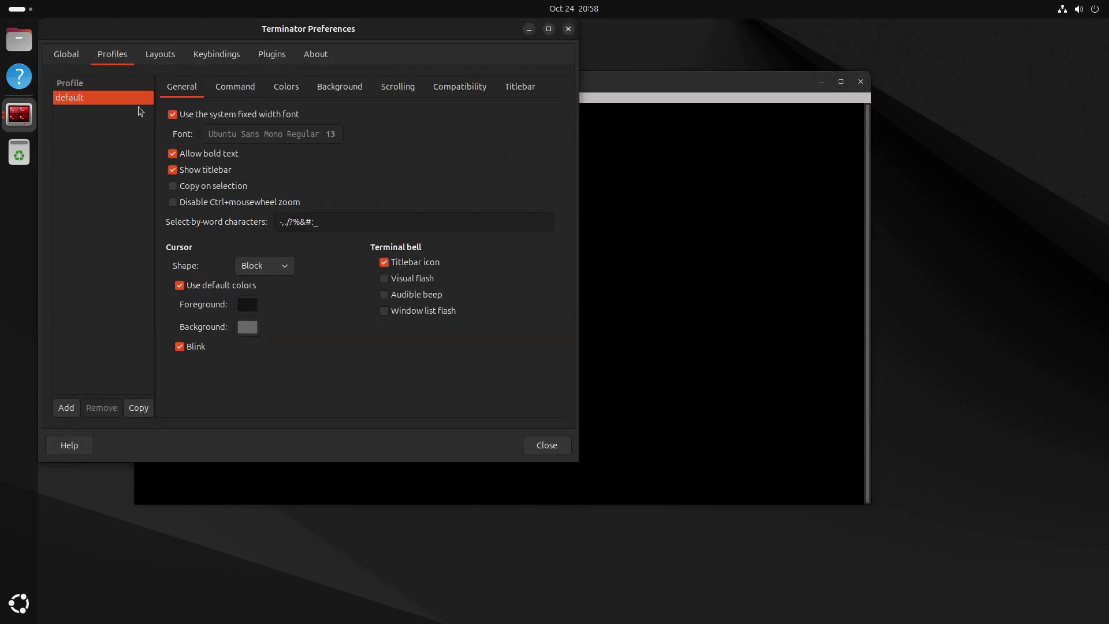
left_click(285, 92)
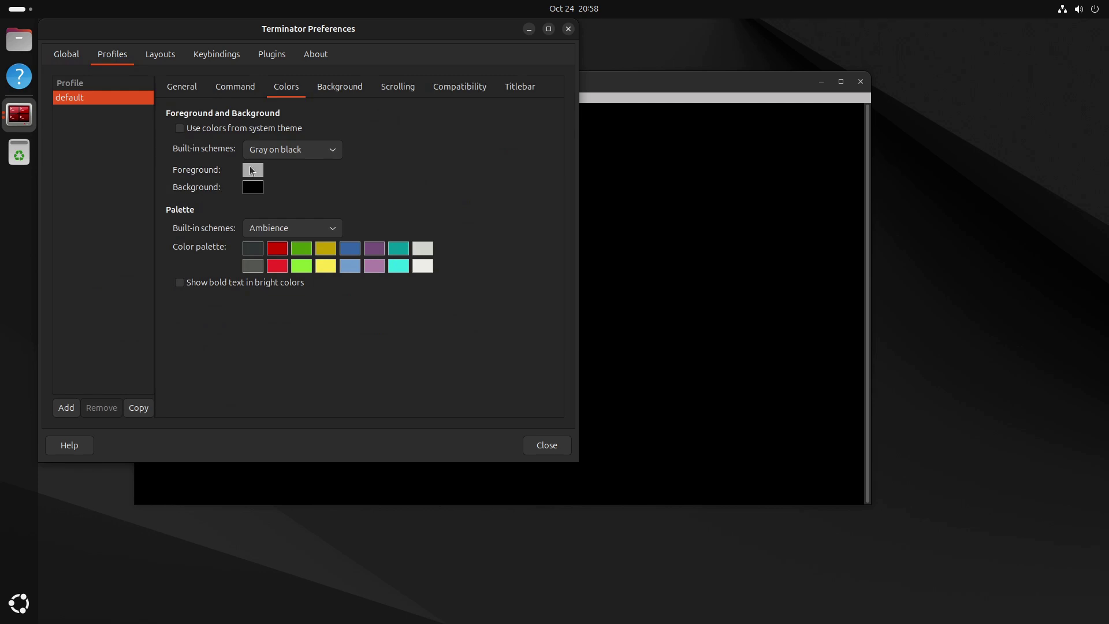
left_click(283, 153)
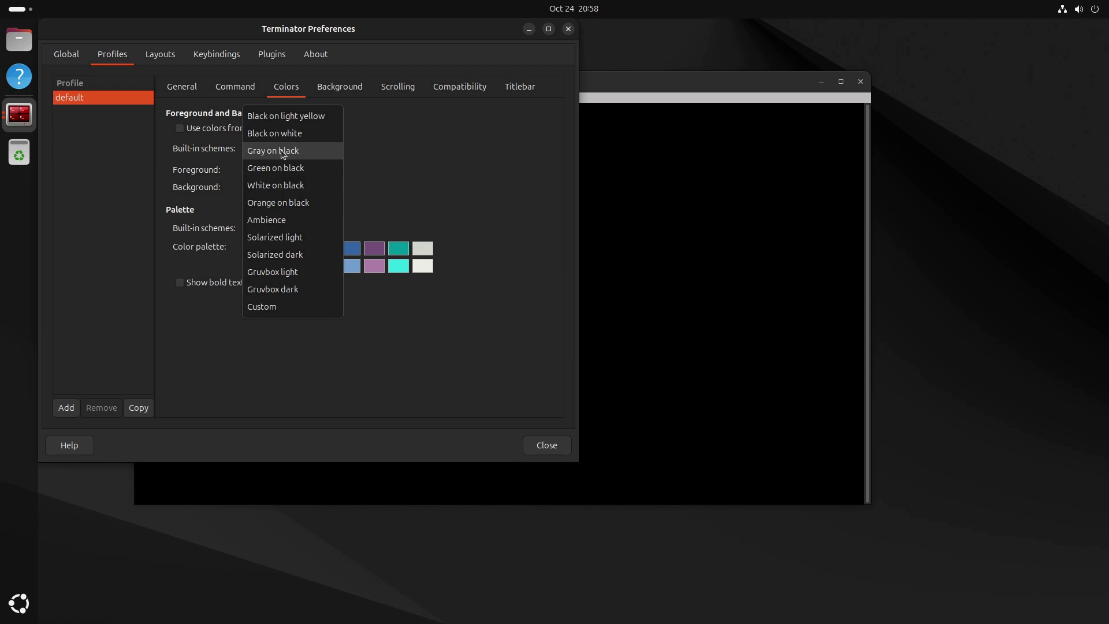
left_click(129, 148)
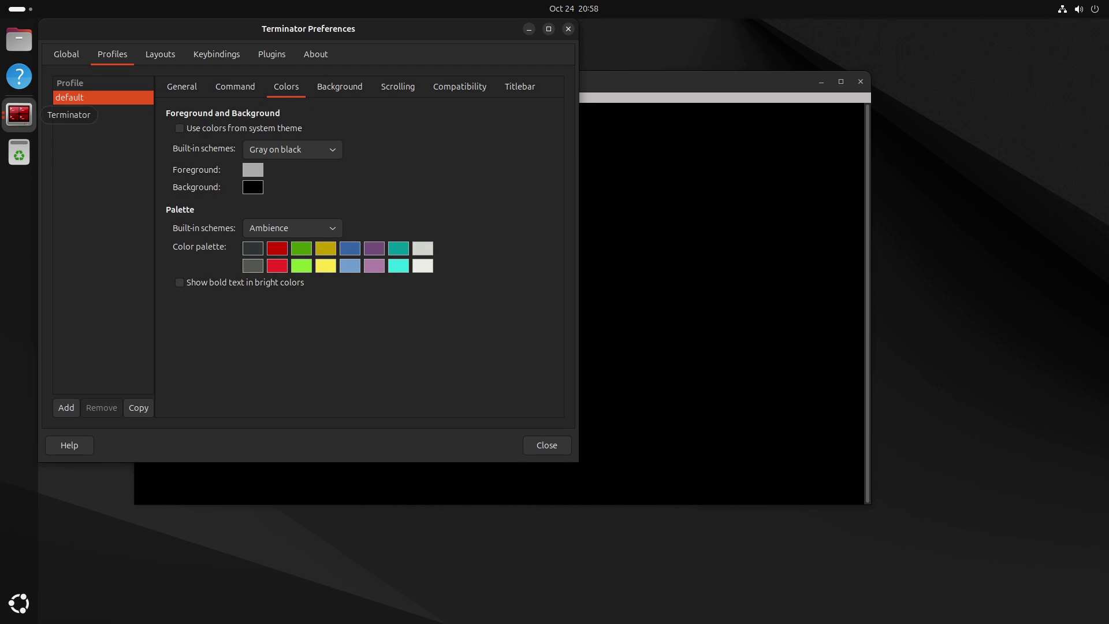
Step: Disable the system fixed width font for the default profile, set its font to Monospace Regular 12, and close the preferences
left_click(193, 89)
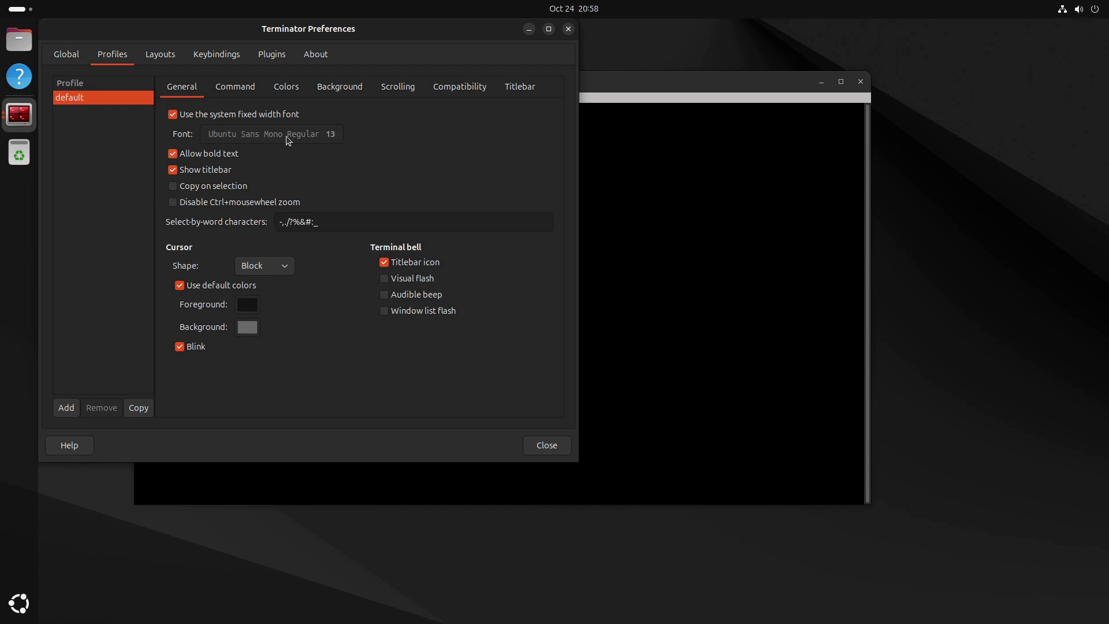
left_click(177, 117)
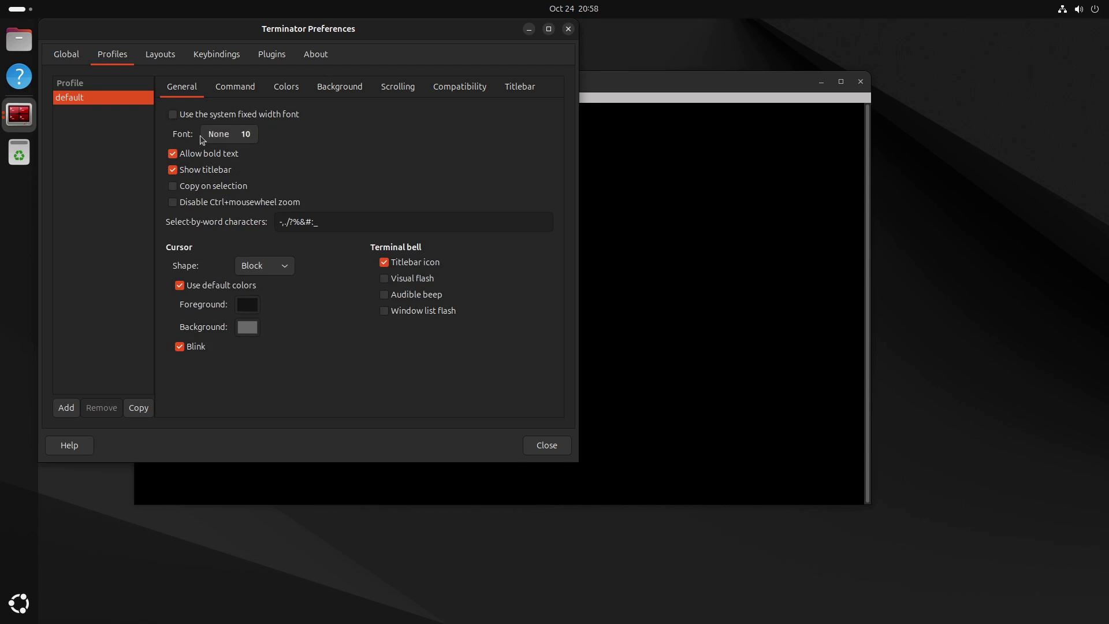
left_click(239, 136)
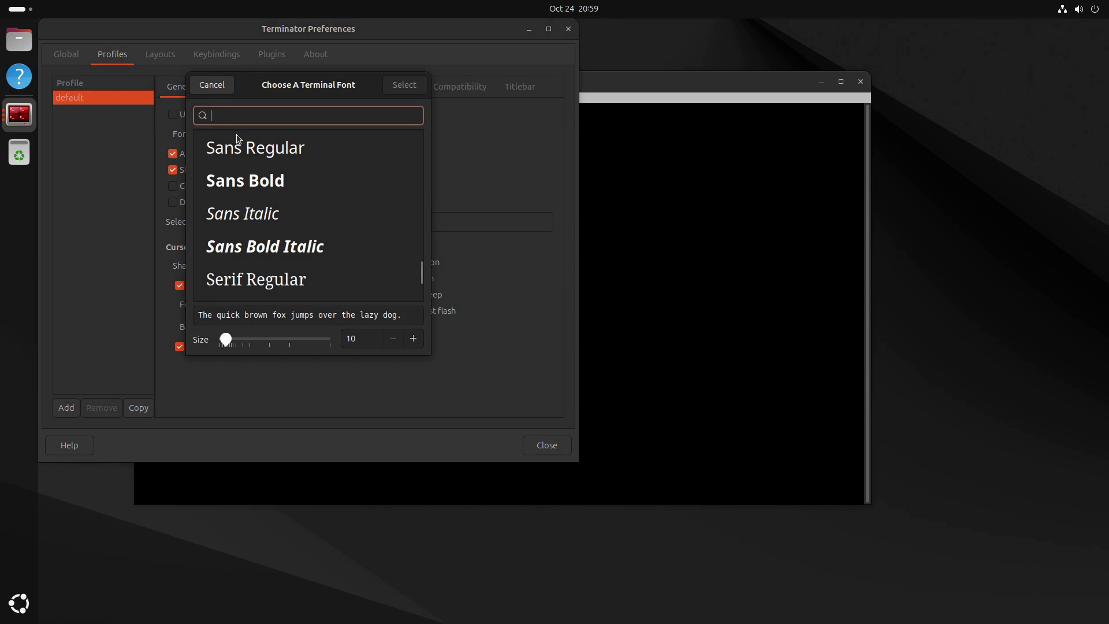
type("mon")
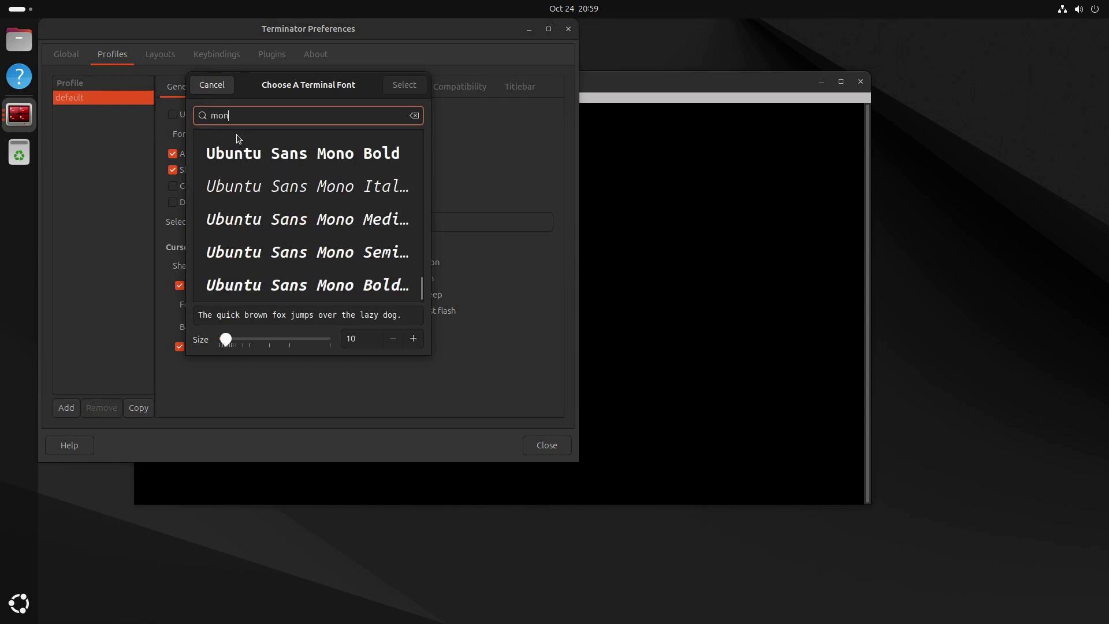
type("ospac")
left_click(264, 151)
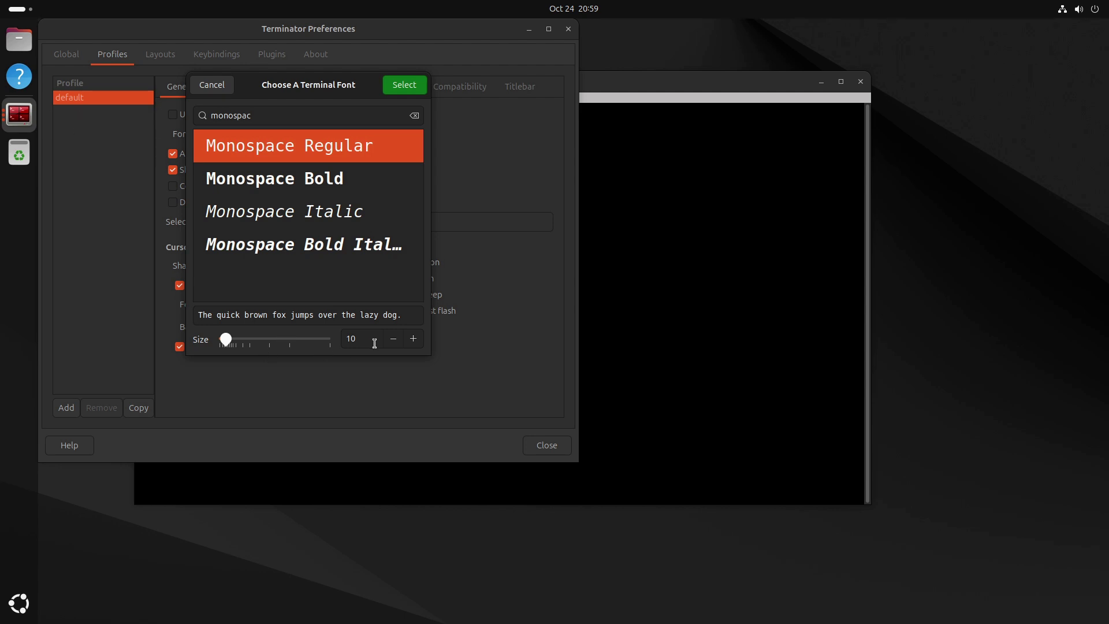
left_click(413, 338)
left_click(413, 338)
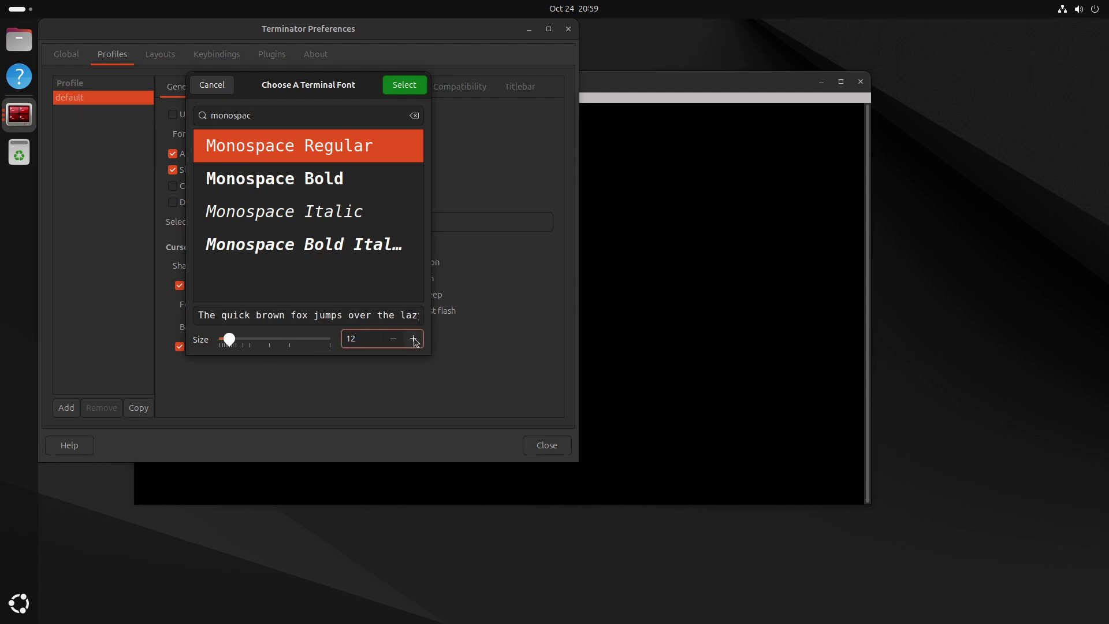
left_click(404, 86)
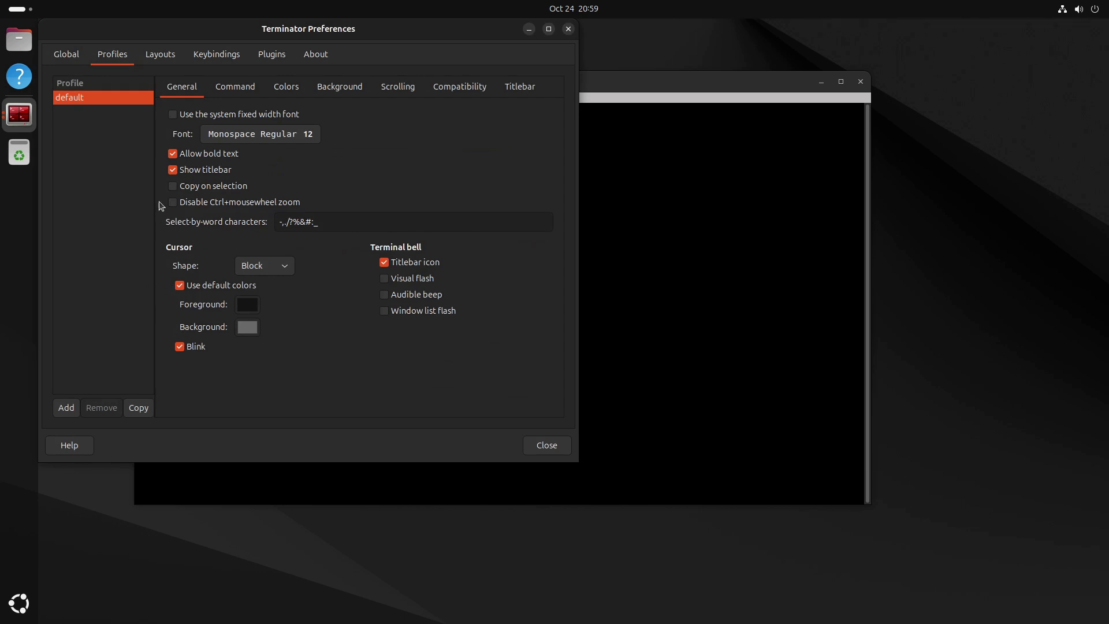
left_click(552, 447)
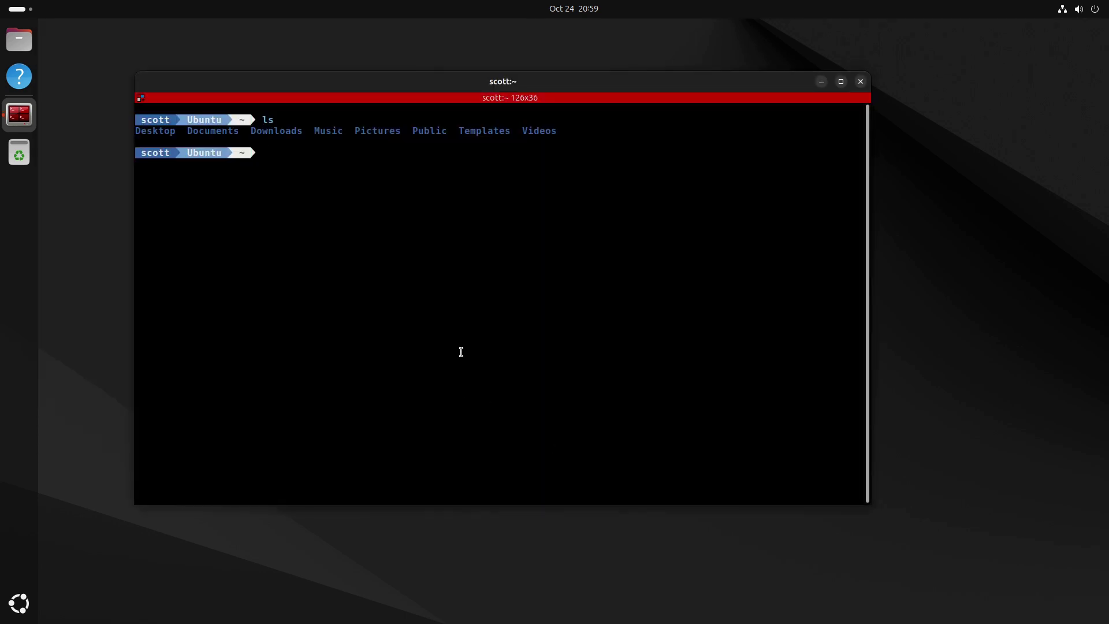
Step: Check the prompt in the new font by entering an empty line and listing the home directory with ls
key("Return")
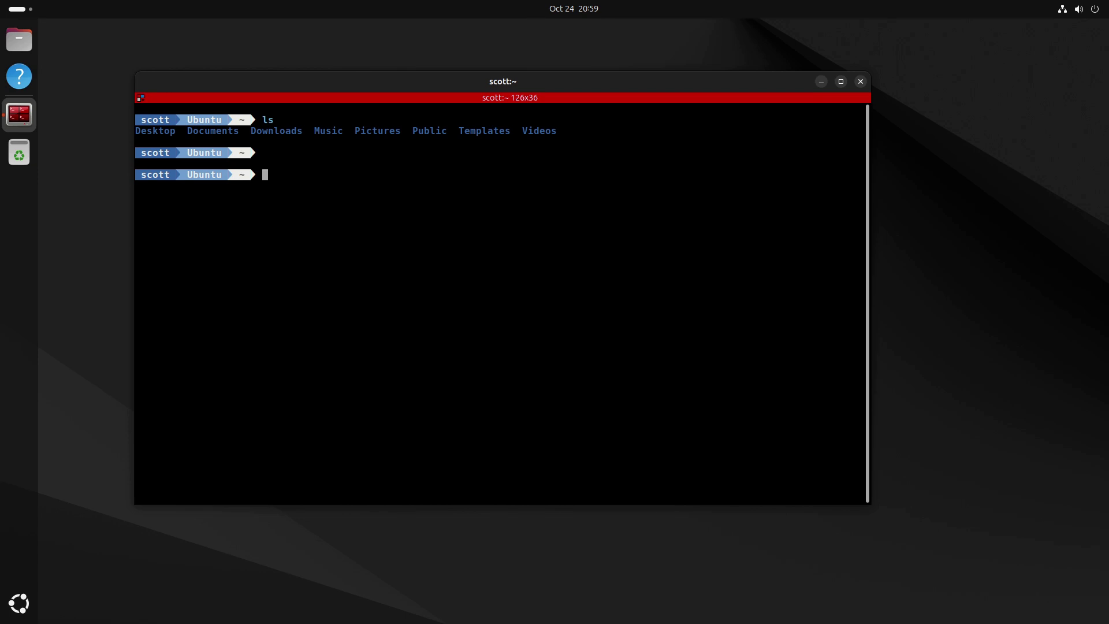
type("ls")
key("Return")
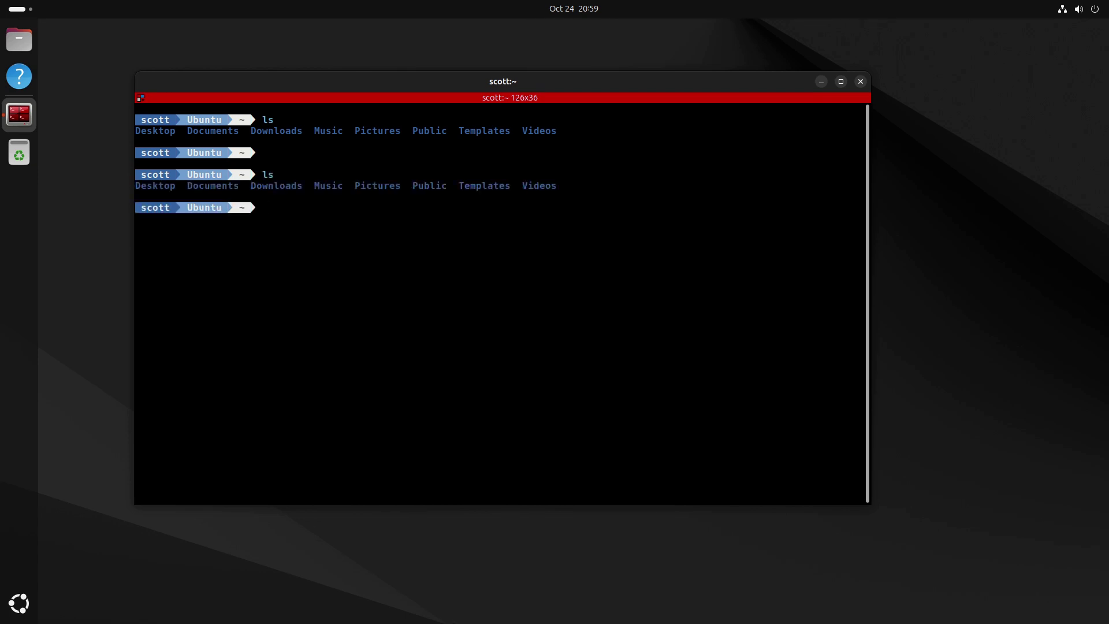
Step: Exit the current Terminator session and open a fresh terminal window
type("exit")
key("Return")
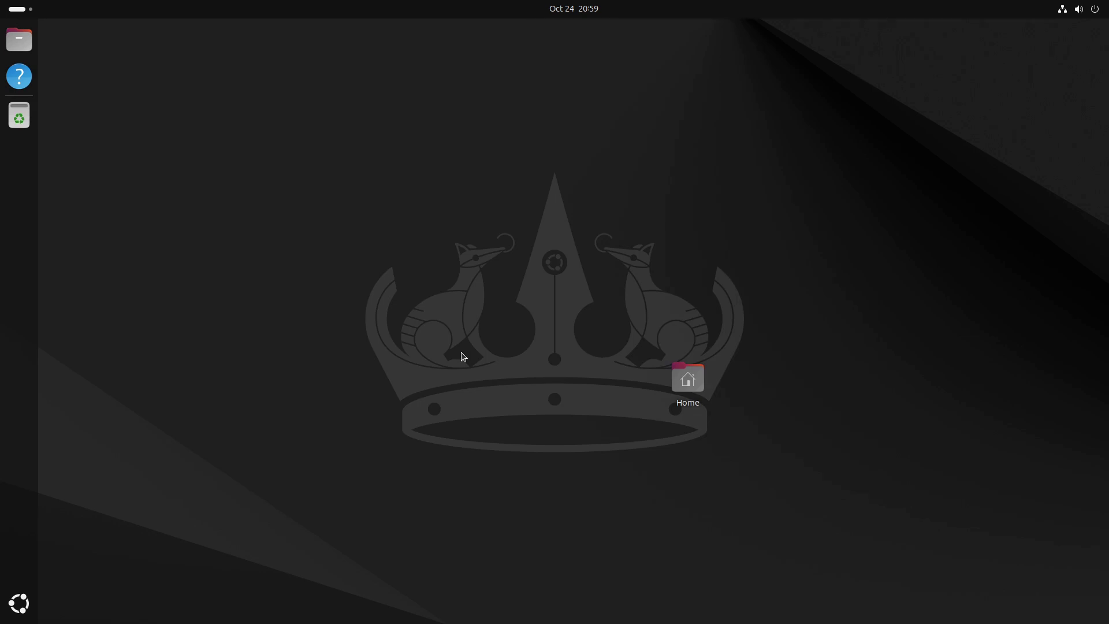
key("ctrl+alt+t")
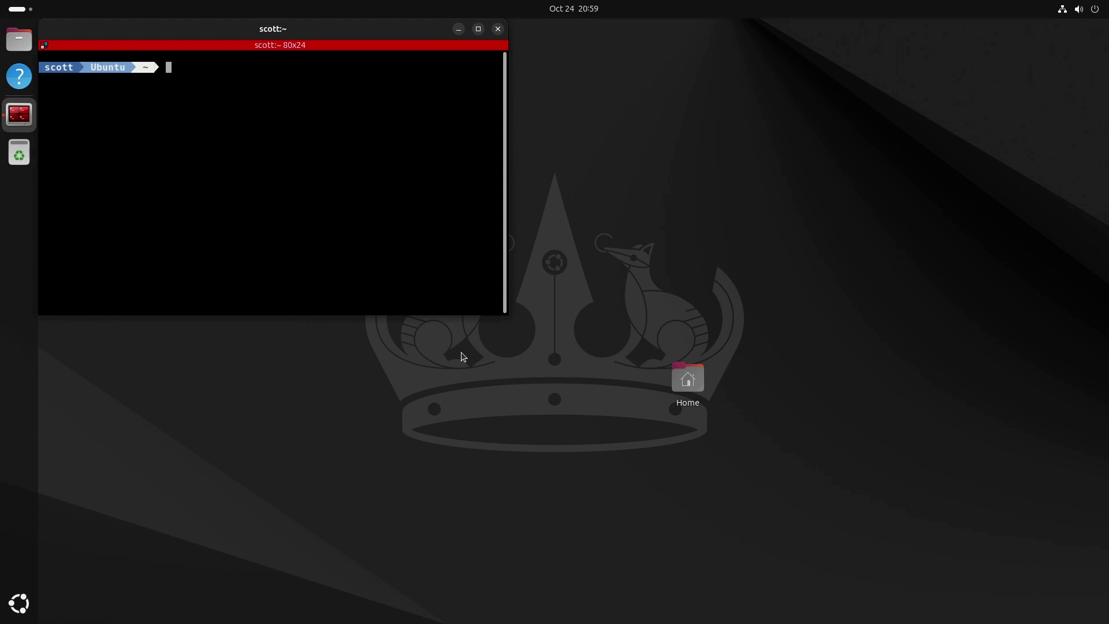
Step: List the home directory with ls, then enlarge the terminal window to about 117x34 and move it away from the screen corner
type("ls")
key("Return")
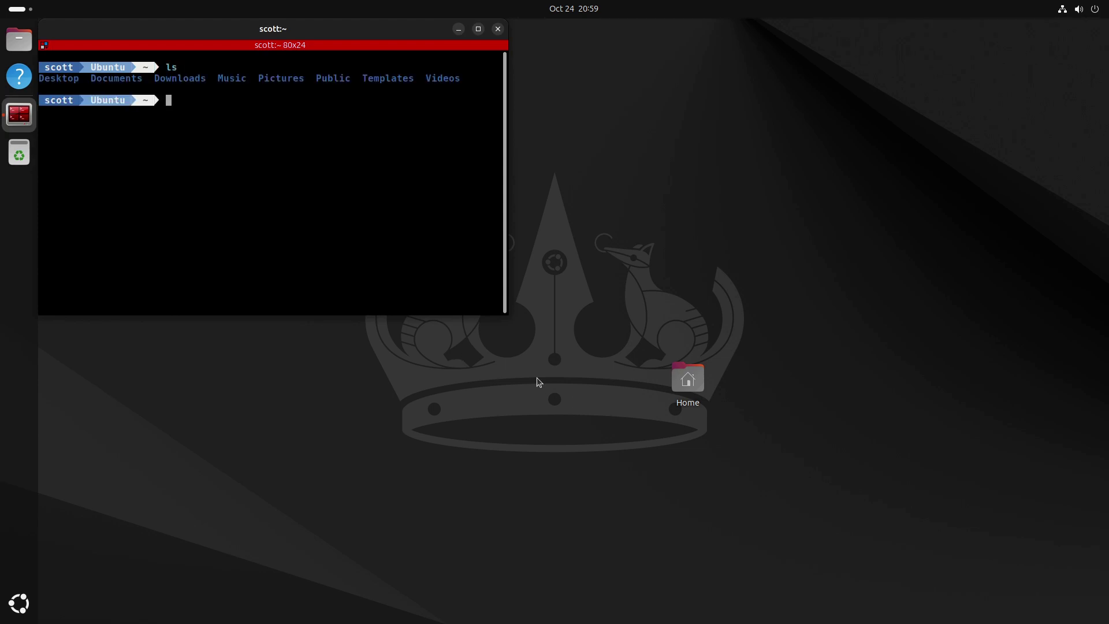
left_click_drag(506, 315, 725, 428)
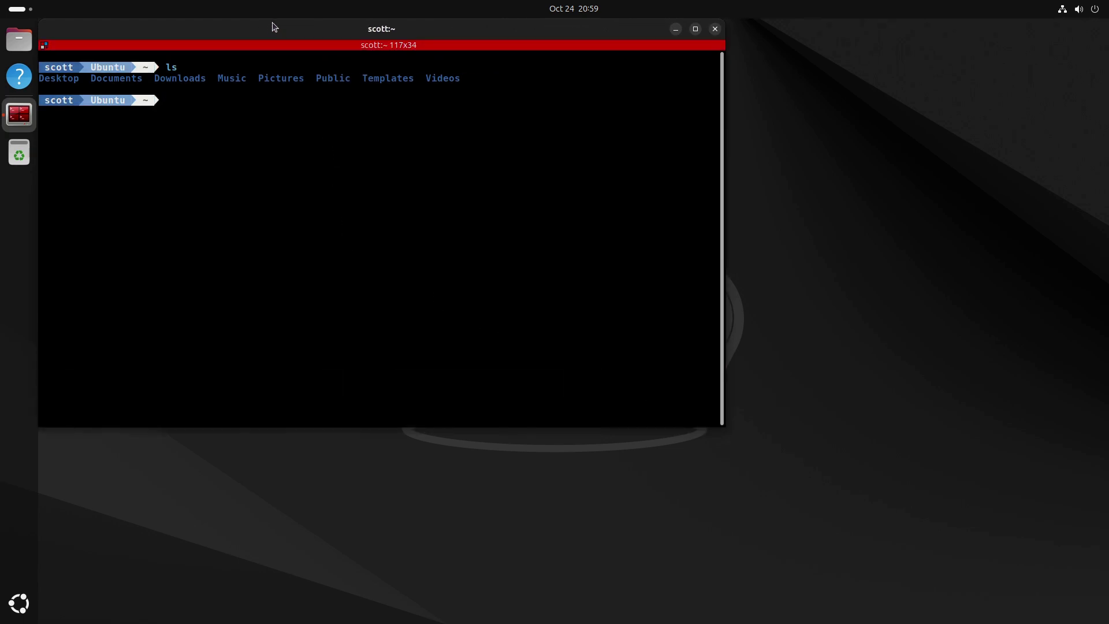
left_click_drag(275, 30, 417, 123)
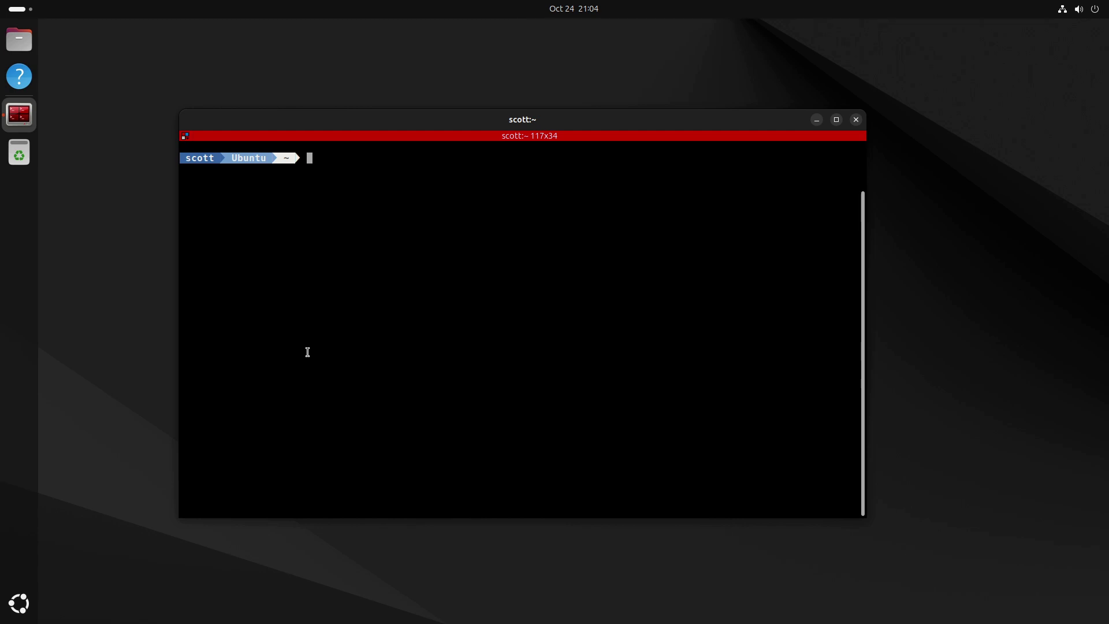
Step: Try to remove the Firefox snap with sudo snap remove firefox, authenticating with the account password
type("sudo snap remove firefox")
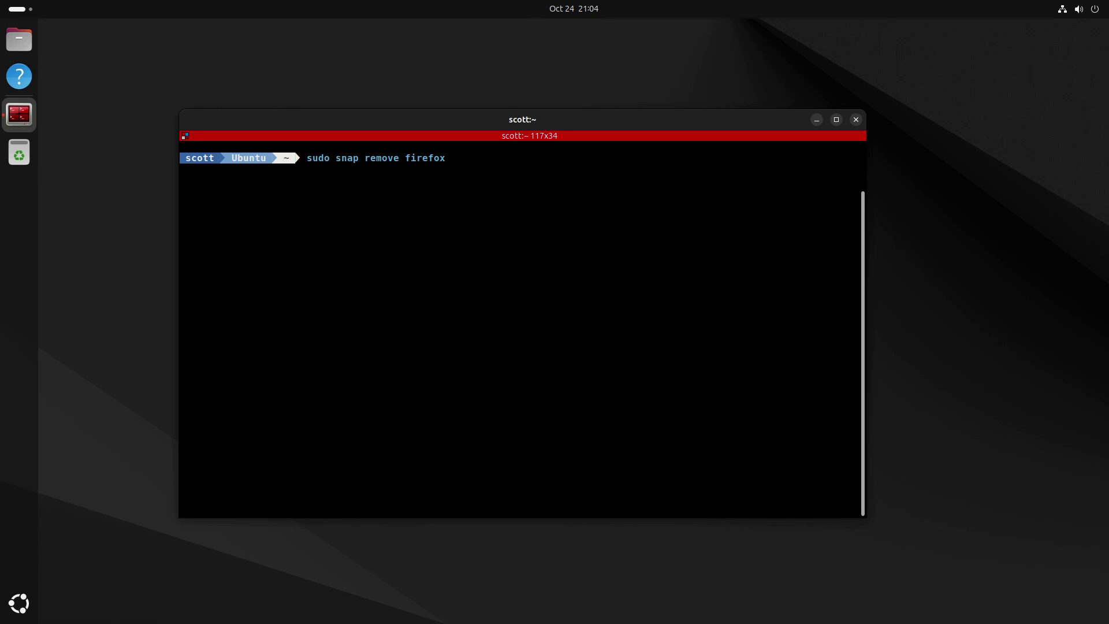
key("Return")
key("Return")
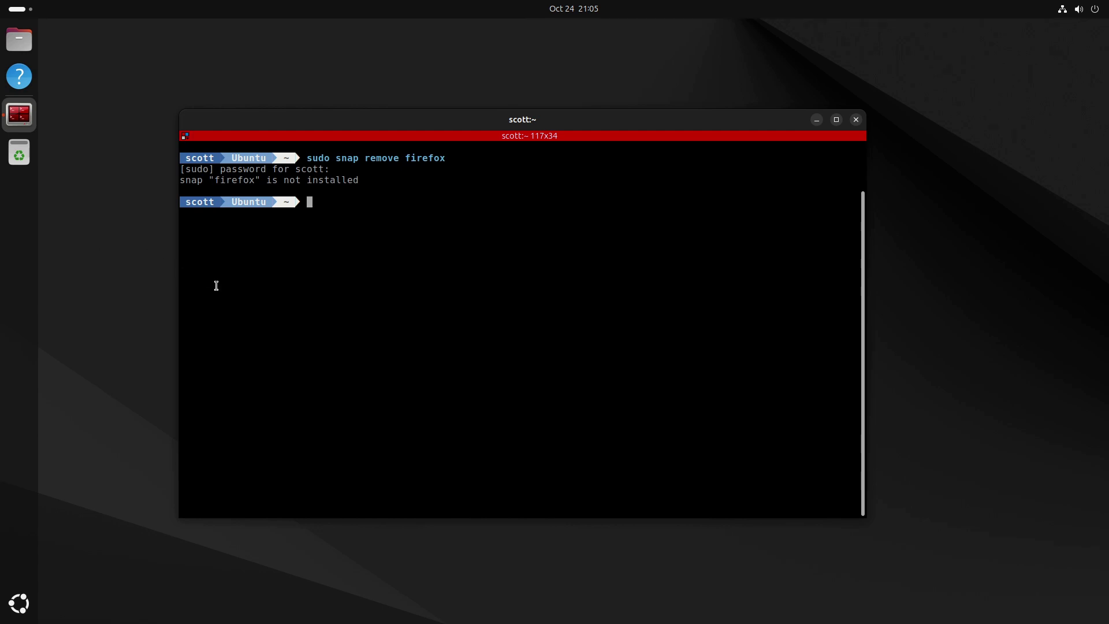
Step: Add the Mozilla Team repository with sudo add-apt-repository ppa:mozillateam/ppa and confirm the addition
type("sudo add-apt-repository ppa:mozillateam/ppa")
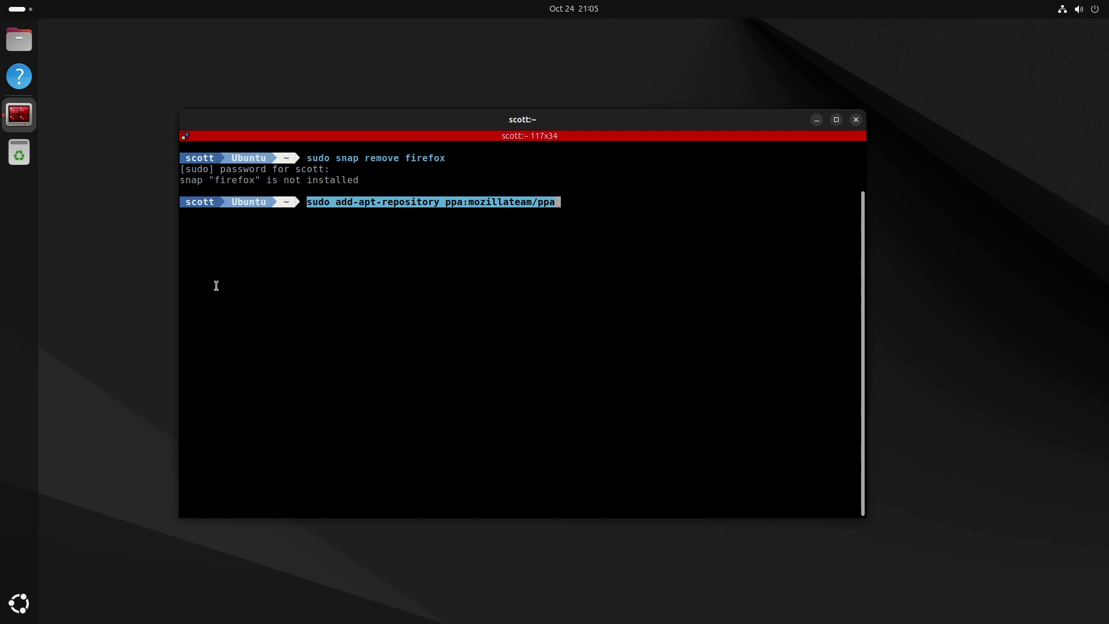
key("Return")
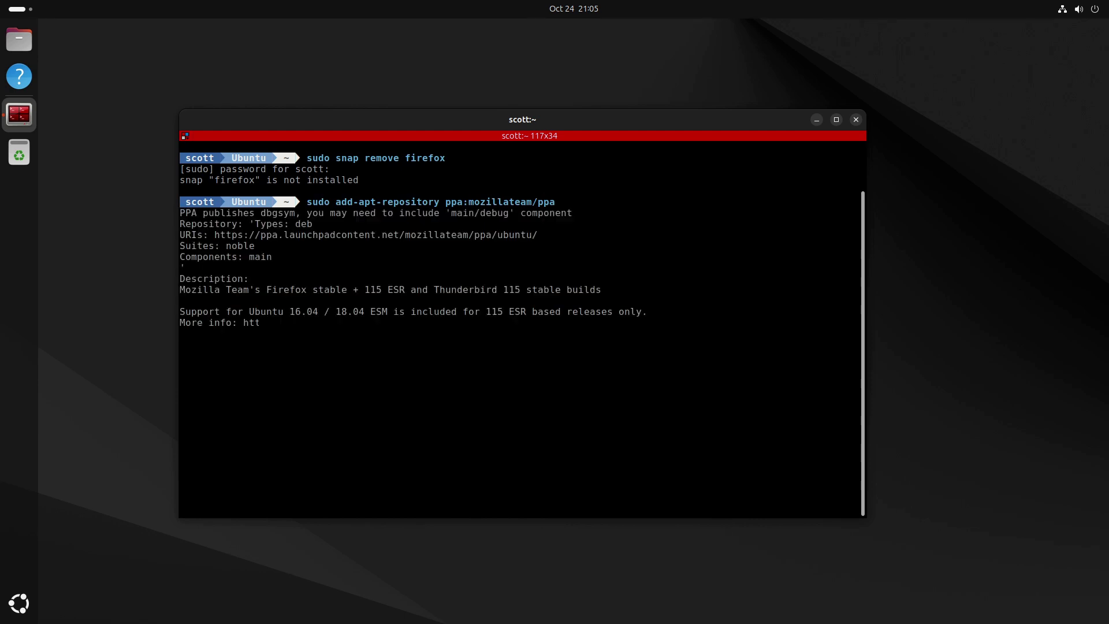
key("Return")
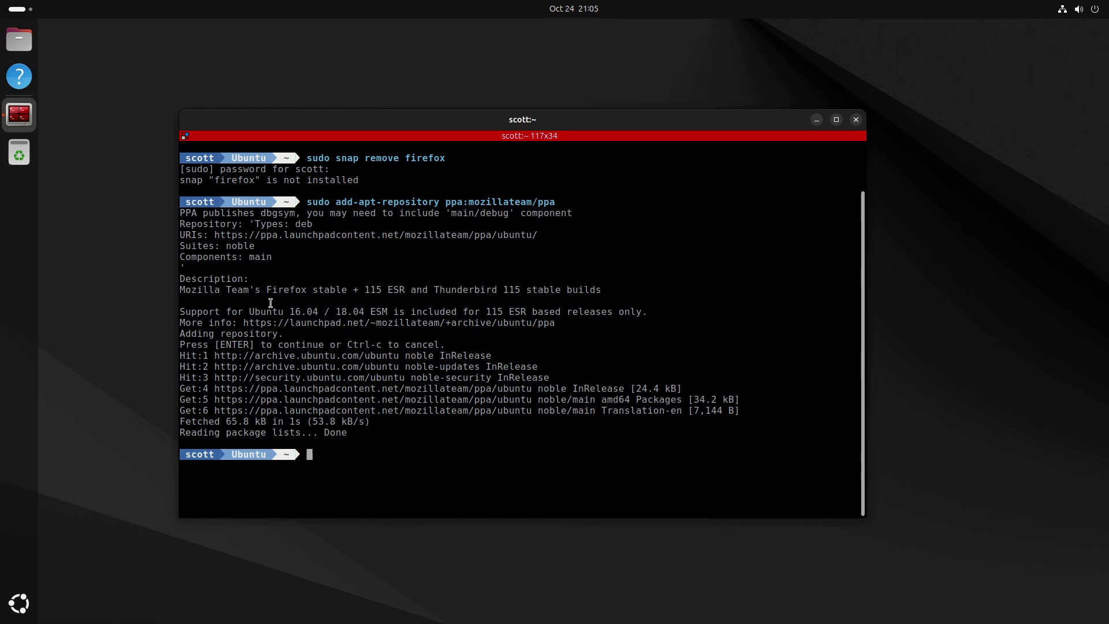
Step: Pin all packages from release o=LP-PPA-mozillateam at priority 1001 in /etc/apt/preferences.d/mozilla-firefox, and run sudo apt update
type("echo ' Package: * Pin: release o=LP-PPA-mozillateam Pin-Priority: 1001 ' | sudo tee /etc/apt/preferences.d/mozilla-firefox")
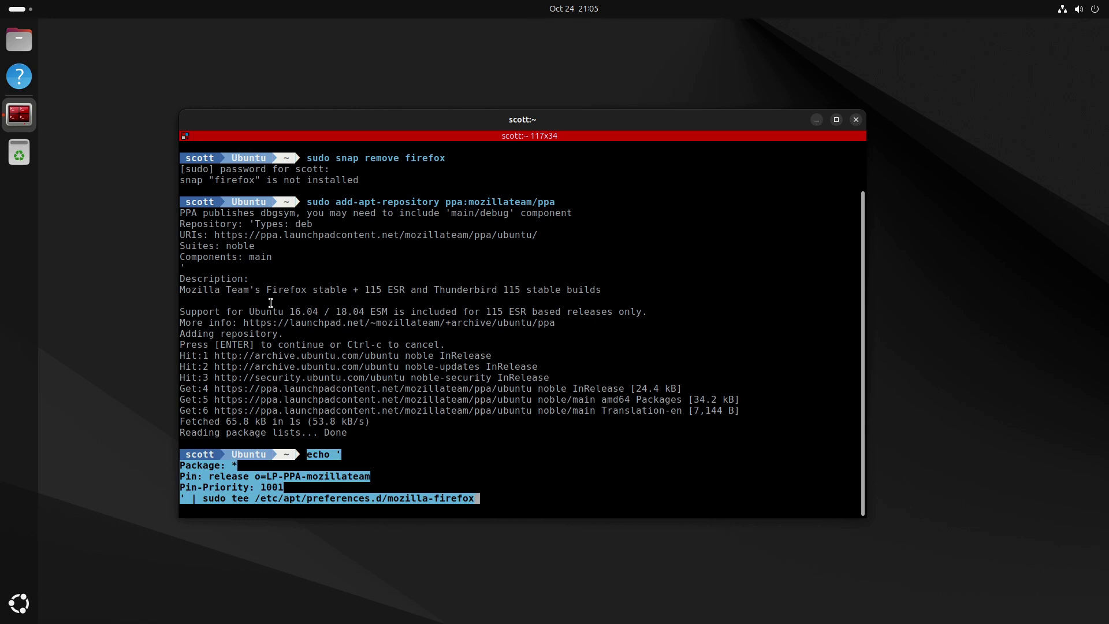
key("Return")
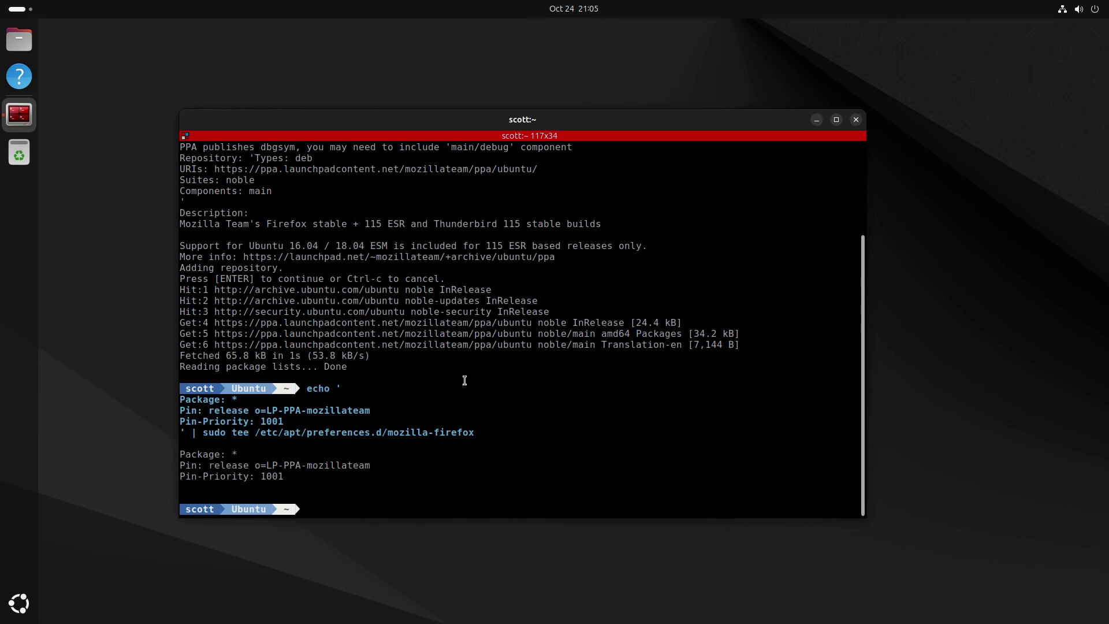
type("sudo apt update")
key("Return")
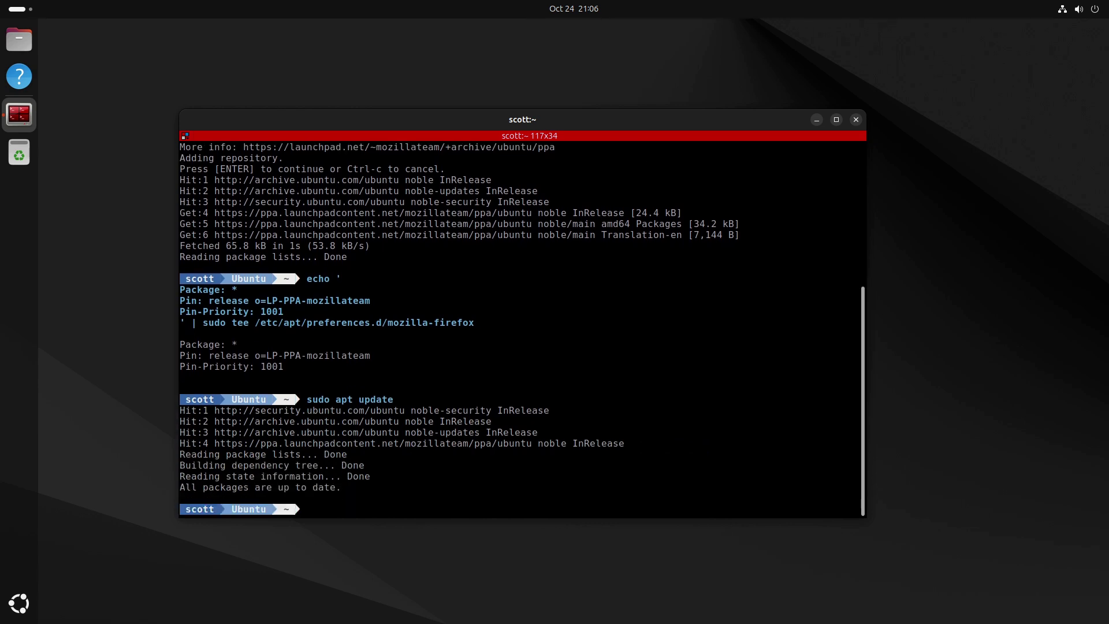
Step: Install Firefox with sudo apt install firefox, answer Y to the confirmation, and clear the terminal screen
type("sudo apt install firef")
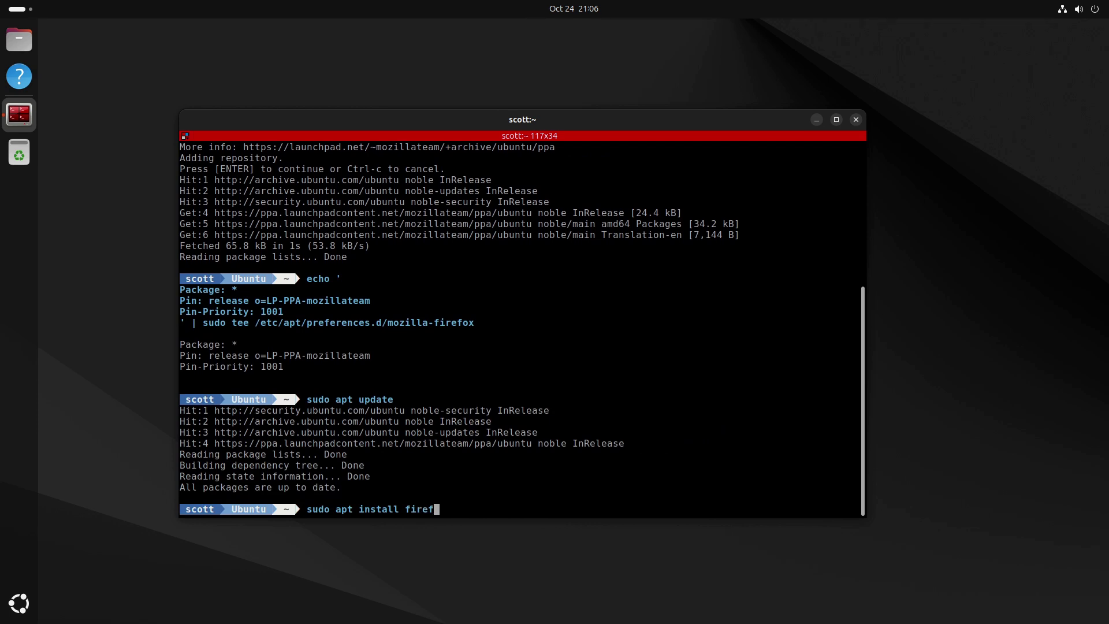
type("ox")
key("Return")
type("Y")
key("Return")
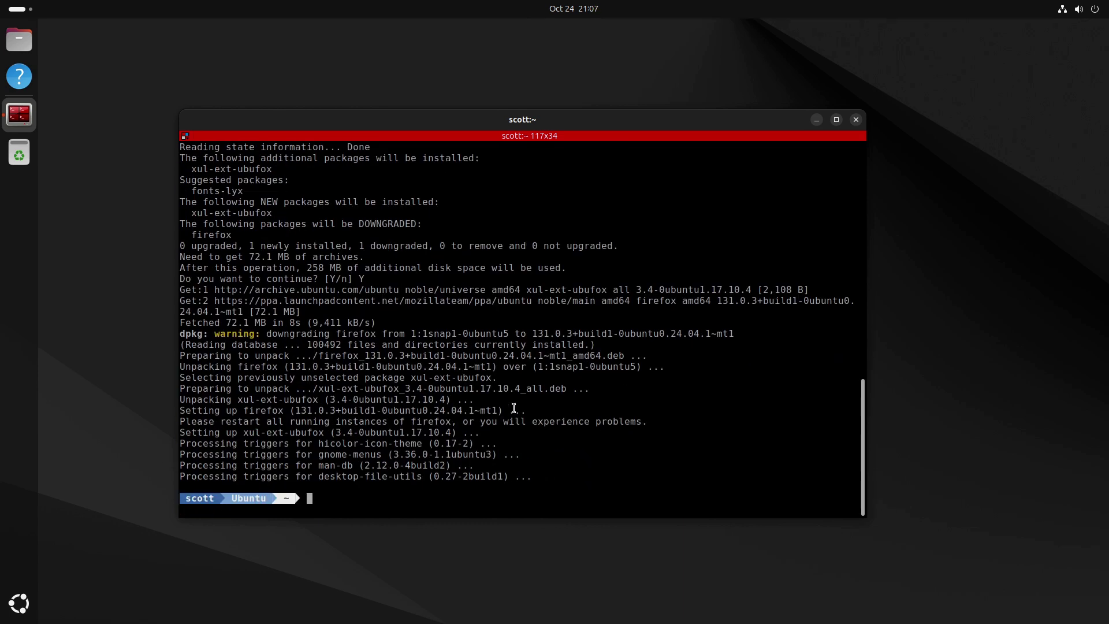
key("ctrl+l")
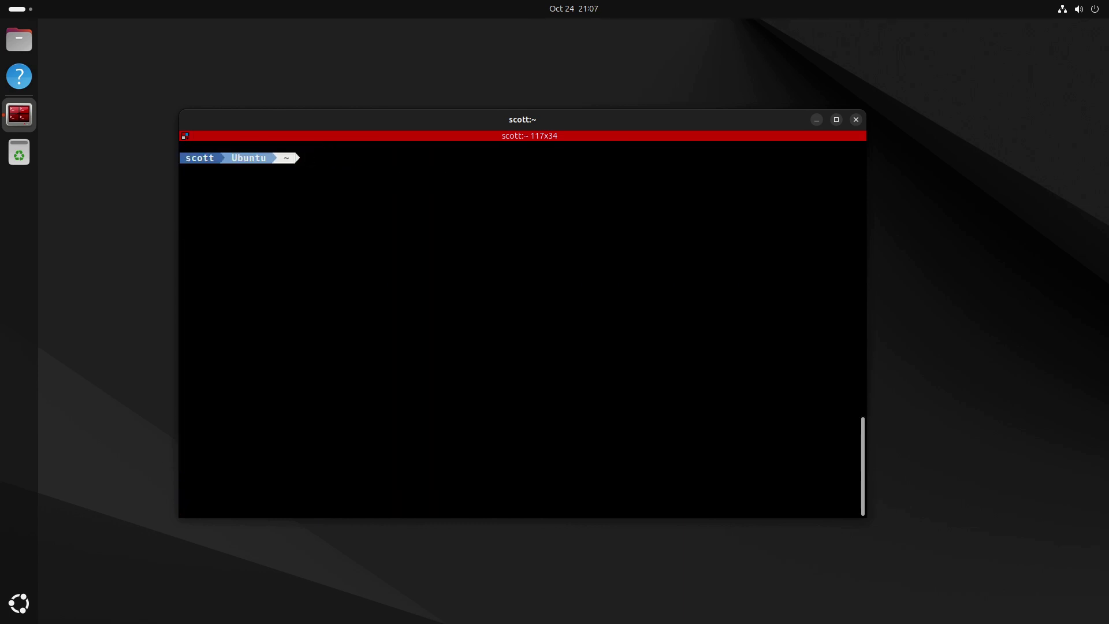
Step: Install curl, software-properties-common, apt-transport-https and ca-certificates through apt with the -y option, and clear the terminal screen
type("sudo apt install curl software-properties-common apt-transport-https ca-certificates -y")
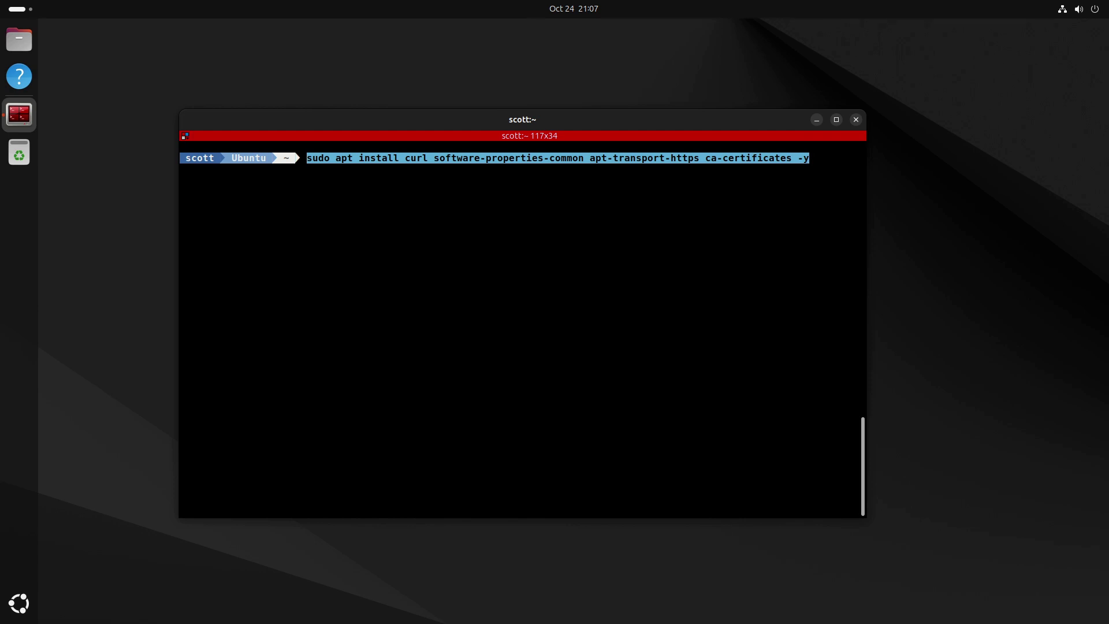
key("Return")
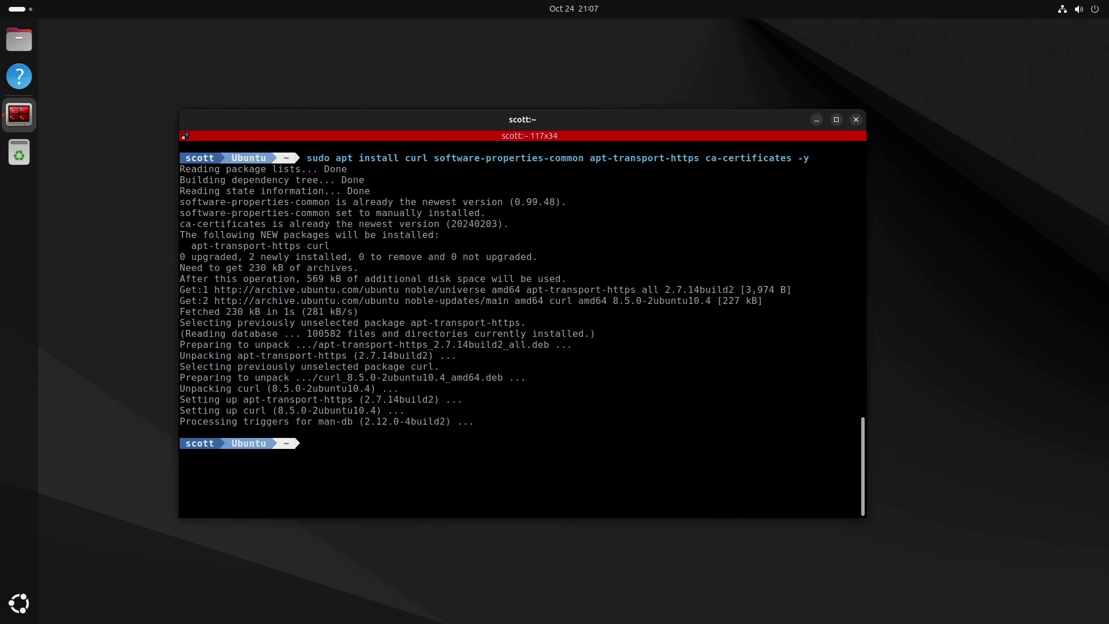
key("ctrl+l")
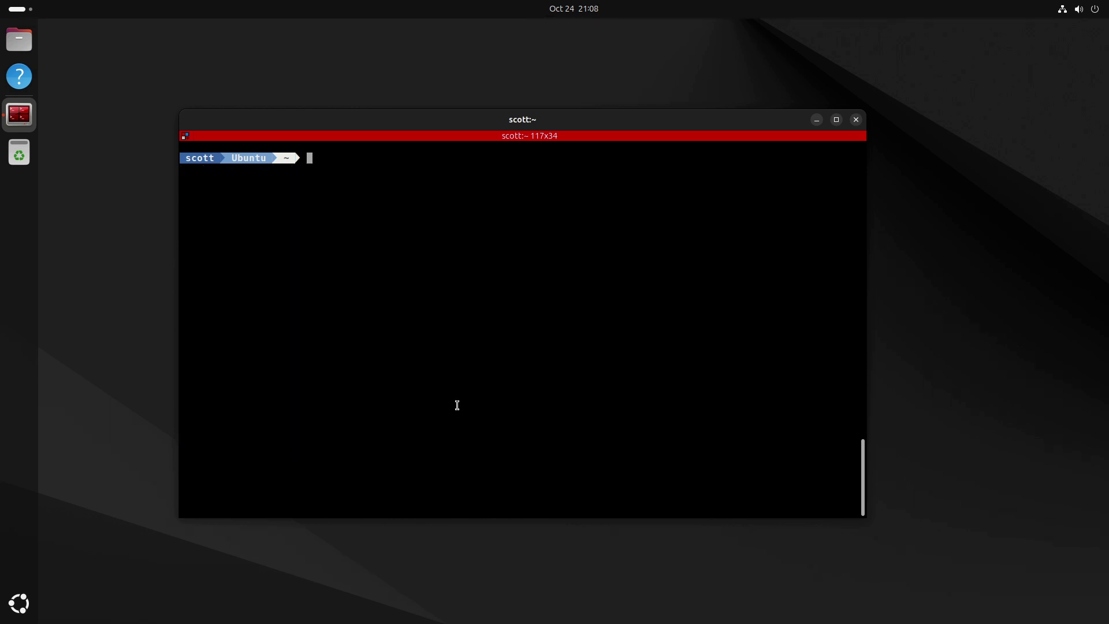
Step: Save Google's dearmored Linux signing key as /usr/share/keyrings/google-chrome.gpg, and write the amd64 stable main Chrome repository to /etc/apt/sources.list.d/google-chrome.list
type("curl -fSsL https://dl.google.com/linux/linux_signing_key.pub | gpg --dearmor | sudo tee /usr/share/keyrings/google-chrome.gpg > /dev/null")
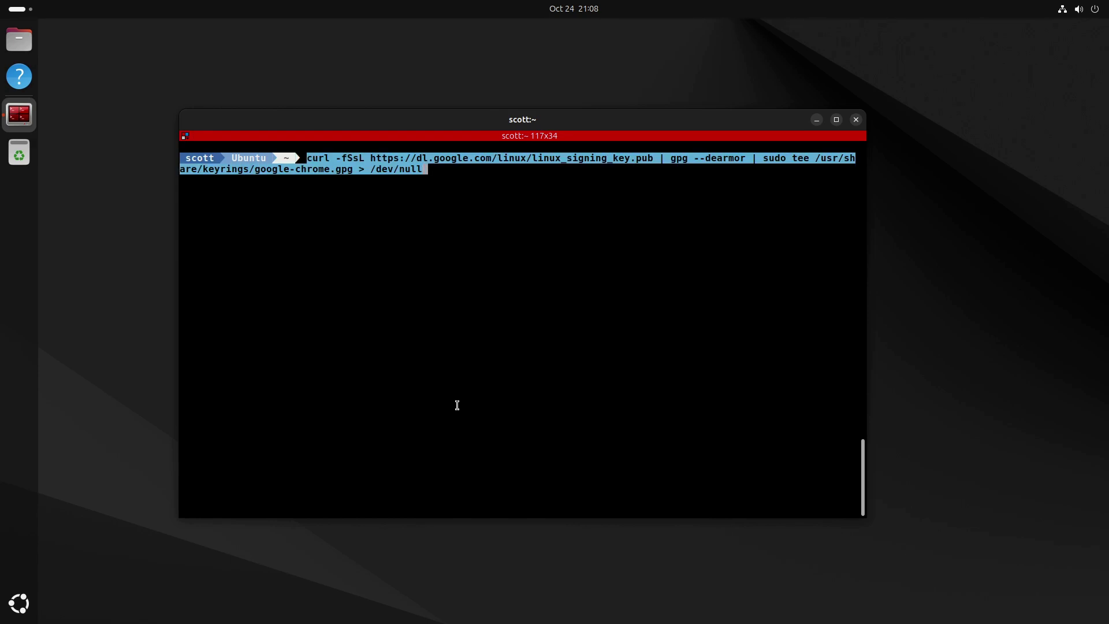
key("Return")
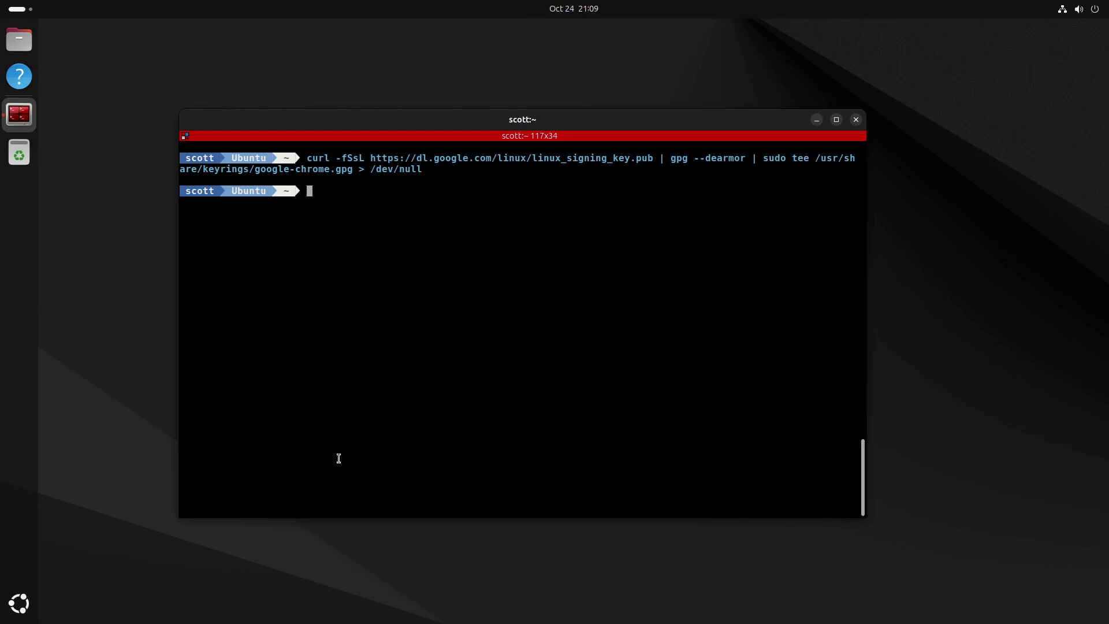
type("echo deb [arch=amd64 signed-by=/usr/share/keyrings/google-chrome.gpg] http://dl.google.com/linux/chrome/deb/ stable main | sudo tee /etc/apt/sources.list.d/google-chrome.list")
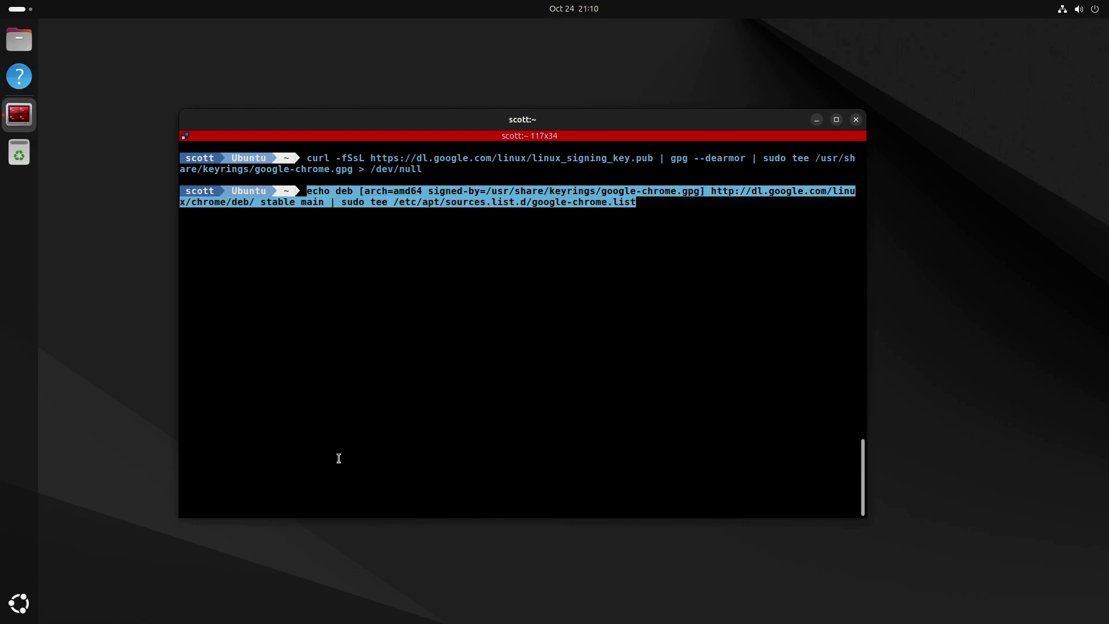
key("Return")
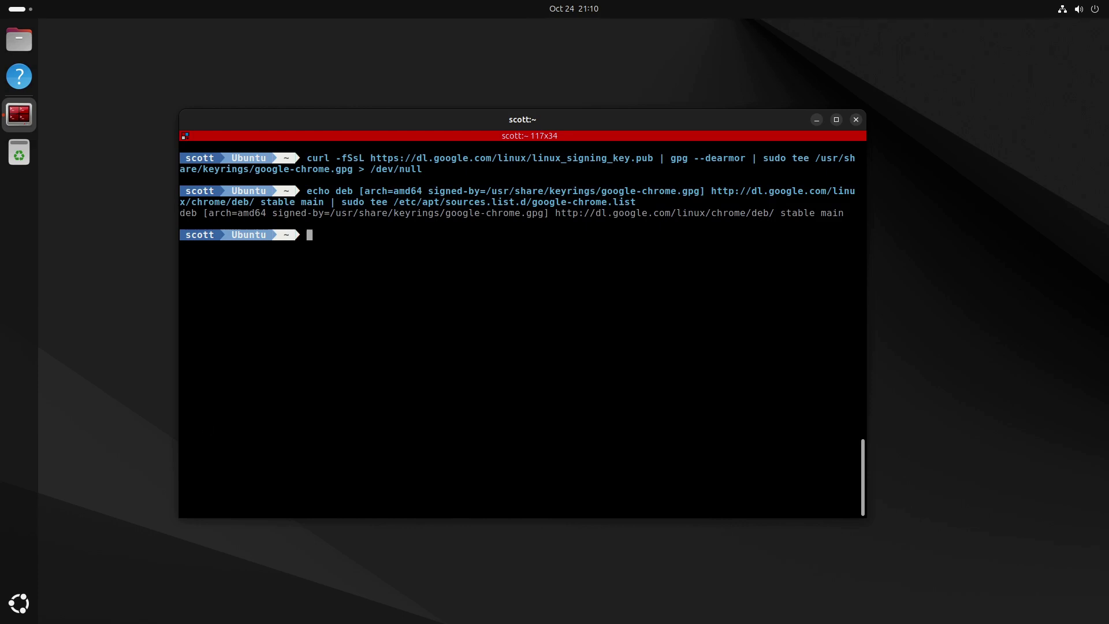
Step: Refresh the package lists with sudo apt update, install google-chrome-stable through apt, and clear the terminal screen
type("sudo apt update")
key("Return")
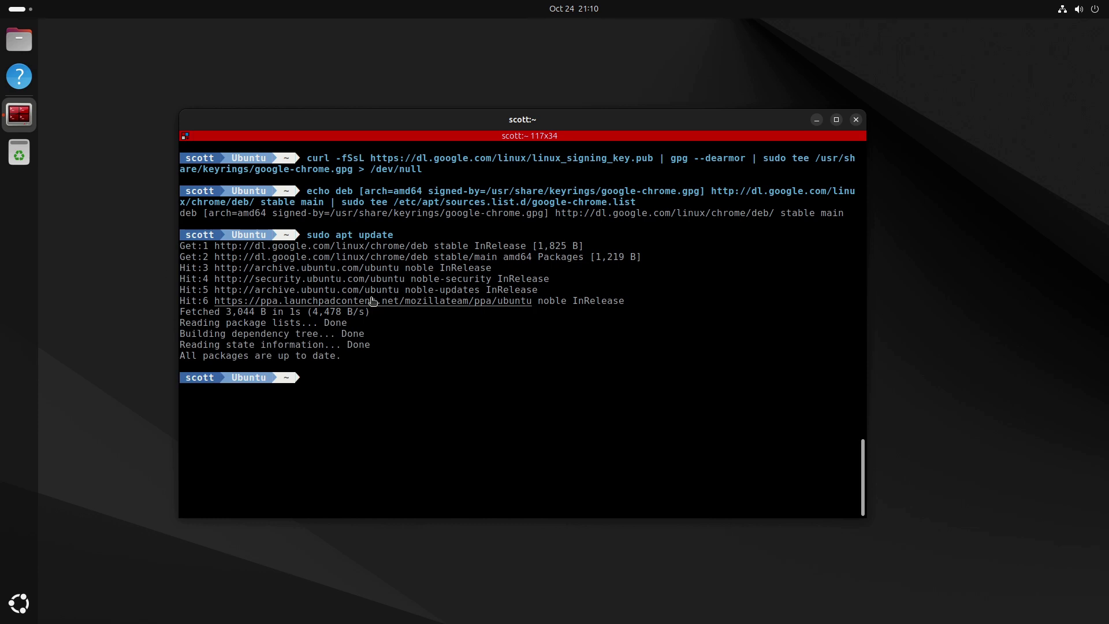
type("sudo apt install google-chrome-stable")
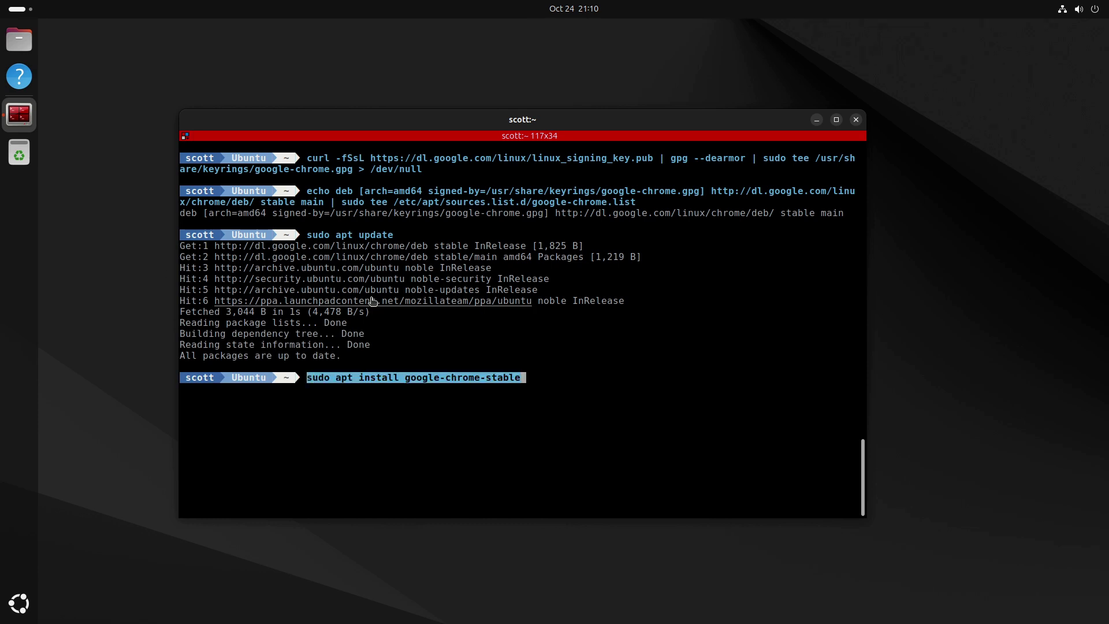
key("Return")
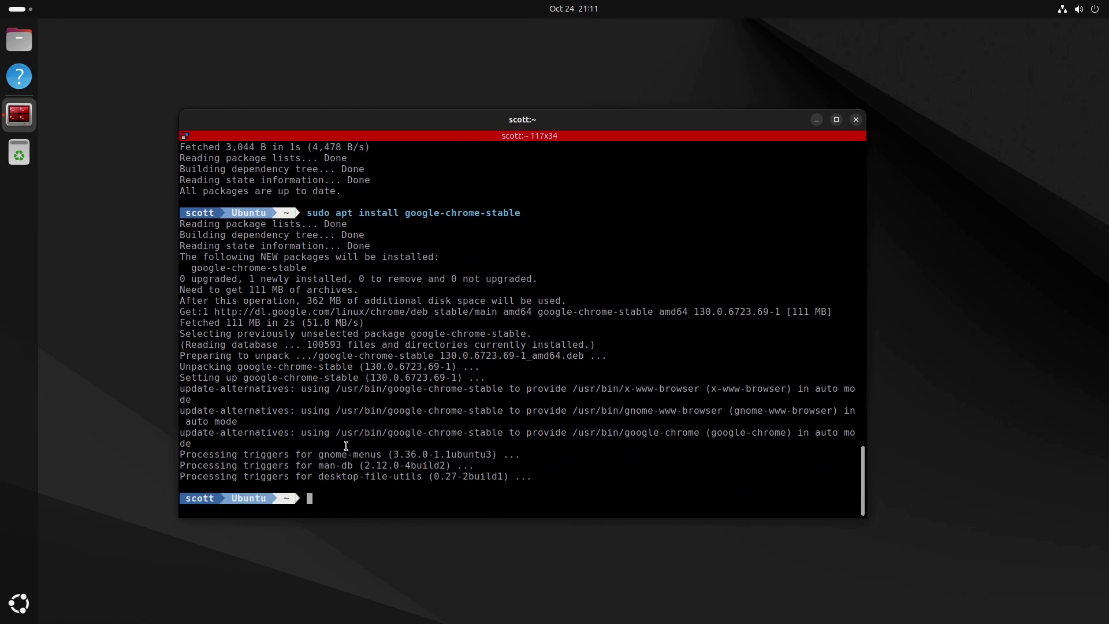
key("ctrl+l")
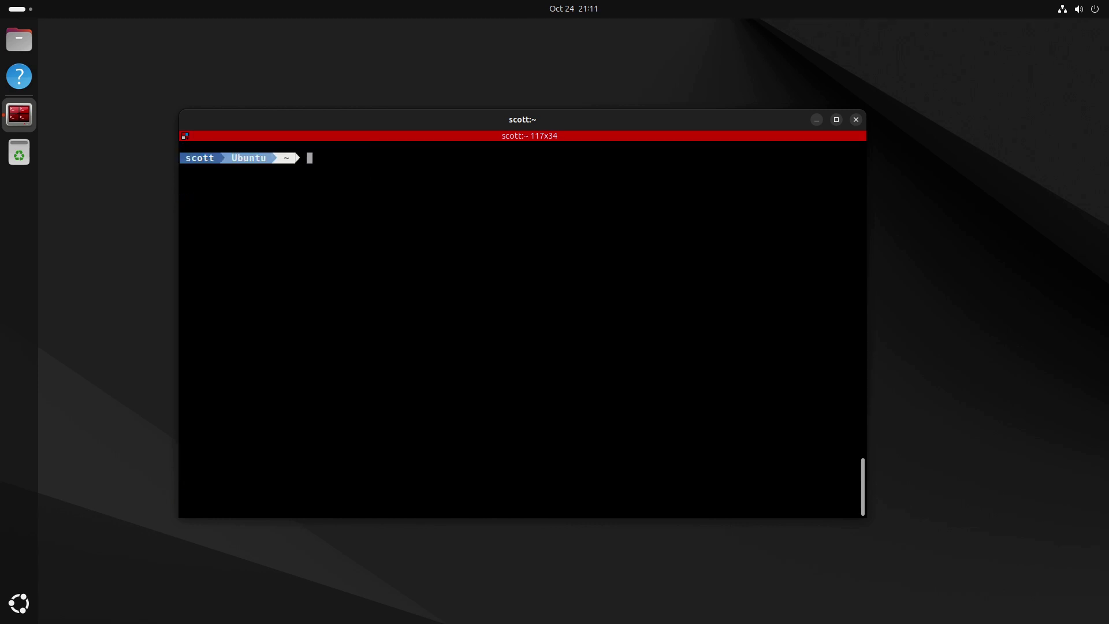
Step: Install apt-transport-https, wget, ca-certificates, gnupg2, ubuntu-keyring and curl through apt with the -y option, and clear the terminal screen
type("sudo apt install apt-transport-https wget ca-certificates gnupg2 ubuntu-keyring curl -y")
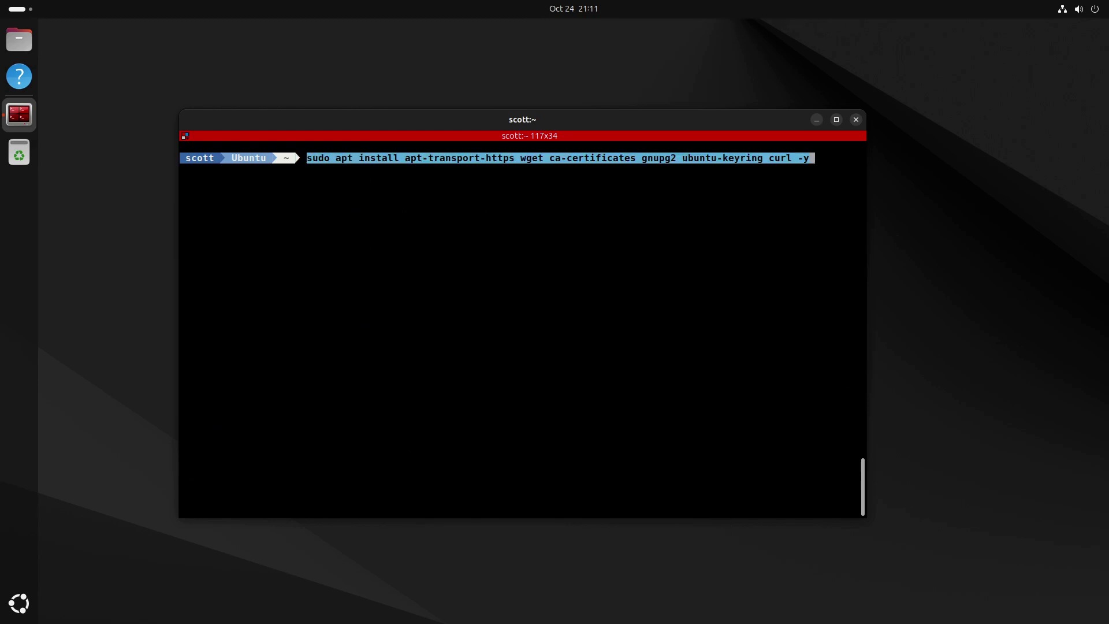
key("Return")
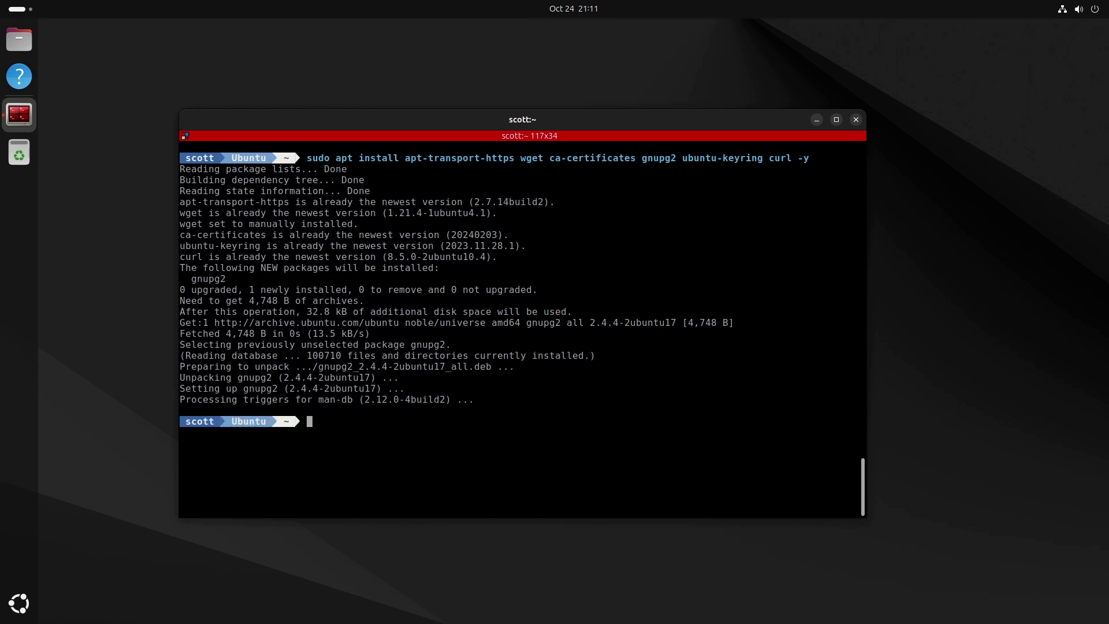
key("ctrl+l")
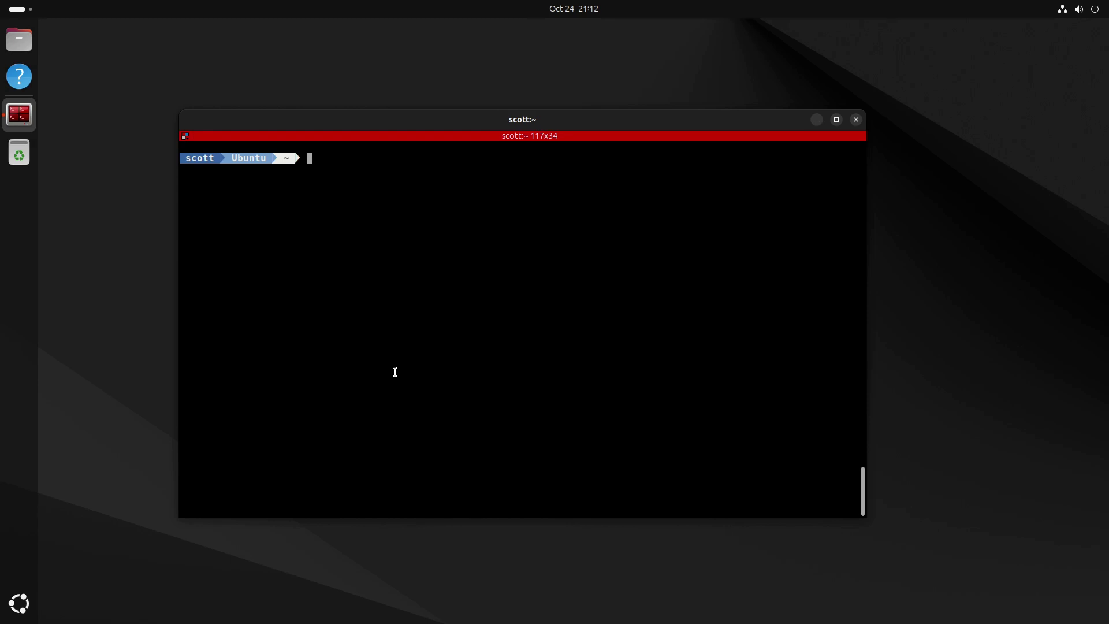
Step: Download Brave's archive keyring to /usr/share/keyrings/brave-browser-archive-keyring.gpg with curl, and write the amd64 stable main repository to /etc/apt/sources.list.d/brave-browser-release.list
type("sudo curl -fsSLo /usr/share/keyrings/brave-browser-archive-keyring.gpg https://brave-browser-apt-release.s3.brave.com/brave-browser-archive-keyring.gpg")
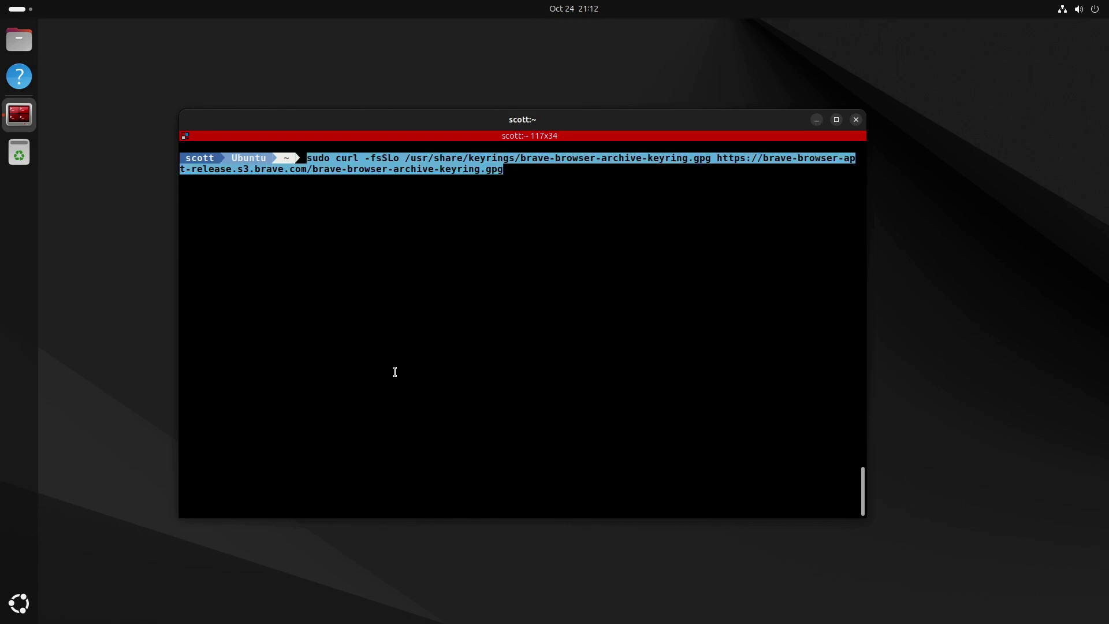
key("Return")
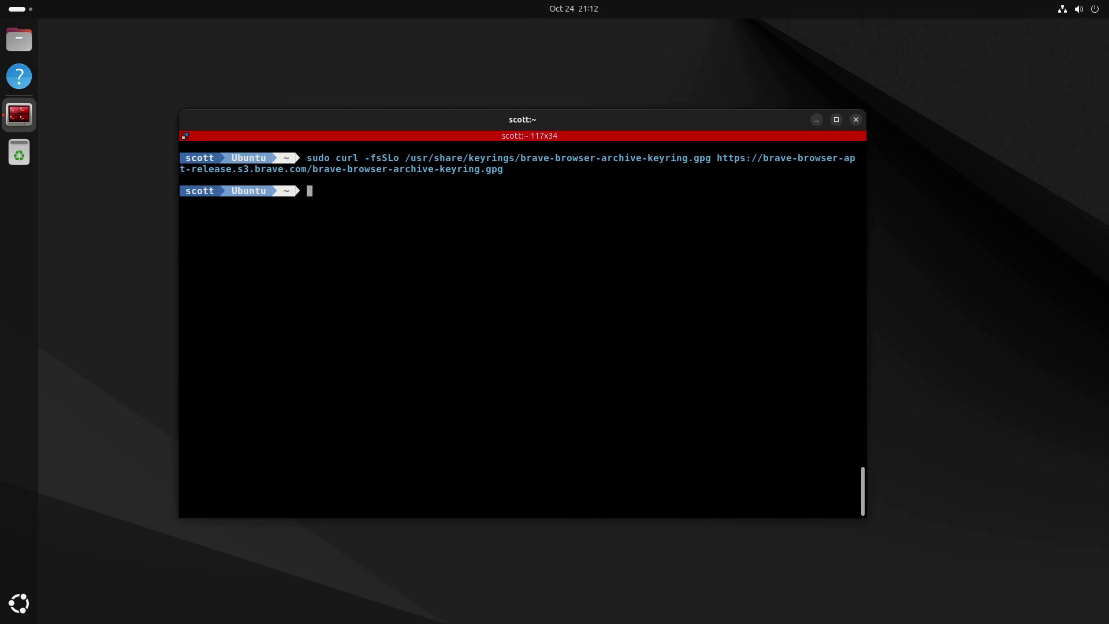
type("echo \"deb [signed-by=/usr/share/keyrings/brave-browser-archive-keyring.gpg arch=amd64] https://brave-browser-apt-release.s3.brave.com/ stable main\"|sudo tee /etc/apt/sources.list.d/brave-browser-release.list")
key("Return")
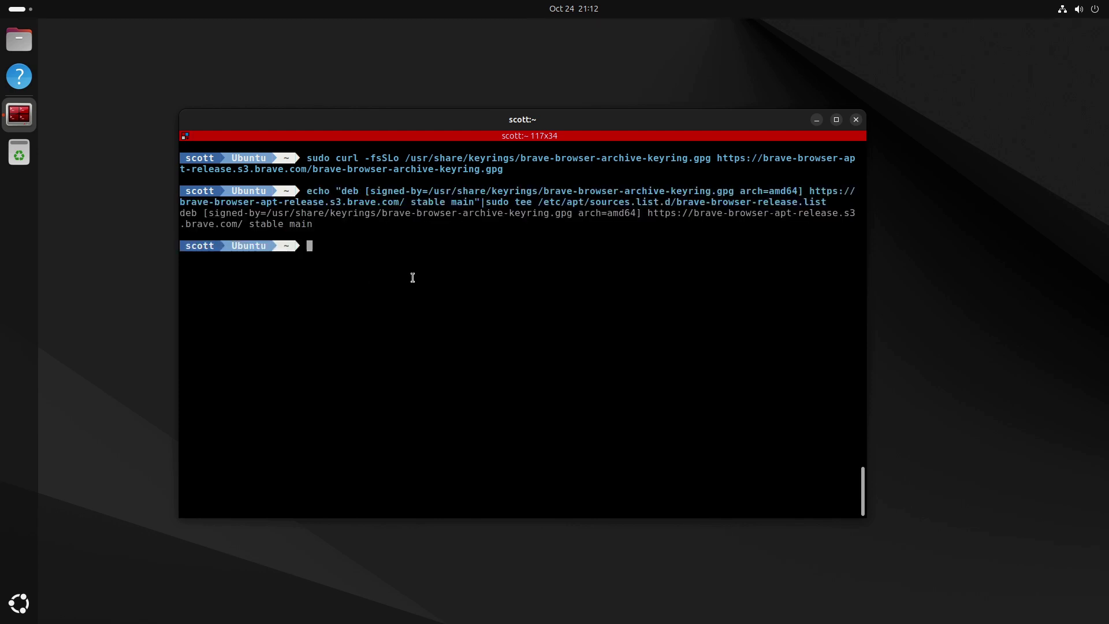
Step: Refresh the package lists with sudo apt update and install Brave with sudo apt install brave-browser -y
type("sudo apt update")
key("Return")
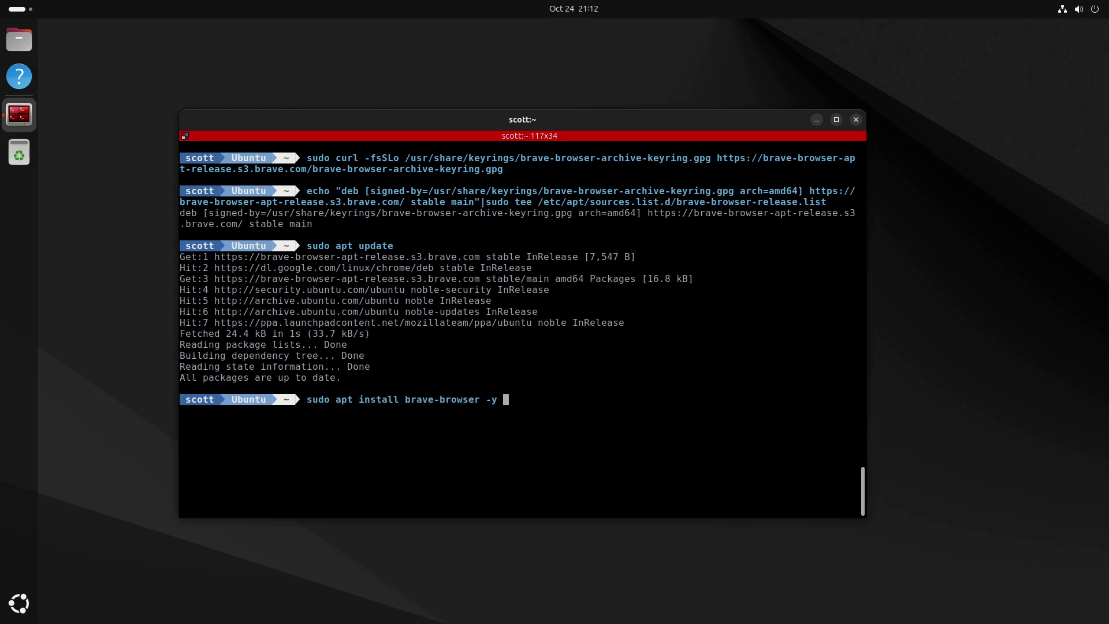
key("Return")
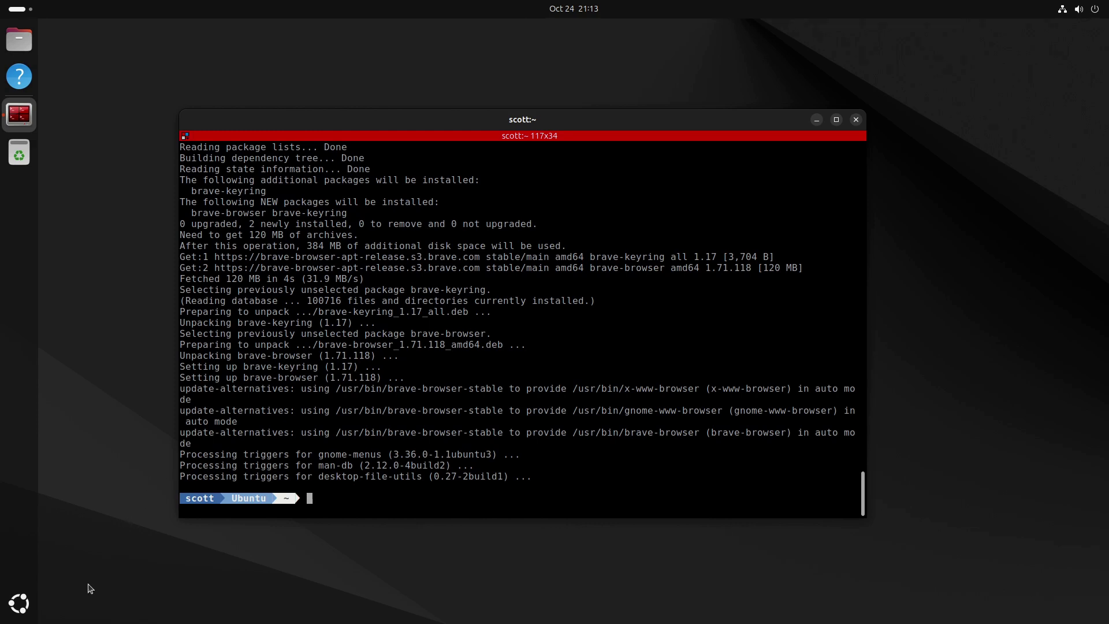
Step: Launch Firefox from the applications overview, skip its welcome steps to start browsing, and close the new tab
left_click(20, 603)
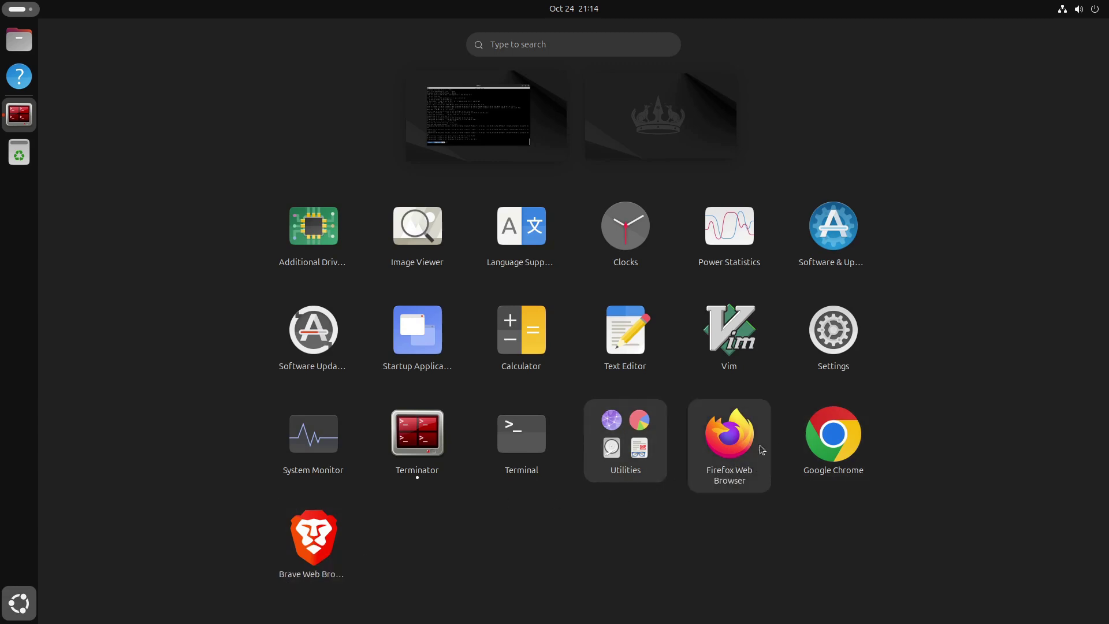
left_click(718, 429)
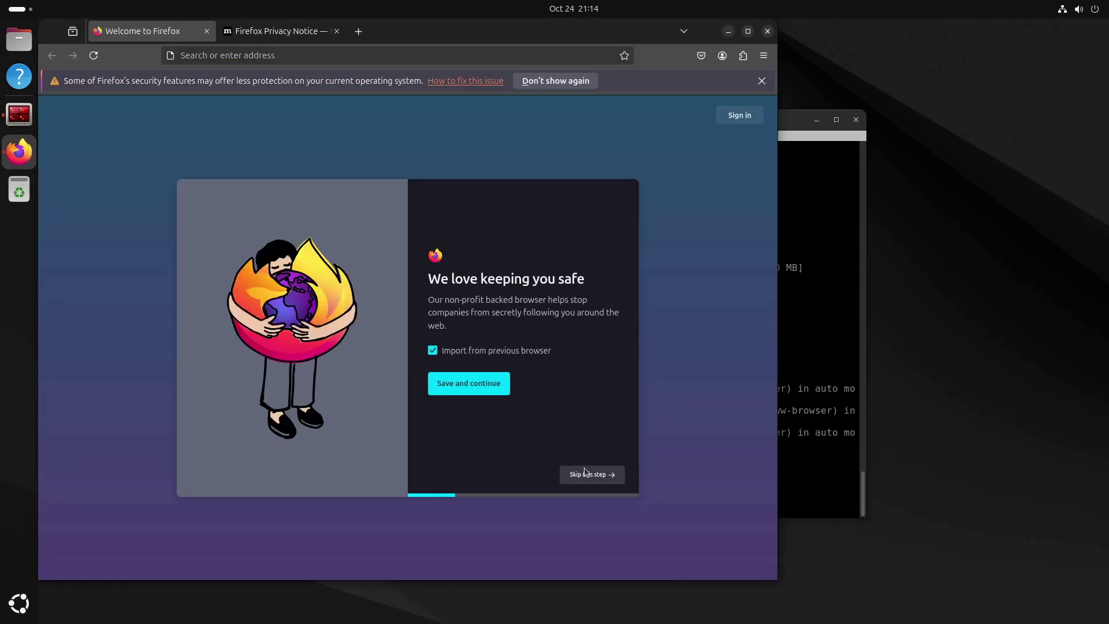
left_click(585, 475)
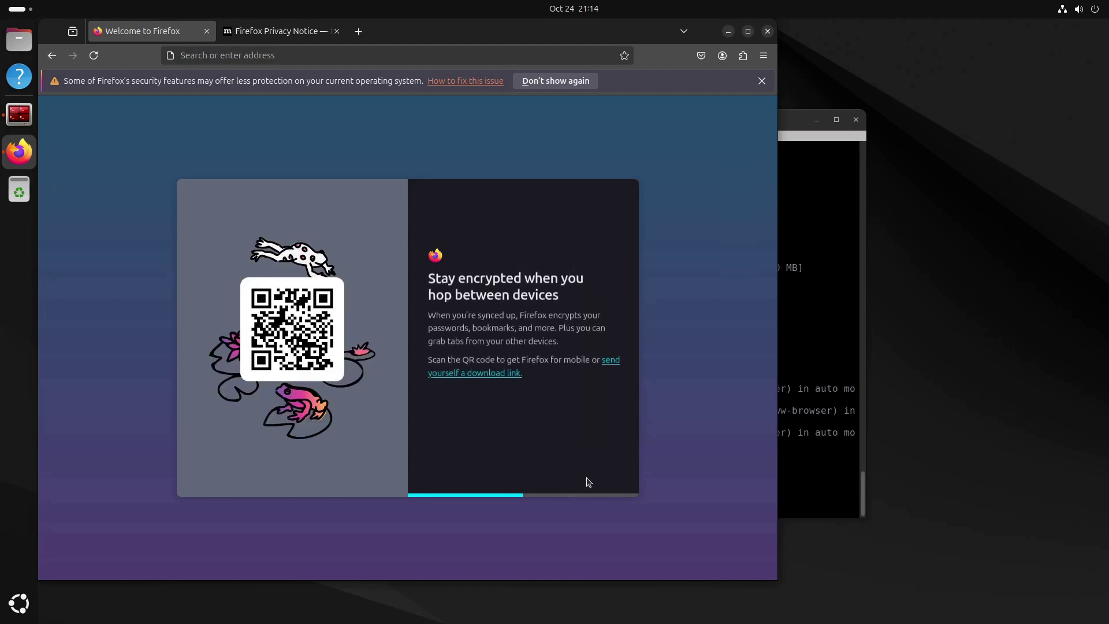
left_click(579, 483)
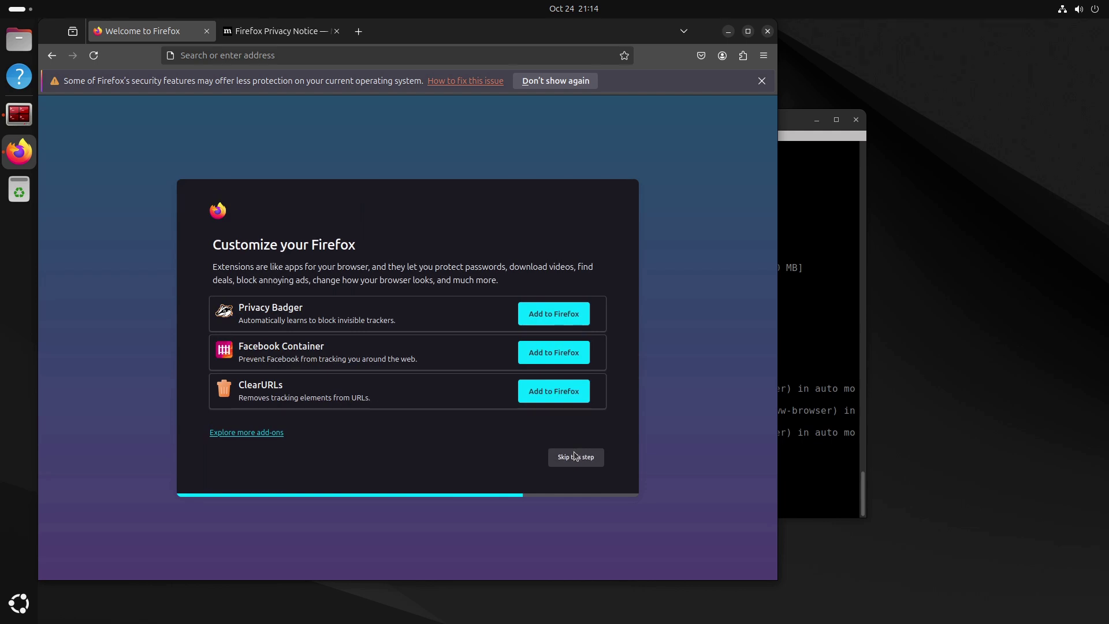
left_click(572, 476)
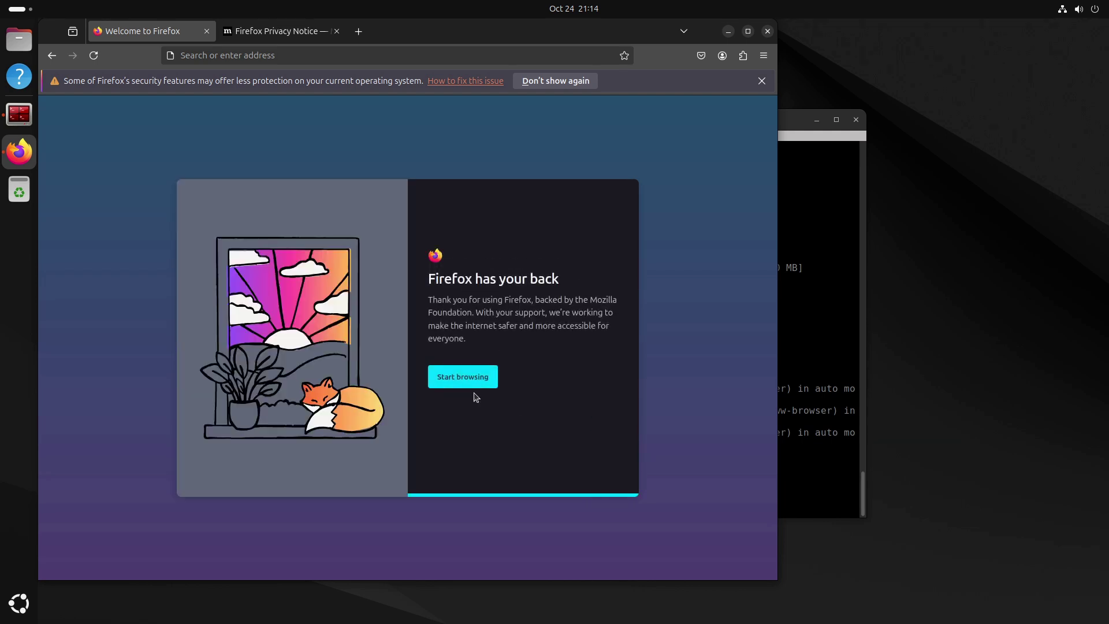
left_click(472, 378)
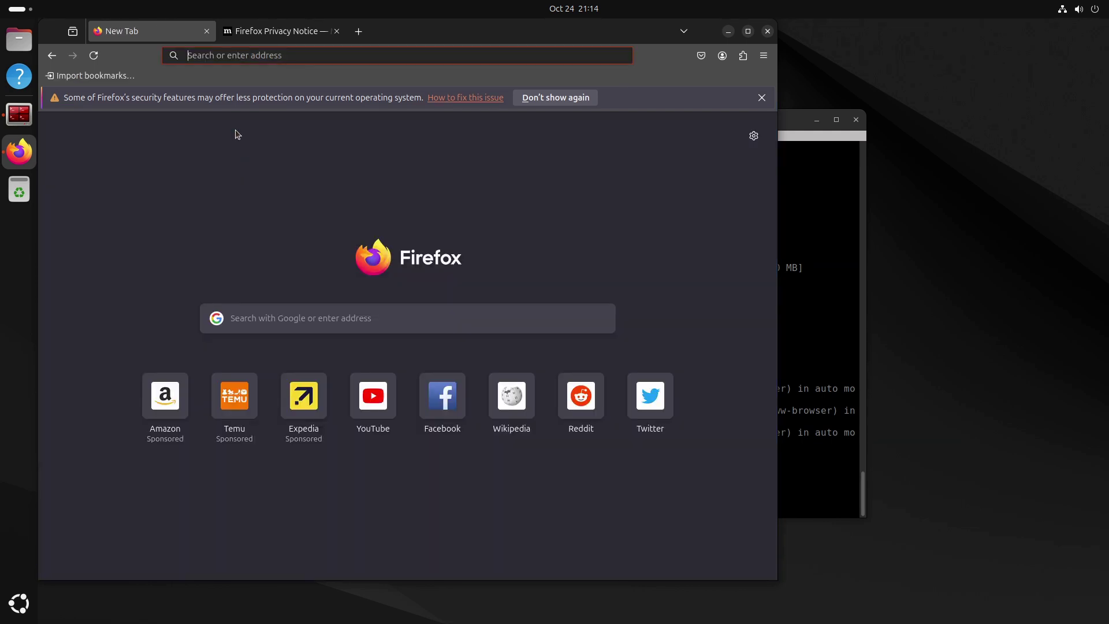
left_click(206, 31)
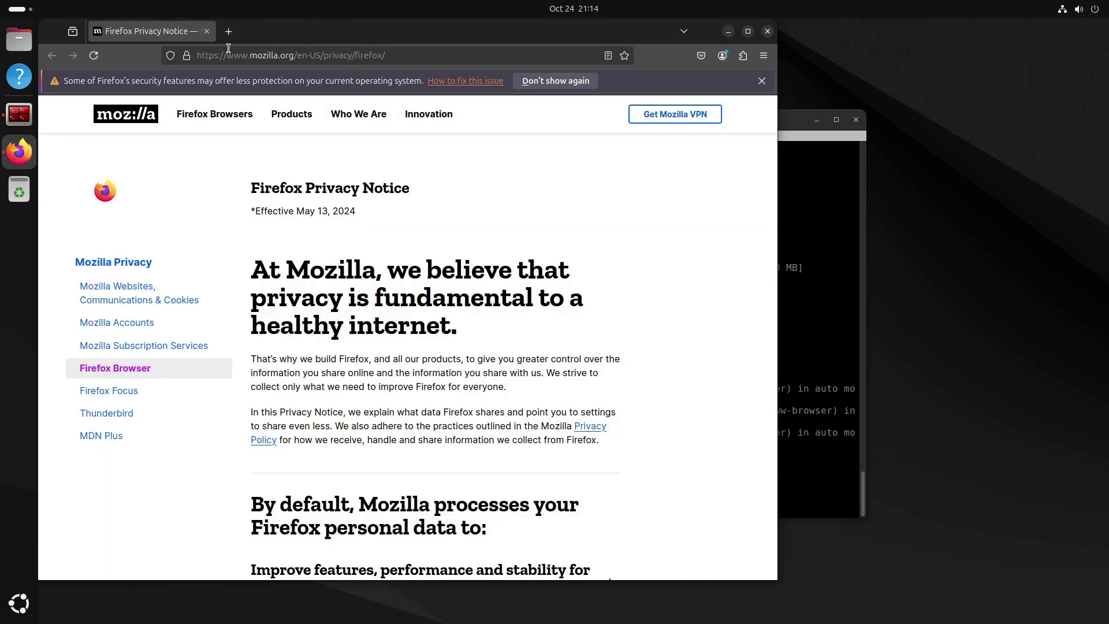
Step: Pin Firefox to the dash, dismiss the system notification, and close the browser window
right_click(15, 161)
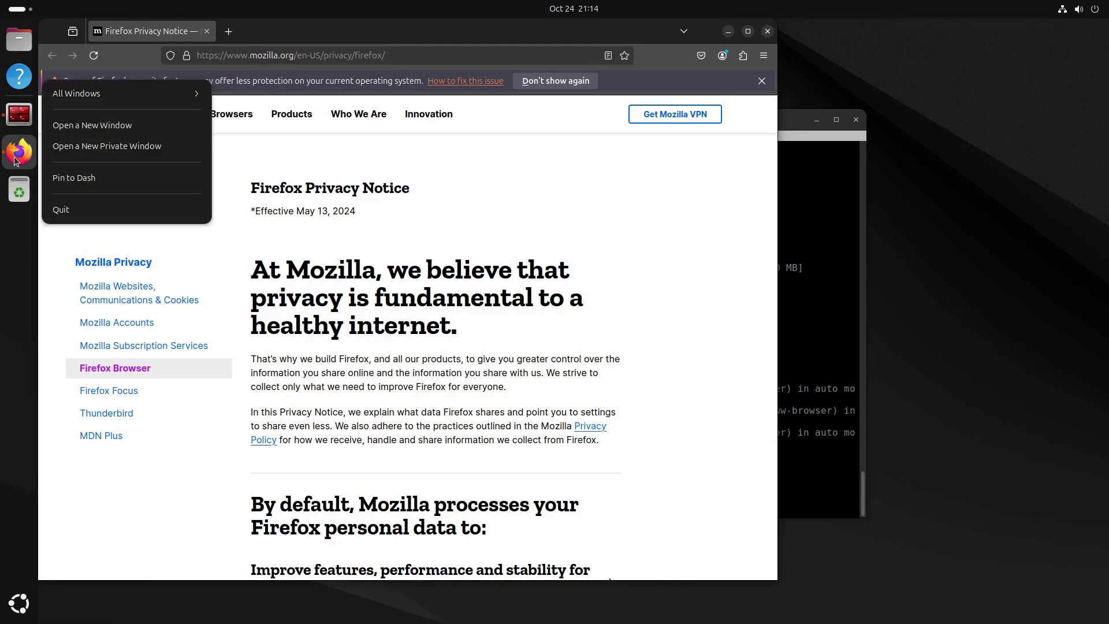
left_click(60, 180)
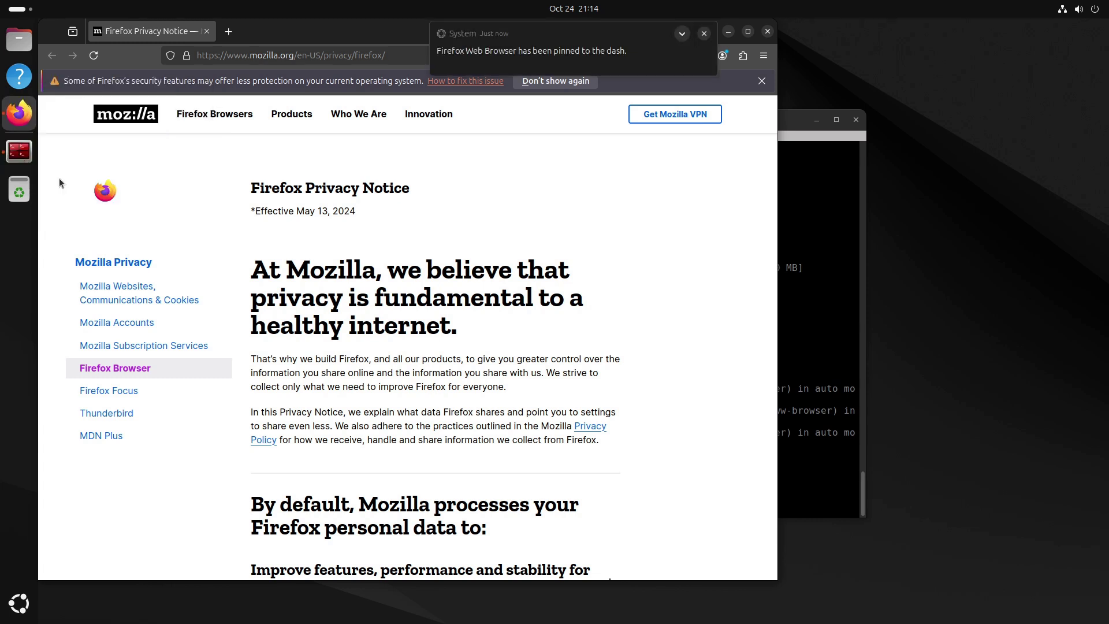
mouse_move(546, 48)
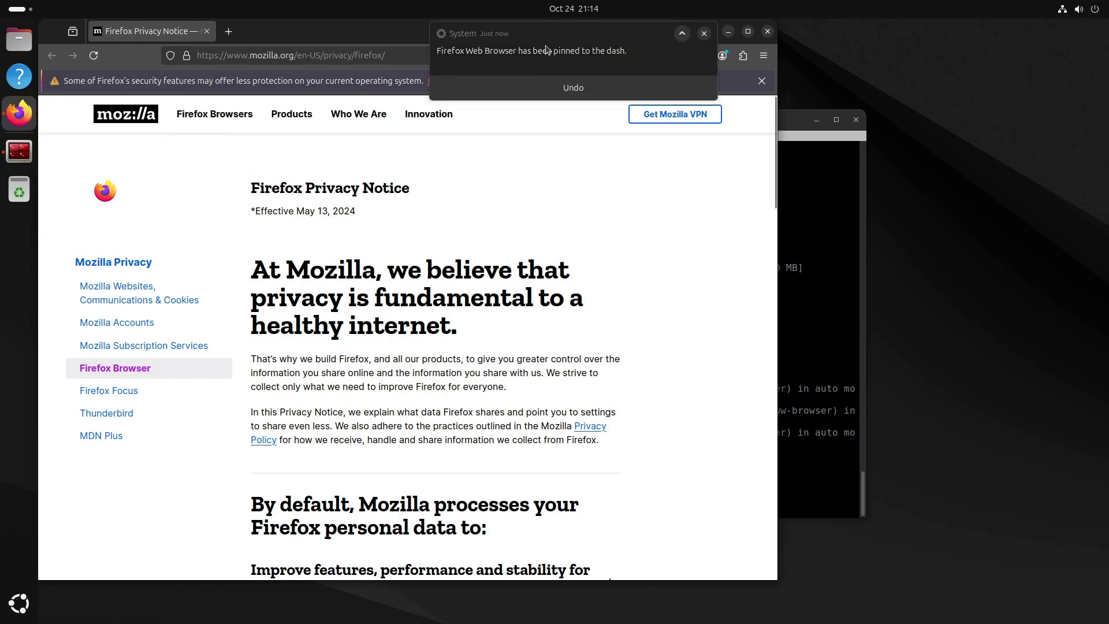
left_click(703, 33)
left_click(768, 33)
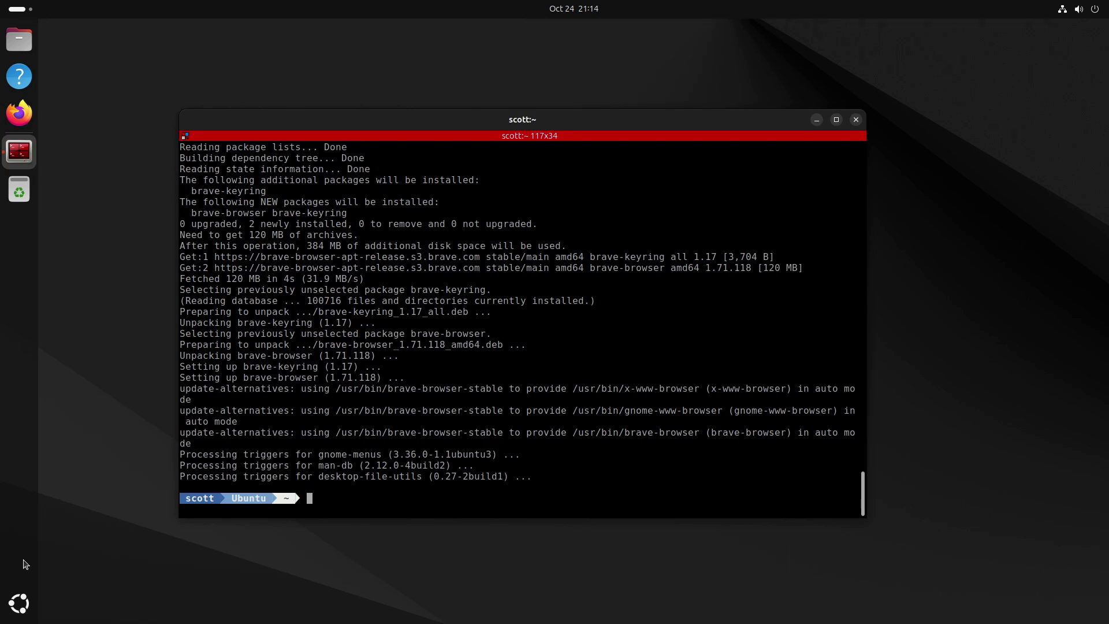
Step: Launch Brave from the applications overview and go through its welcome pages, declining the default browser, settings import and Web Discovery offers
left_click(19, 603)
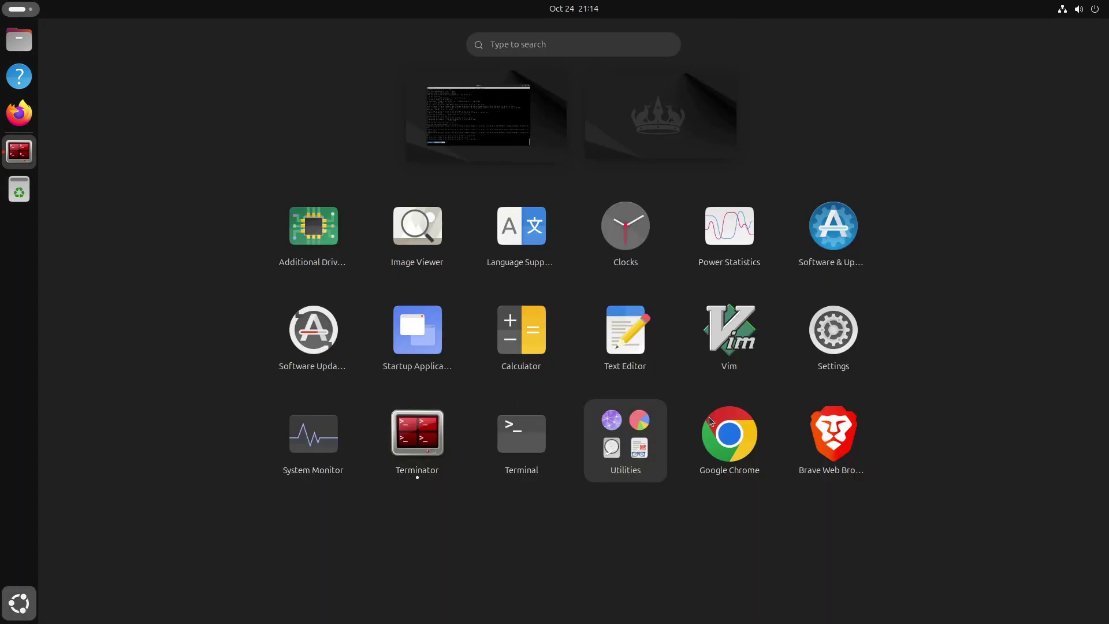
left_click(822, 434)
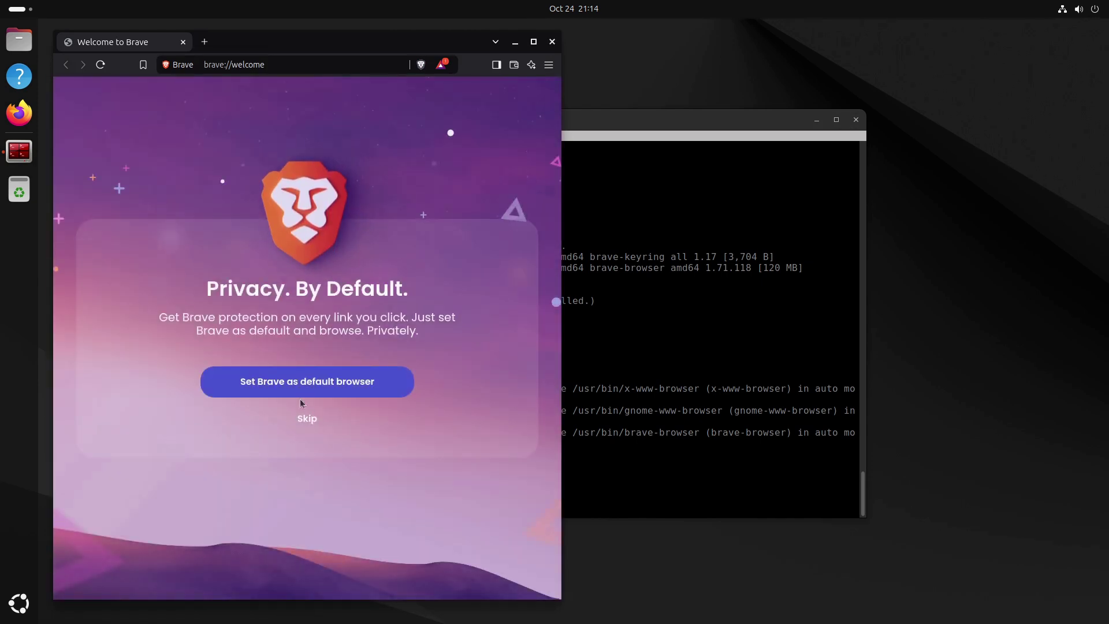
left_click(301, 417)
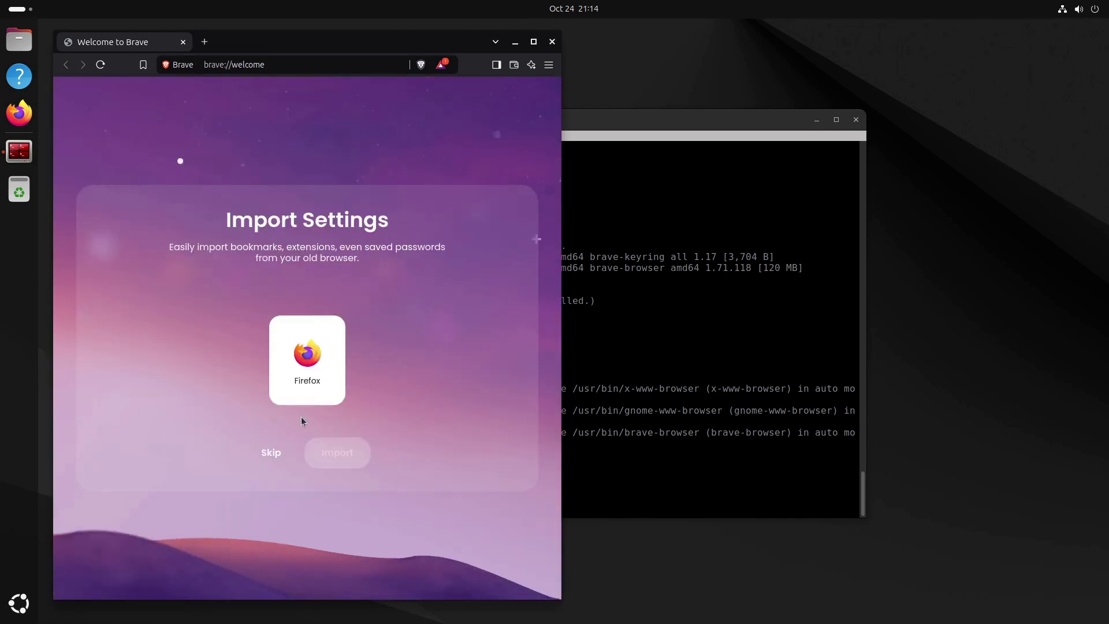
left_click(271, 452)
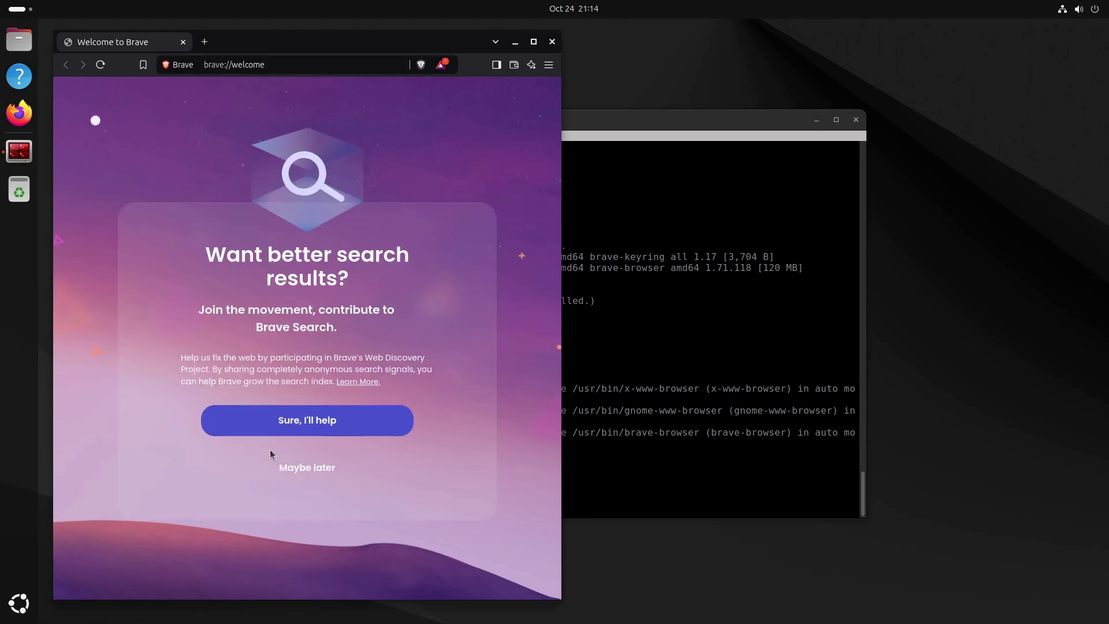
left_click(295, 468)
left_click(297, 401)
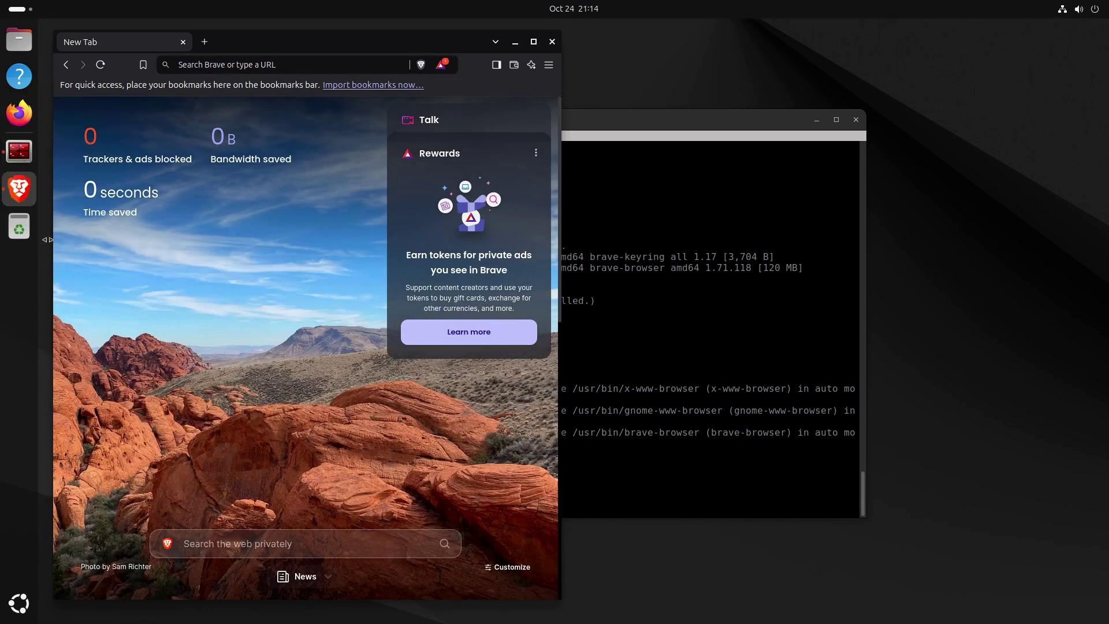
Step: Pin Brave to the dash and close its browser window
right_click(15, 196)
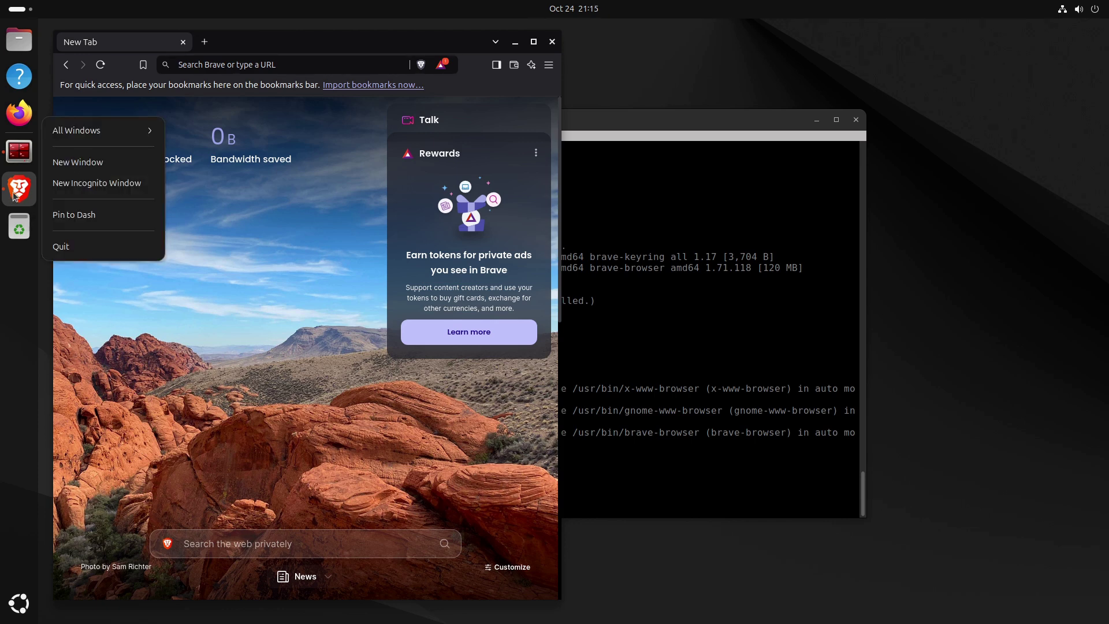
left_click(80, 214)
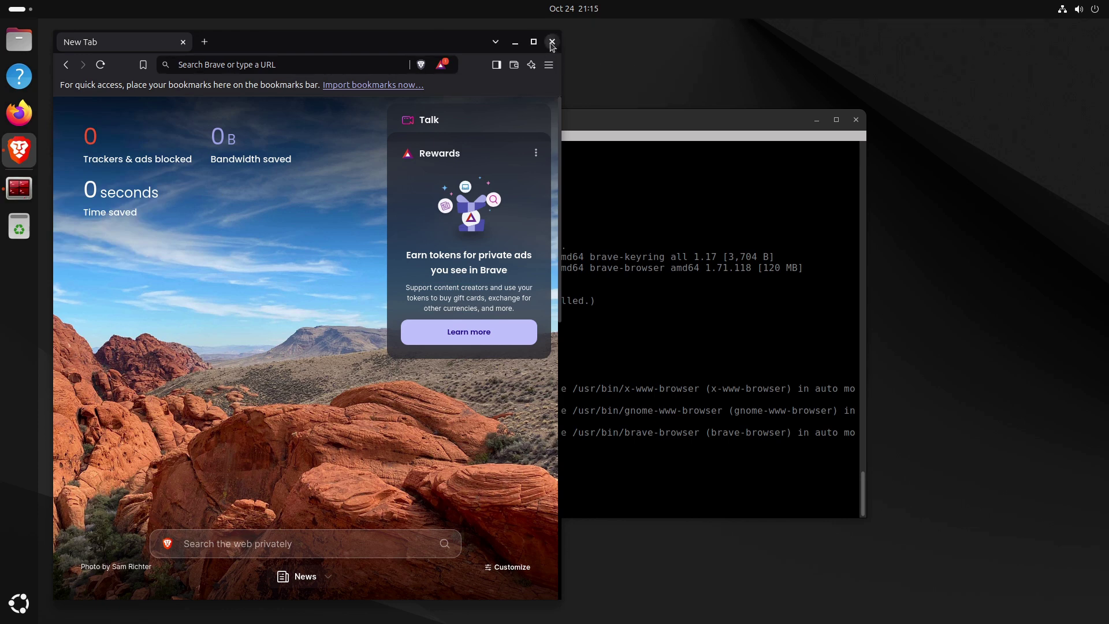
left_click(552, 41)
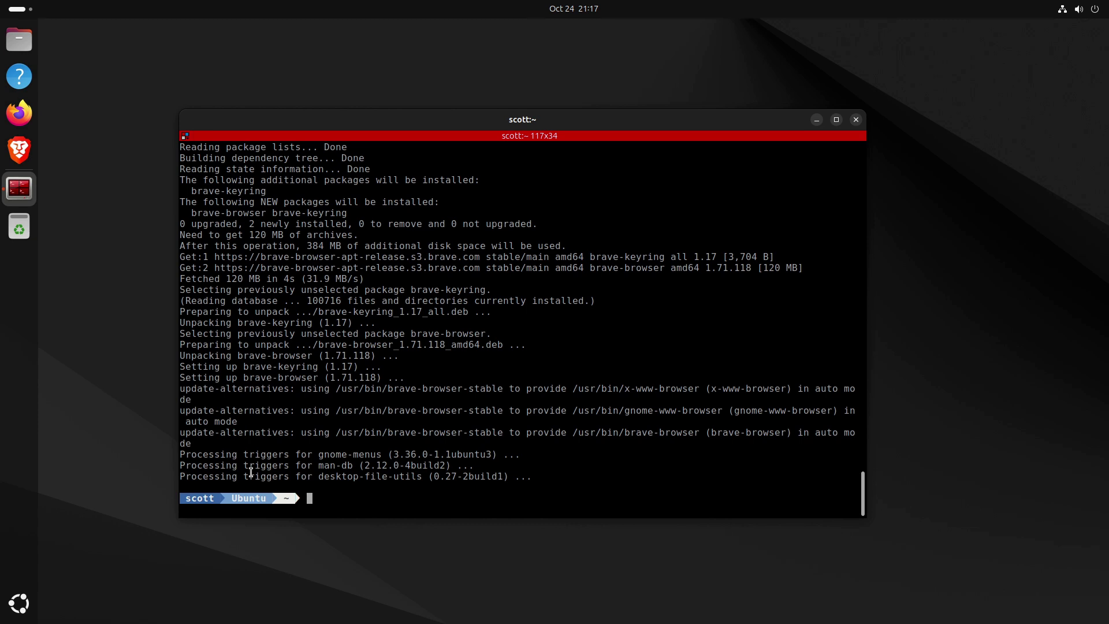
Step: Clear the terminal, remove the chrome-gnome-shell package with apt, and install gnome-browser-connector with automatic confirmation
key("ctrl+l")
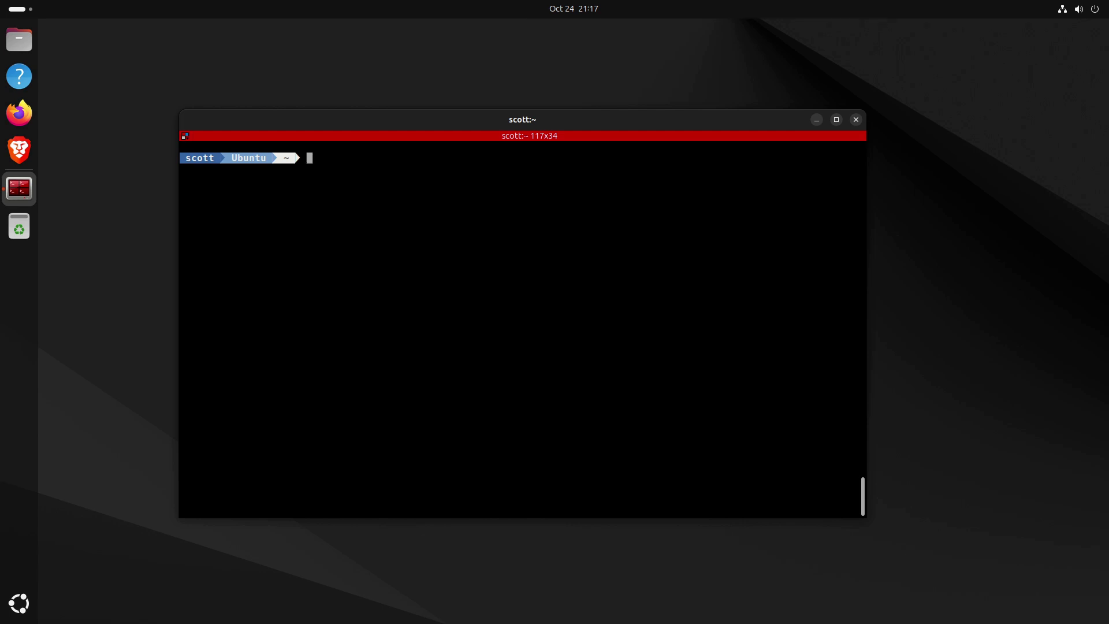
type("sudo apt remove chrome-gnome-shell")
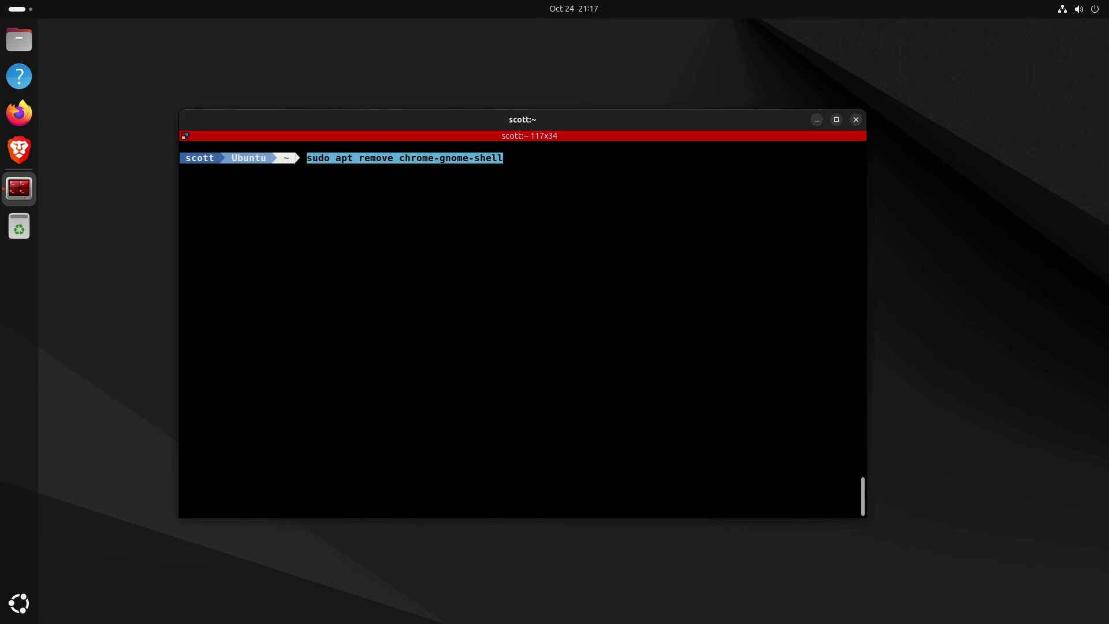
key("Return")
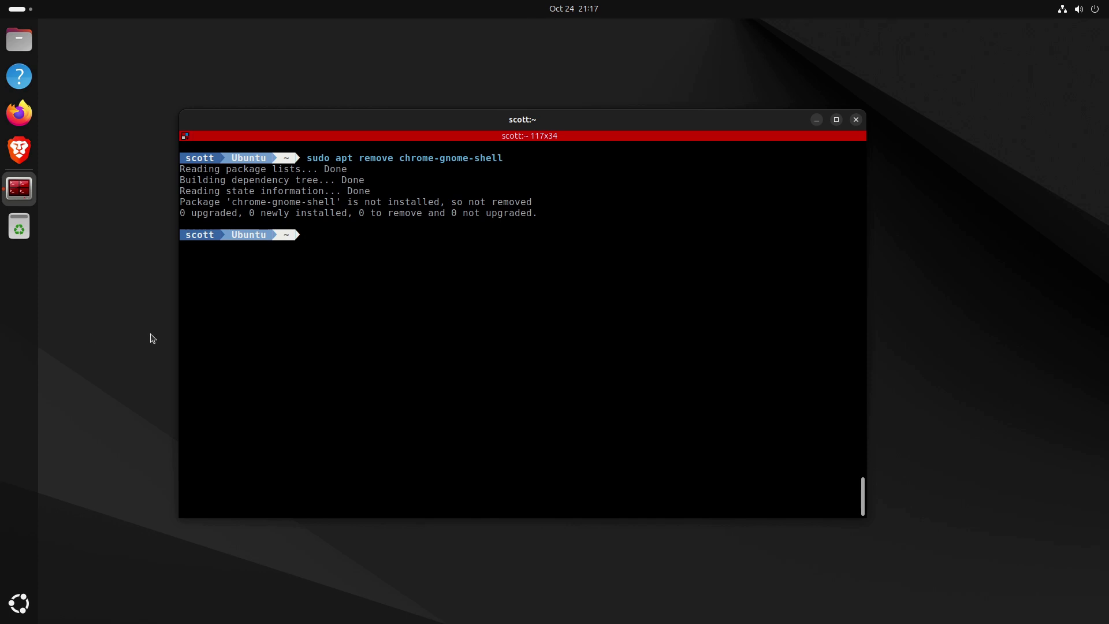
type("sudo apt install gnome-browser-connector -y")
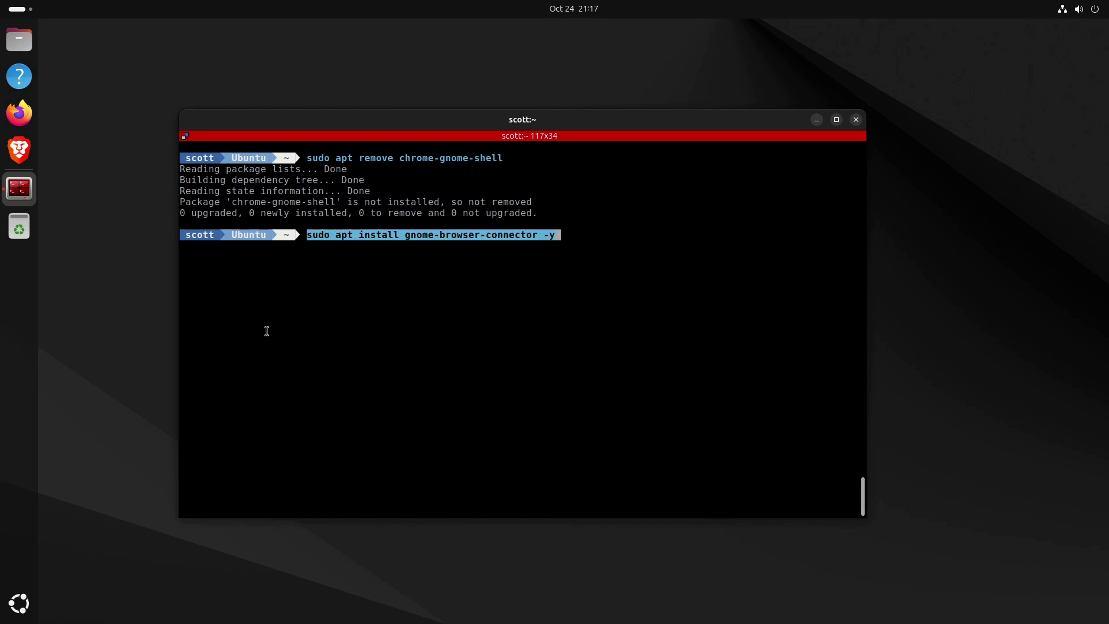
key("Return")
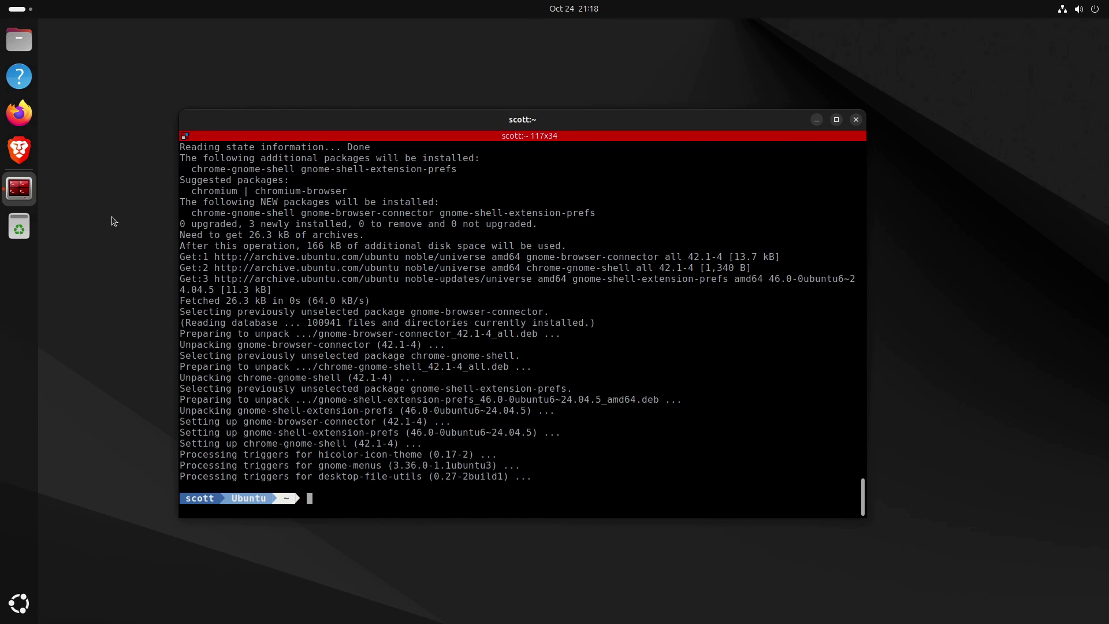
left_click(23, 153)
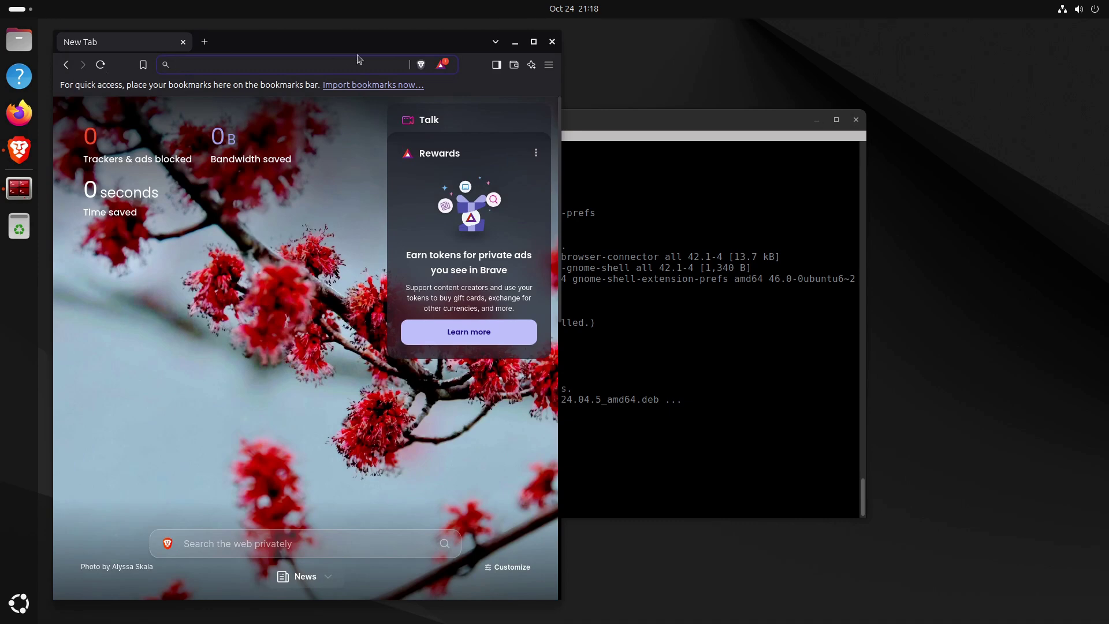
left_click(533, 42)
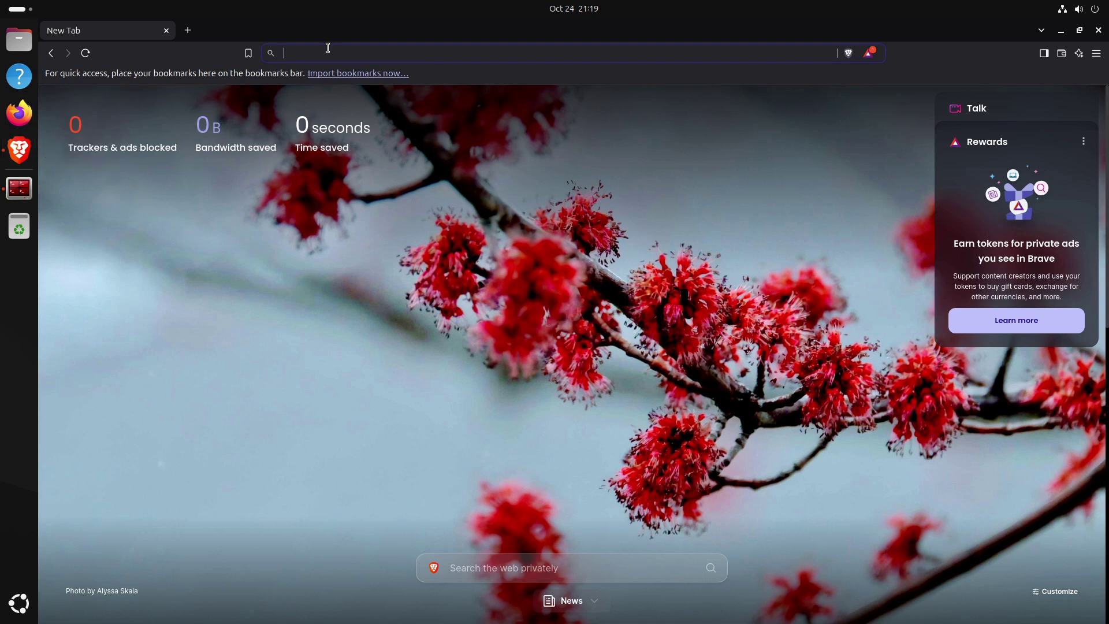
type("https://extensions.gnome.org/")
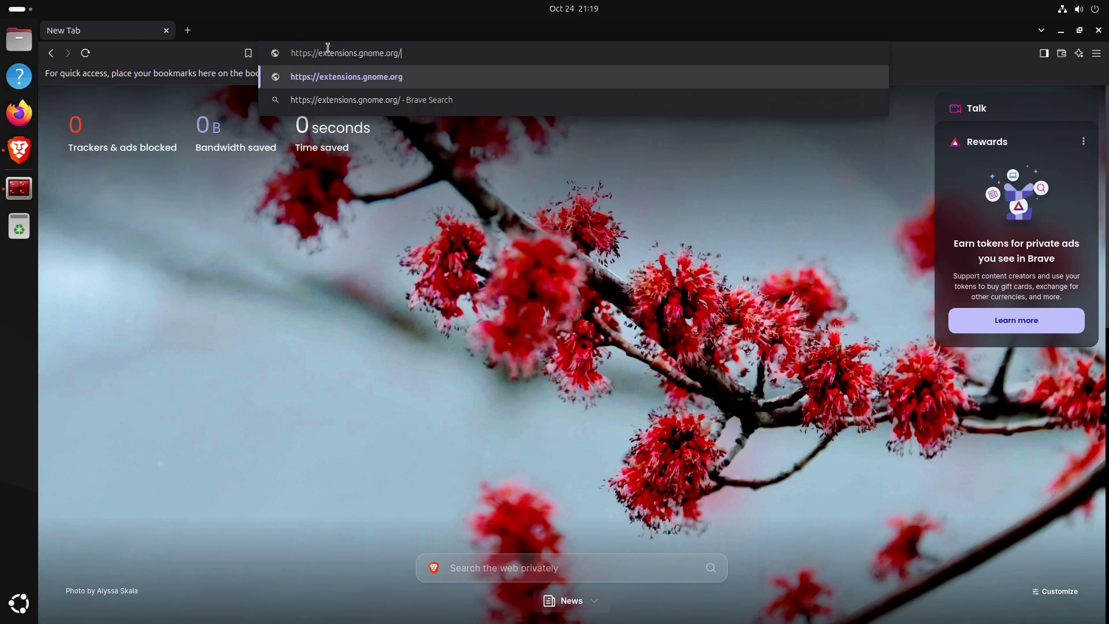
key("Return")
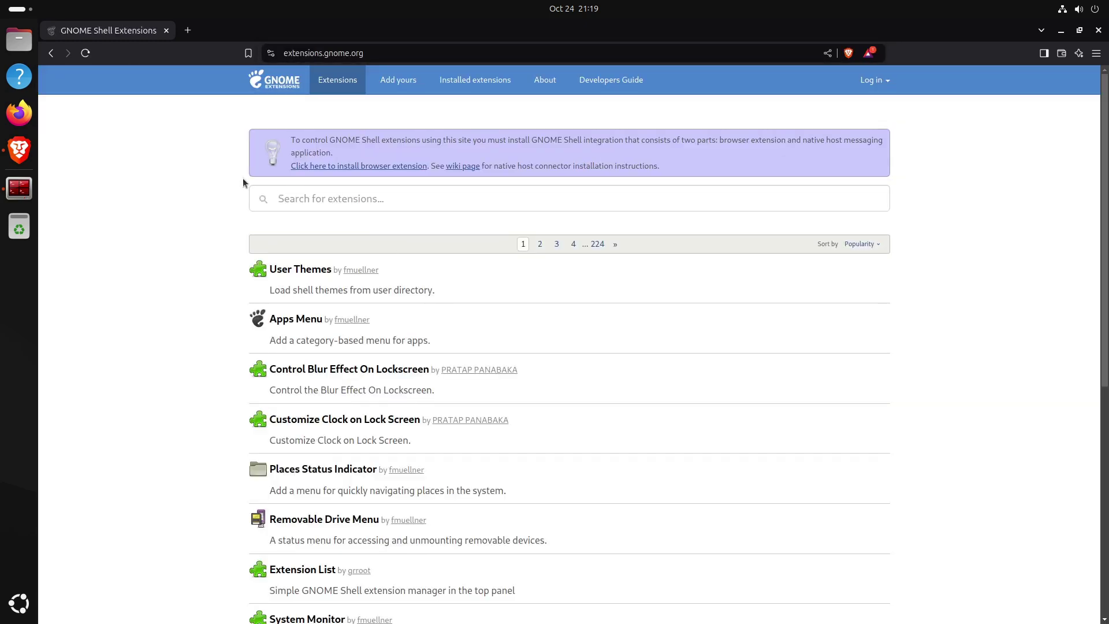
Step: Add the GNOME Shell integration extension to Brave from the Chrome Web Store, close the store page, and reload the GNOME extensions site
left_click(335, 167)
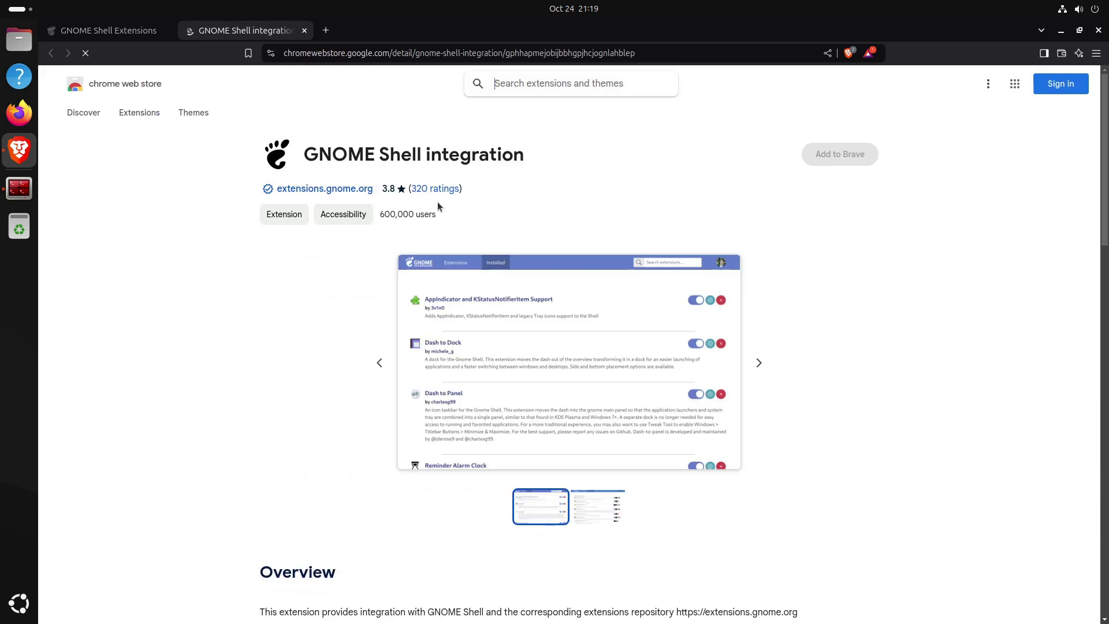
left_click(832, 155)
left_click(642, 234)
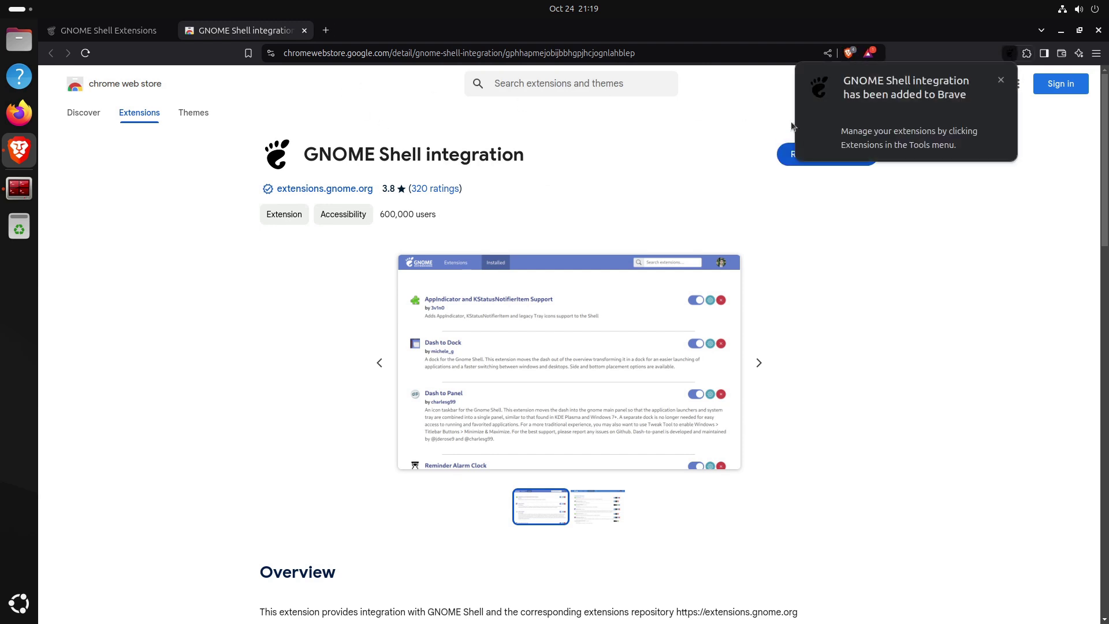
left_click(305, 30)
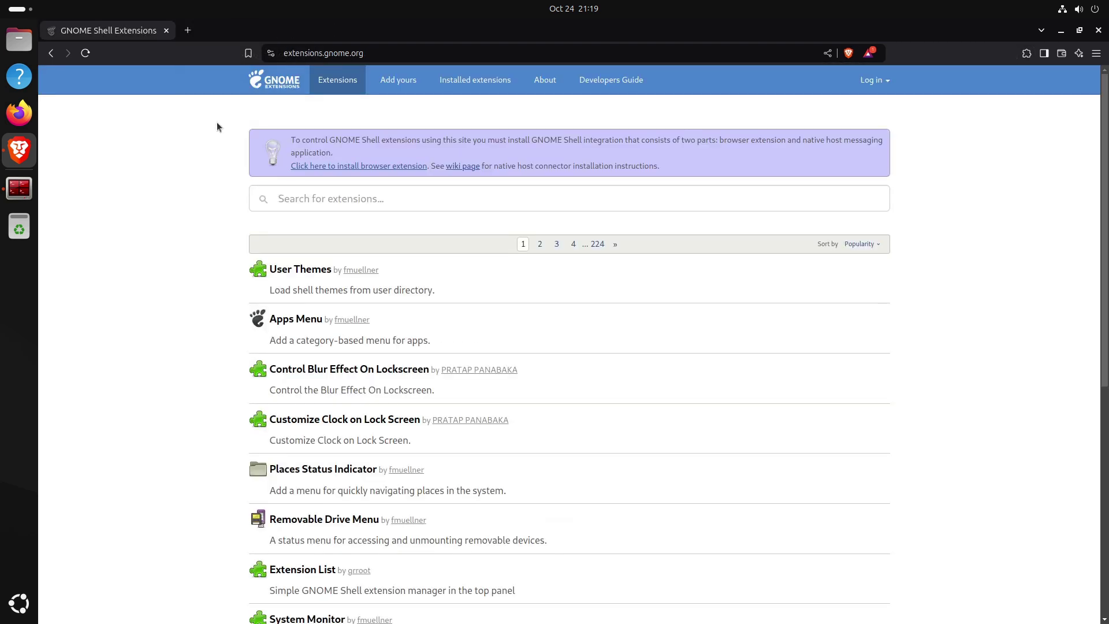
left_click(85, 54)
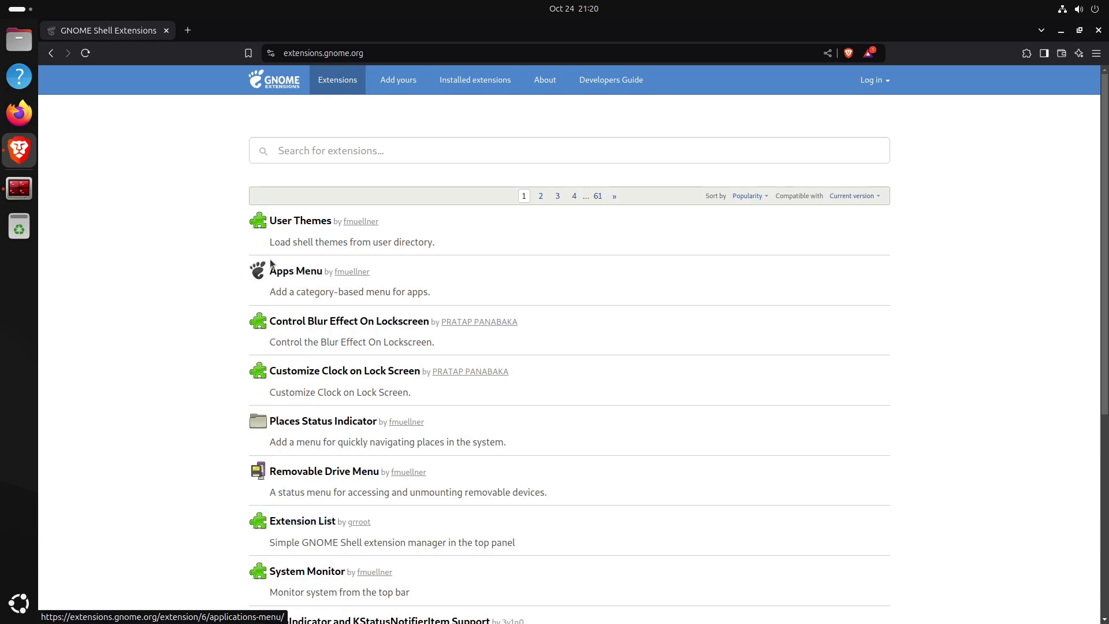
Step: Install the Apps Menu extension, return to the extensions list, and look through the application categories it offers
left_click(282, 276)
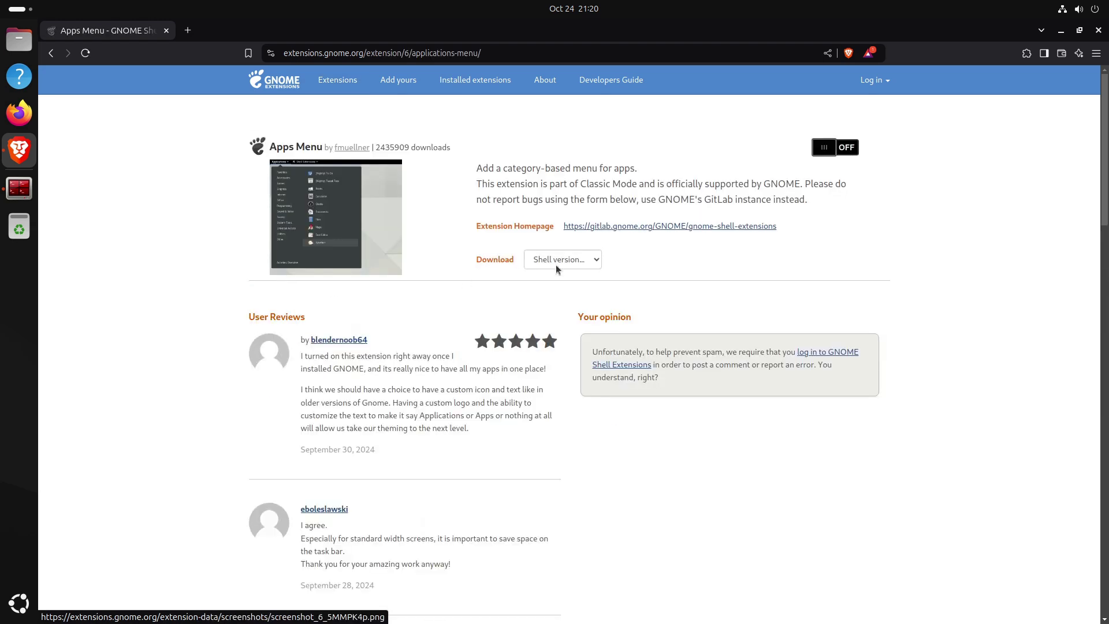
left_click(834, 147)
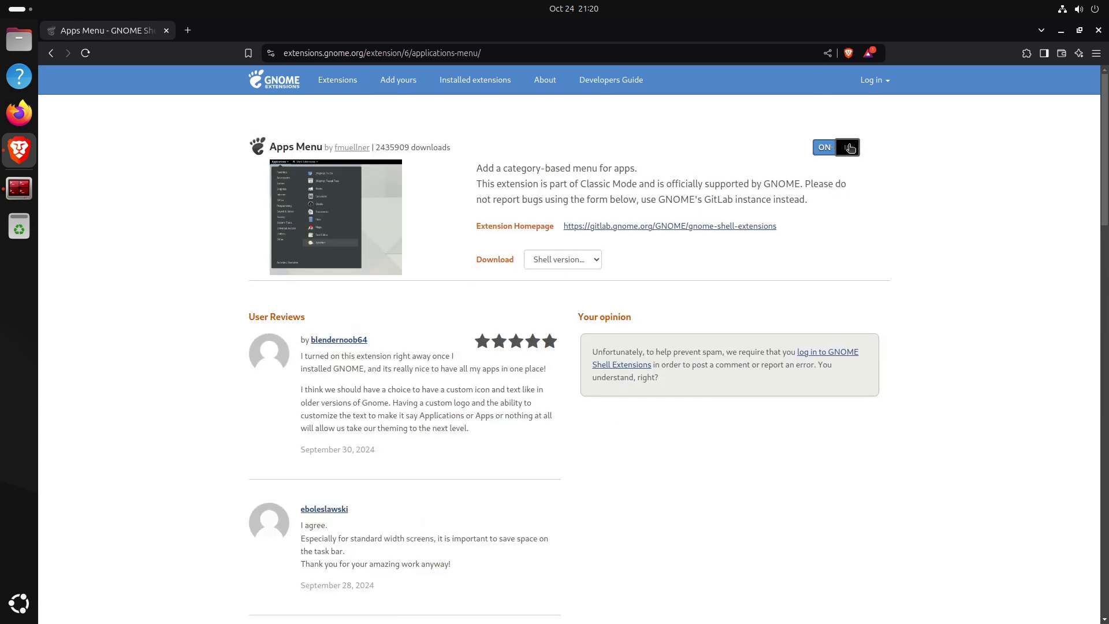
left_click(627, 352)
left_click(52, 54)
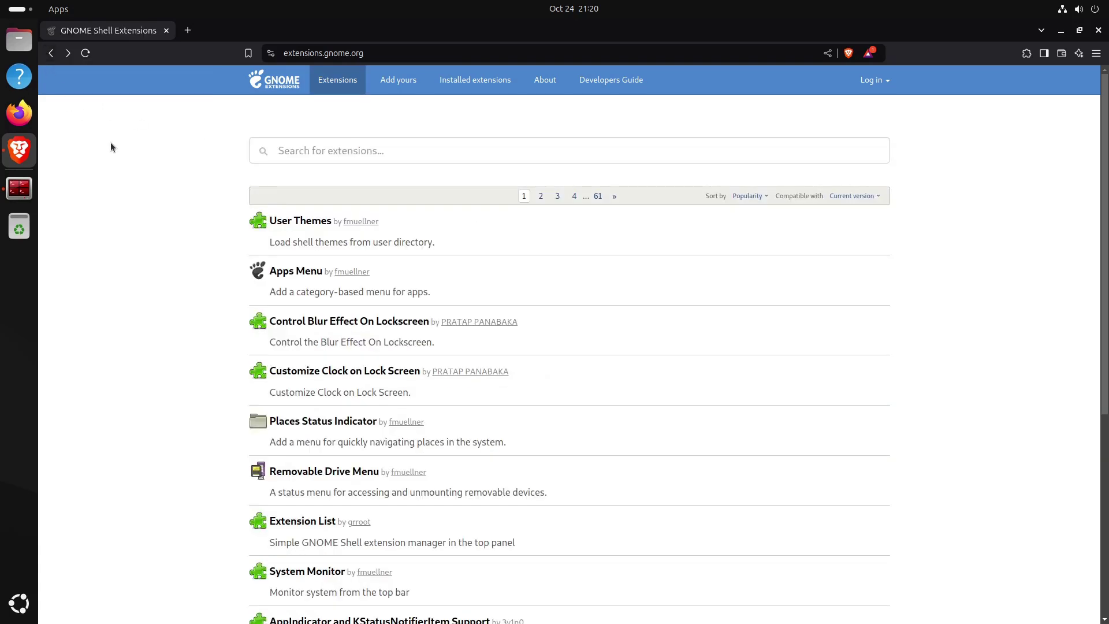
left_click(58, 10)
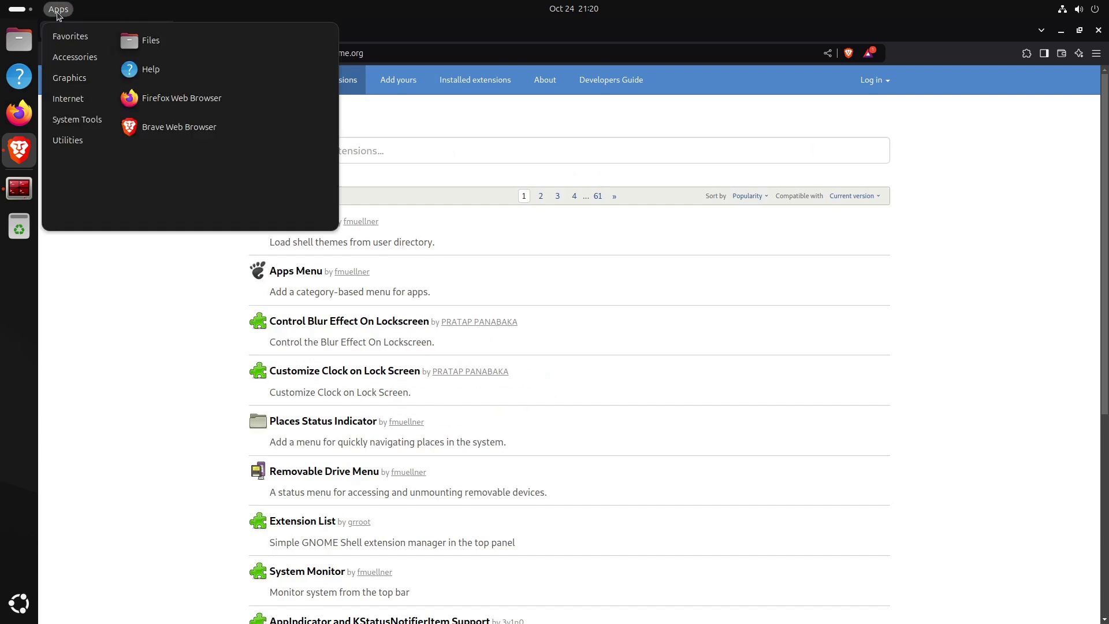
mouse_move(89, 106)
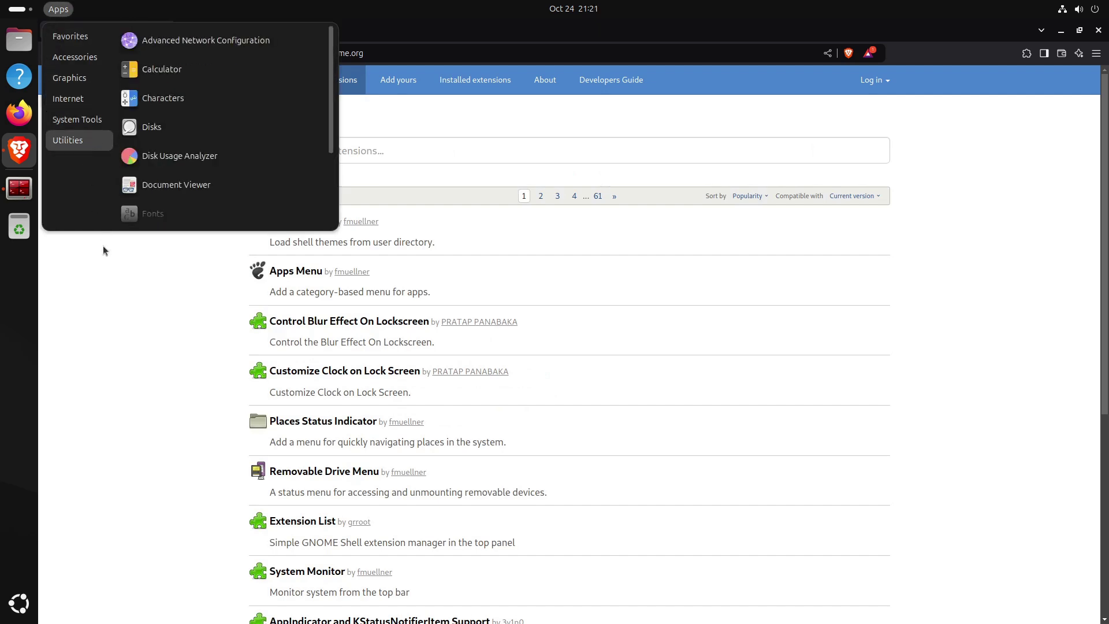
left_click(104, 281)
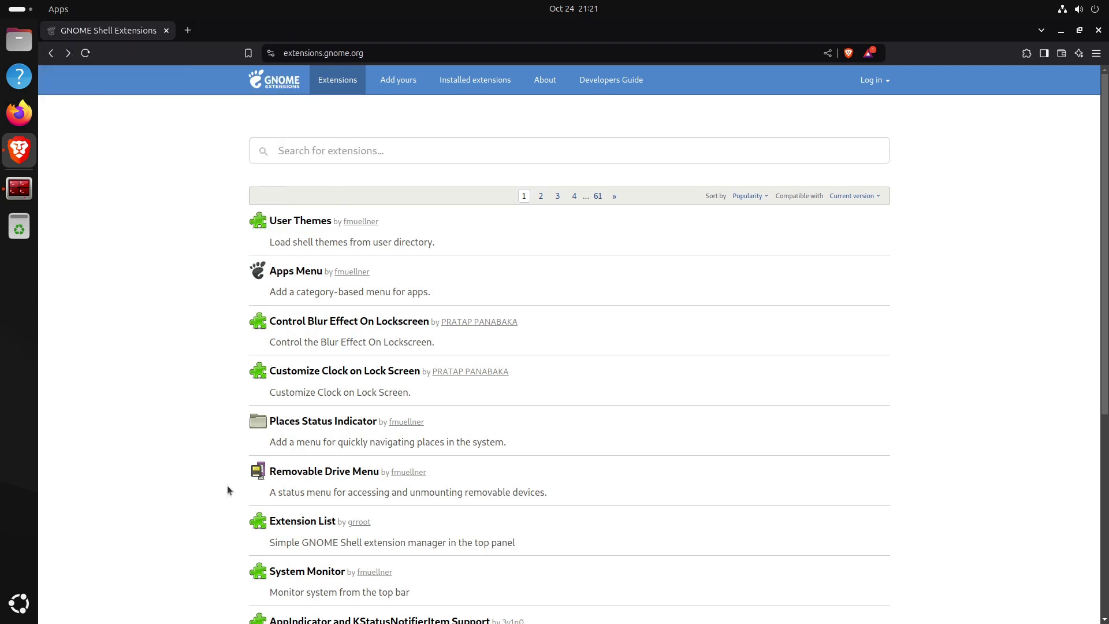
Step: Install the Places Status Indicator extension, view its list of places, and return to the extensions list
left_click(312, 423)
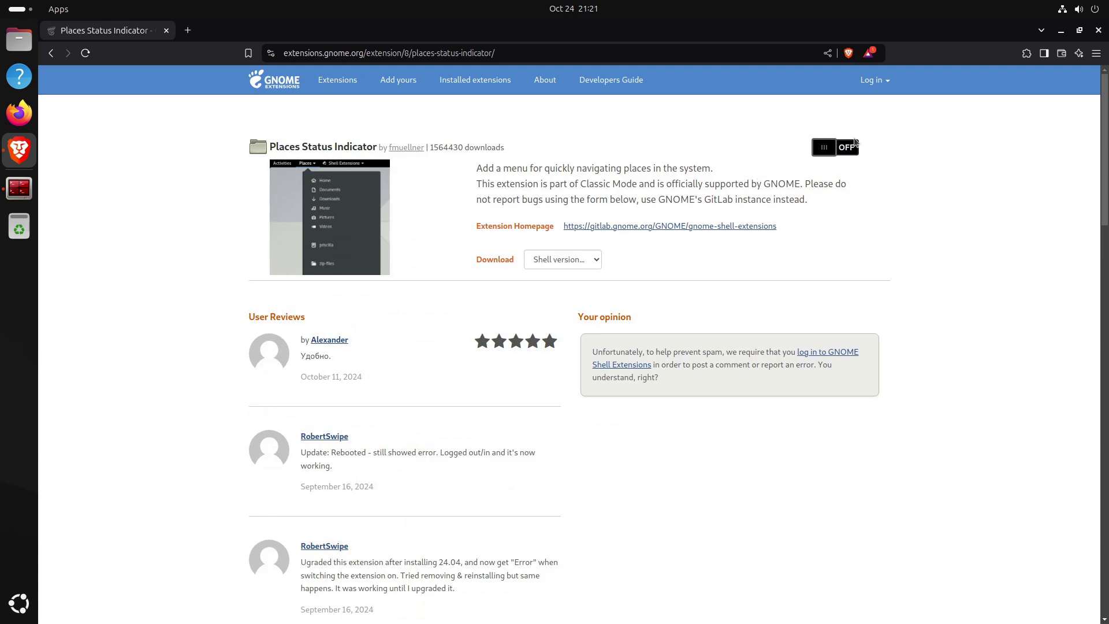
left_click(855, 148)
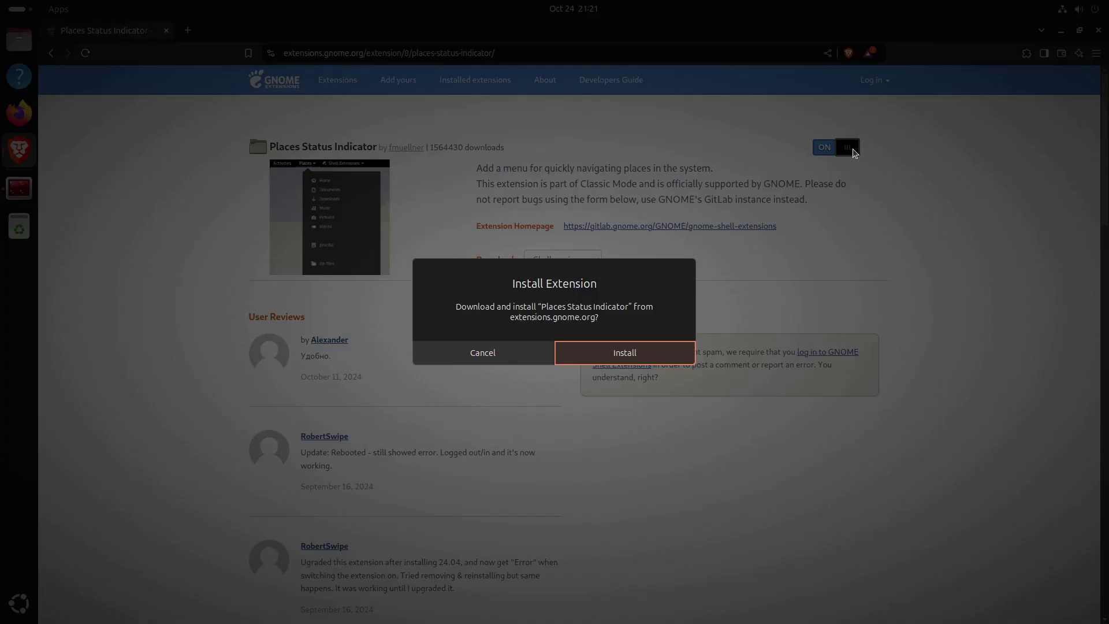
left_click(609, 348)
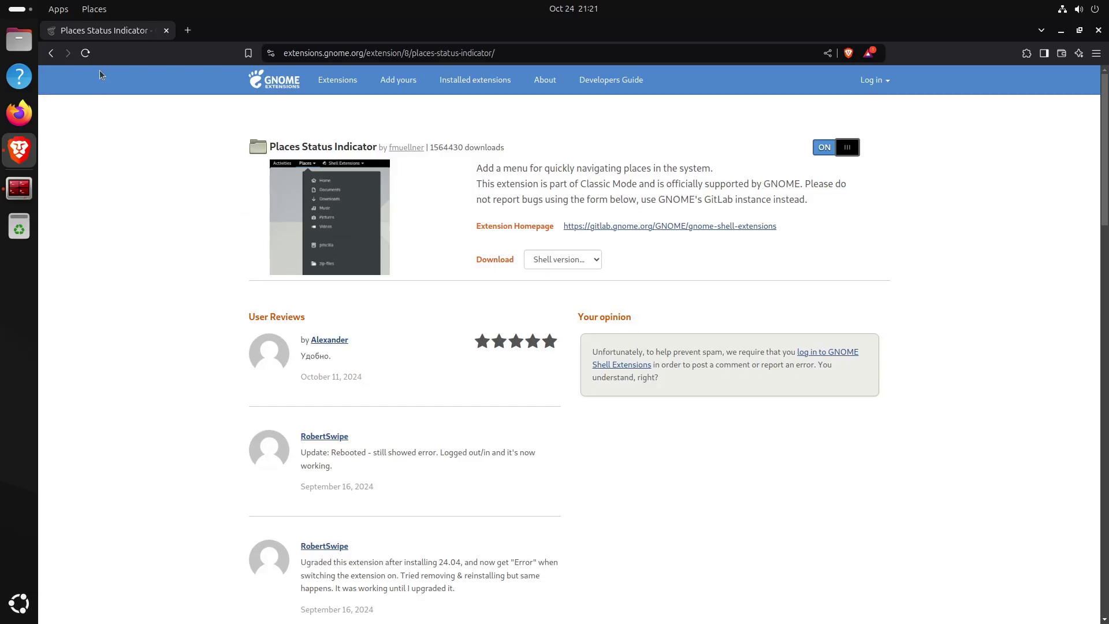
left_click(89, 9)
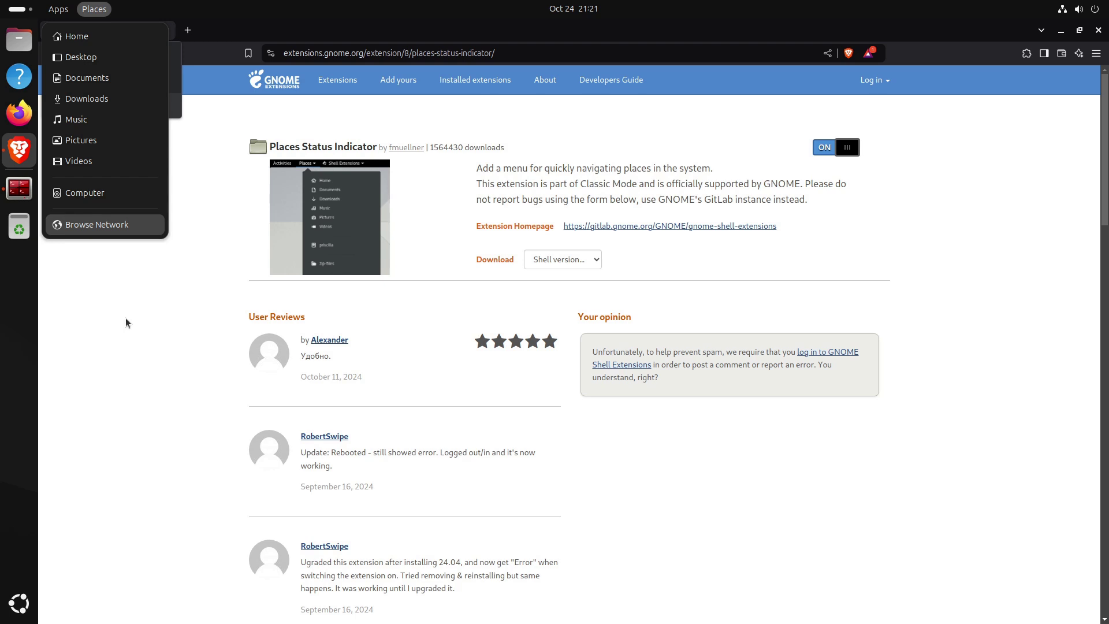
left_click(126, 322)
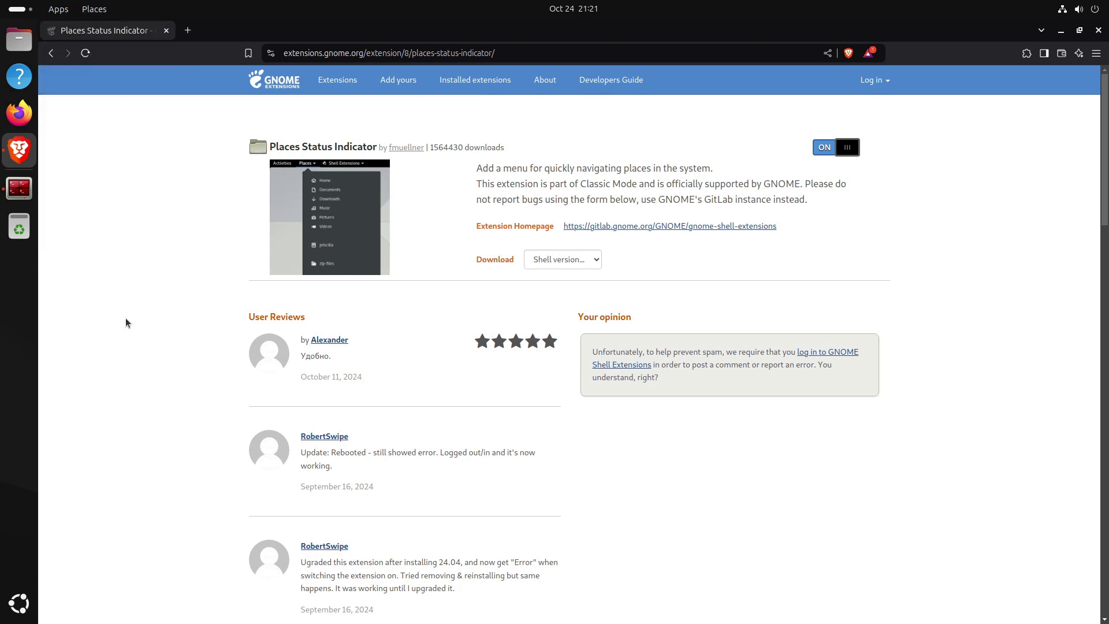
left_click(52, 53)
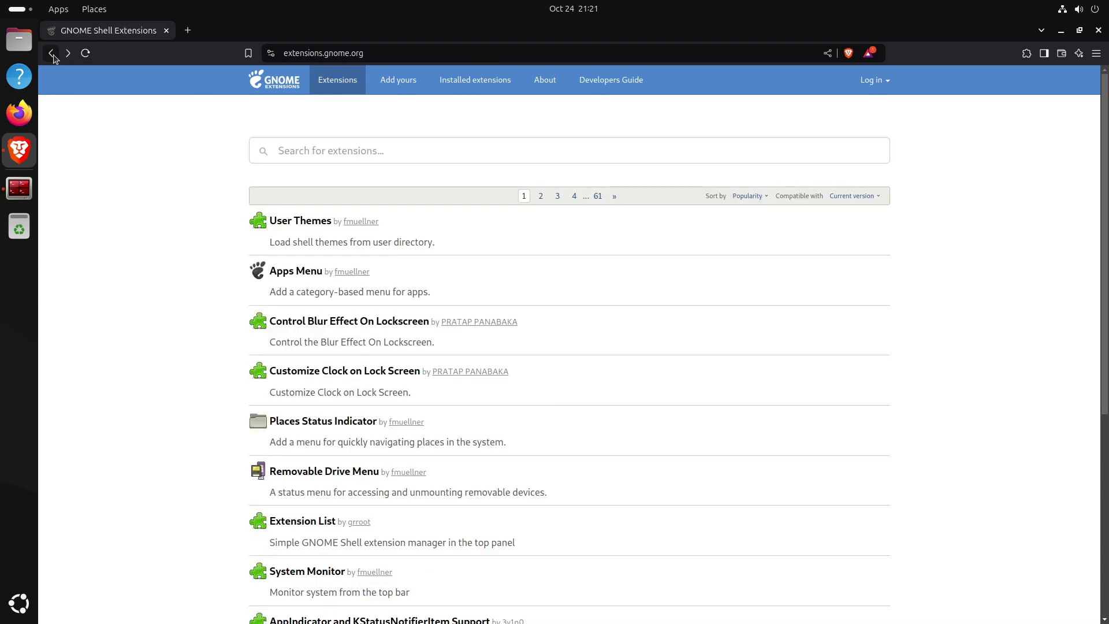
Step: Search the extensions site for "ip", install the IP Finder extension, and return to the search results
left_click(405, 143)
type("ip")
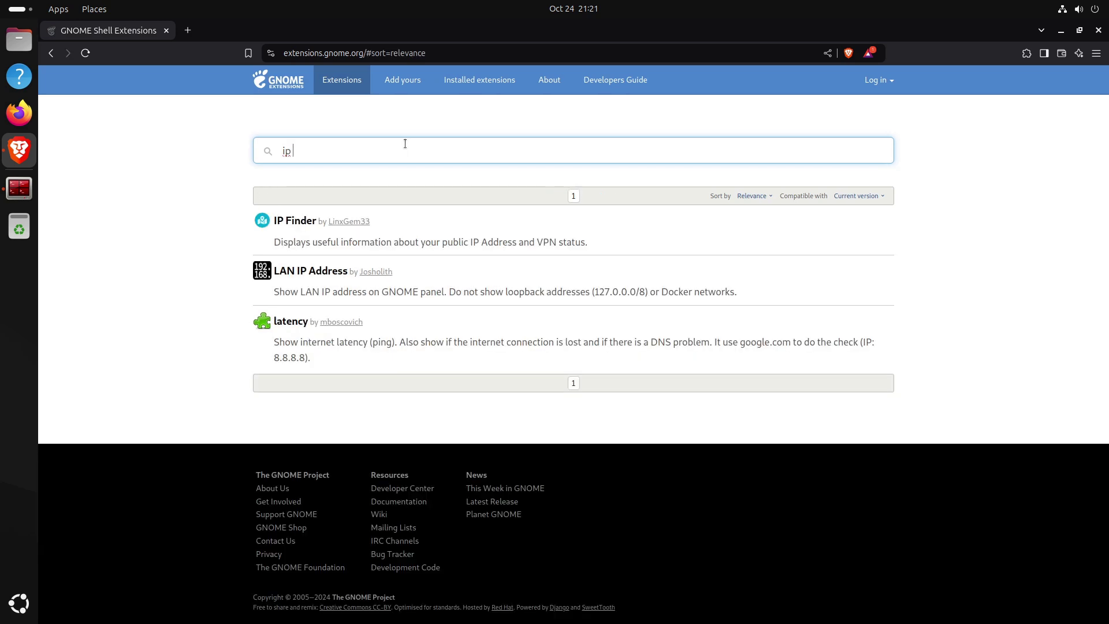
left_click(287, 222)
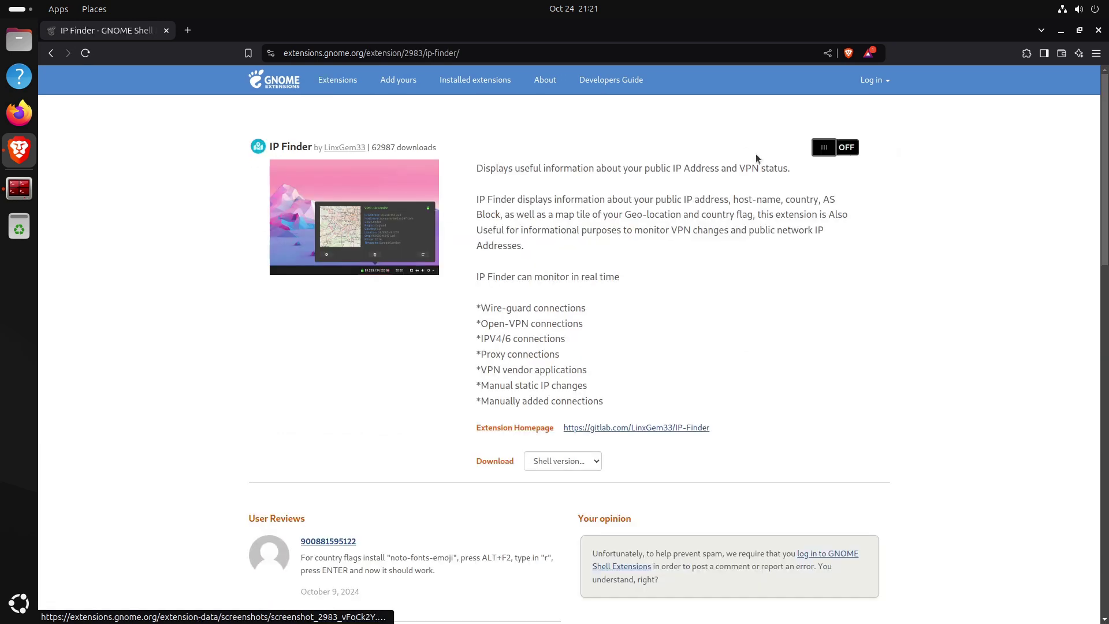
left_click(857, 149)
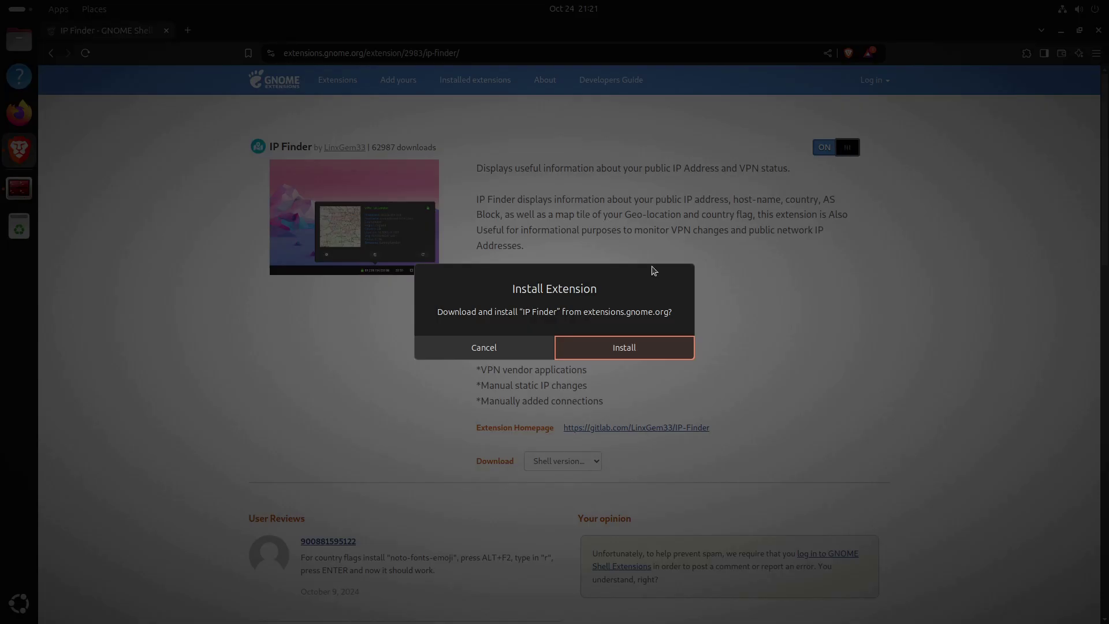
left_click(620, 348)
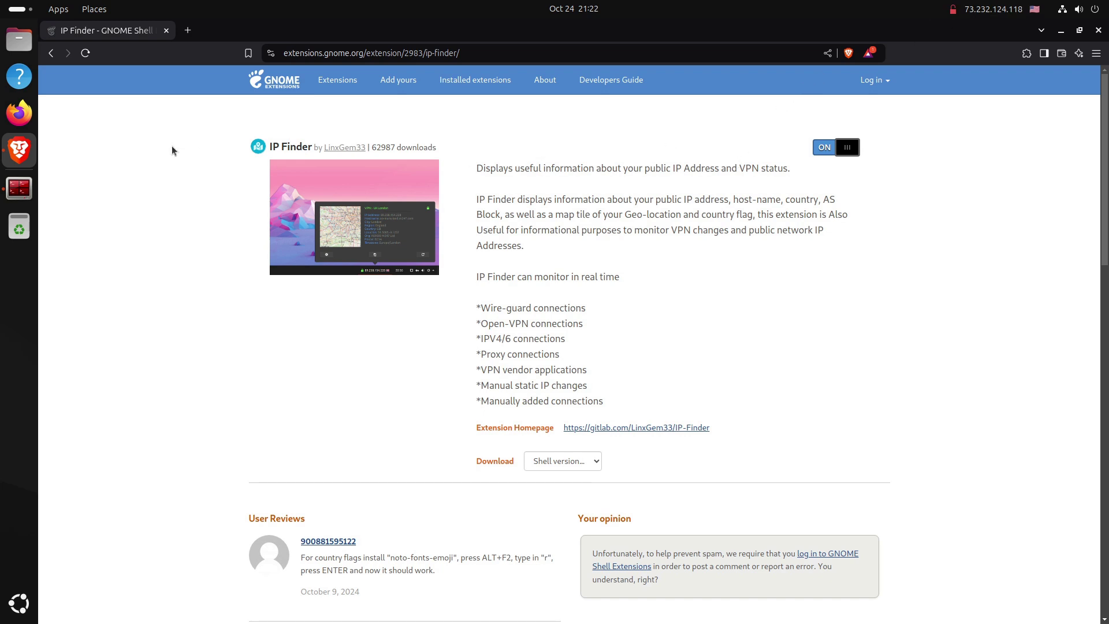
left_click(51, 57)
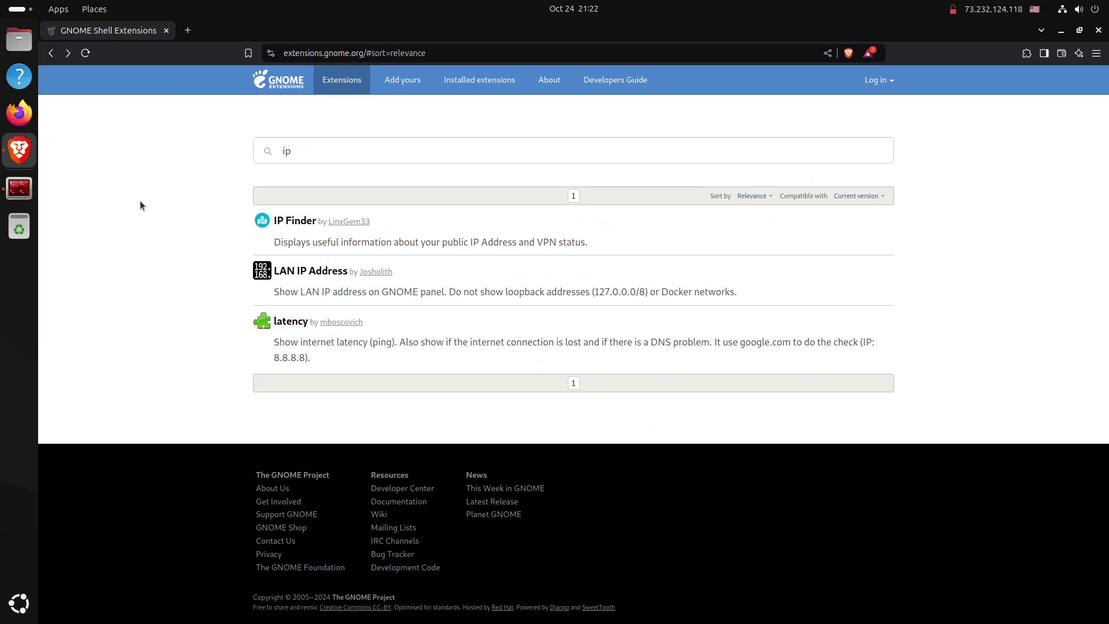
Step: Install the LAN IP Address extension from the search results and return to the results
left_click(299, 272)
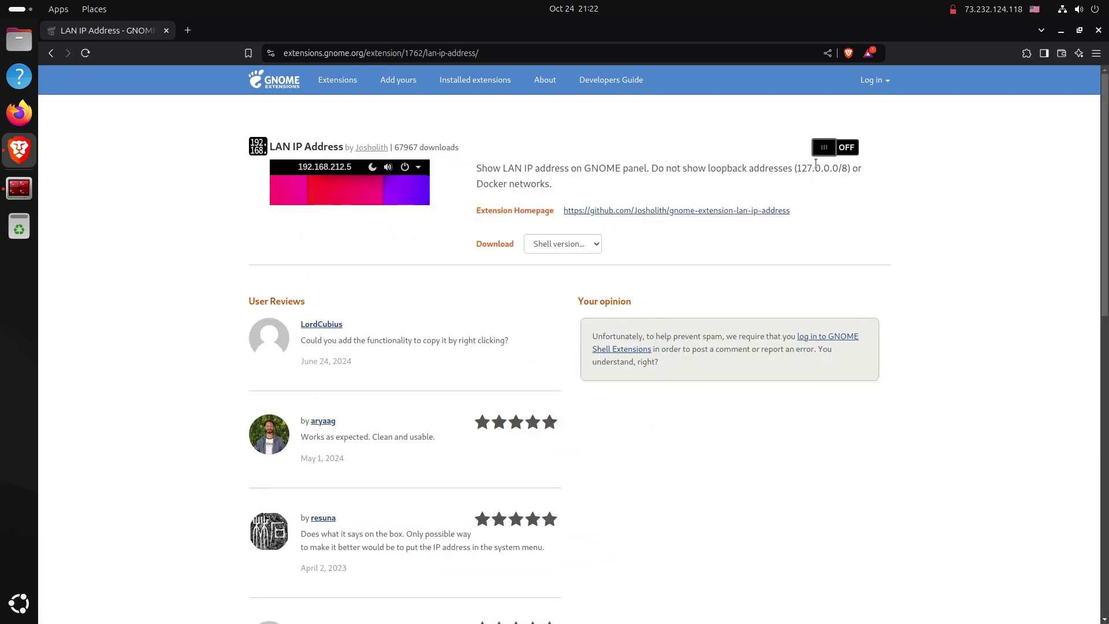
left_click(834, 152)
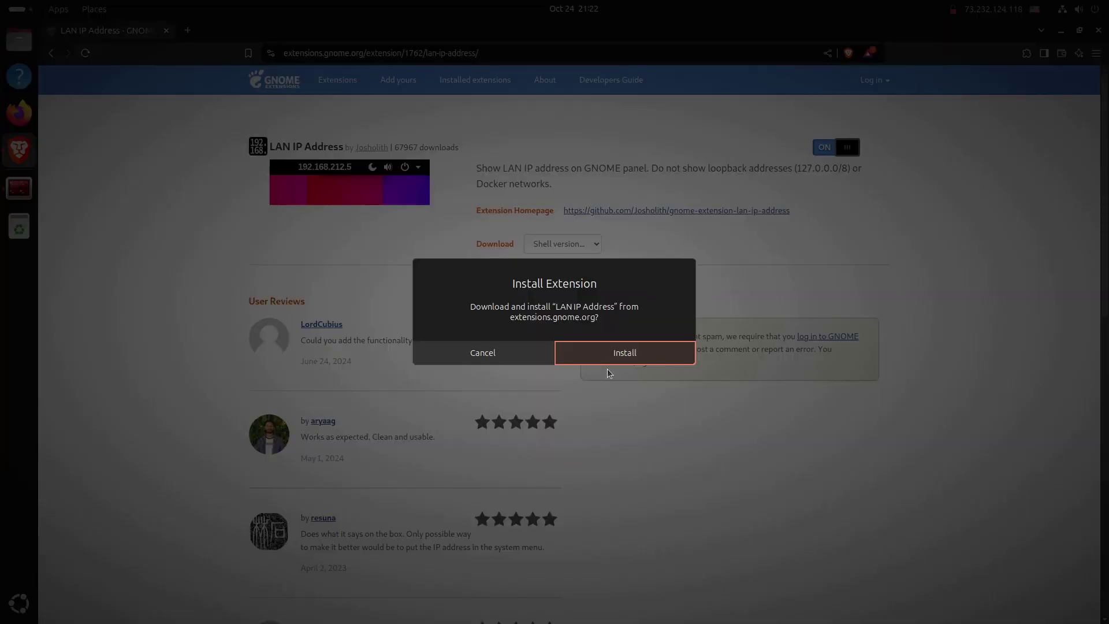
left_click(605, 358)
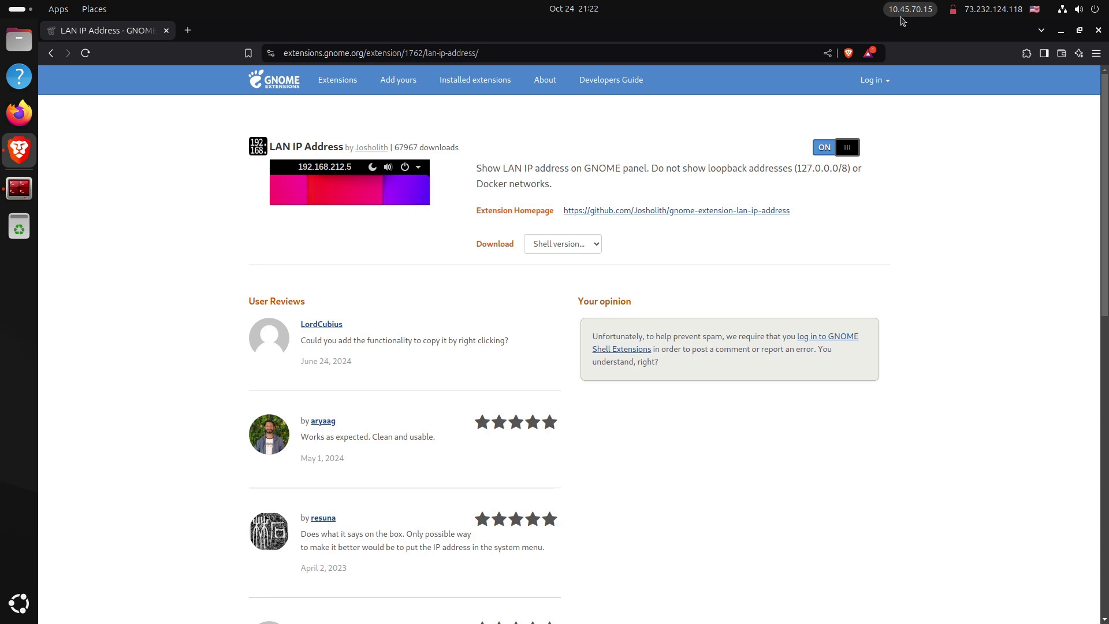
left_click(49, 54)
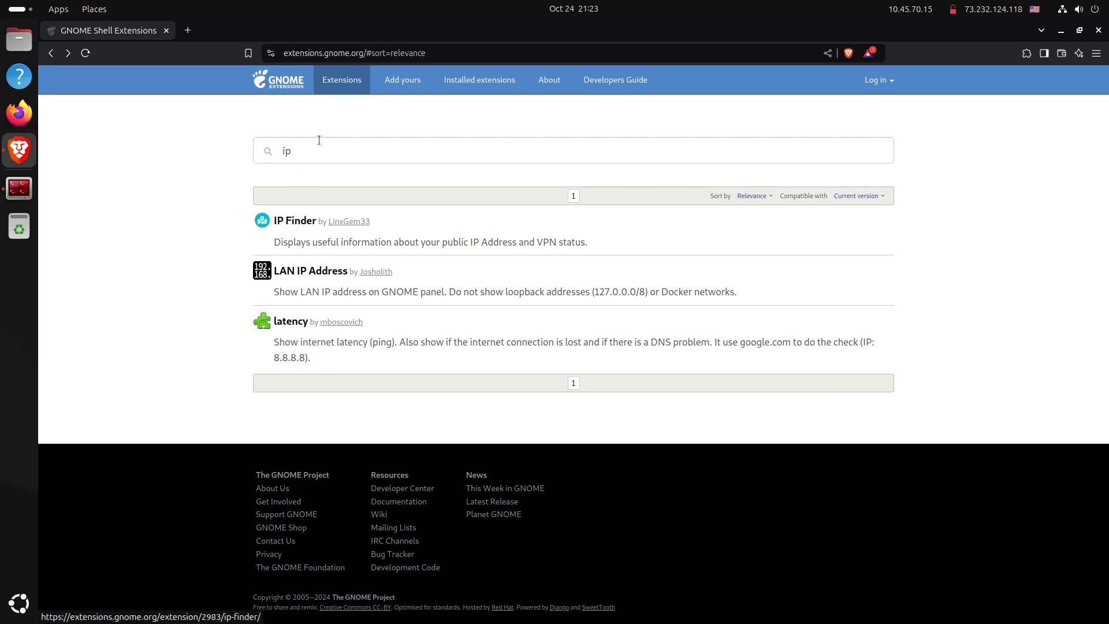
Step: Search the extensions site for "dask to do" and install the Dash to Dock extension from the results
left_click_drag(319, 146, 252, 141)
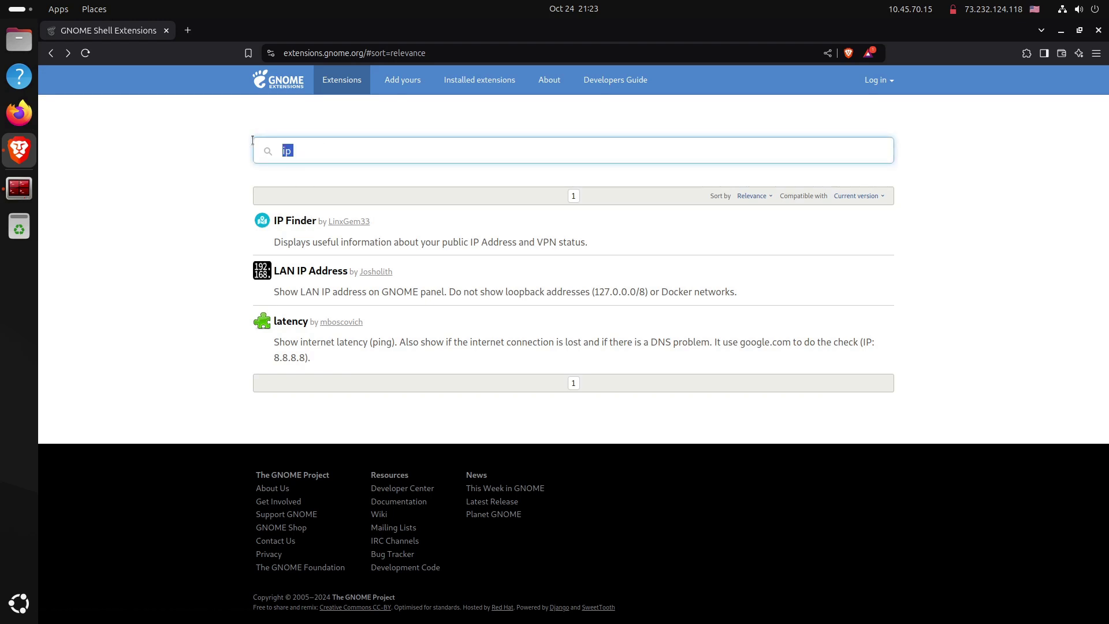
type("dask to")
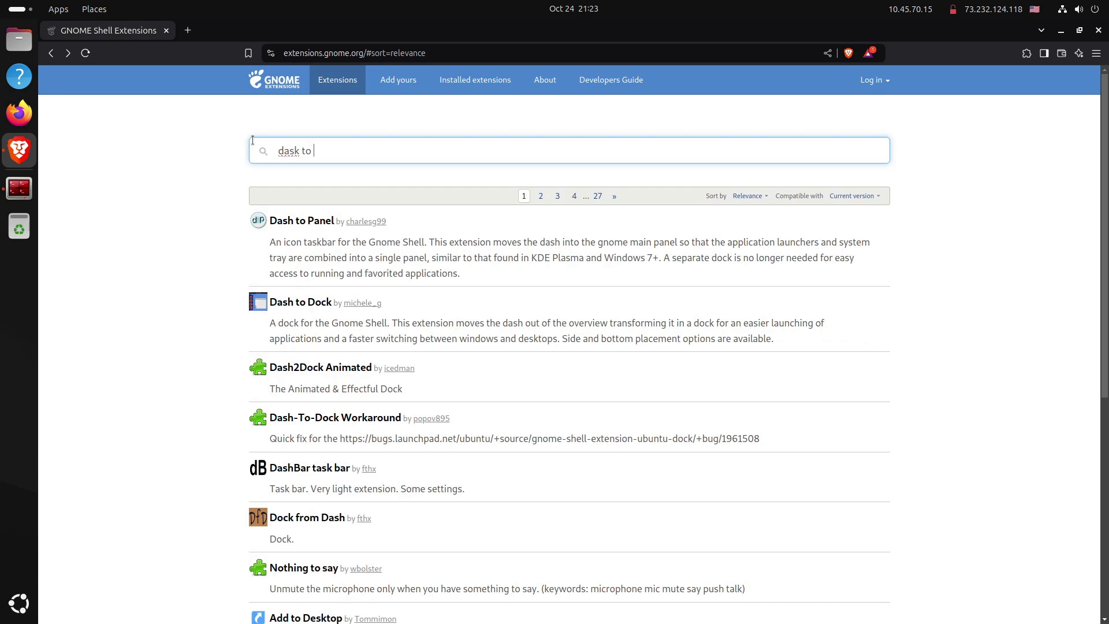
type(" do")
left_click(303, 303)
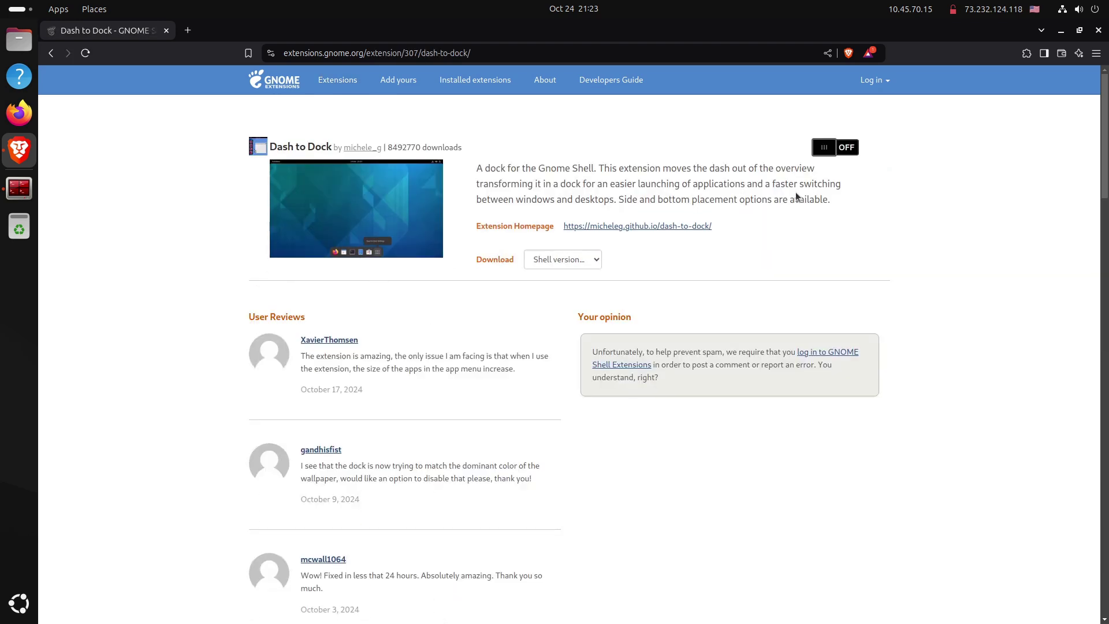
left_click(838, 147)
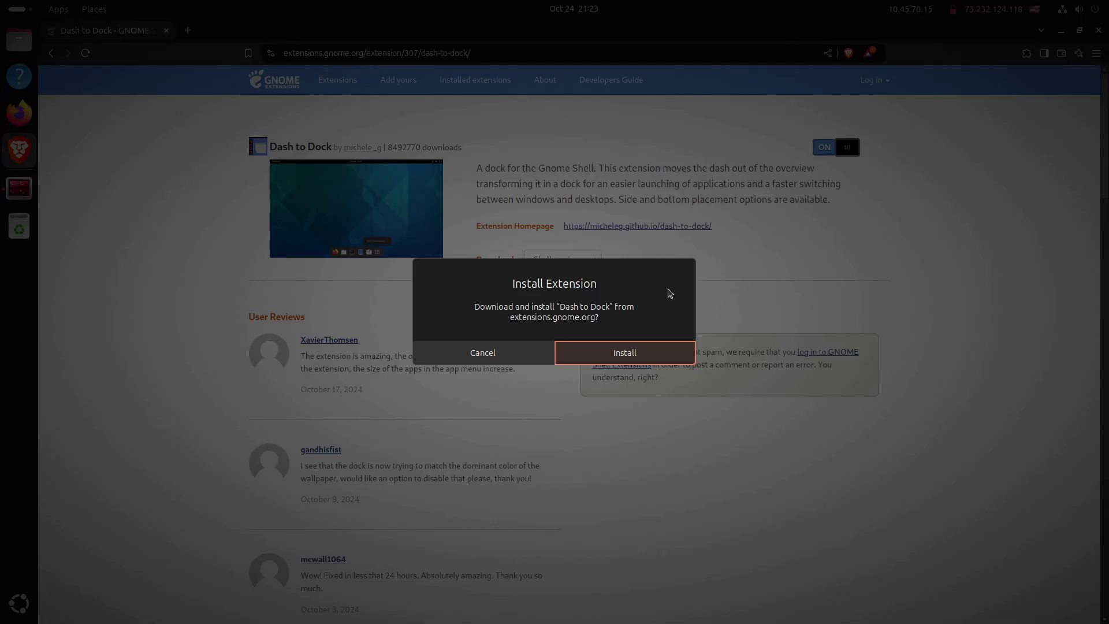
left_click(617, 352)
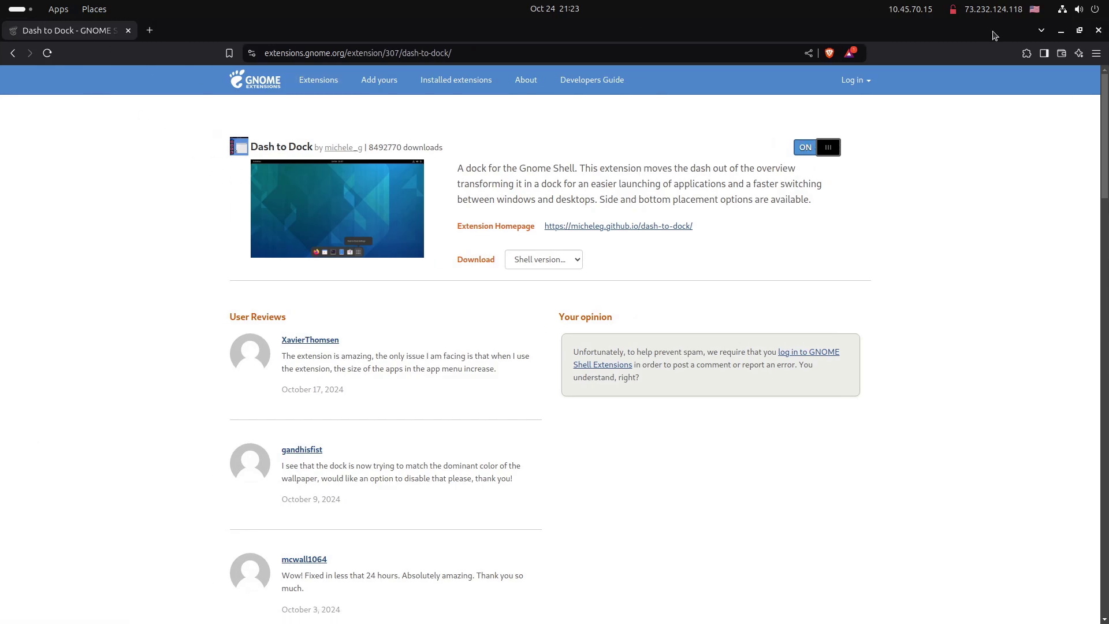
Step: Minimise the browser to look at the dock on the desktop, and restore it to return to the search results
left_click(1061, 31)
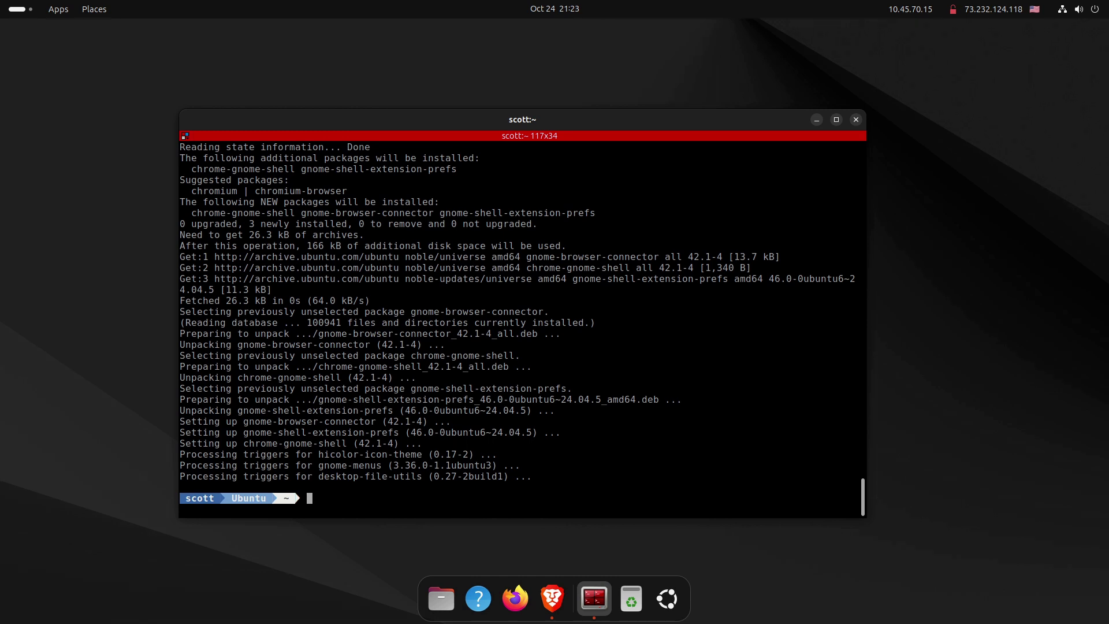
left_click(549, 600)
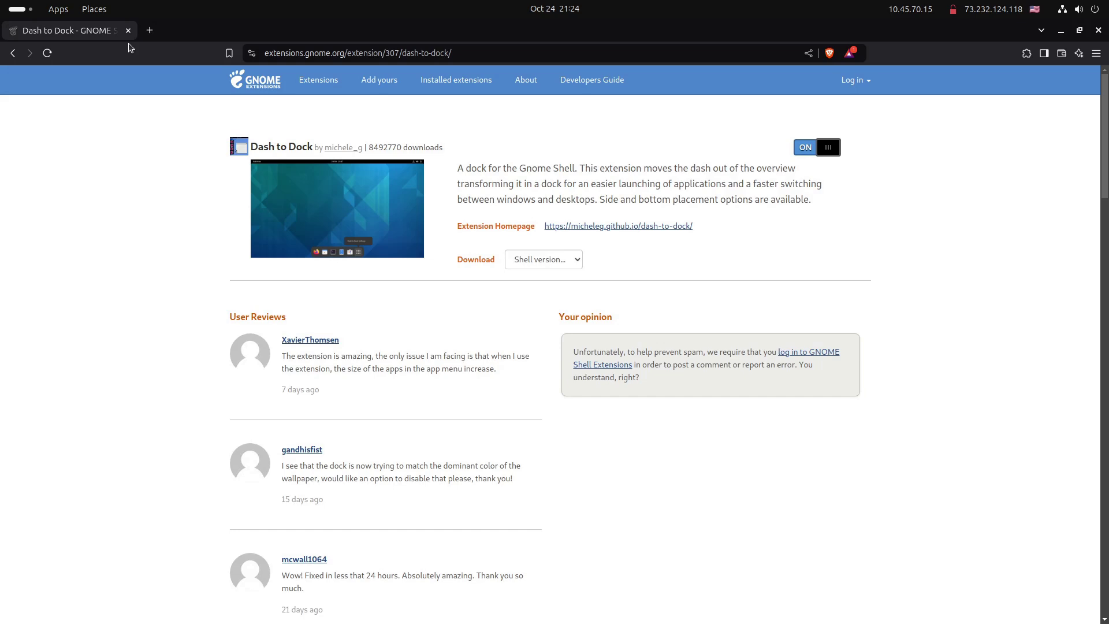
left_click(13, 52)
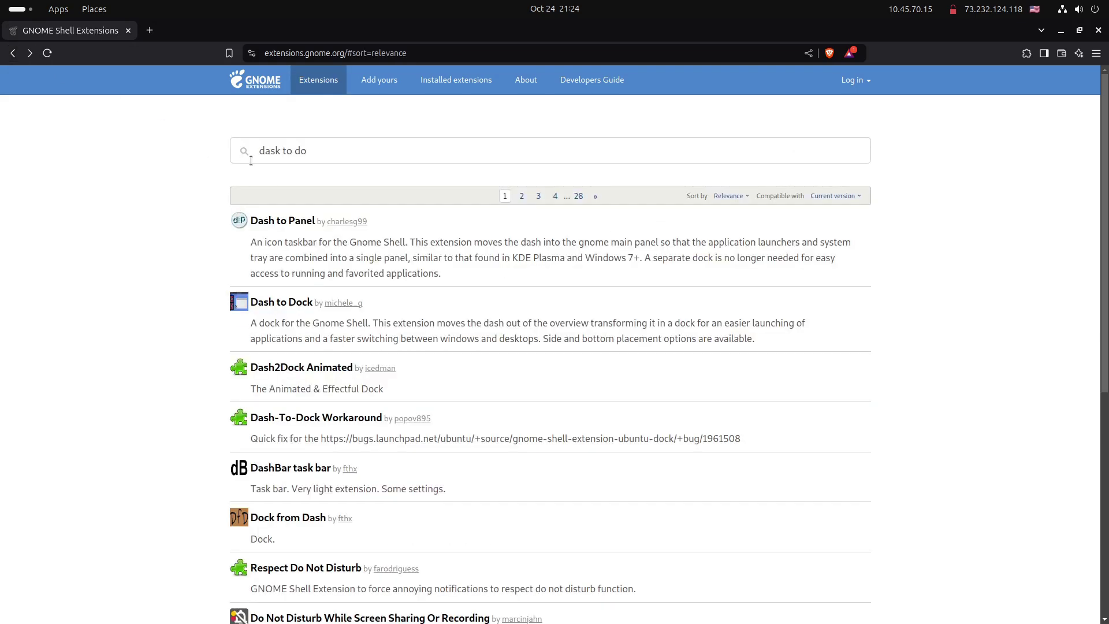
Step: Search the extensions site for "ext" and install the Extension List extension
left_click_drag(329, 154, 232, 140)
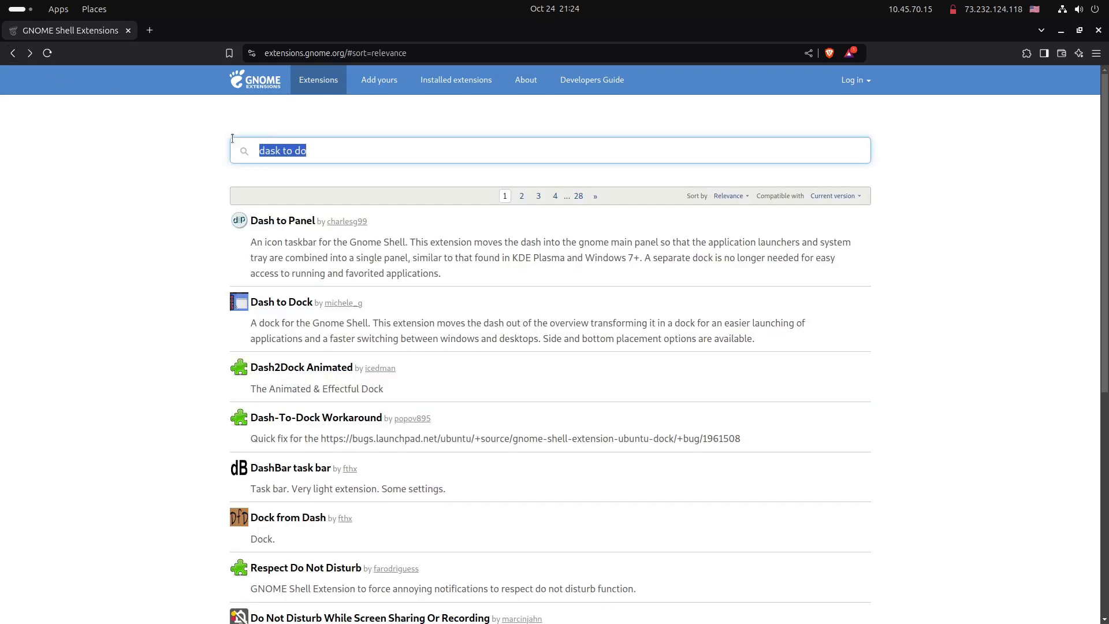
type("ext")
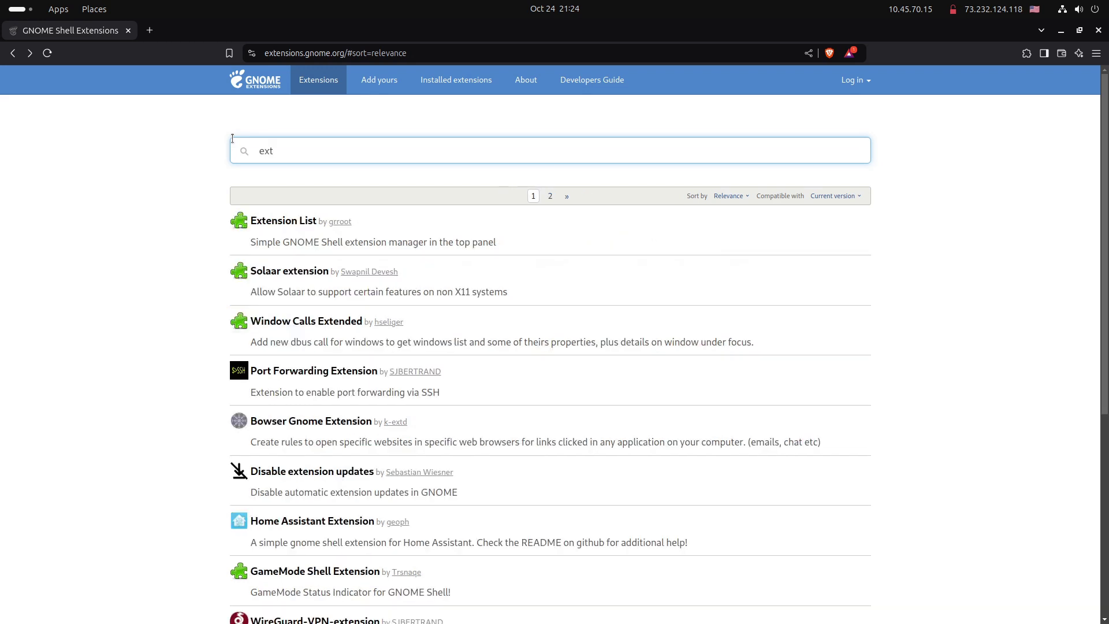
left_click(295, 221)
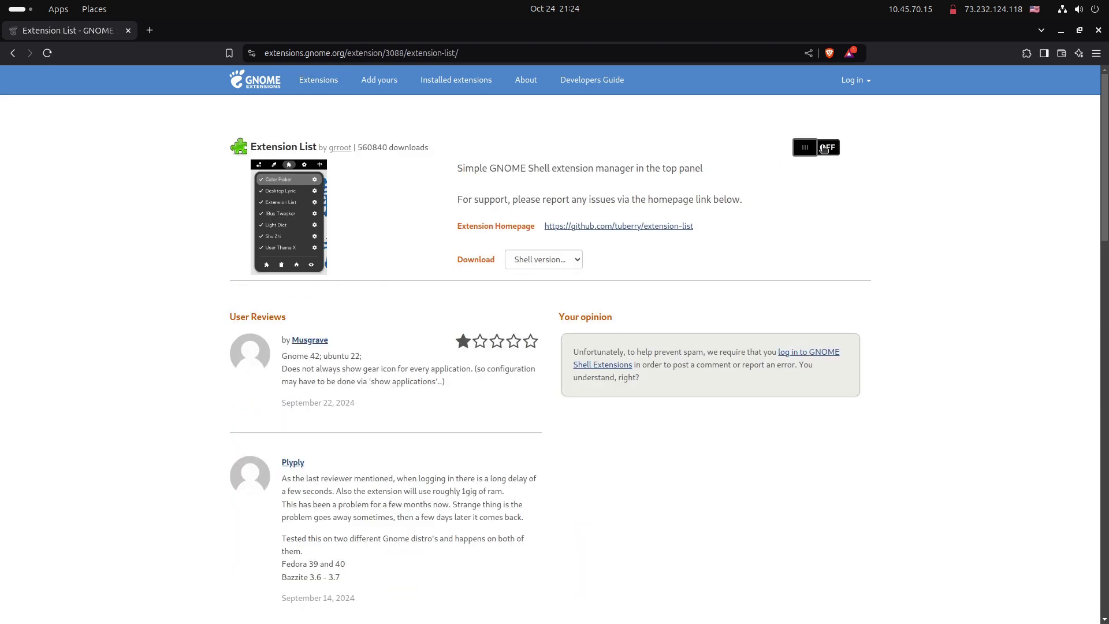
left_click(820, 149)
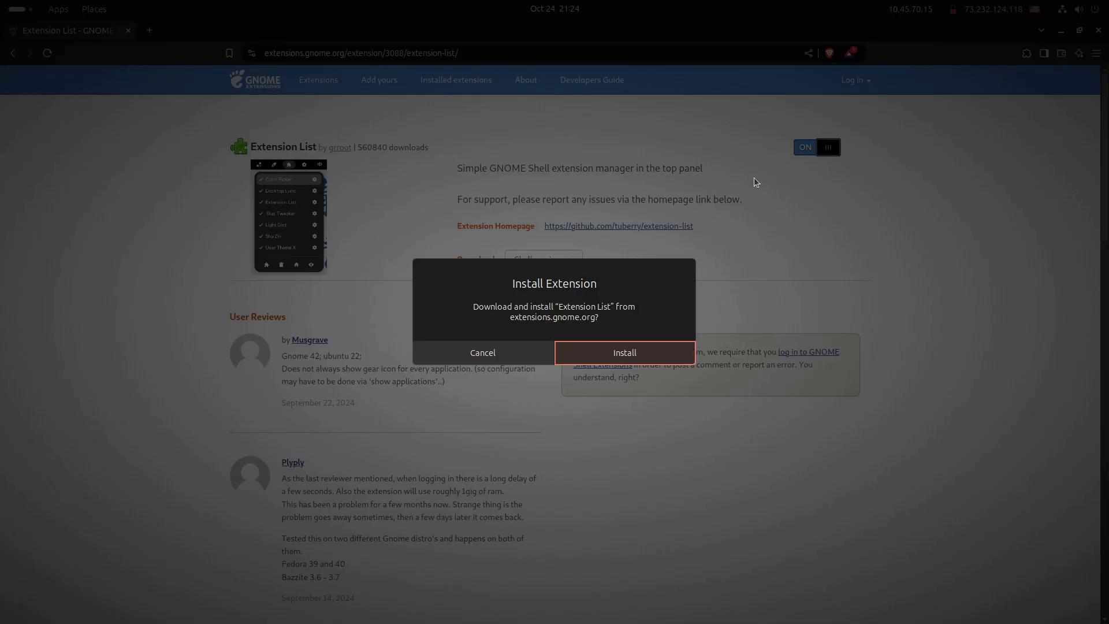
left_click(638, 350)
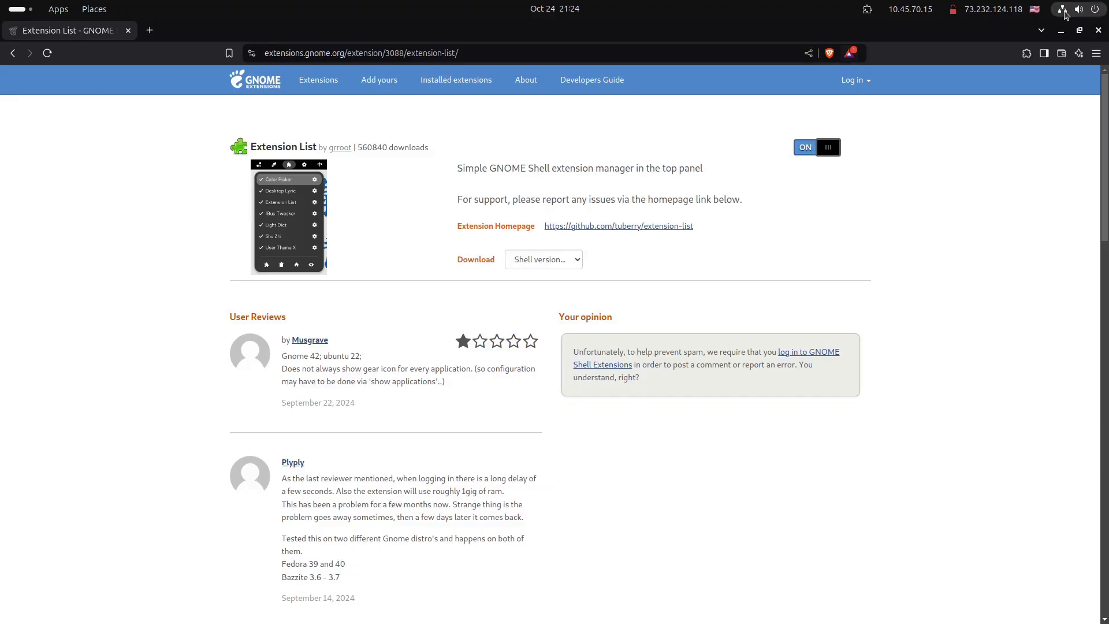
Step: Minimise the browser and open the Dash to Dock settings through Extension List
left_click(1060, 32)
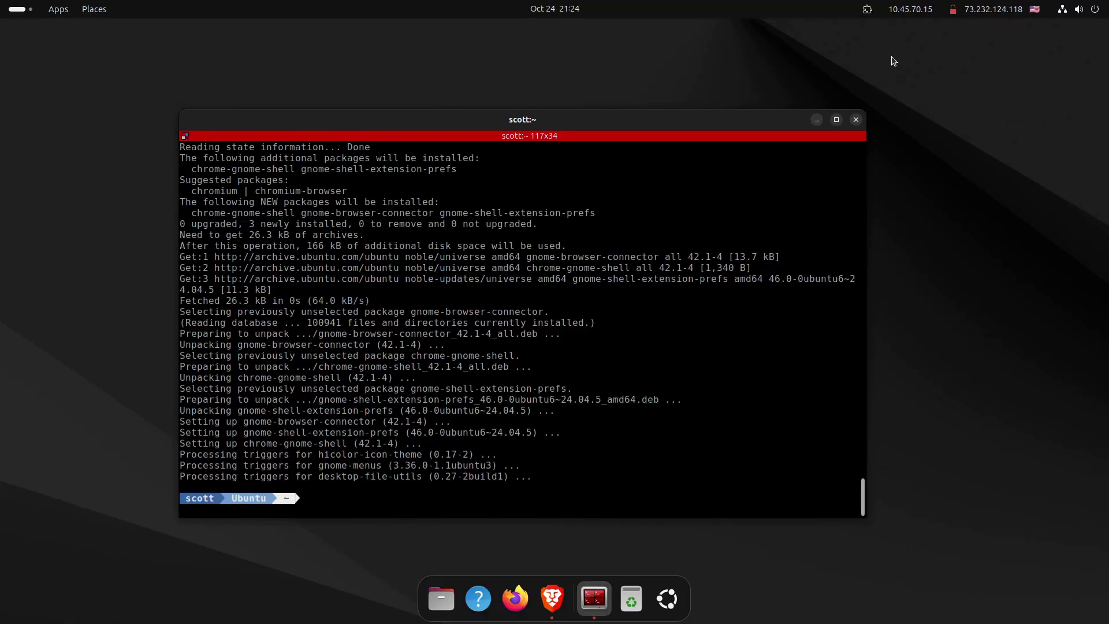
left_click(868, 9)
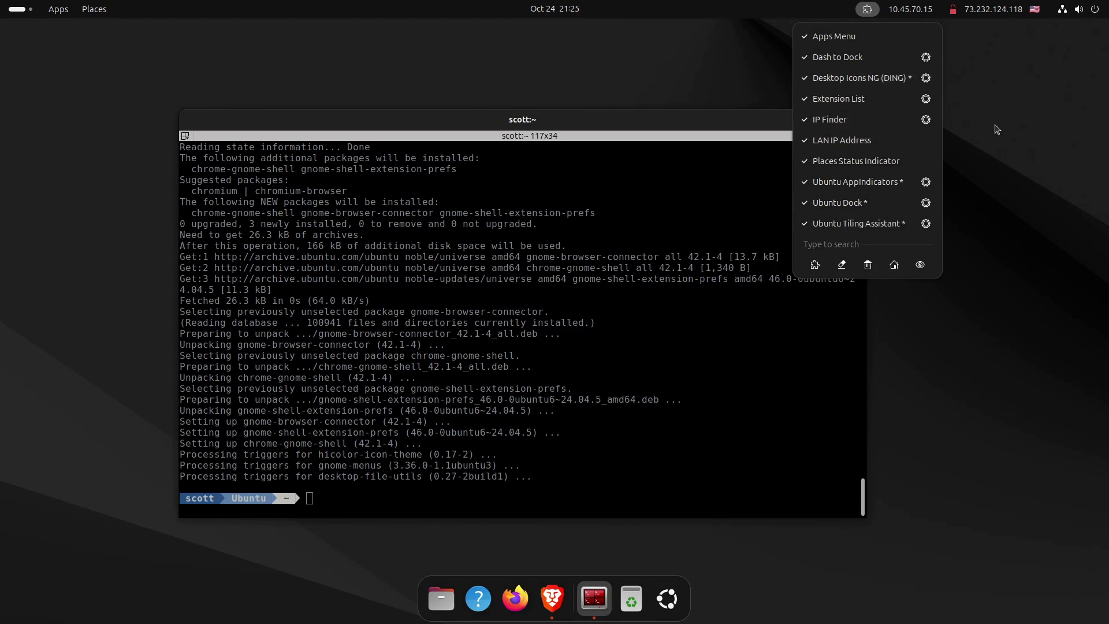
left_click(926, 57)
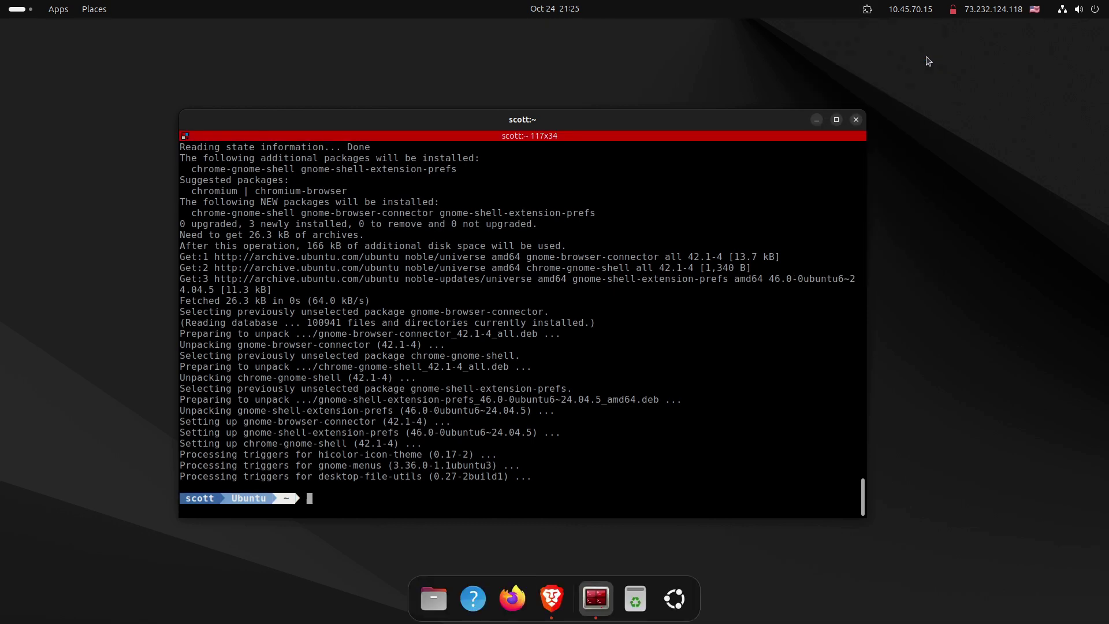
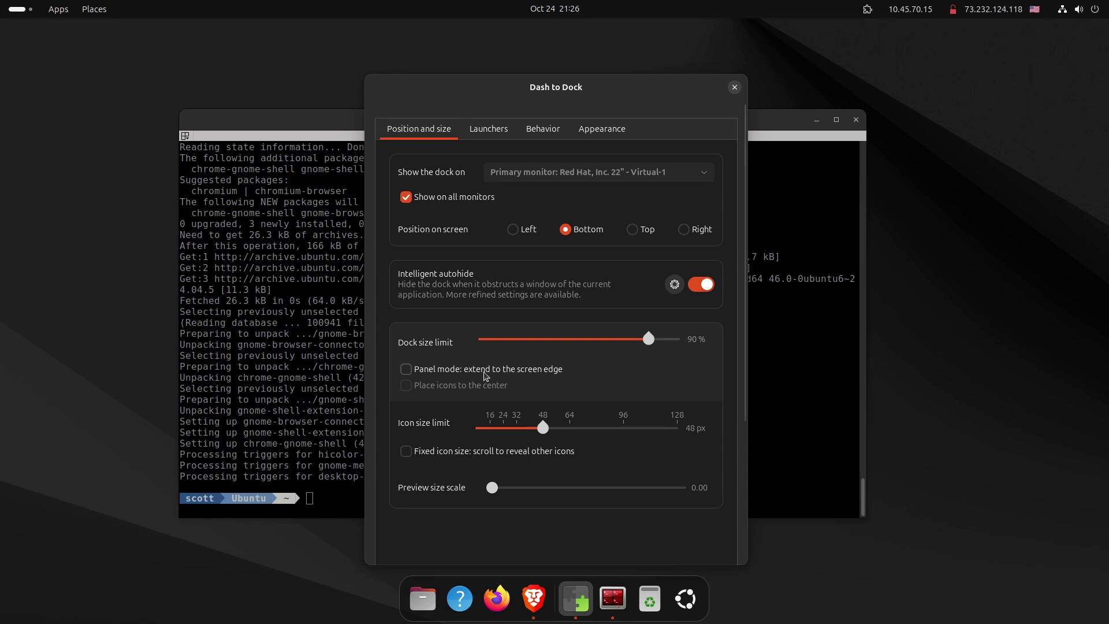
Step: Try the dock's panel mode, turn it off again, and set the icon size limit to 42 px
left_click(406, 370)
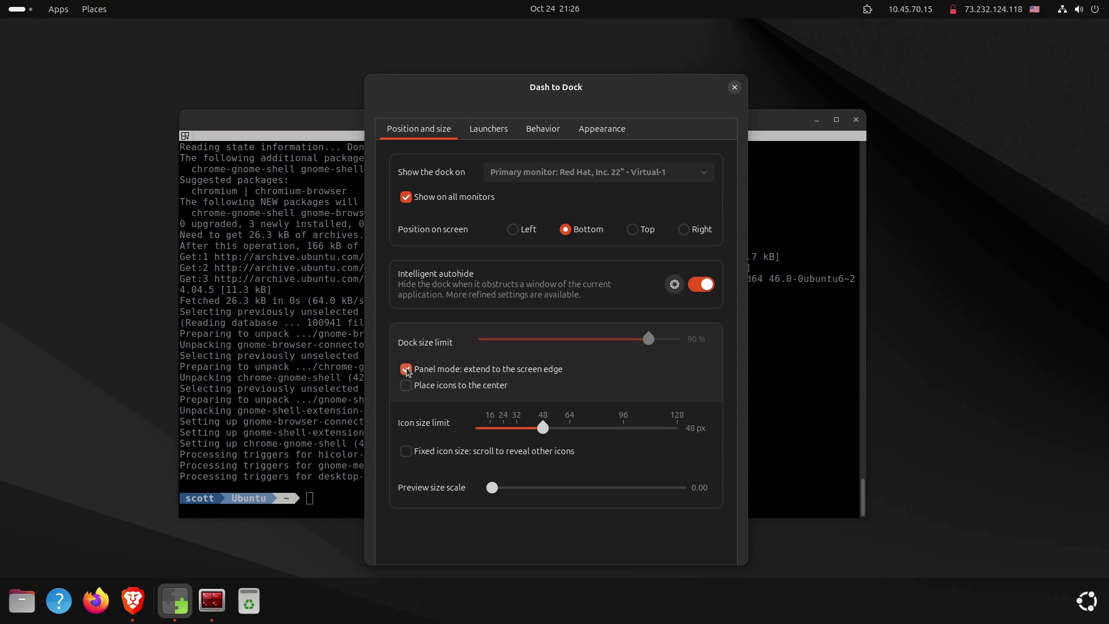
left_click(406, 370)
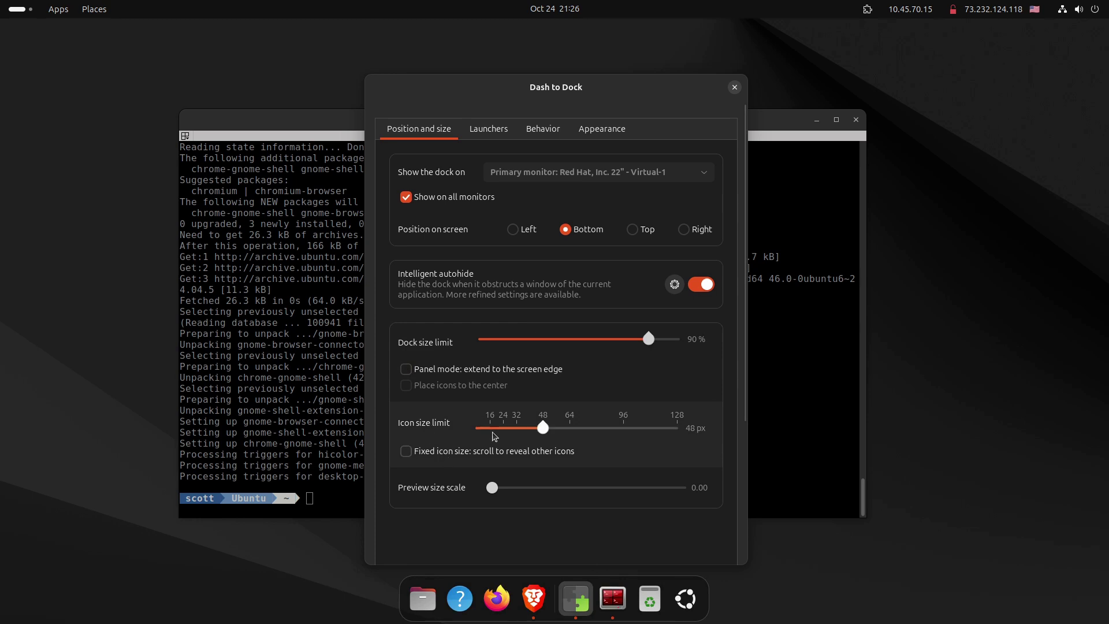
left_click_drag(545, 428, 534, 427)
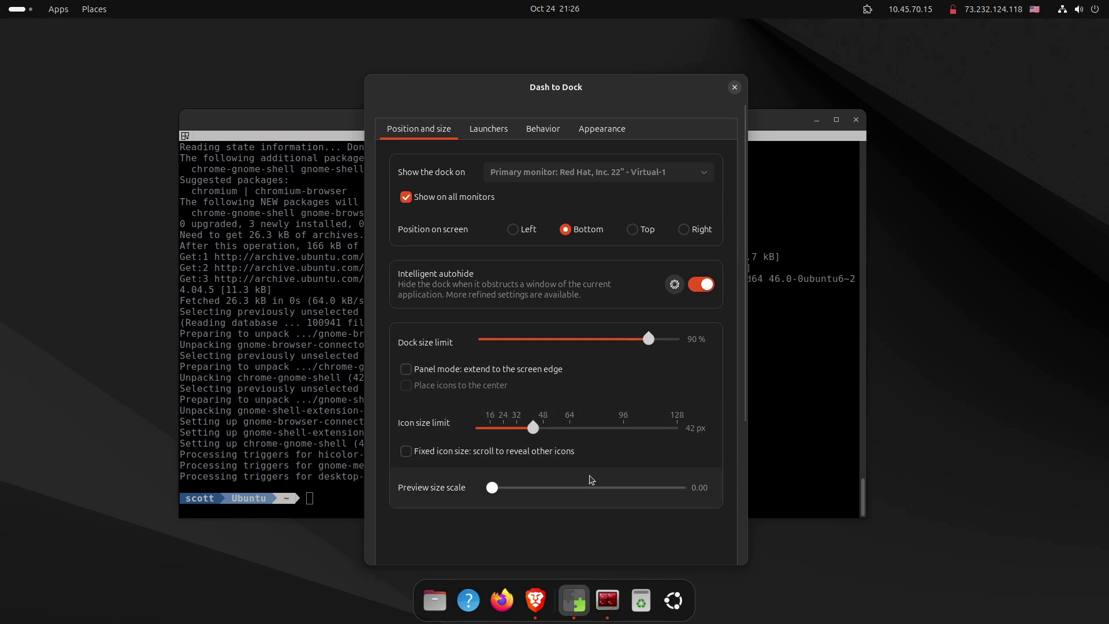
Step: Move the Show Applications icon to the beginning of the dock and review the dock's behavior settings
left_click(493, 139)
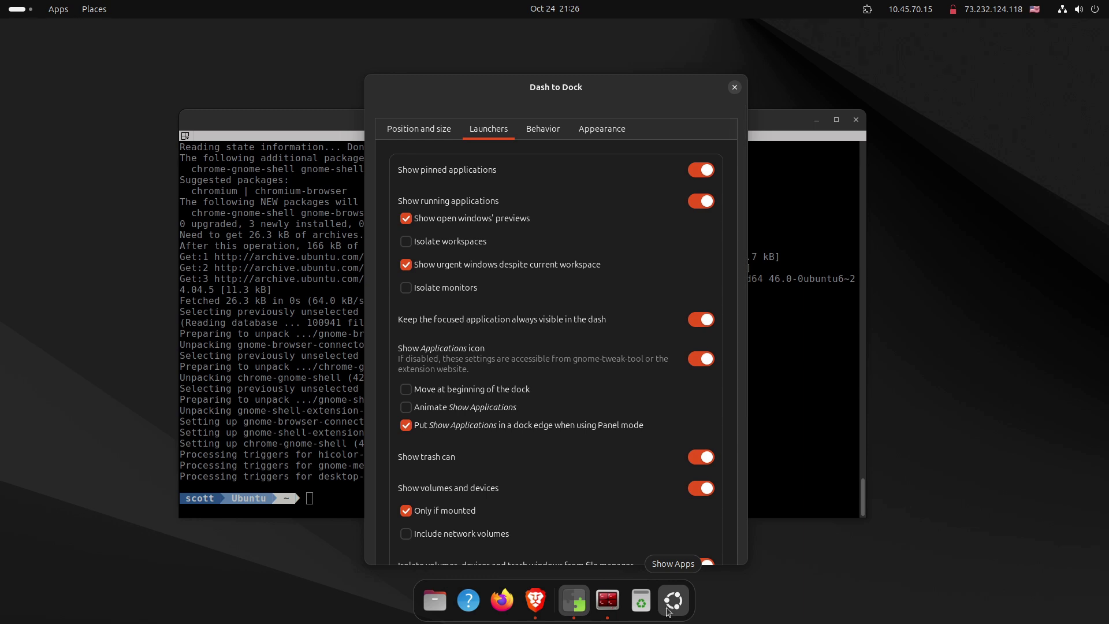
left_click(405, 391)
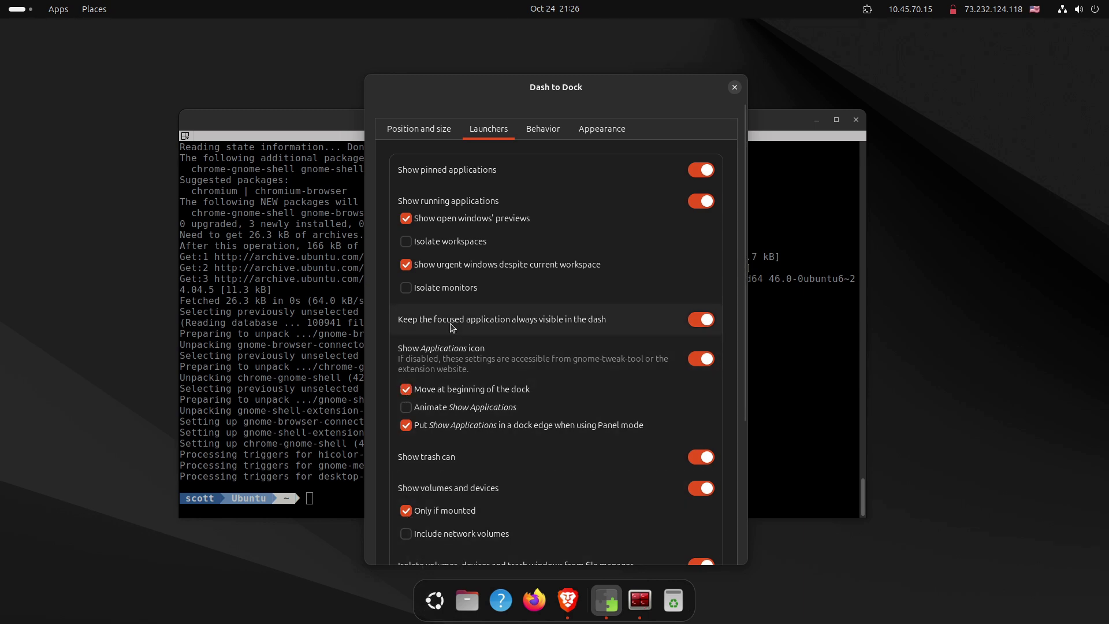
left_click(535, 131)
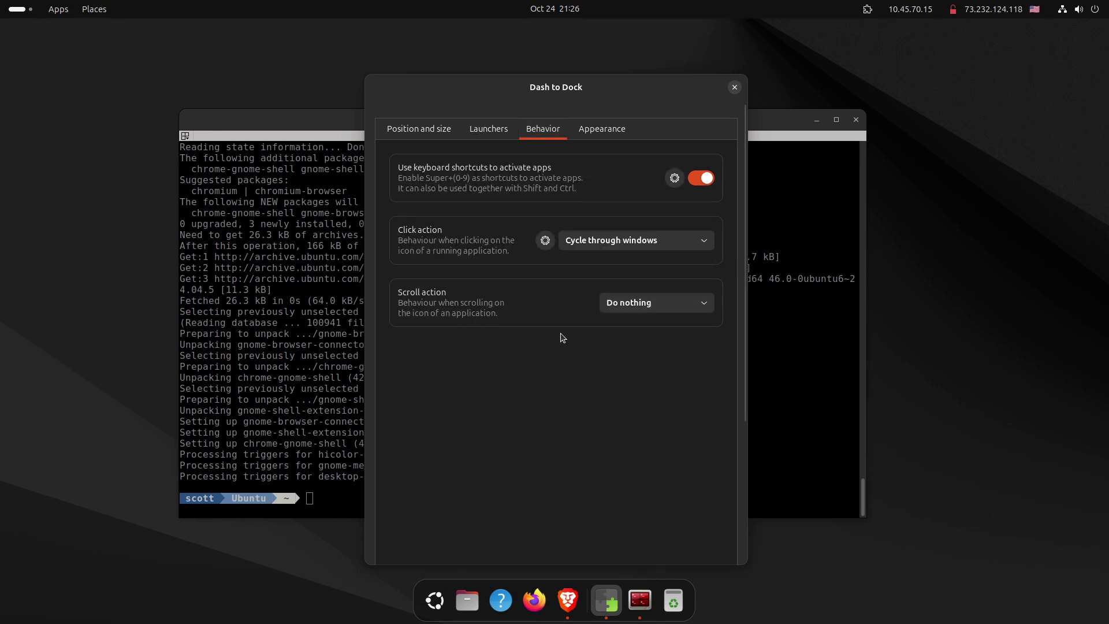
Step: Set the dock's opacity to Fixed at 74%, turn off the overview on startup, and close the settings
left_click(589, 128)
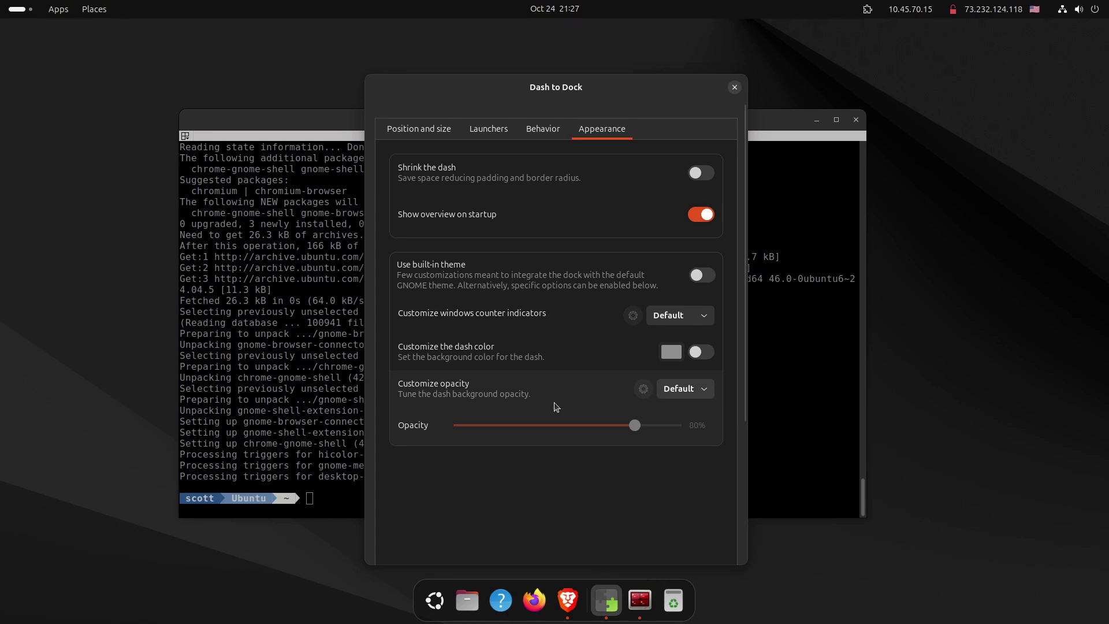
left_click(705, 390)
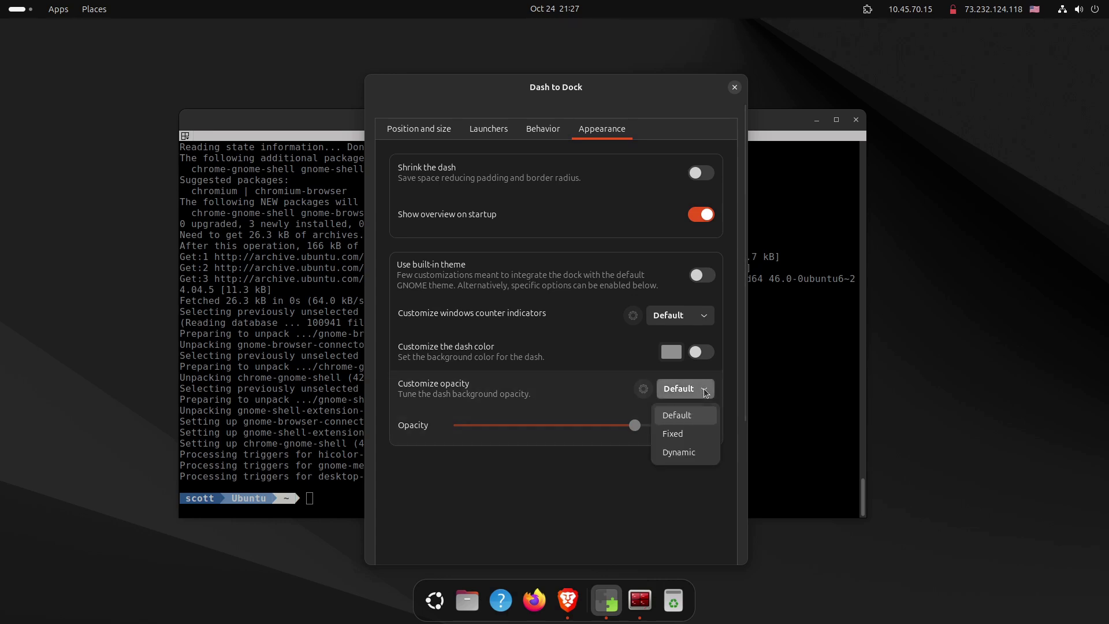
left_click(680, 433)
mouse_move(635, 428)
left_mouse_down()
mouse_move(567, 432)
mouse_move(664, 440)
mouse_move(624, 442)
left_mouse_up()
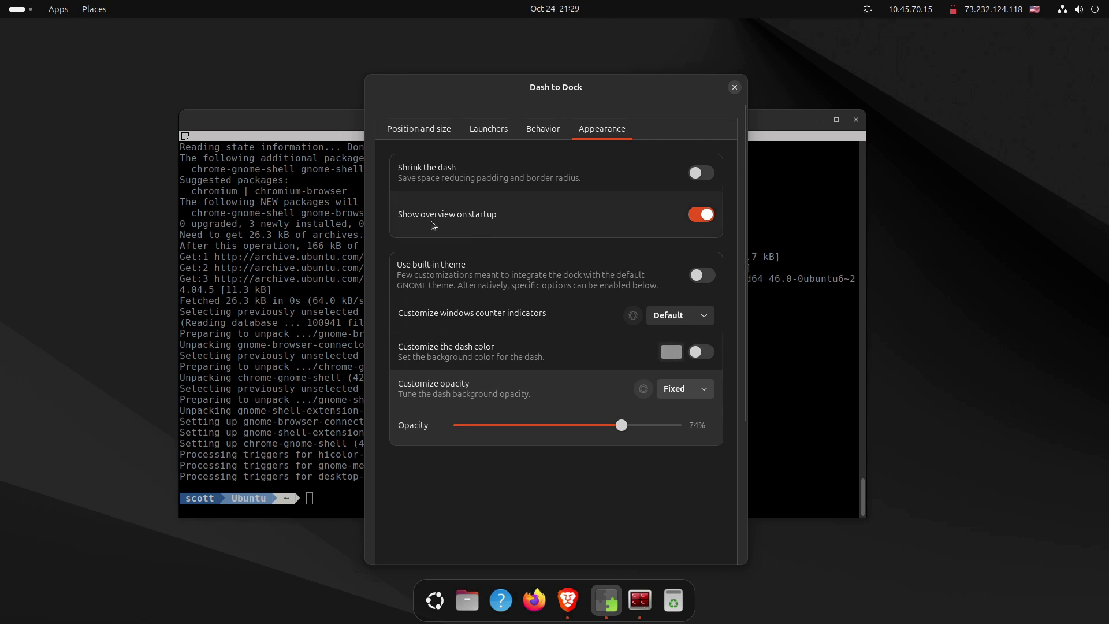
left_click(700, 215)
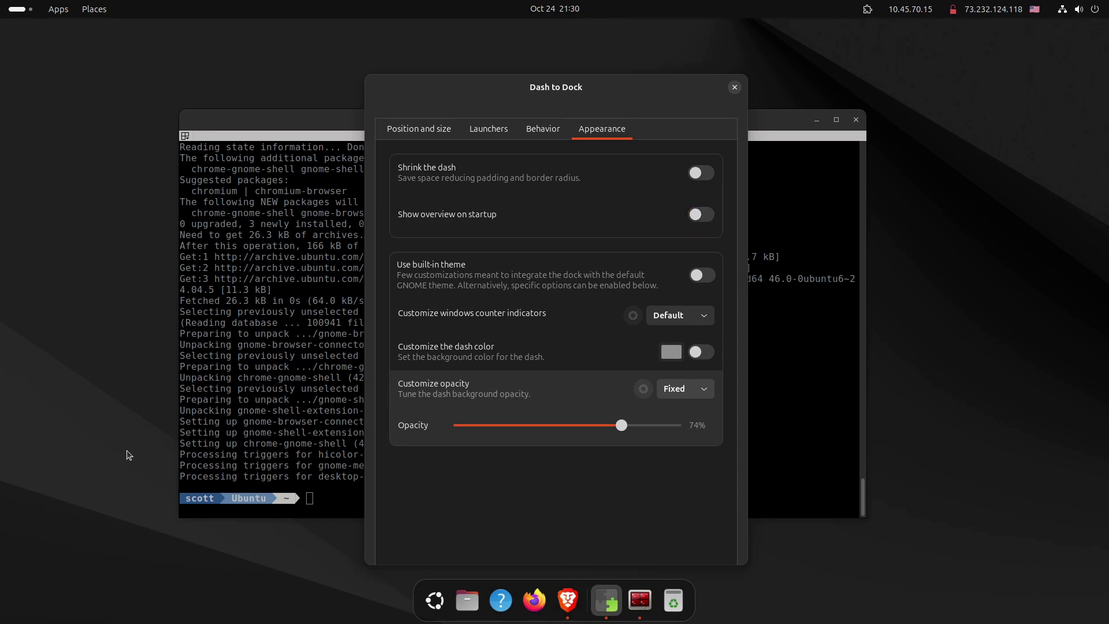
left_click(734, 89)
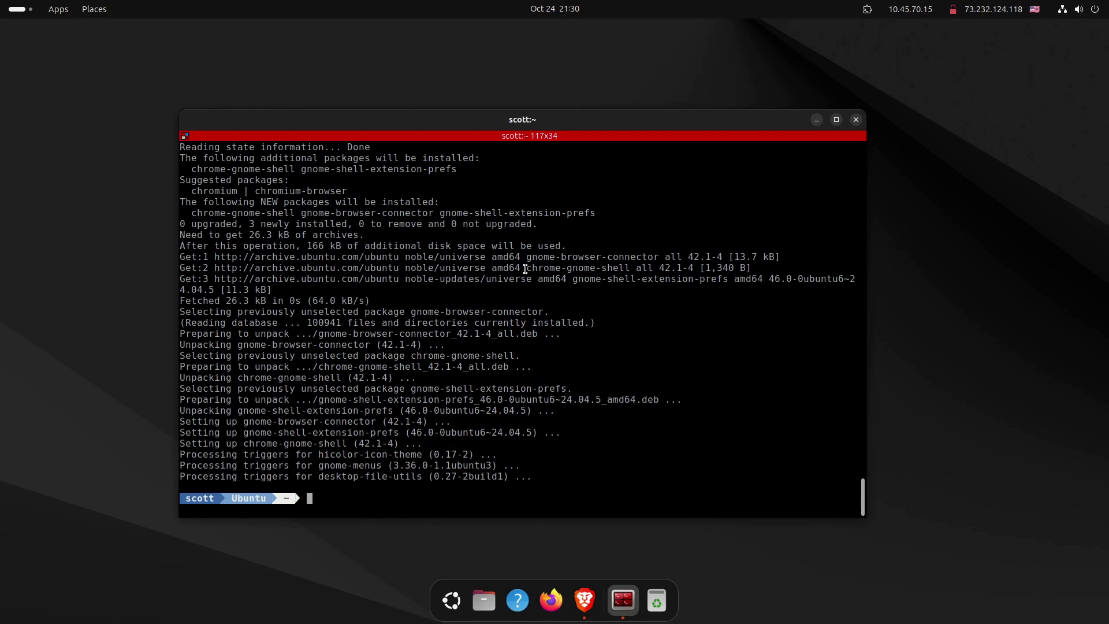
Step: Clear the terminal and check the session type with echo $XDG_SESSION_TYPE
key("ctrl+l")
type("echo $XDG_SESSION_TYPE")
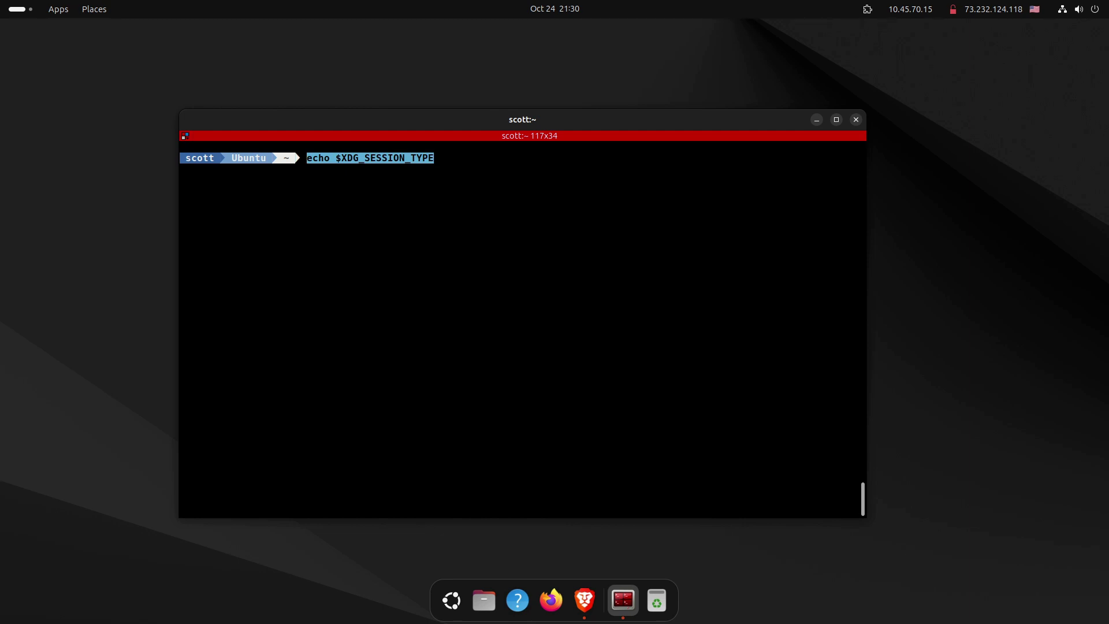
key("Return")
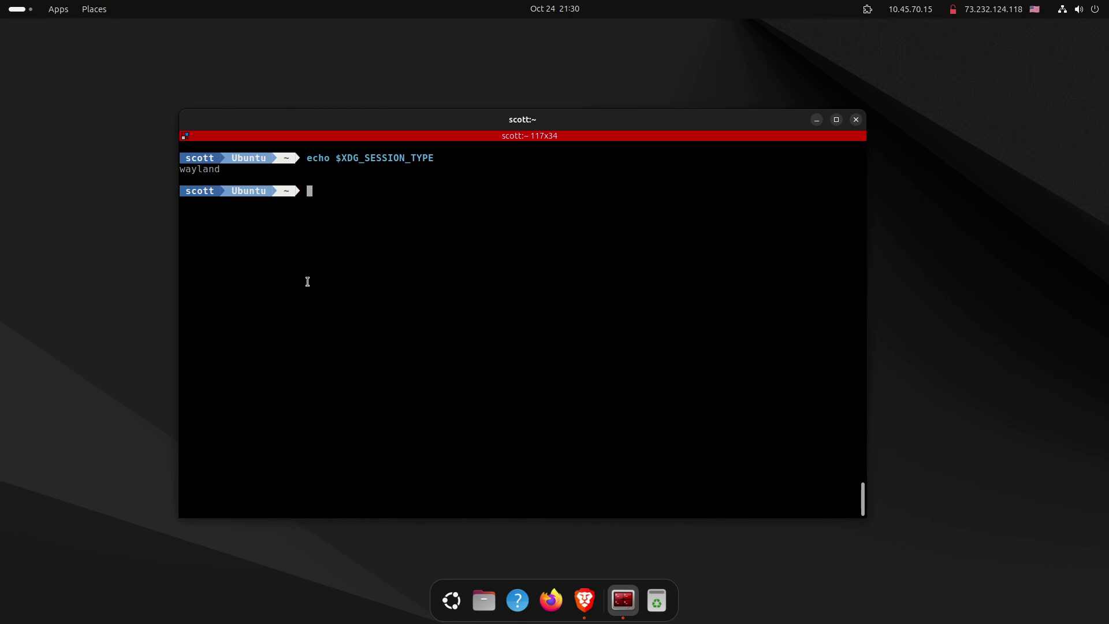
Step: Inspect /etc/gdm3/custom.conf in nano, exit the editor, and check the login session with echo $GDMSESSION
type("nano /etc/gdm3/custom.conf")
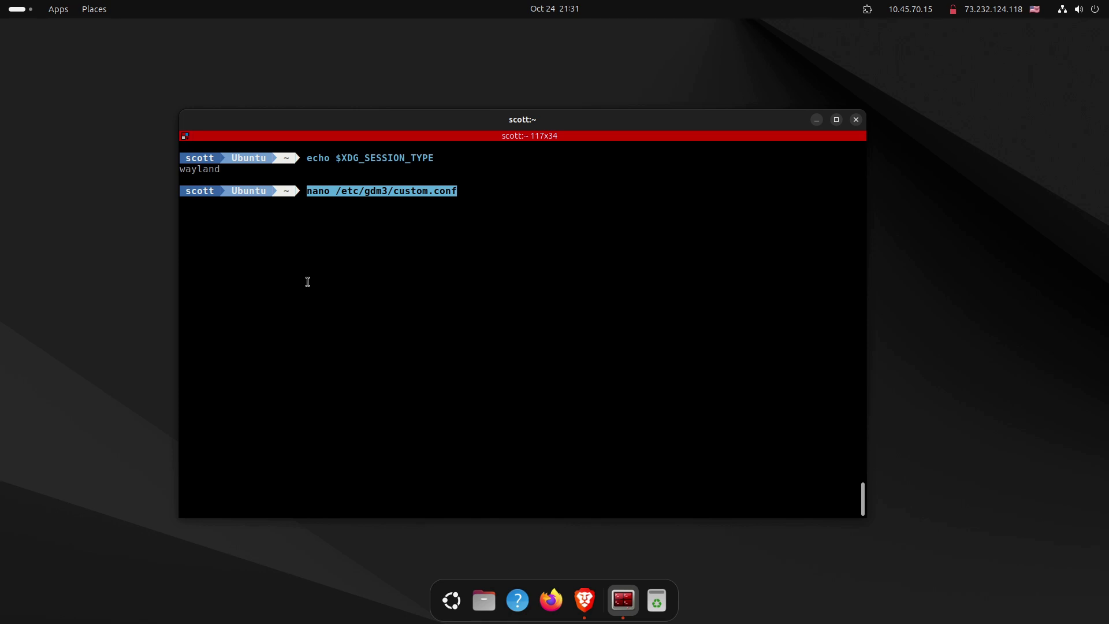
key("Return")
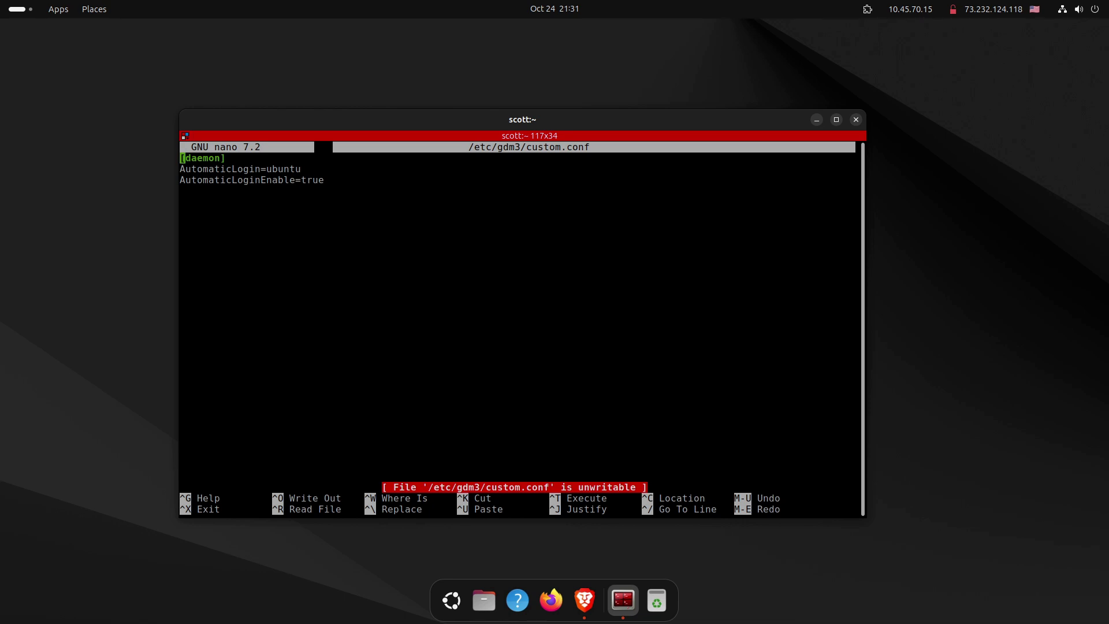
key("ctrl+x")
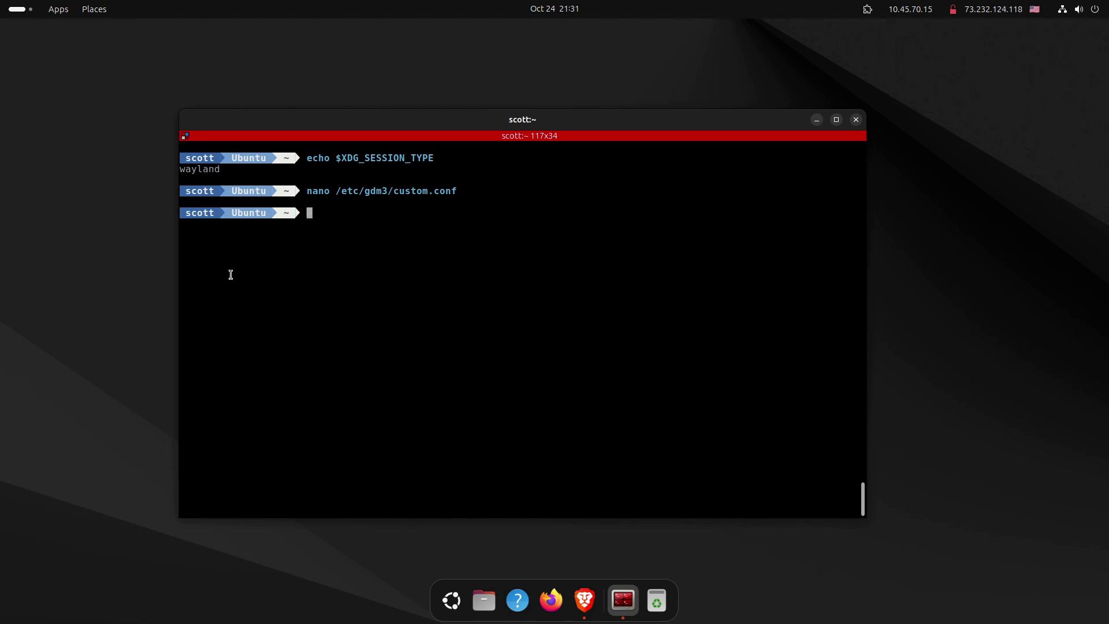
key("ctrl+shift+v")
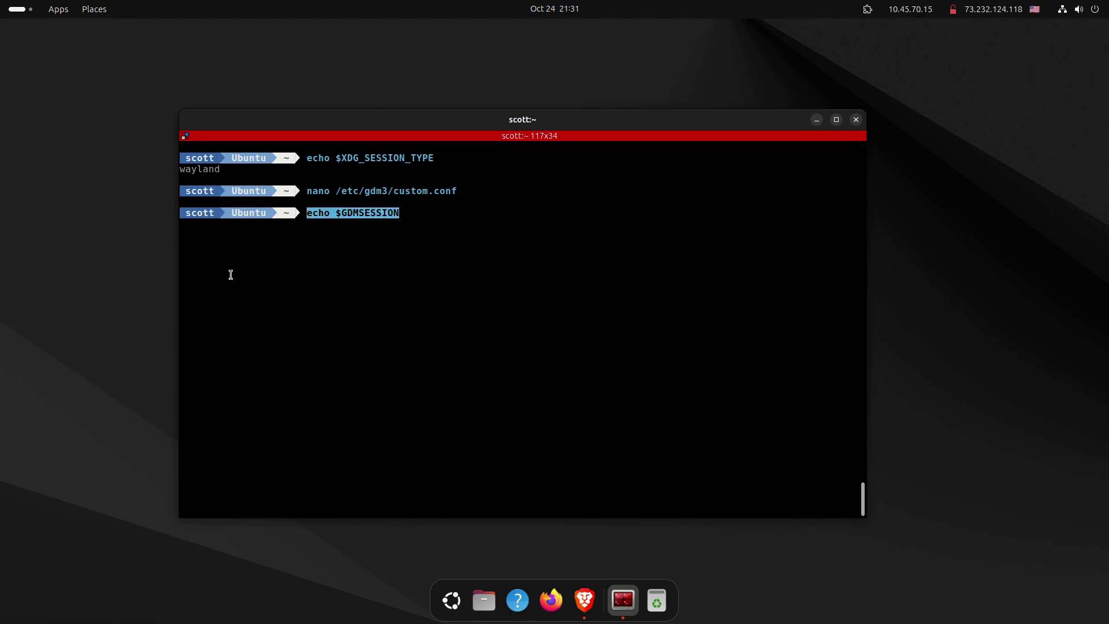
key("Return")
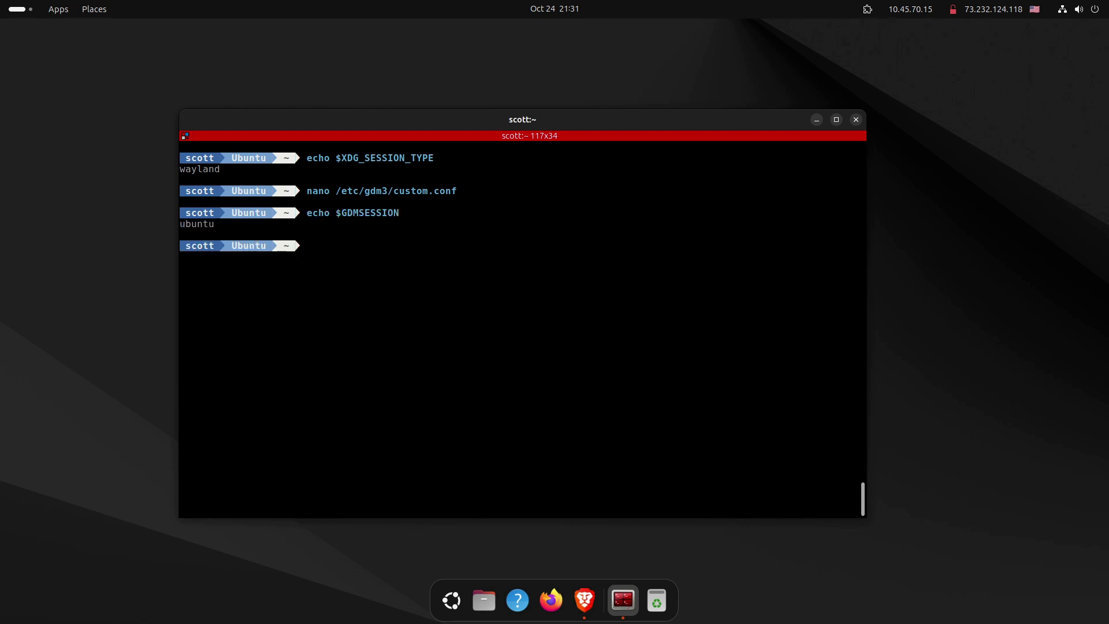
Step: Install the Nala package manager with sudo apt install nala, accept the additional packages, and clear the terminal
key("Return")
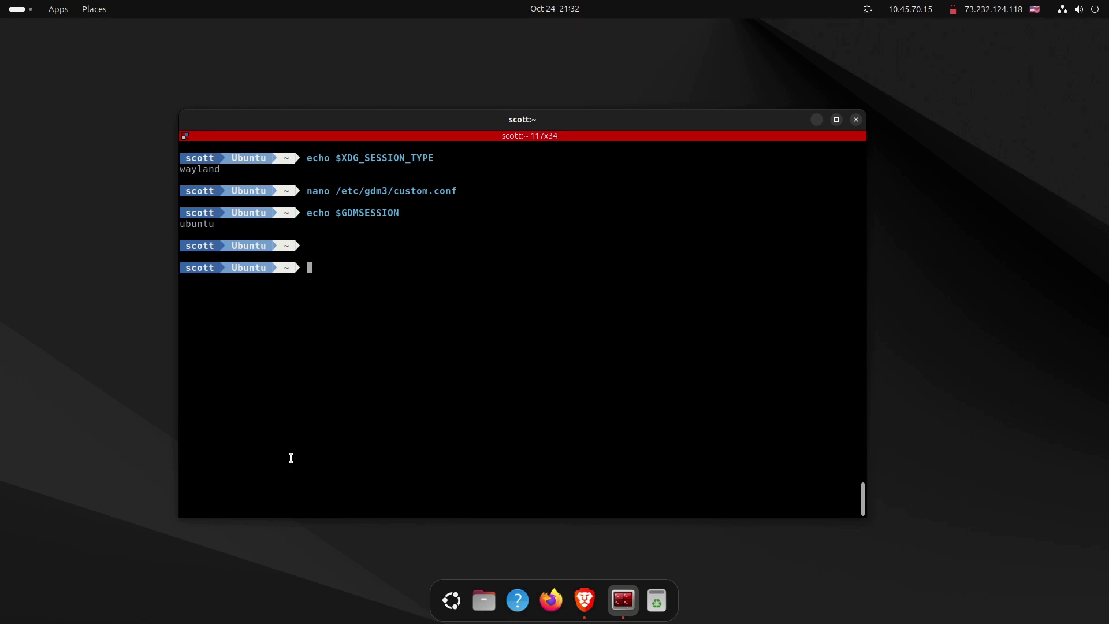
key("ctrl+shift+v")
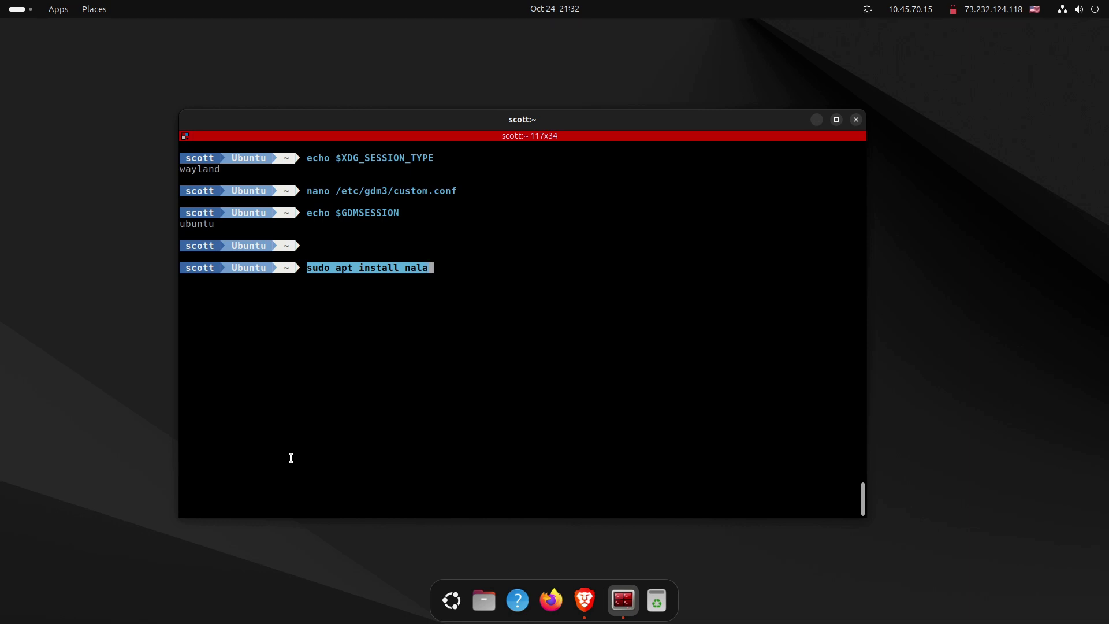
key("Return")
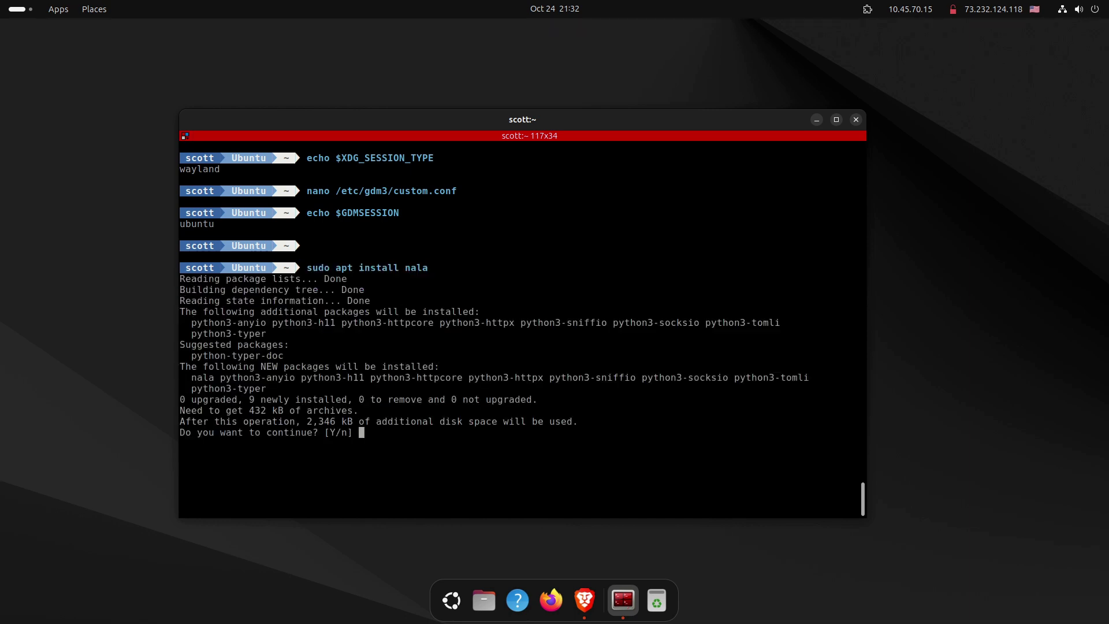
type("Y")
key("Return")
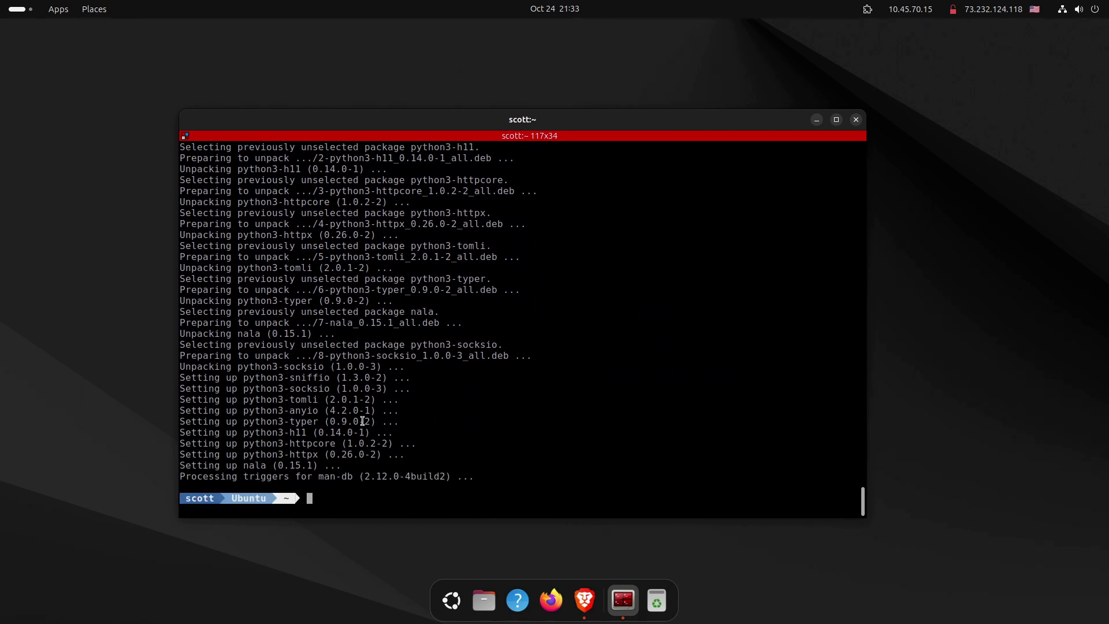
key("ctrl+l")
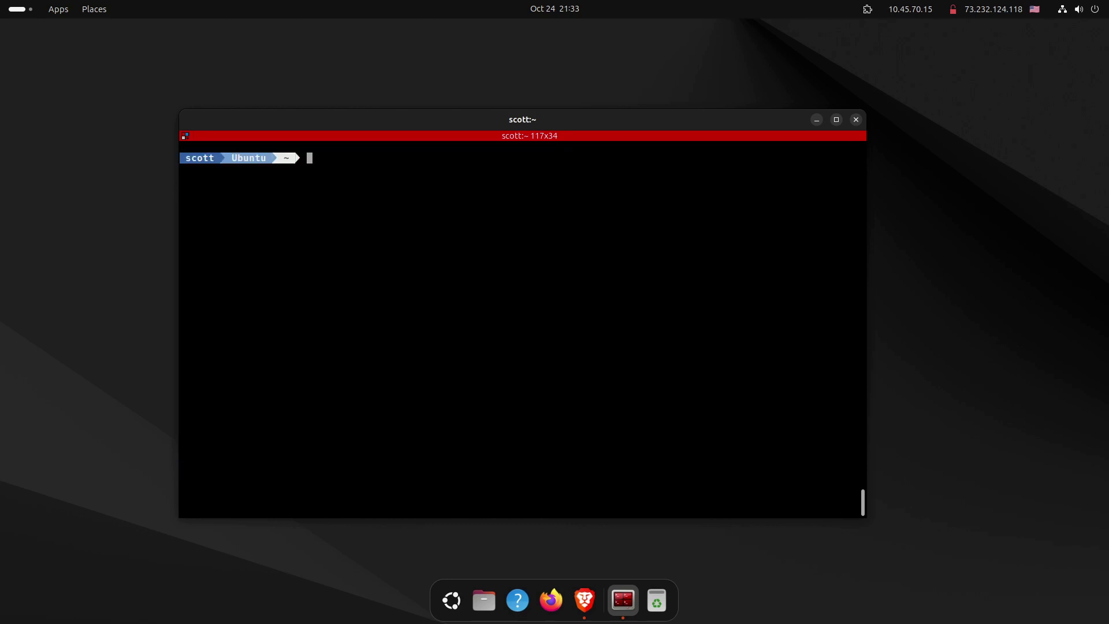
Step: Run sudo nala fetch, keep mirrors 1, 2 and 3, and accept the selected mirrors
type("sudi")
key("BackSpace")
type("o nala fetch")
key("Return")
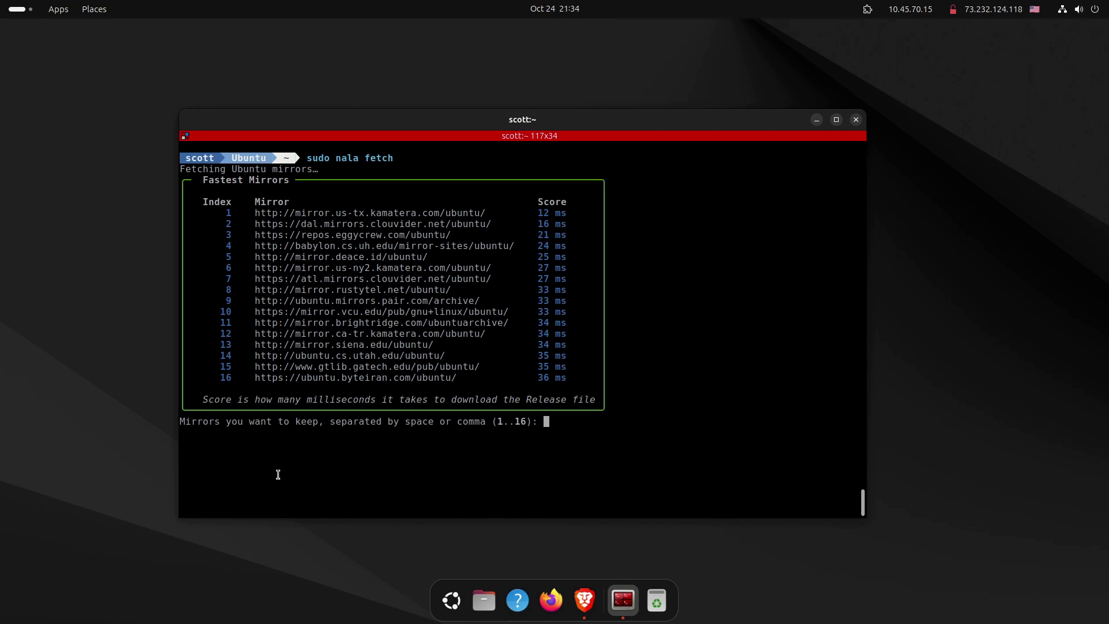
type("1 2 3")
key("Return")
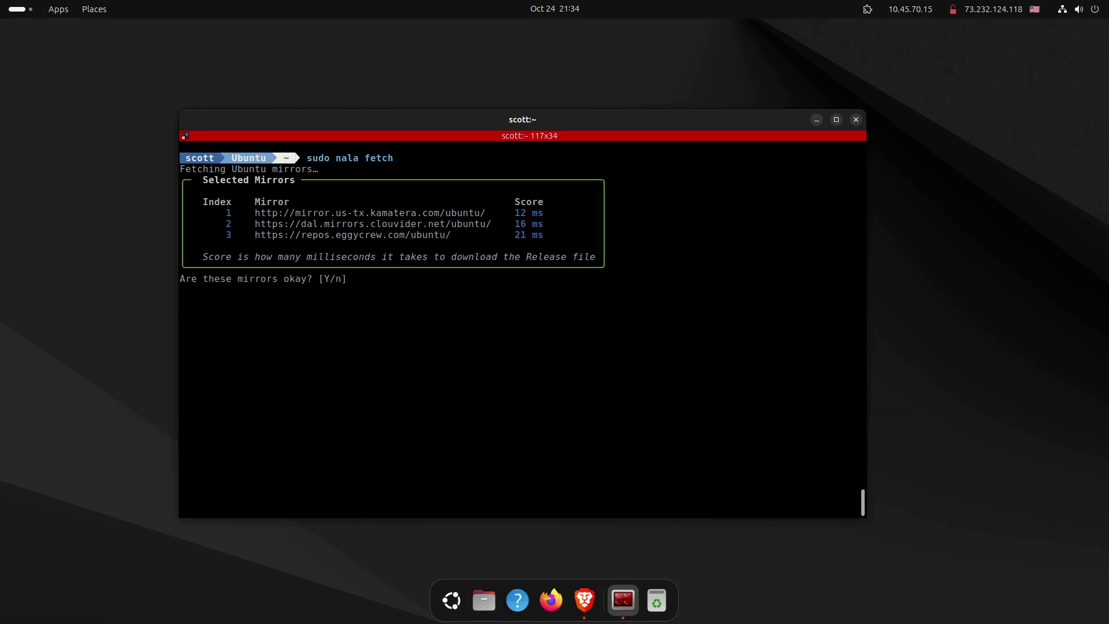
type("Y")
key("Return")
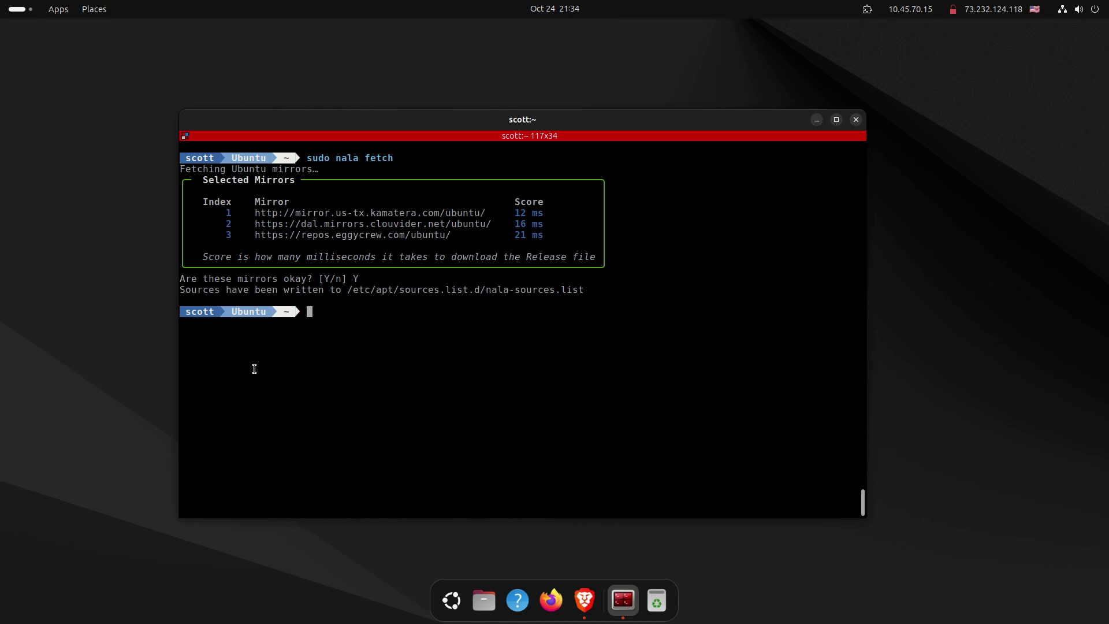
Step: Install Flatpak with sudo nala install flatpak and approve the installation
type("sudo nala install flatpak")
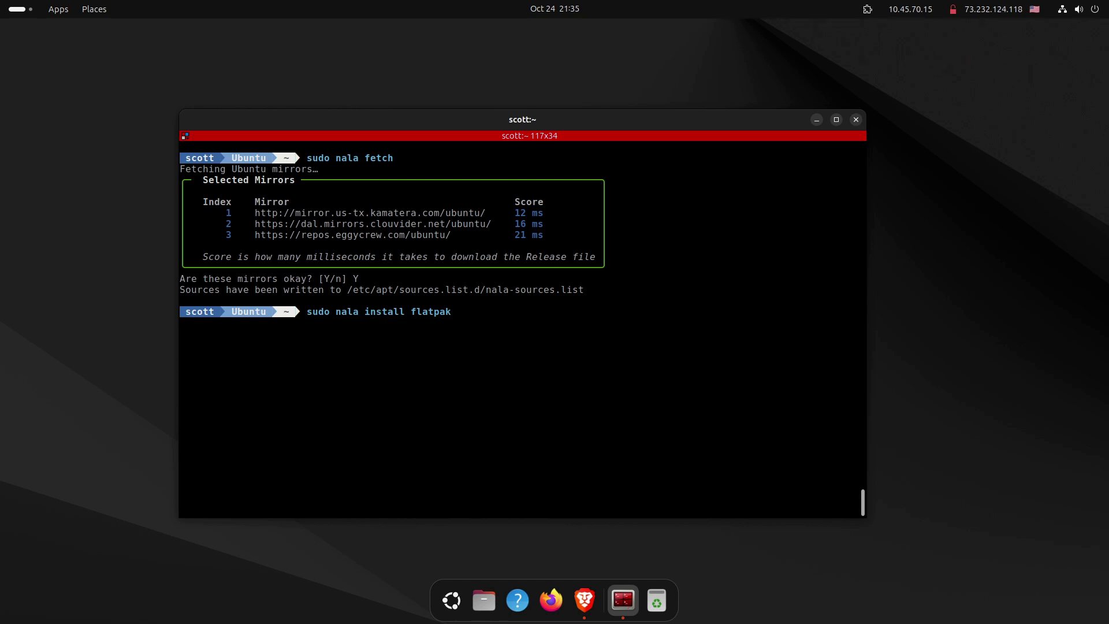
key("Return")
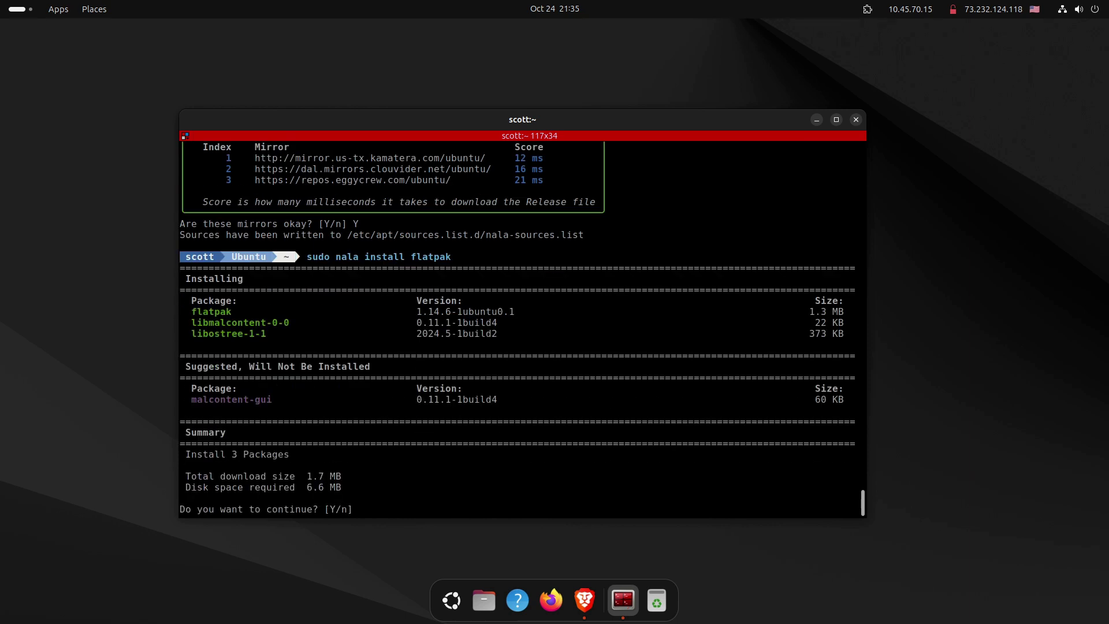
type("Y")
key("Return")
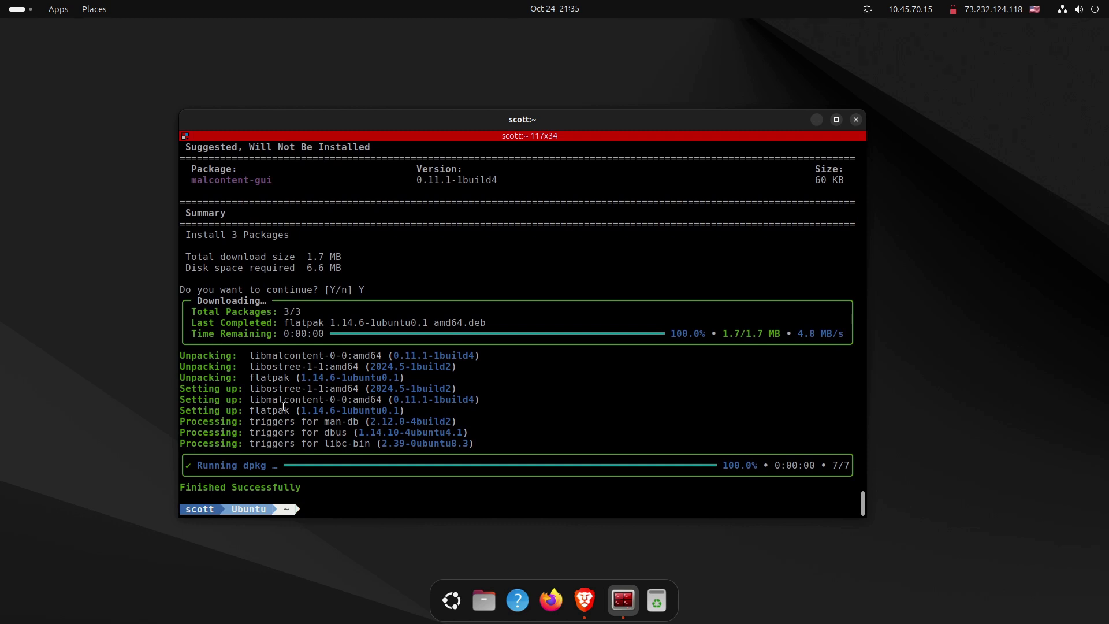
type("flatpak remote-add --if-not-exists flathub https://dl.flathub.org/repo/flathub.flatpakrepo")
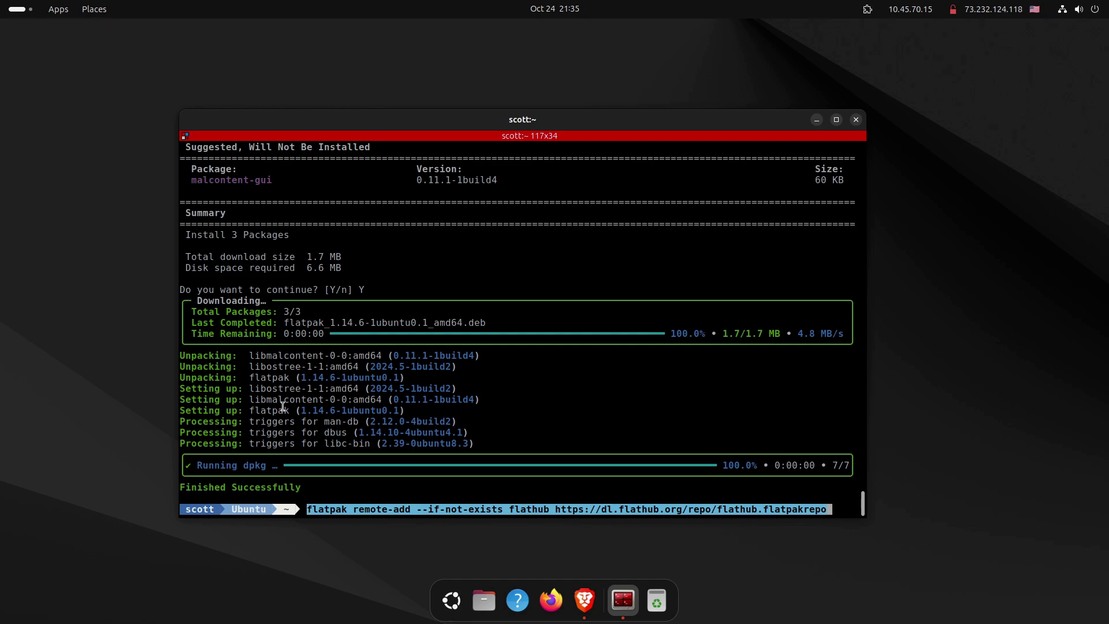
key("Return")
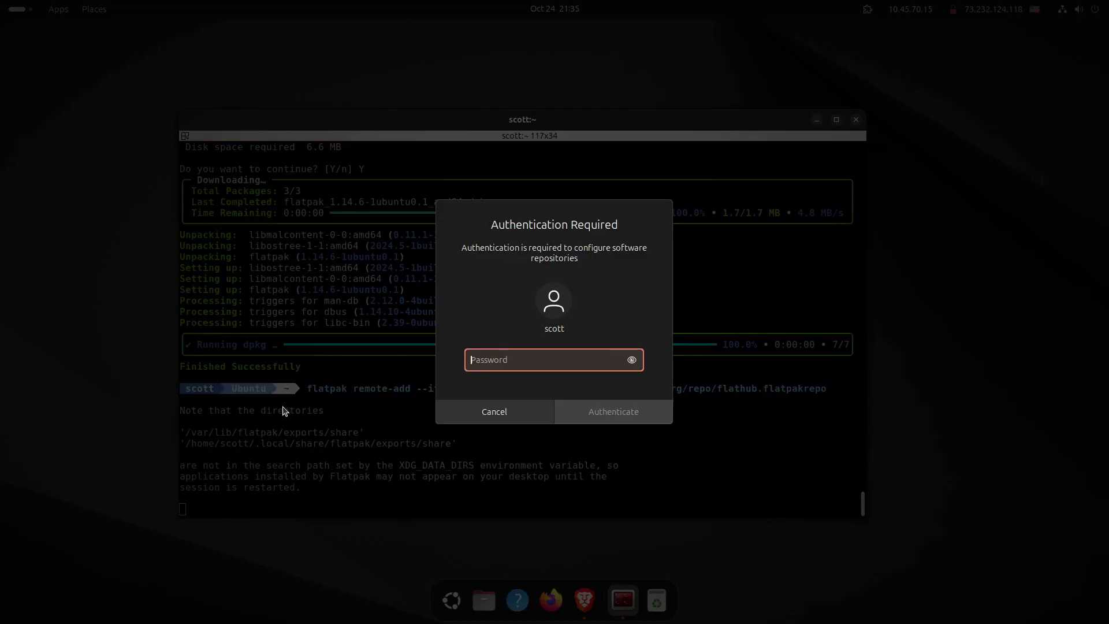
type("•••••••")
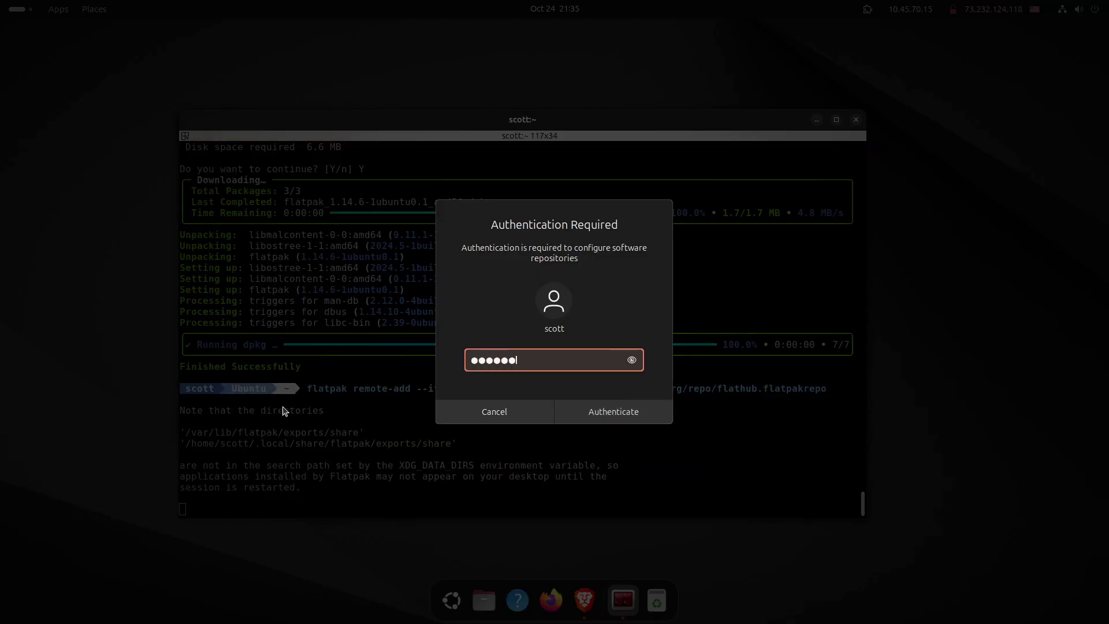
type("•")
key("Return")
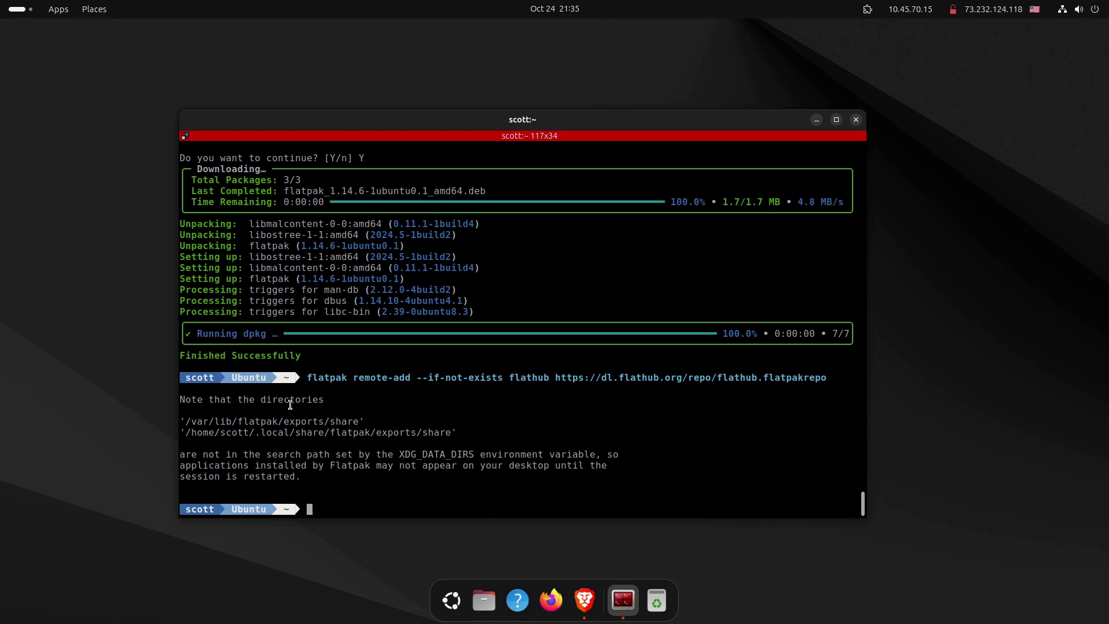
Step: Install OBS Studio with flatpak install flathub com.obsproject.Studio, accepting the required runtime and the system changes
type("flatpak install flathub com.obsproject.Studio")
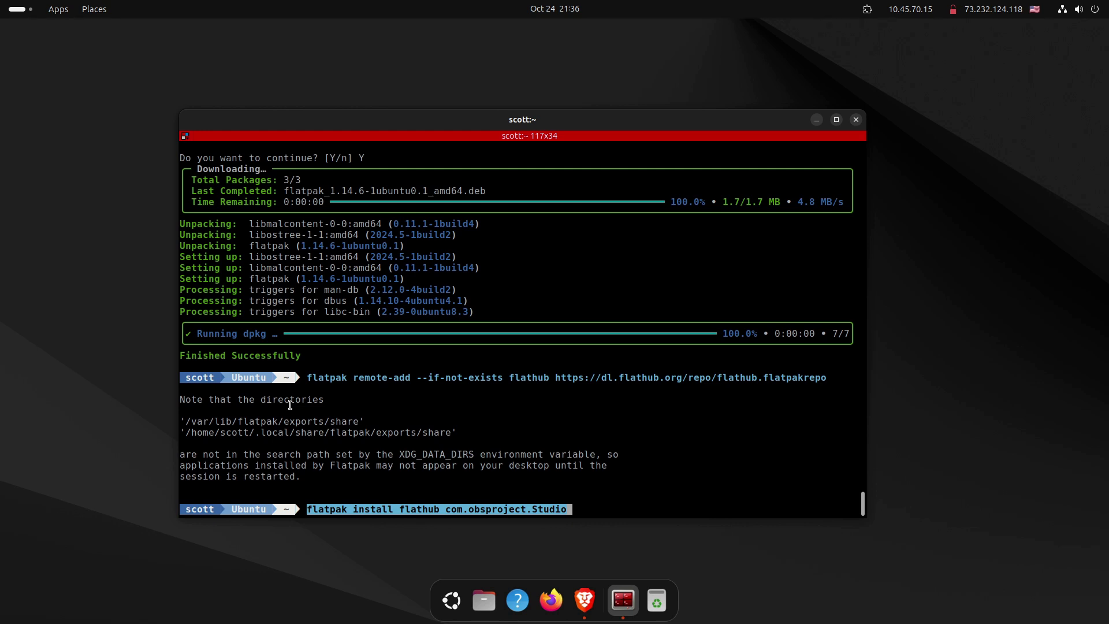
key("Return")
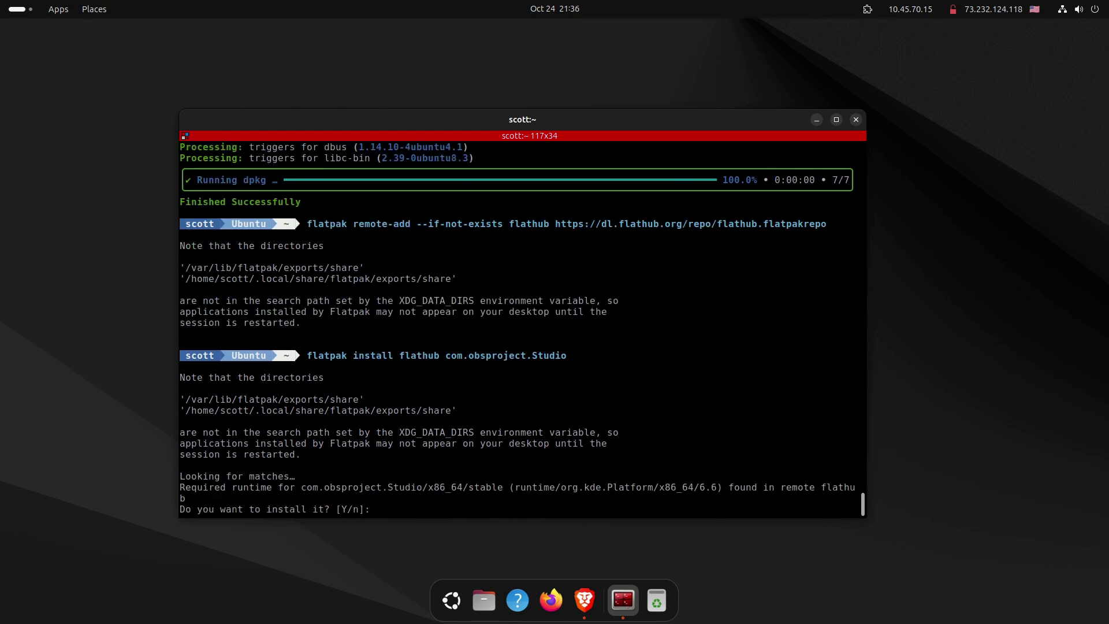
type("Y")
key("Return")
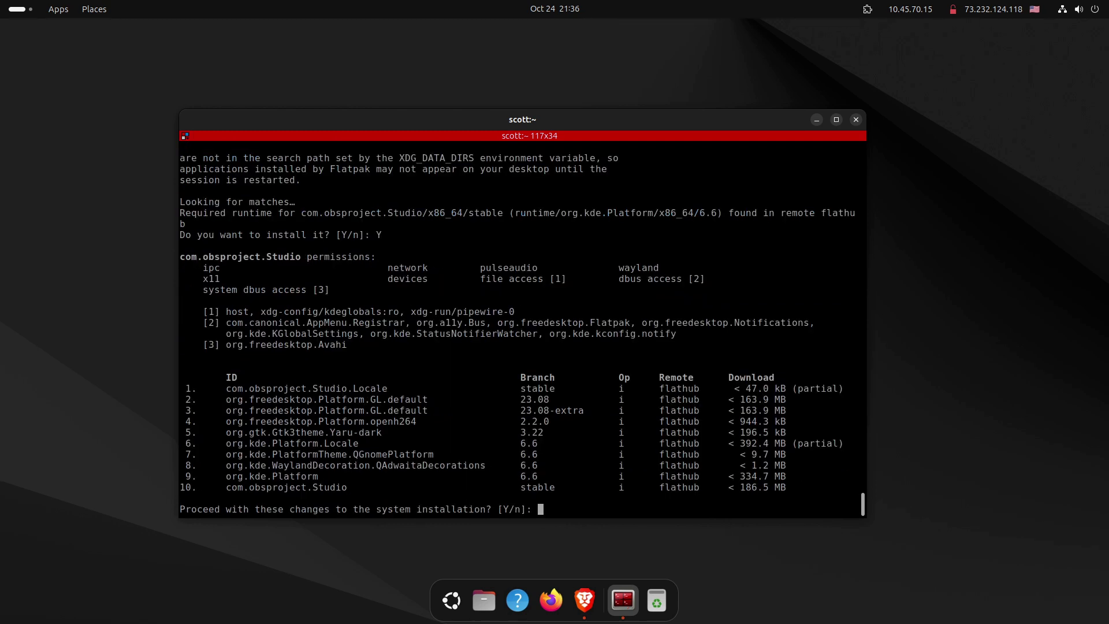
type("Y")
key("Return")
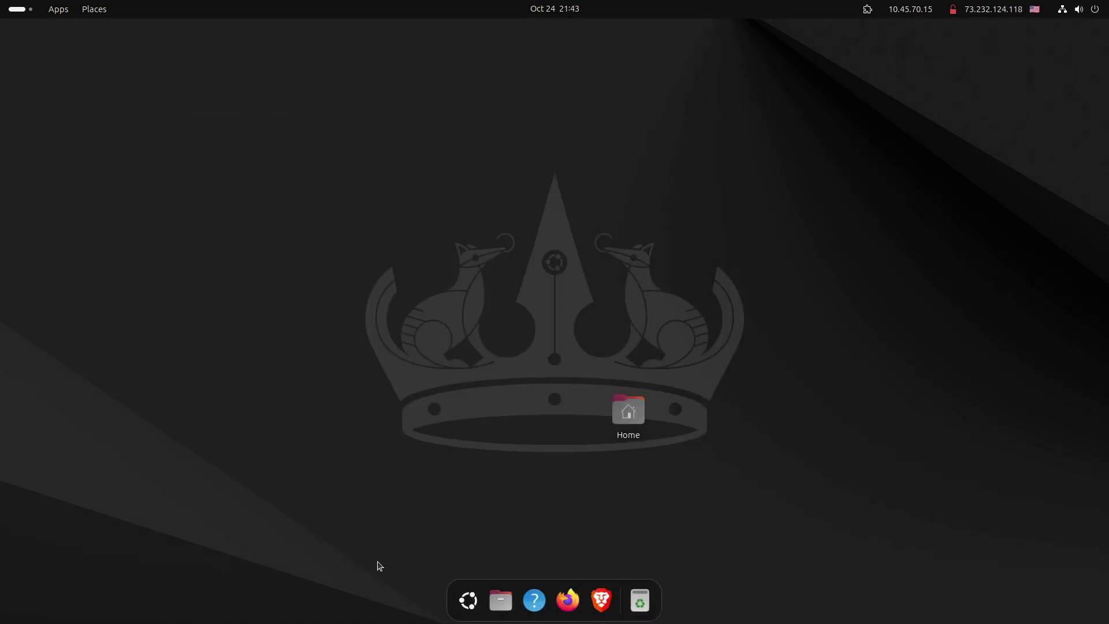
Step: Launch OBS Studio, apply the auto-configuration wizard's settings optimized just for recording with the default video settings, and exit OBS
left_click(466, 602)
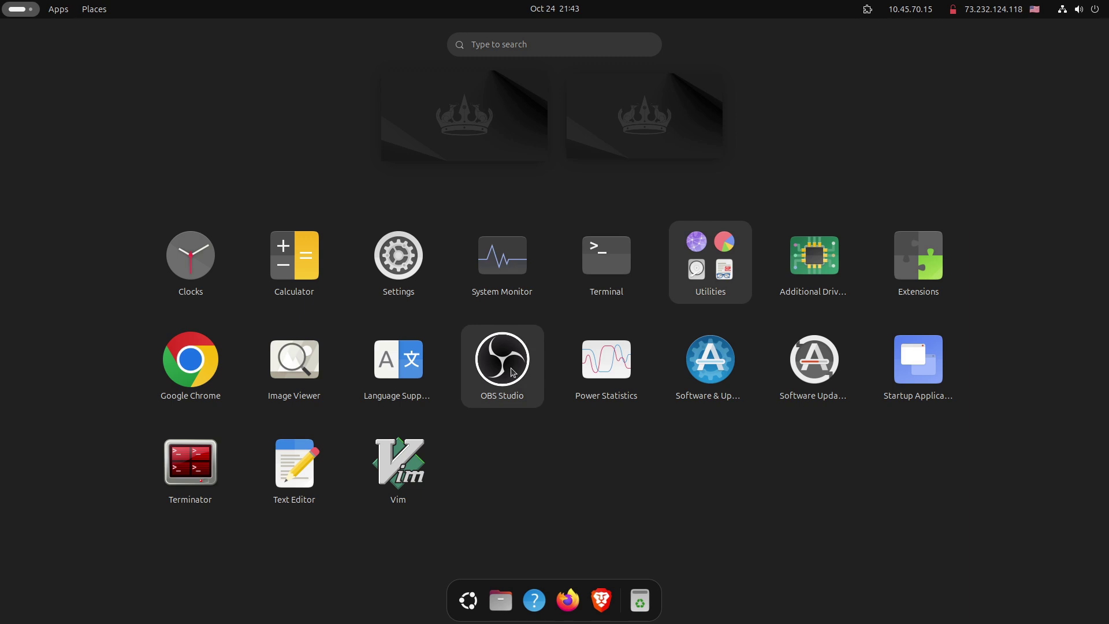
left_click(512, 372)
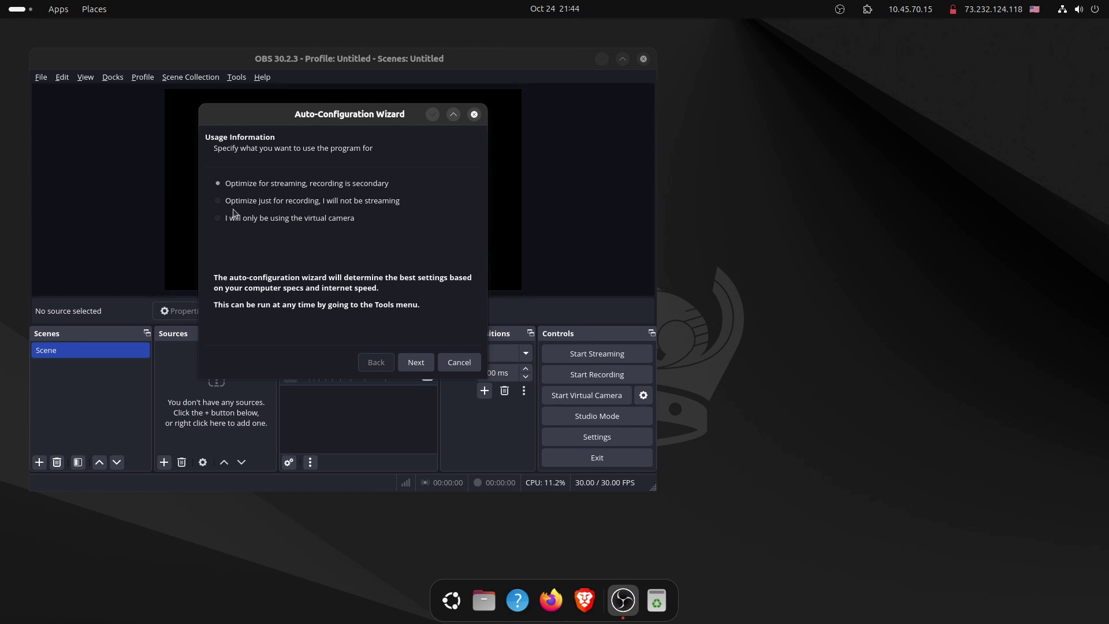
left_click(216, 202)
left_click(415, 362)
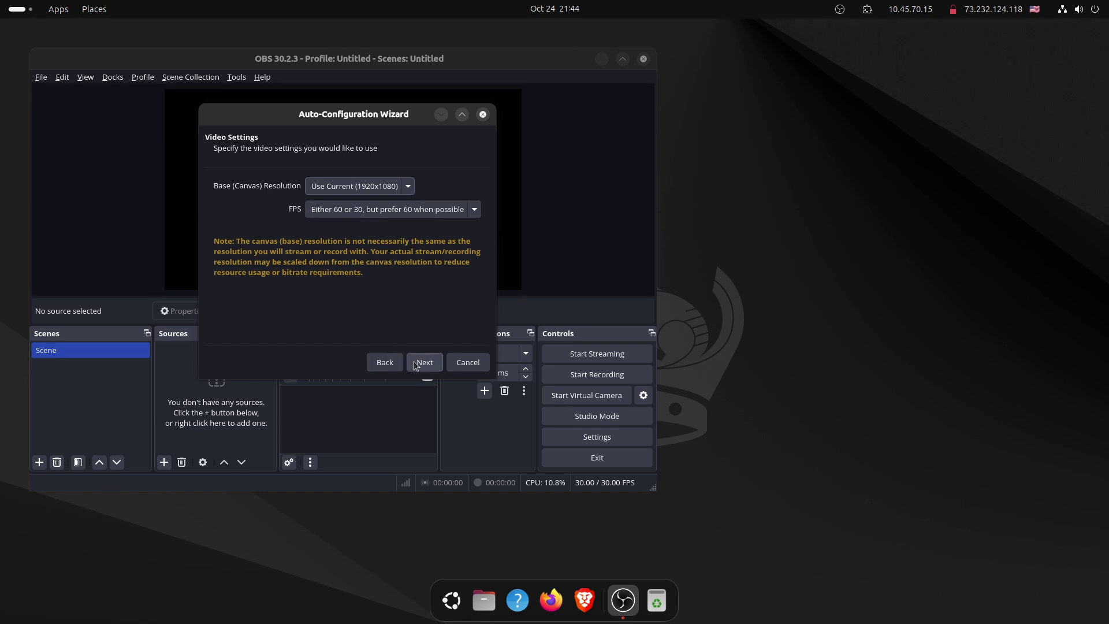
left_click(423, 362)
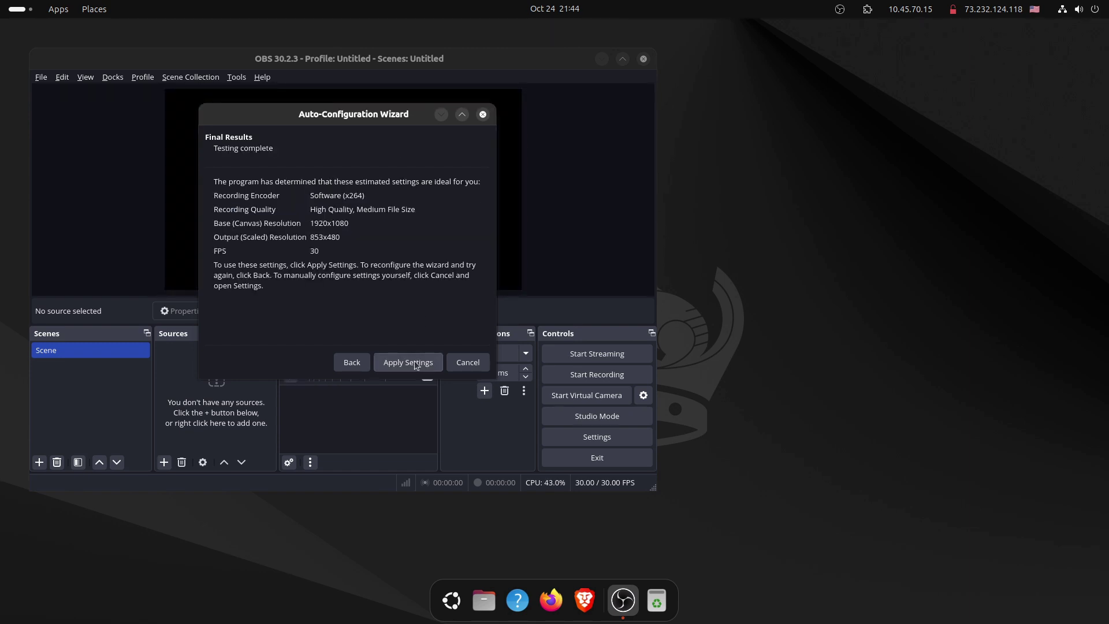
left_click(415, 365)
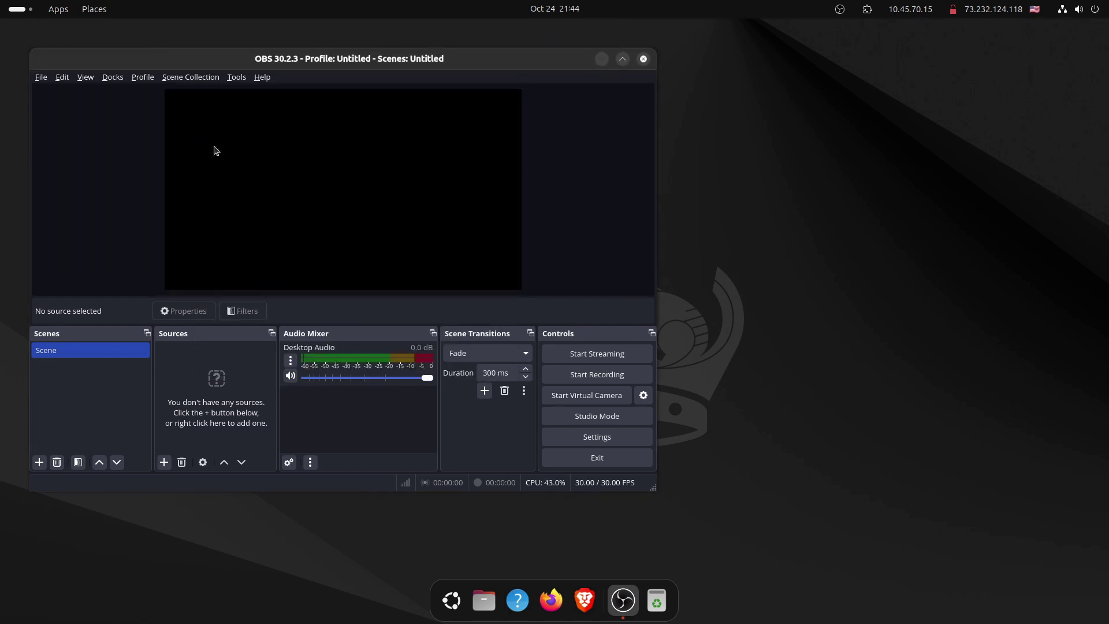
left_click_drag(128, 64, 214, 99)
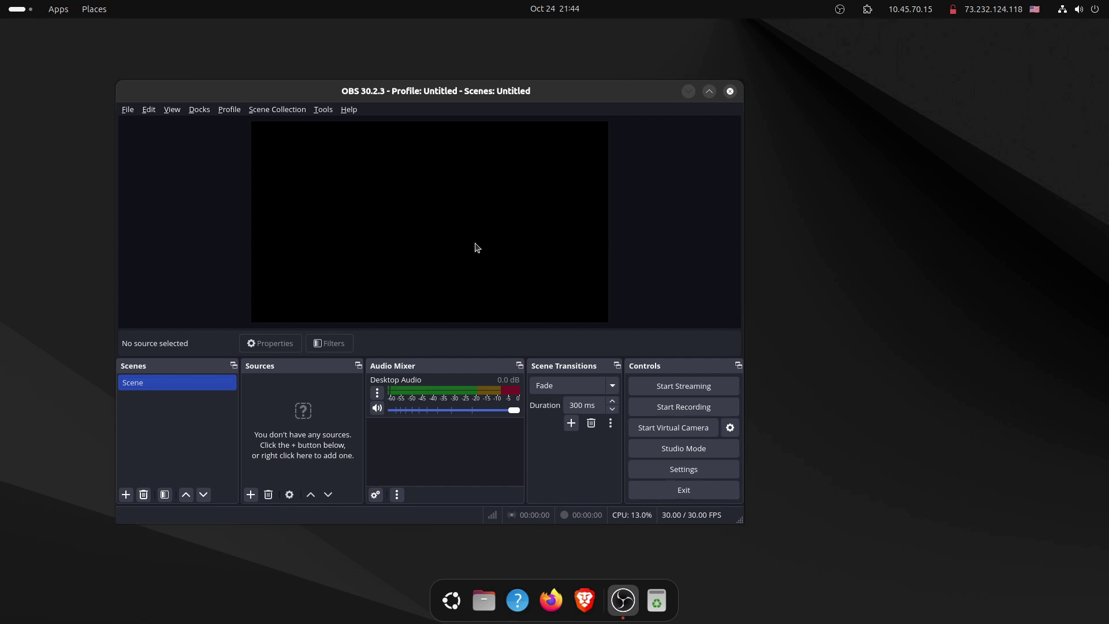
left_click(683, 489)
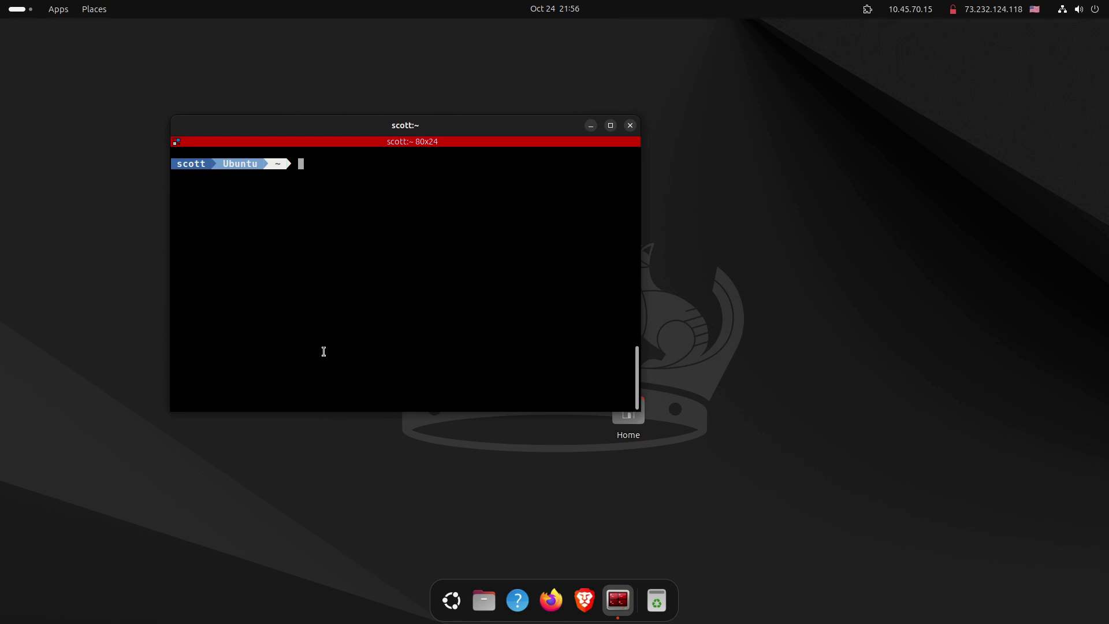
Step: Install LocalSend from the terminal with sudo snap install localsend and launch the installed application
type("sudo snap install localsend")
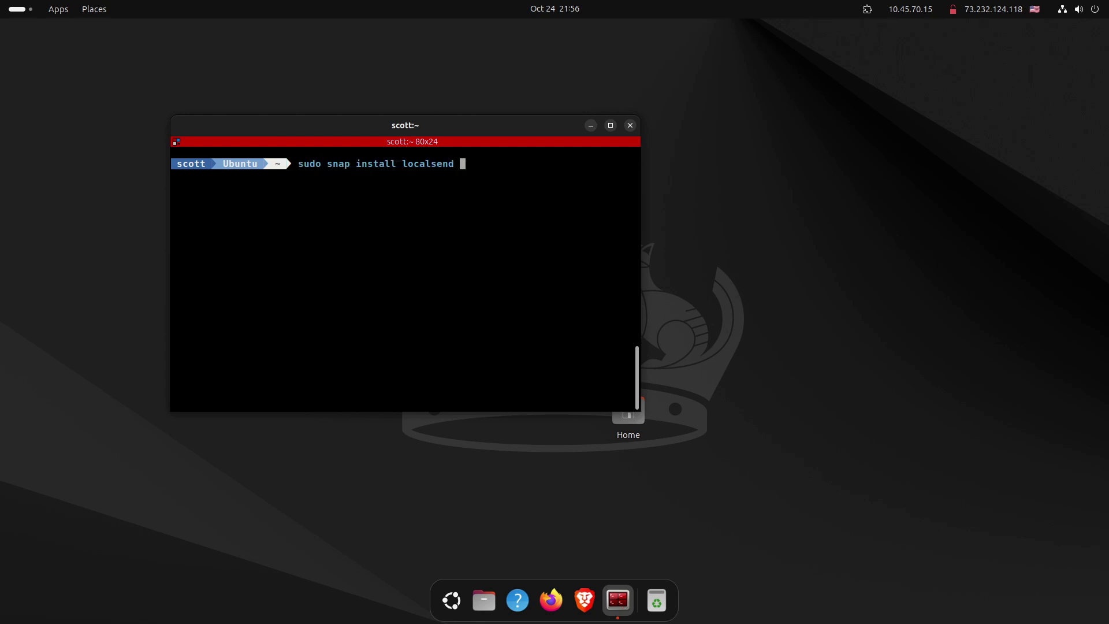
key("Return")
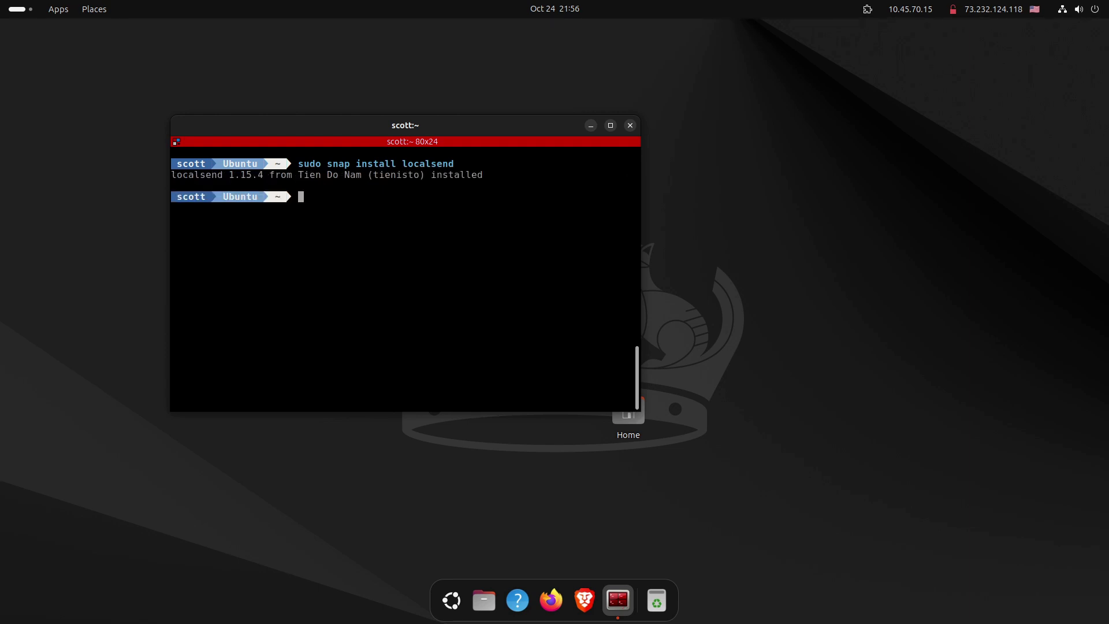
left_click(452, 600)
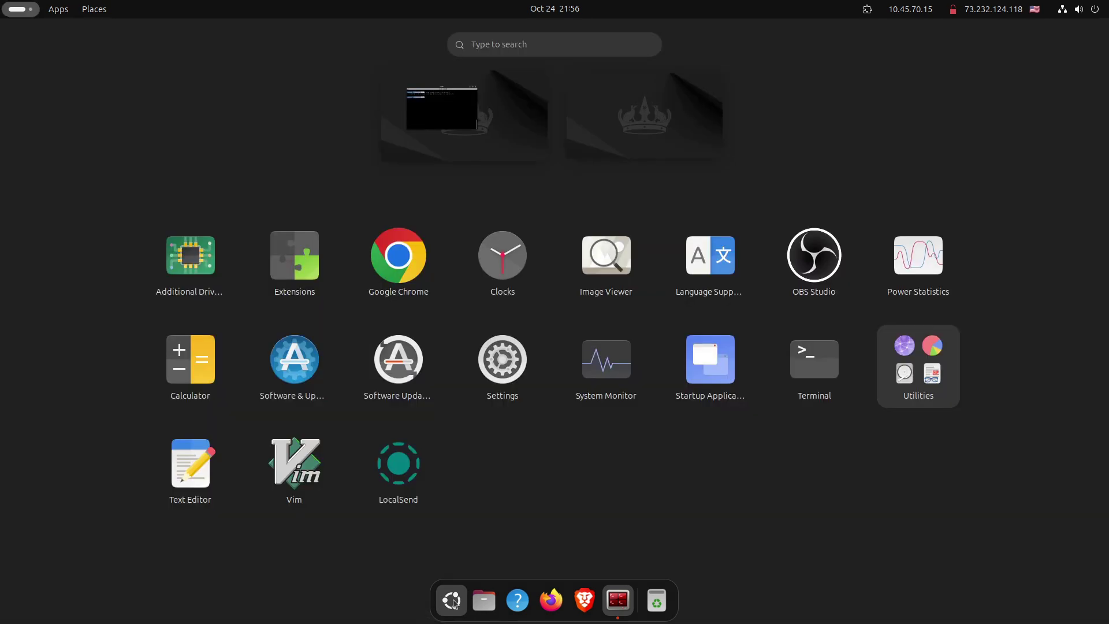
left_click(390, 462)
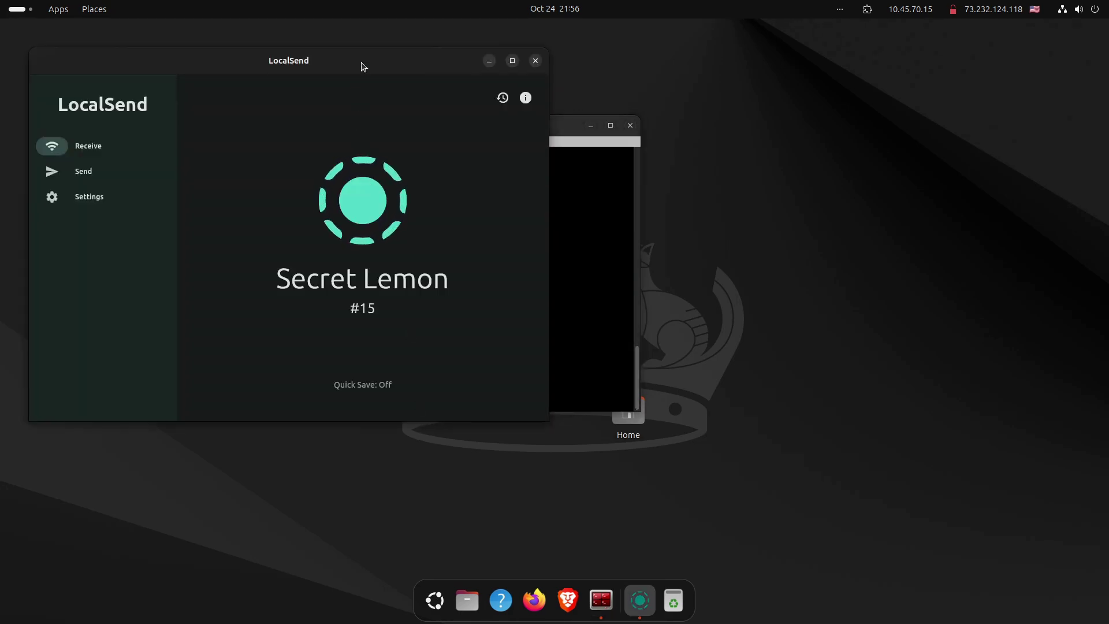
left_click_drag(364, 65, 439, 118)
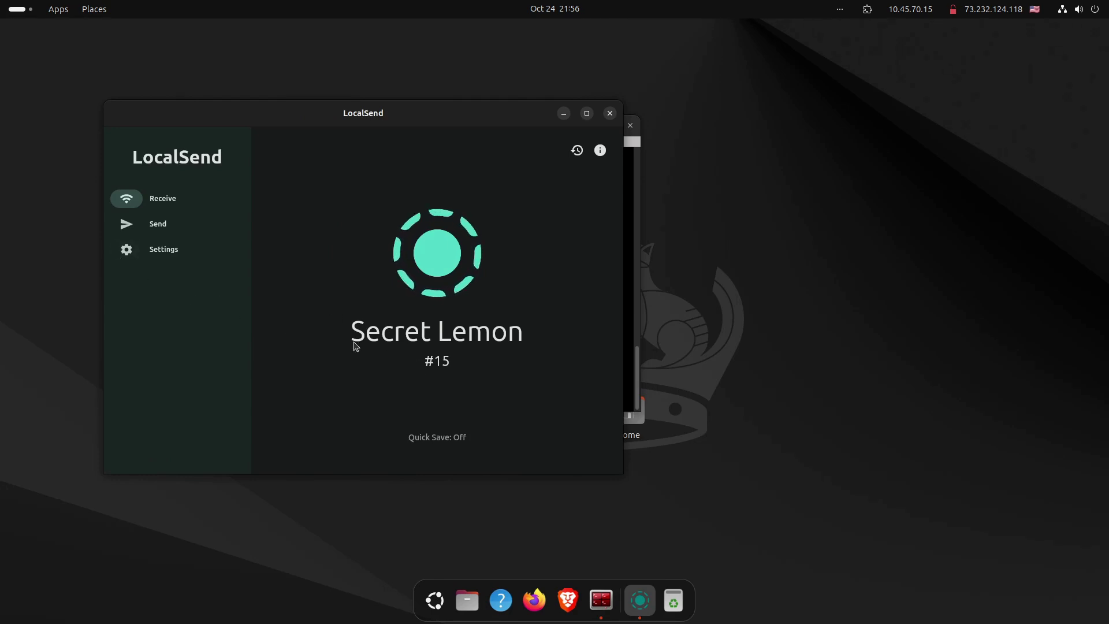
Step: Review LocalSend's General, Receive, Network and Other settings
left_click(164, 250)
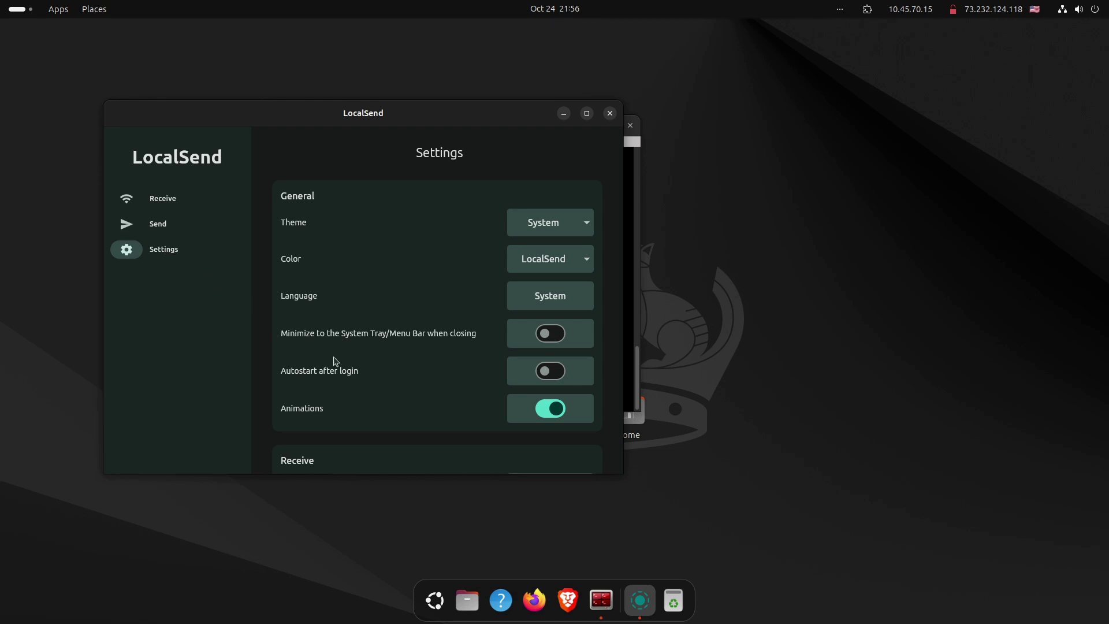
scroll(364, 371, "down", 12)
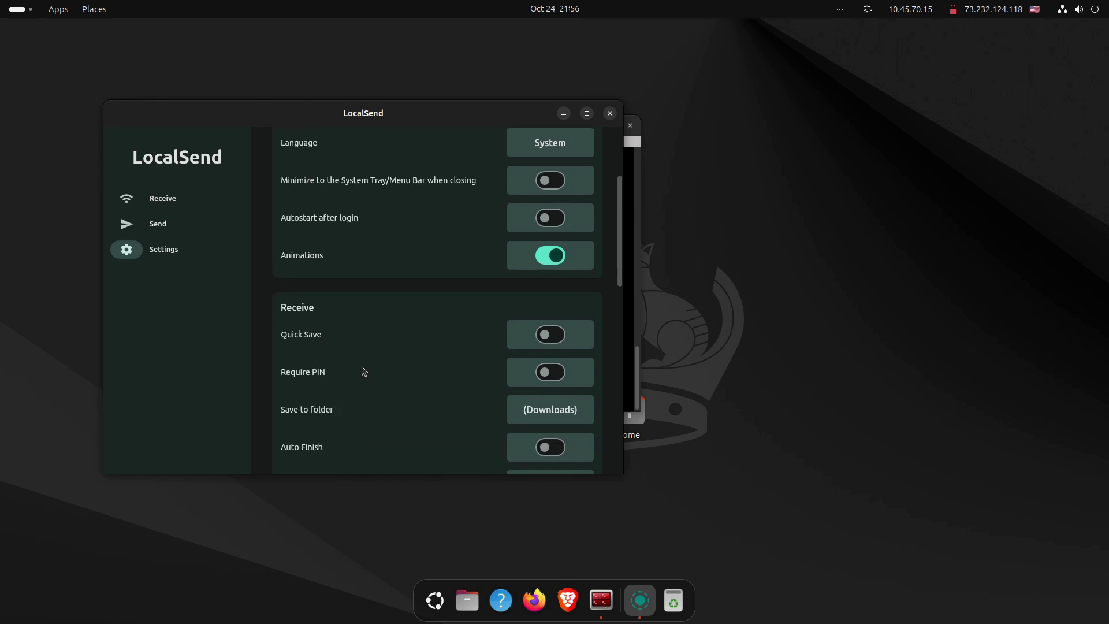
scroll(364, 370, "down", 6)
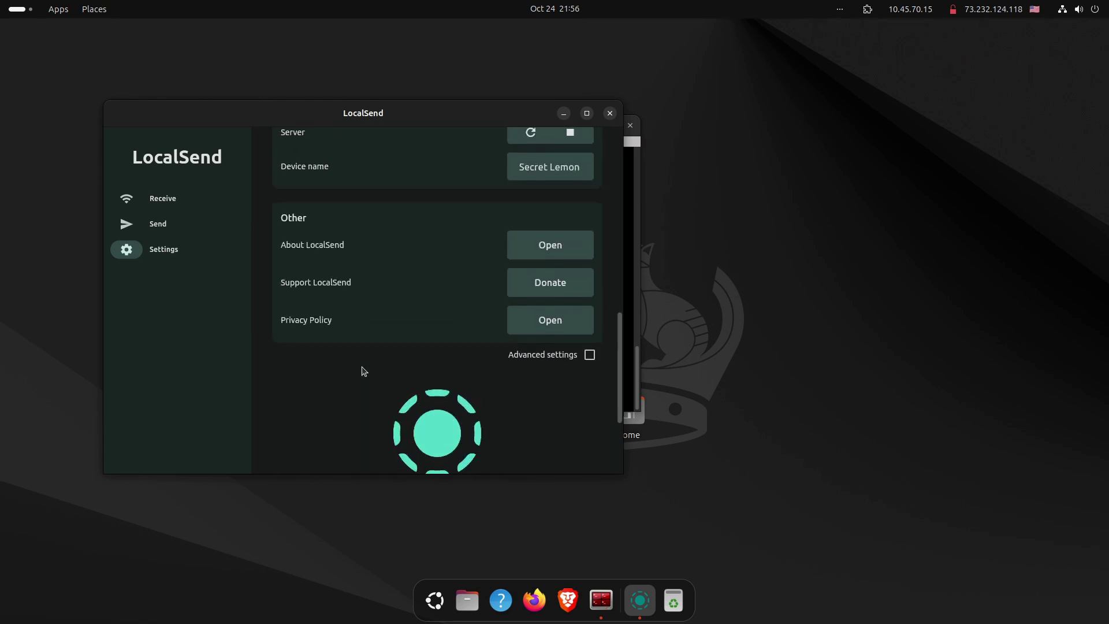
scroll(364, 371, "up", 6)
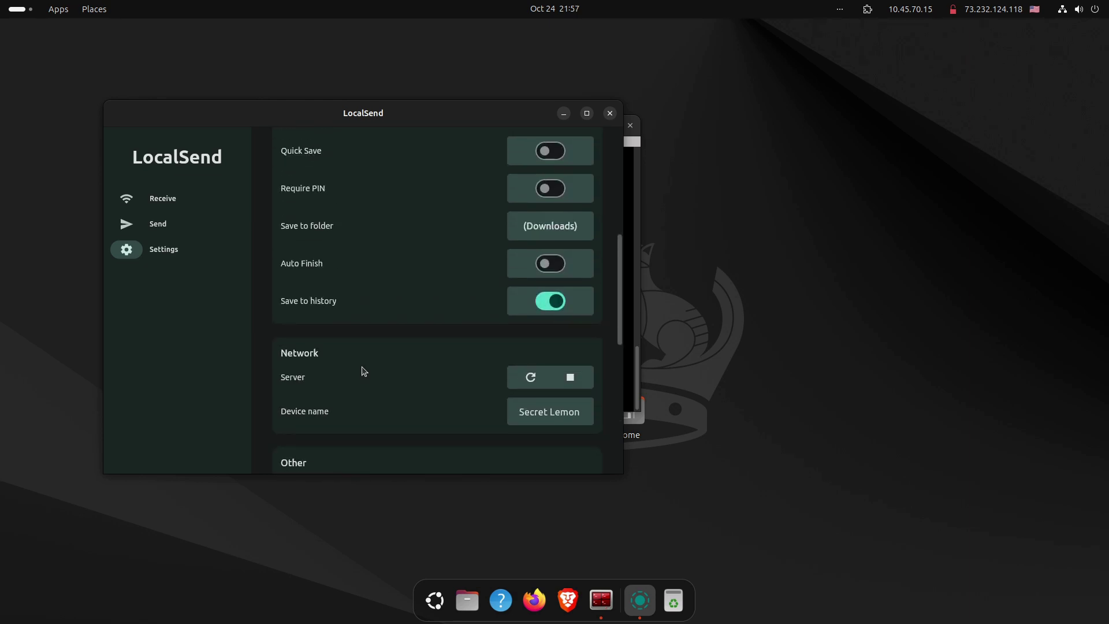
Step: Finish reviewing the LocalSend settings and close LocalSend
scroll(364, 370, "up", 3)
scroll(476, 189, "up", 3)
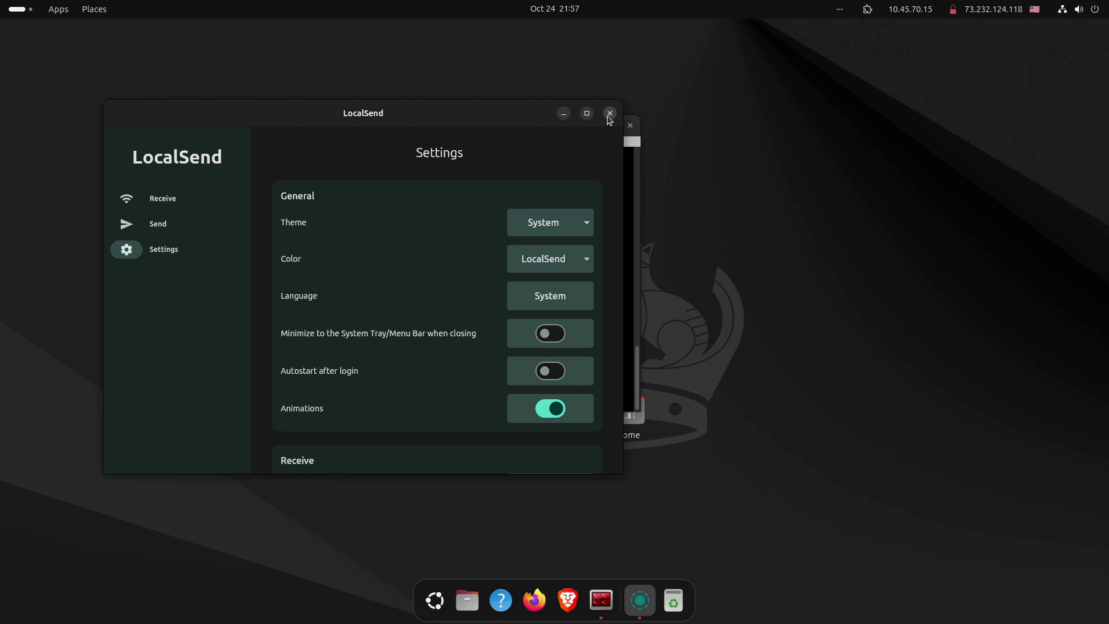
left_click(609, 114)
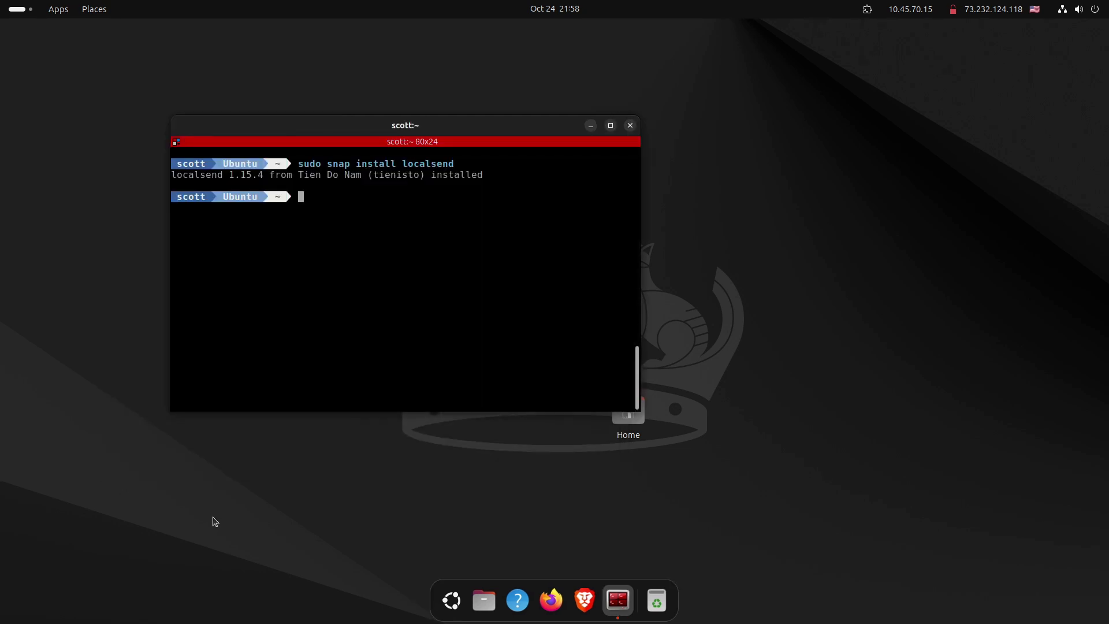
Step: Open the Files manager, show the Home folder as a list, check the About Files information, and close it
left_click(491, 611)
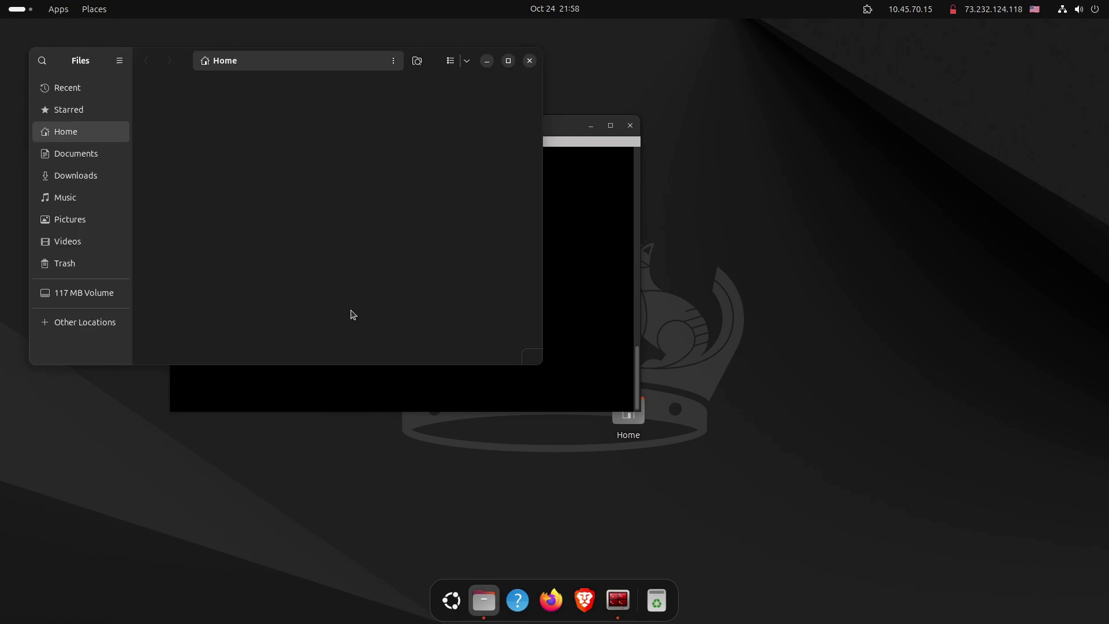
left_click(451, 60)
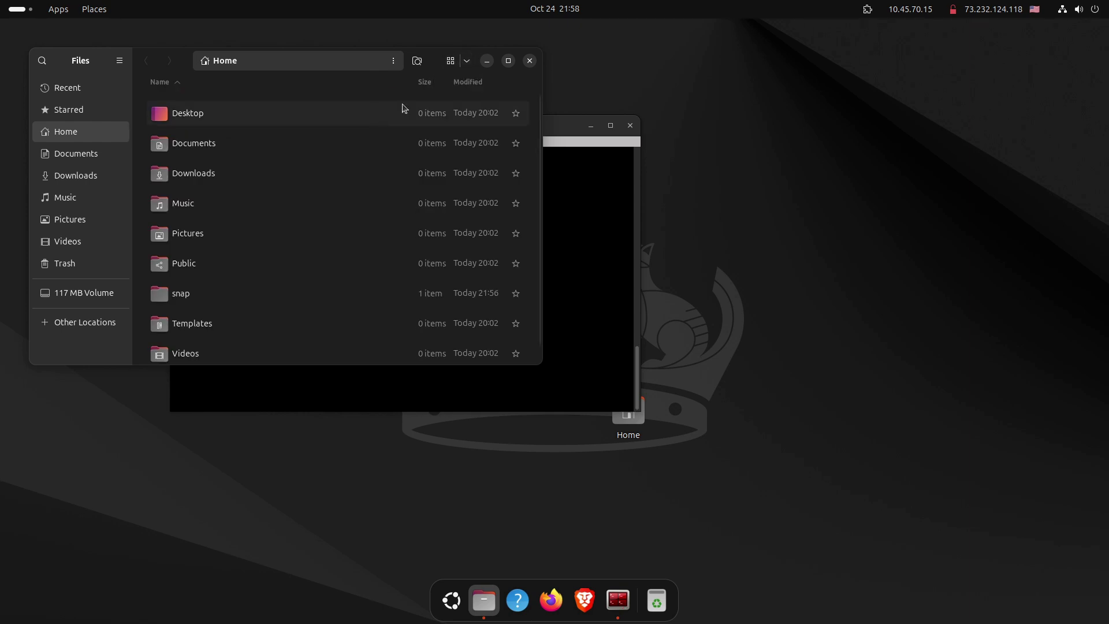
left_click(337, 41)
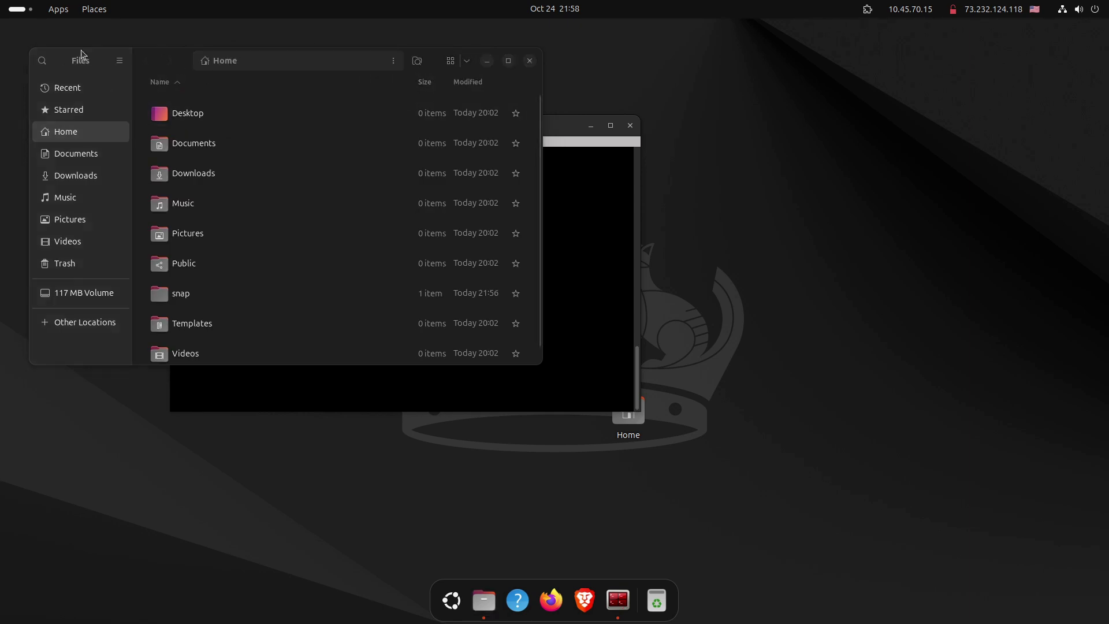
left_click(121, 62)
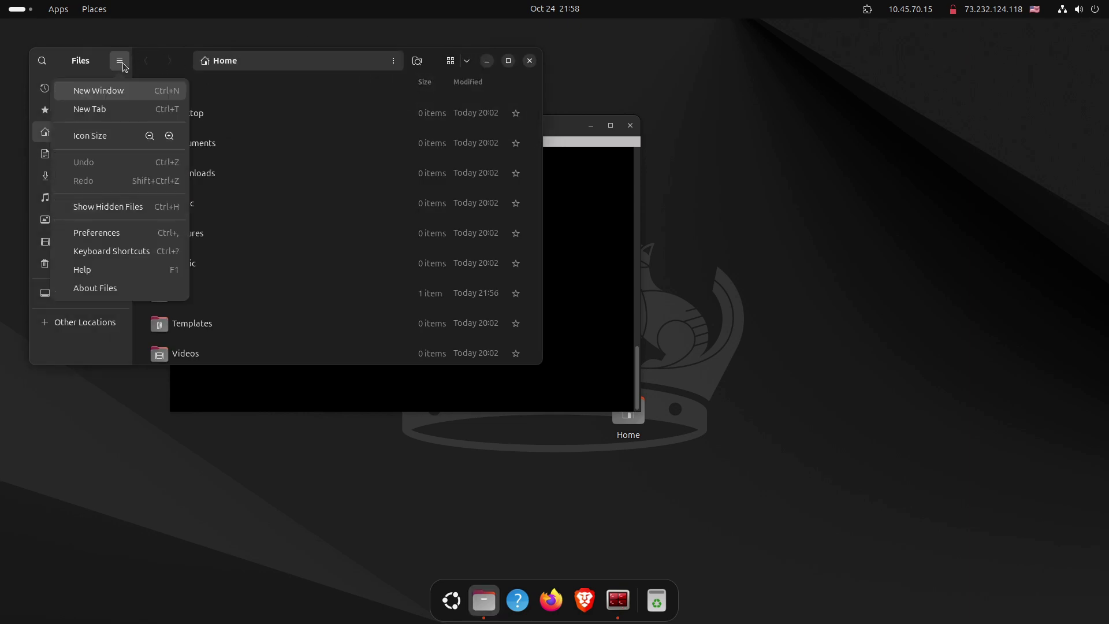
left_click(91, 288)
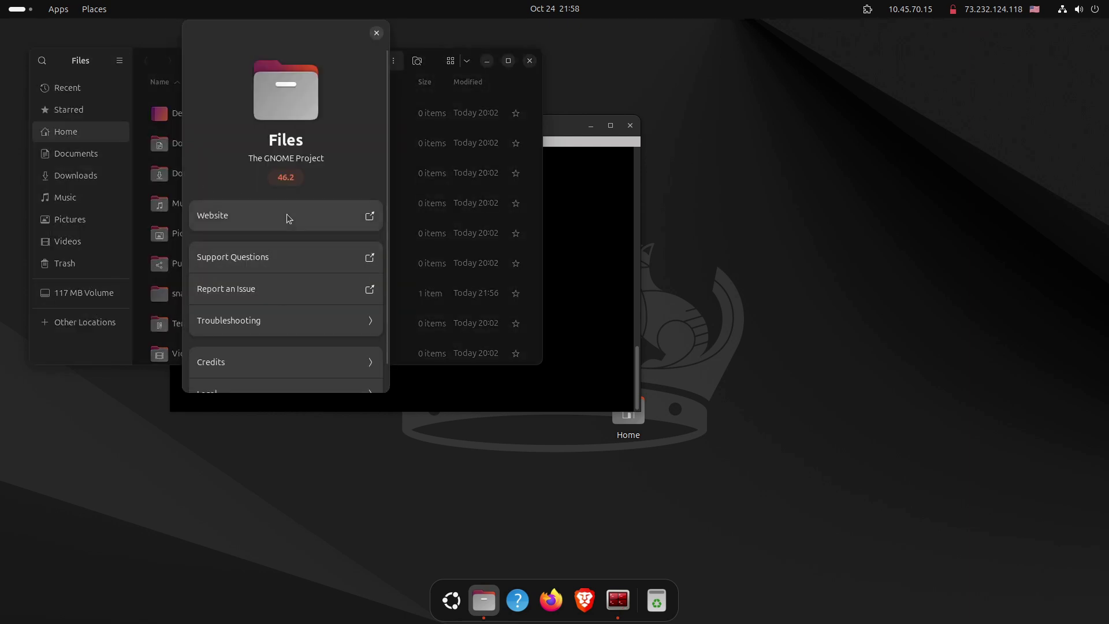
left_click(376, 34)
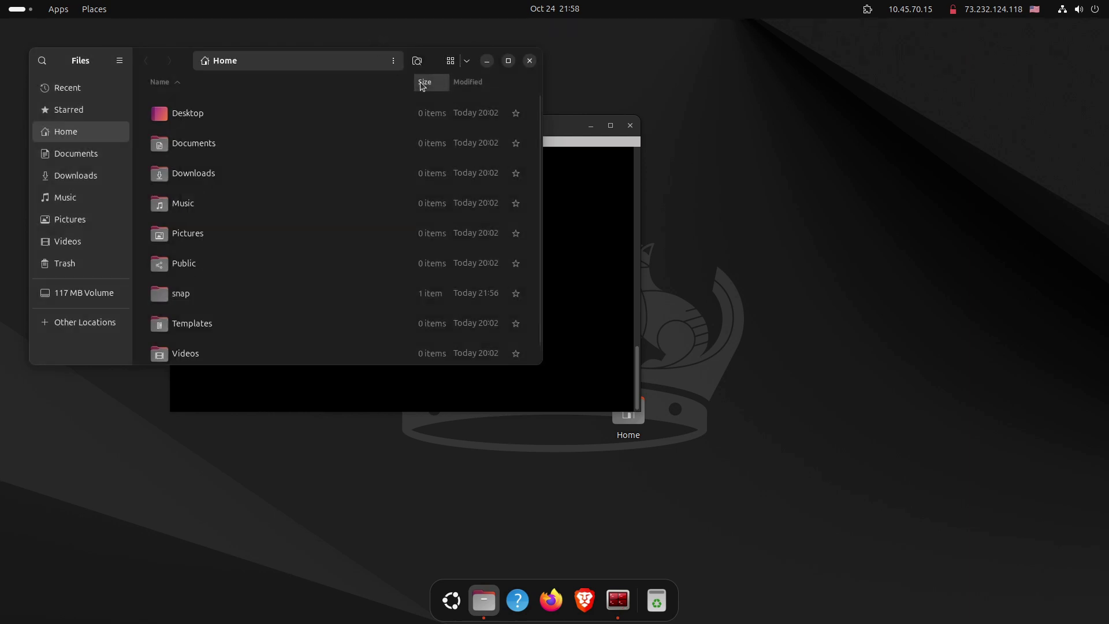
left_click(529, 61)
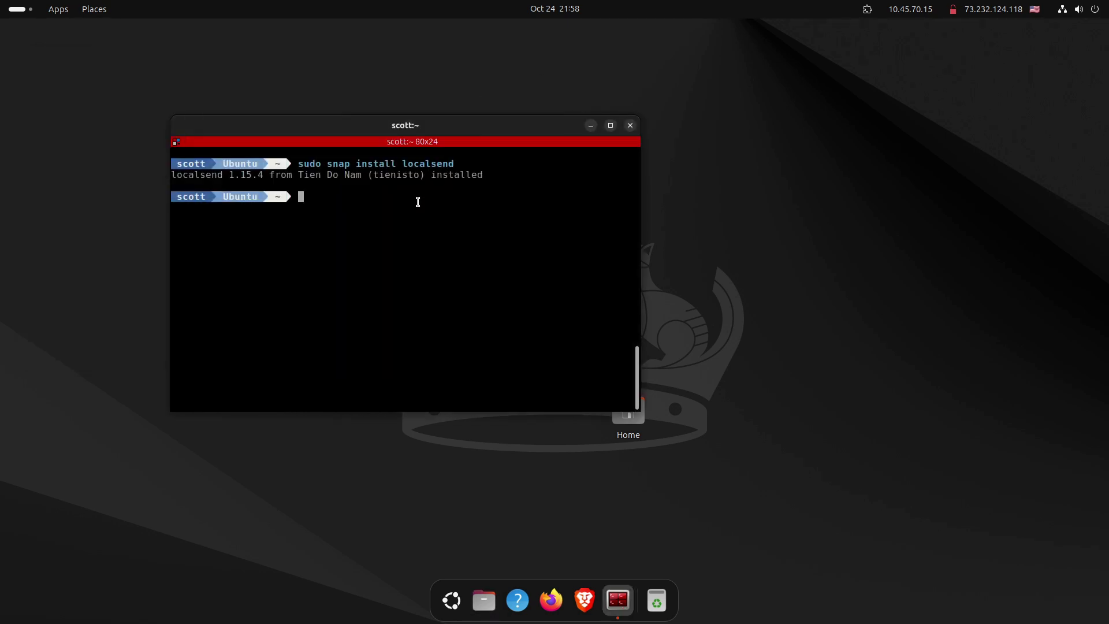
Step: Clear the terminal and install Nemo with sudo apt install nemo -y, declining to send the File Roller problem report
key("ctrl+l")
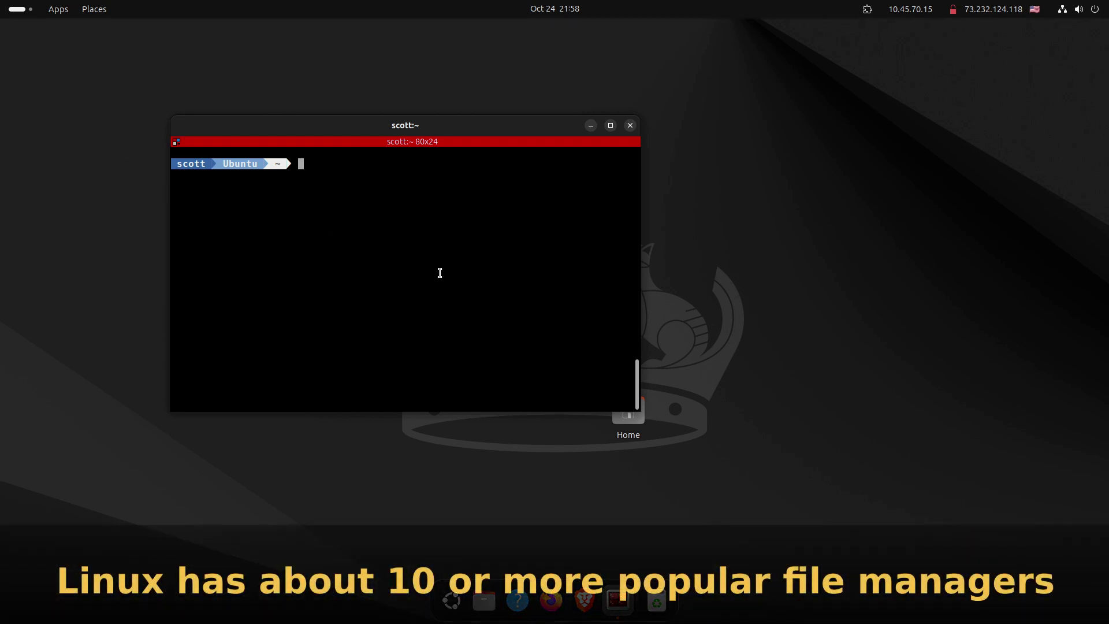
type("sudo apt install nemo -y")
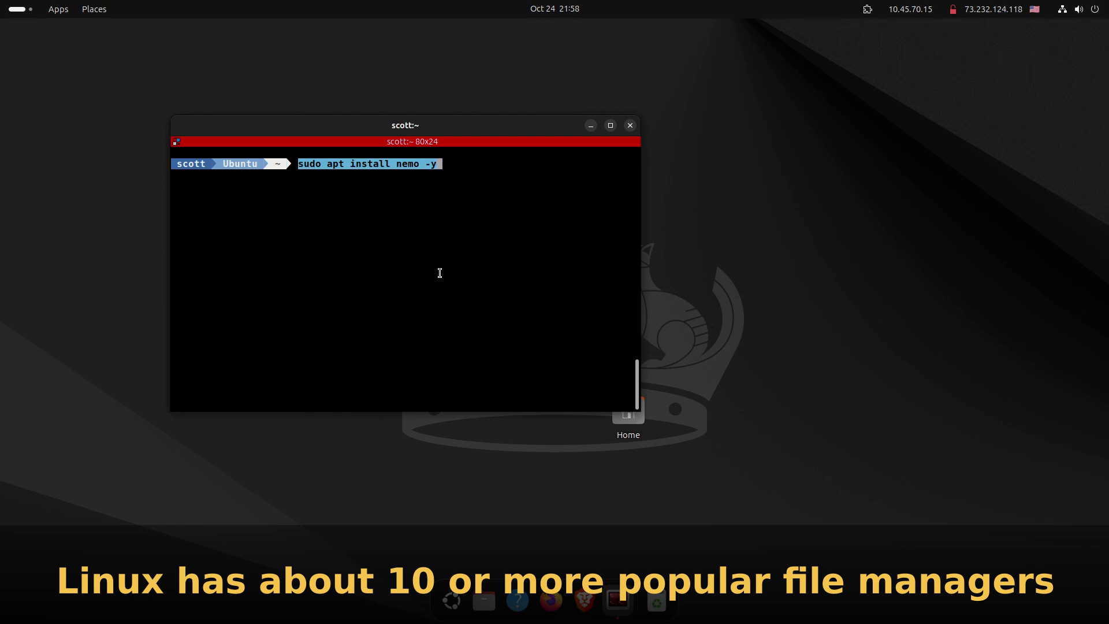
key("Return")
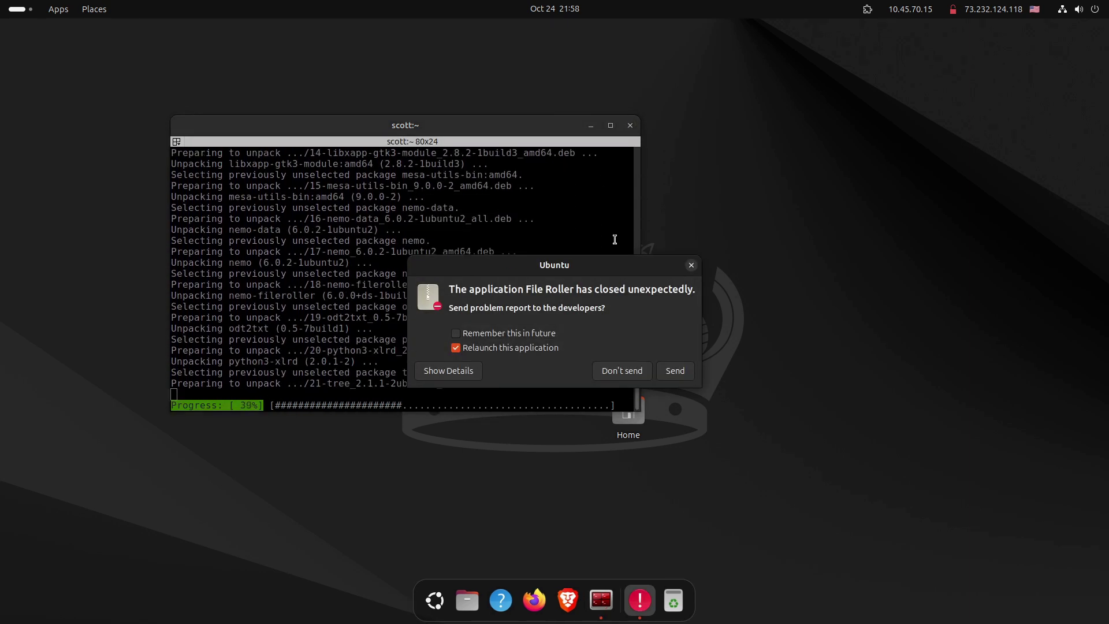
left_click(616, 370)
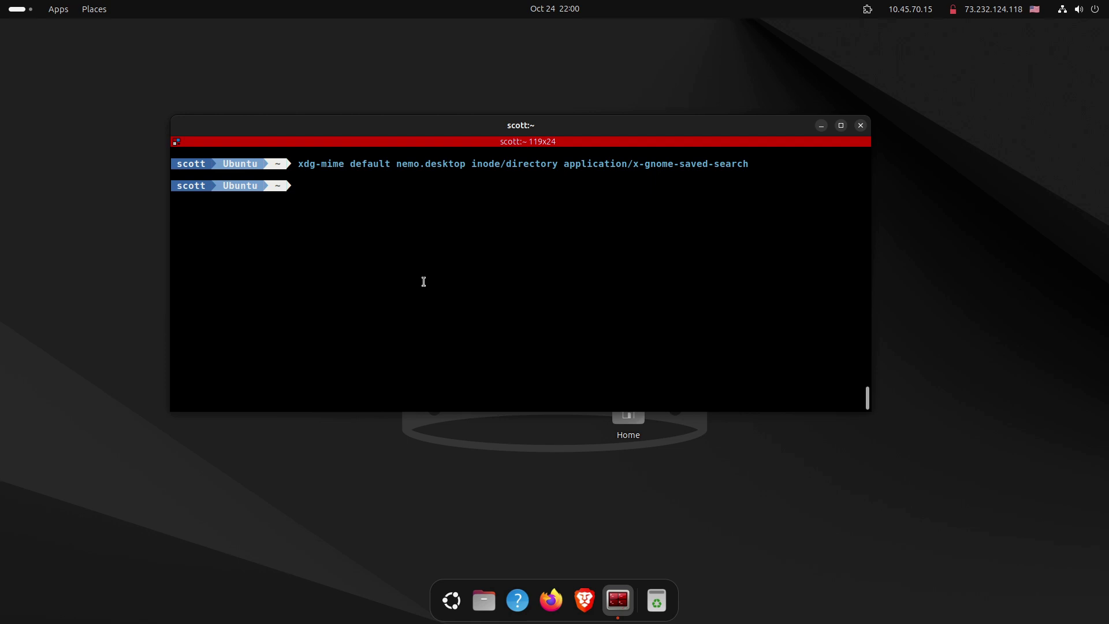
Step: Use gsettings to set show-desktop-icons to false for org.gnome.desktop.background and true for org.nemo.desktop, and check which file manager the dock opens
type("gsettings set org.gnome.desktop.background show-desktop-icons false")
key("Return")
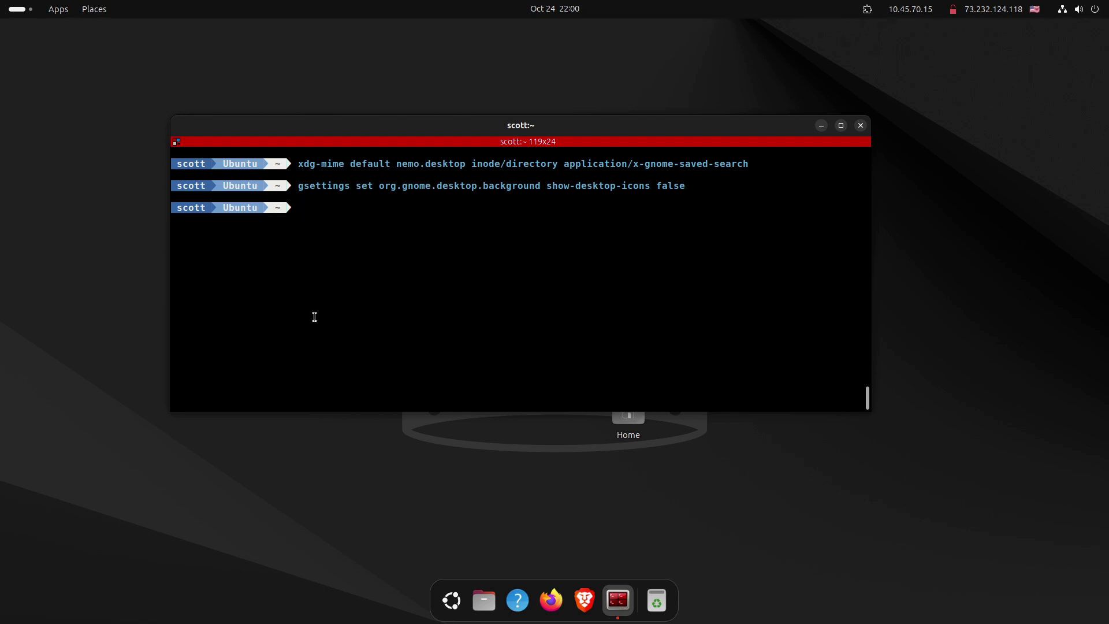
type("gsettings set org.nemo.desktop show-desktop-icons true")
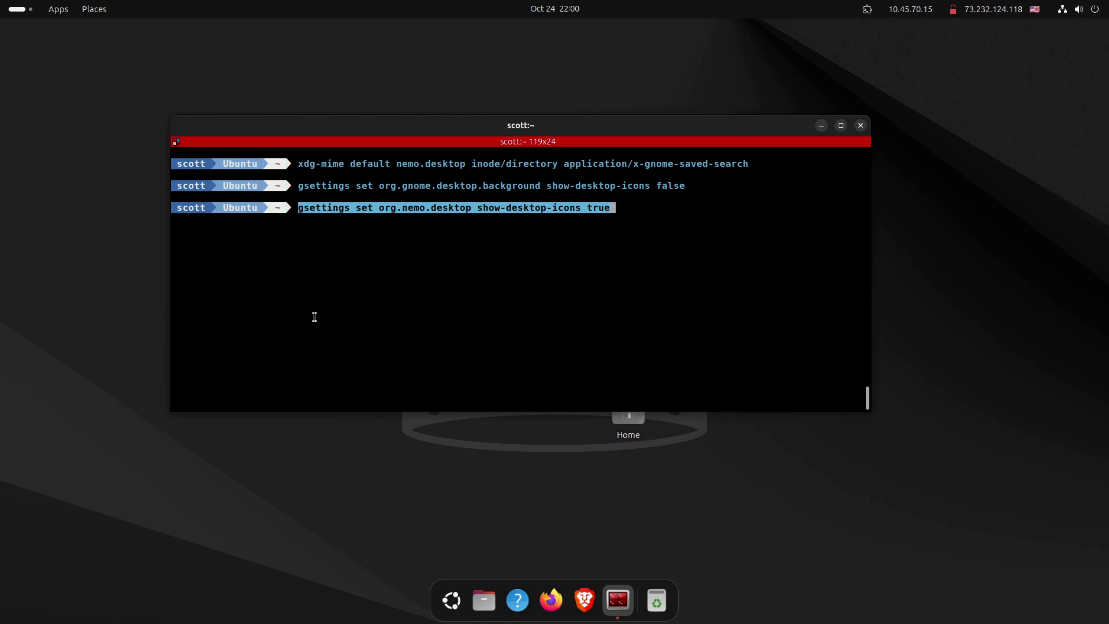
key("Return")
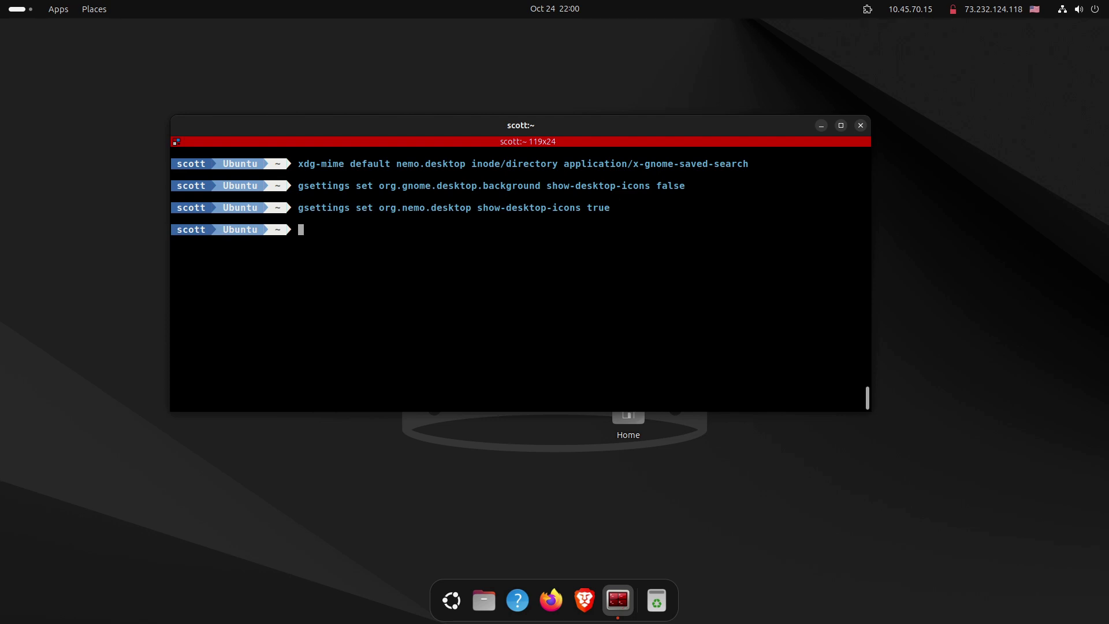
left_click(485, 604)
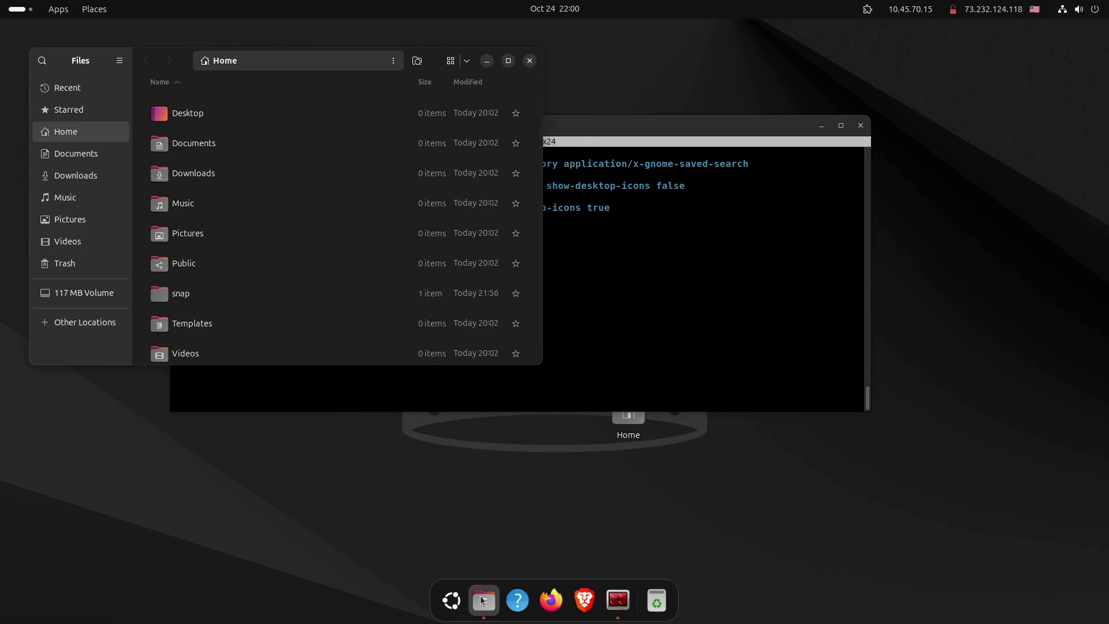
left_click(530, 61)
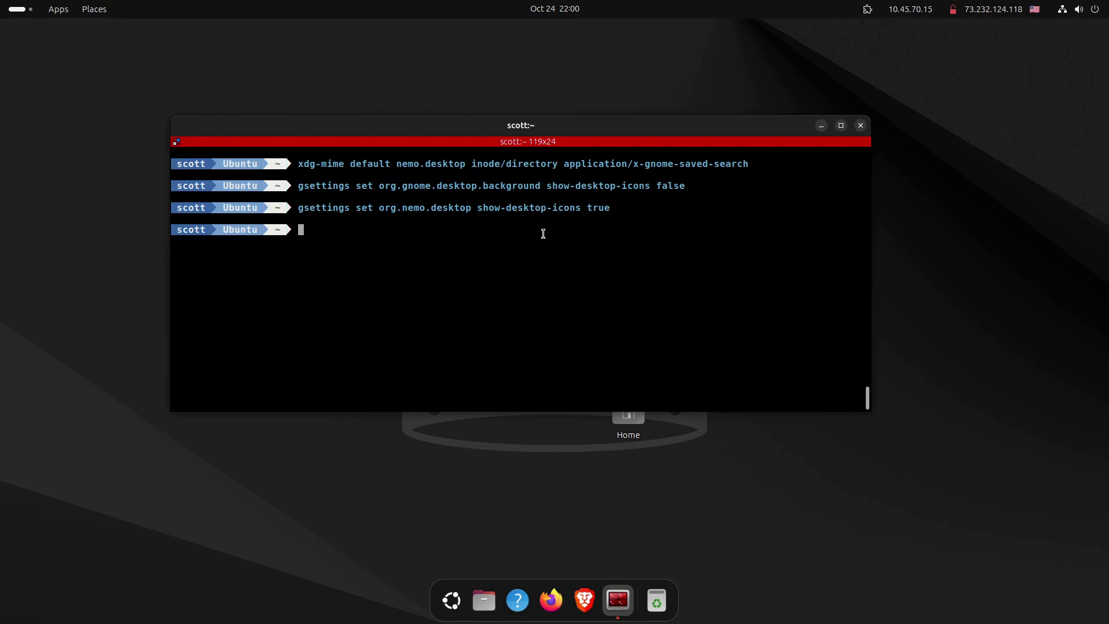
Step: Set the dash-to-dock click-action to 'minimize-or-previews' with gsettings and test it by minimizing and restoring the Files window from the dock
type("gsettings set org.gnome.shell.extensions.dash-to-dock click-action 'minimize-or-previews'")
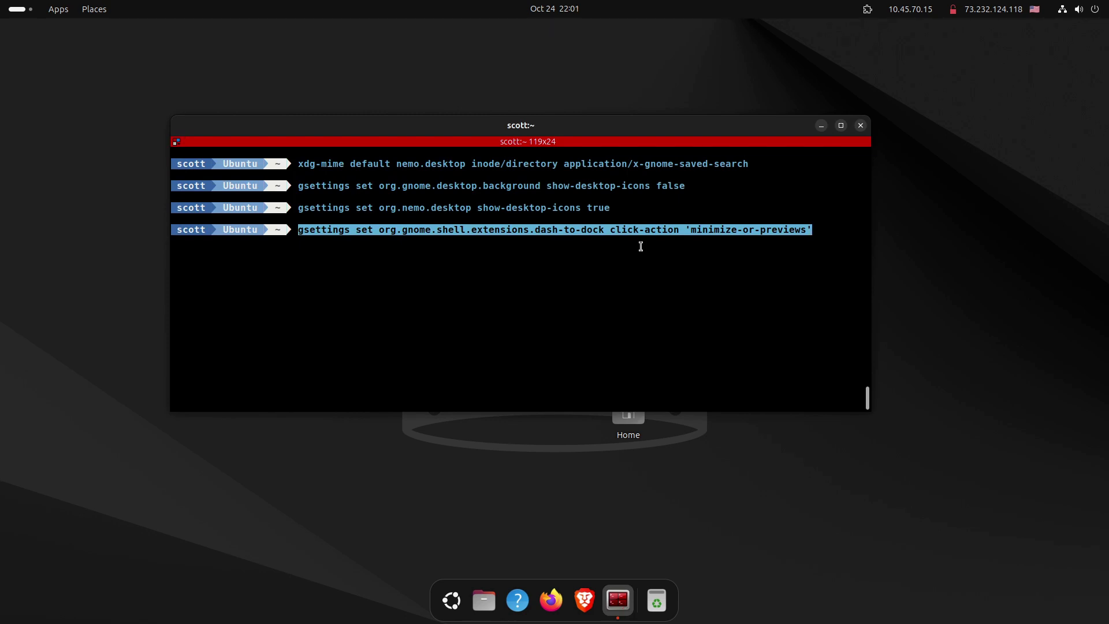
key("Return")
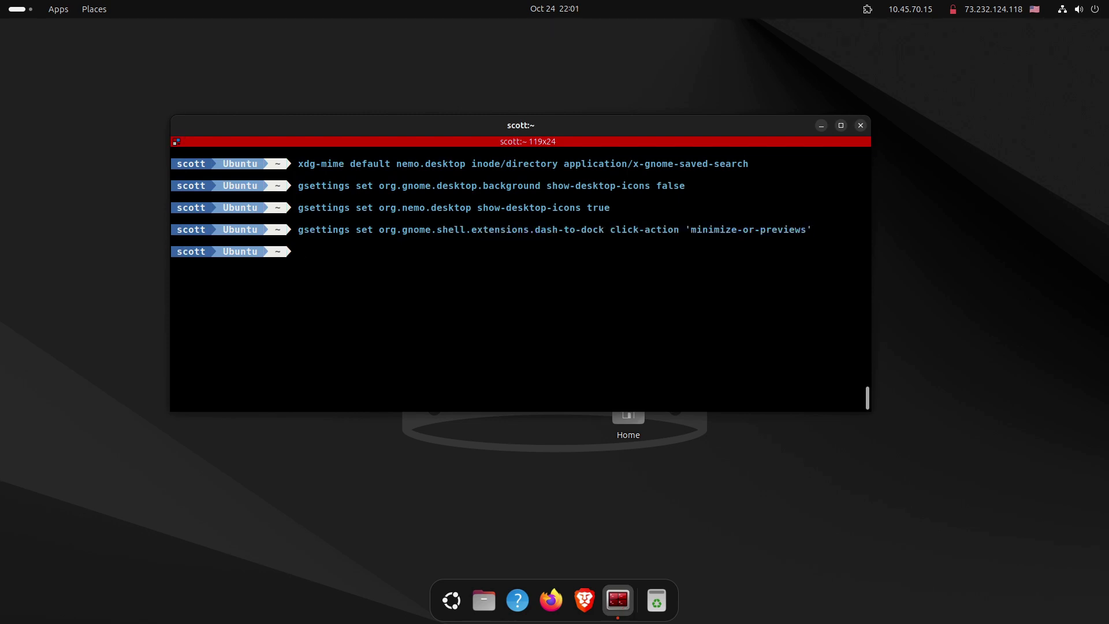
left_click(484, 602)
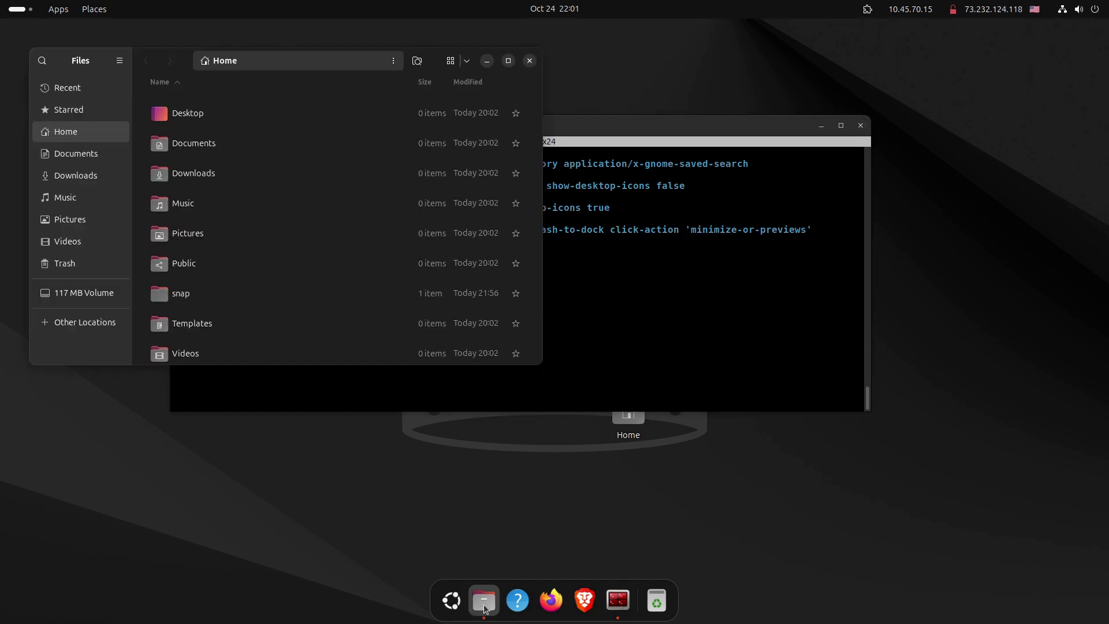
left_click(485, 609)
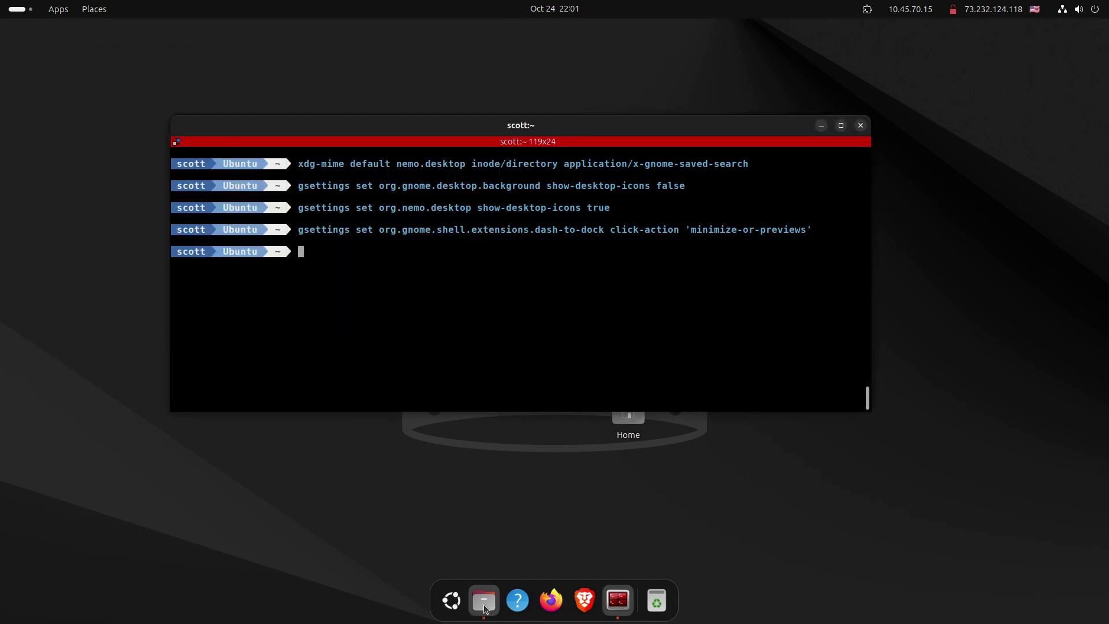
left_click(485, 608)
left_click(484, 608)
Step: Add a startup program named Nemo with the command nemo-desktop in Startup Applications Preferences
left_click(452, 601)
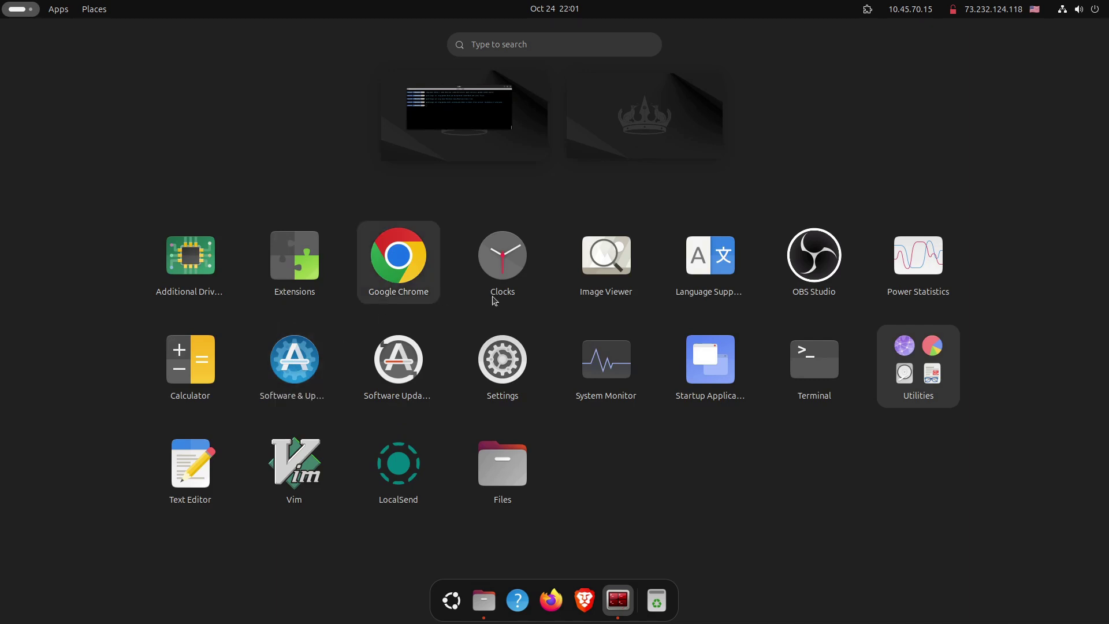
left_click(721, 371)
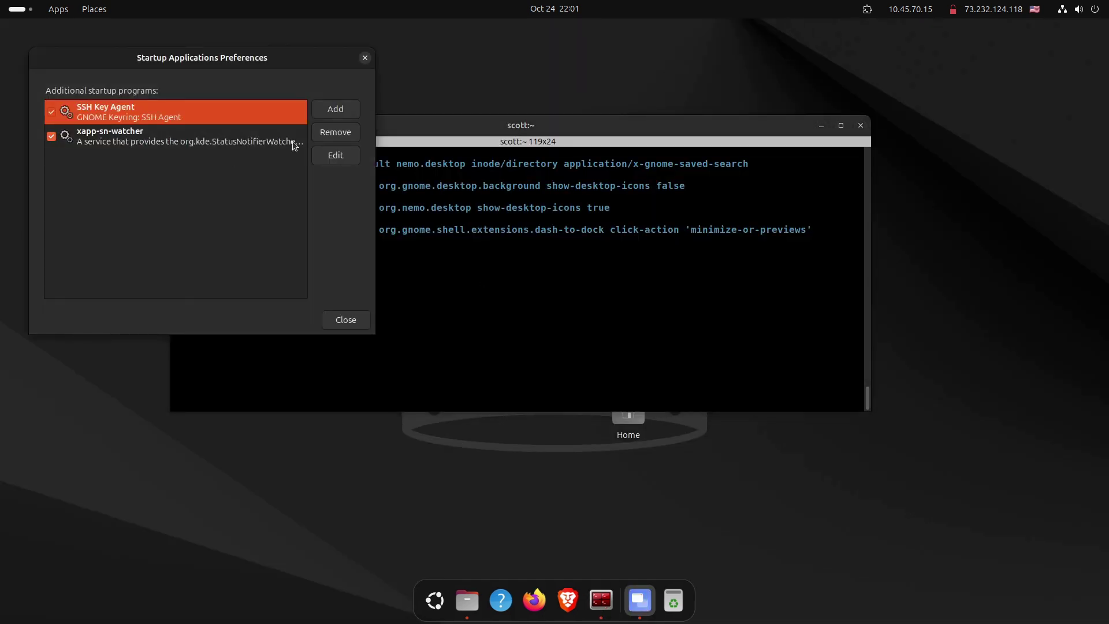
left_click(333, 108)
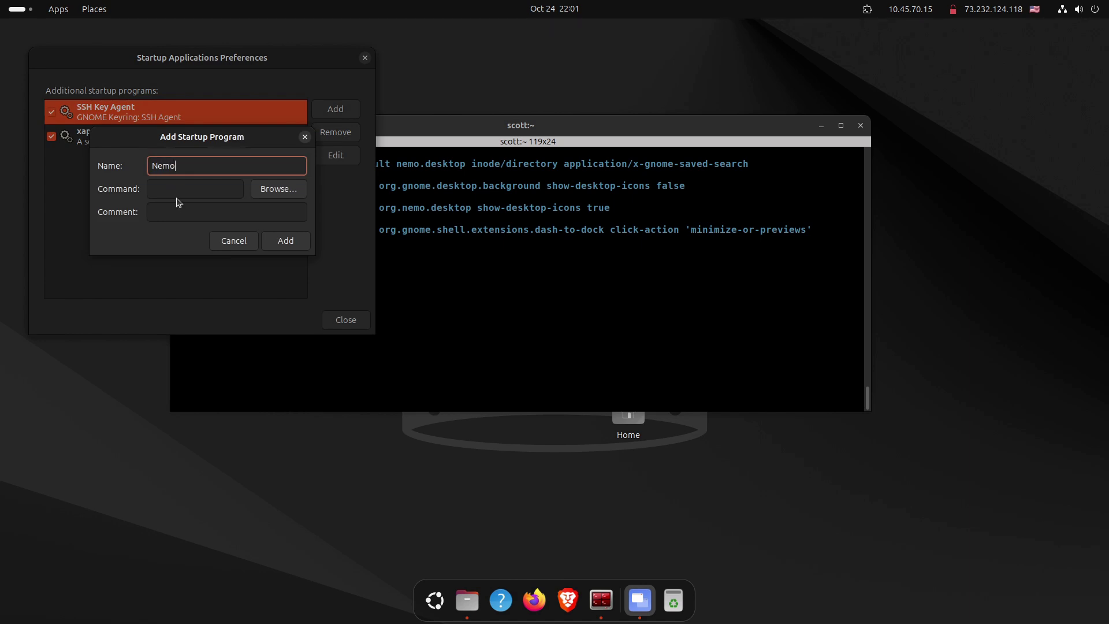
left_click(177, 191)
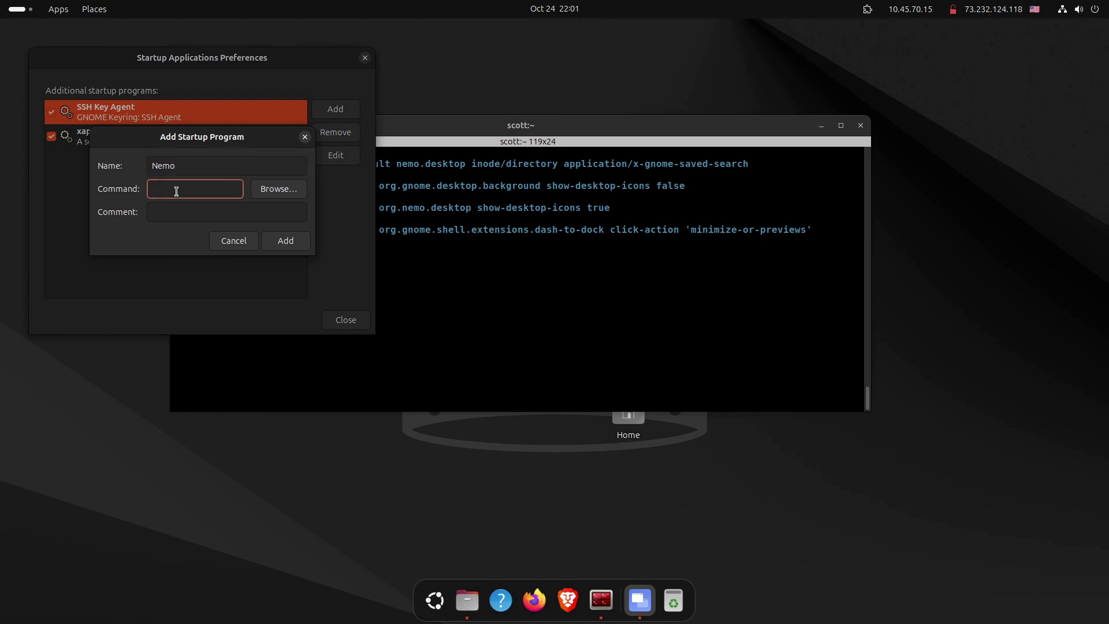
type("nemo-desktop")
left_click(285, 240)
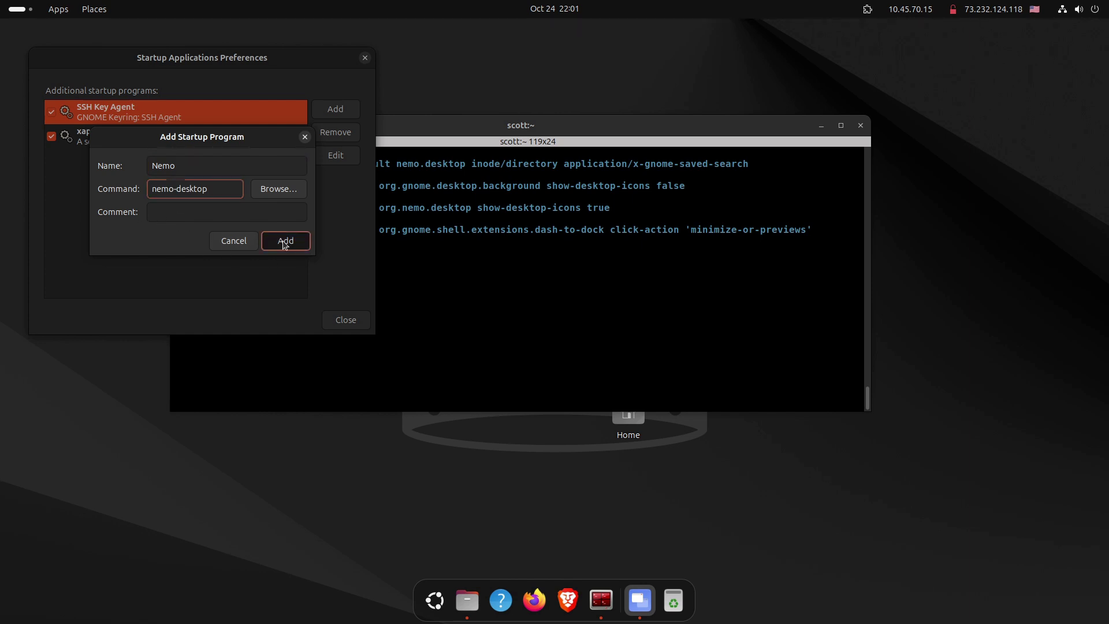
left_click(365, 58)
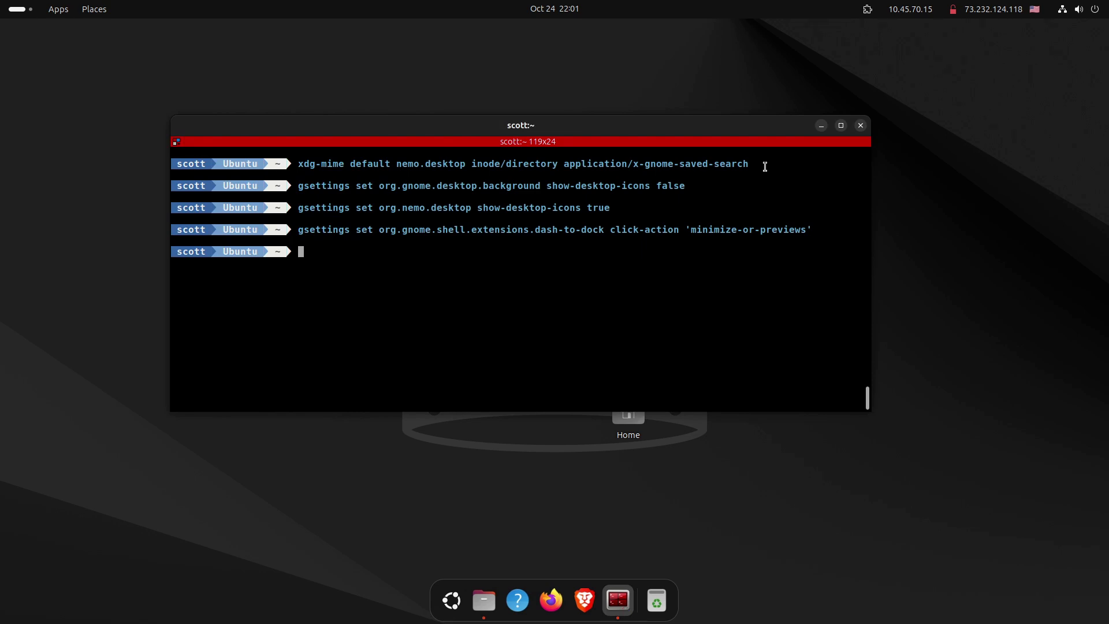
Step: Close the terminal and restart the desktop session to apply the Nemo changes
left_click(861, 125)
left_click(1082, 16)
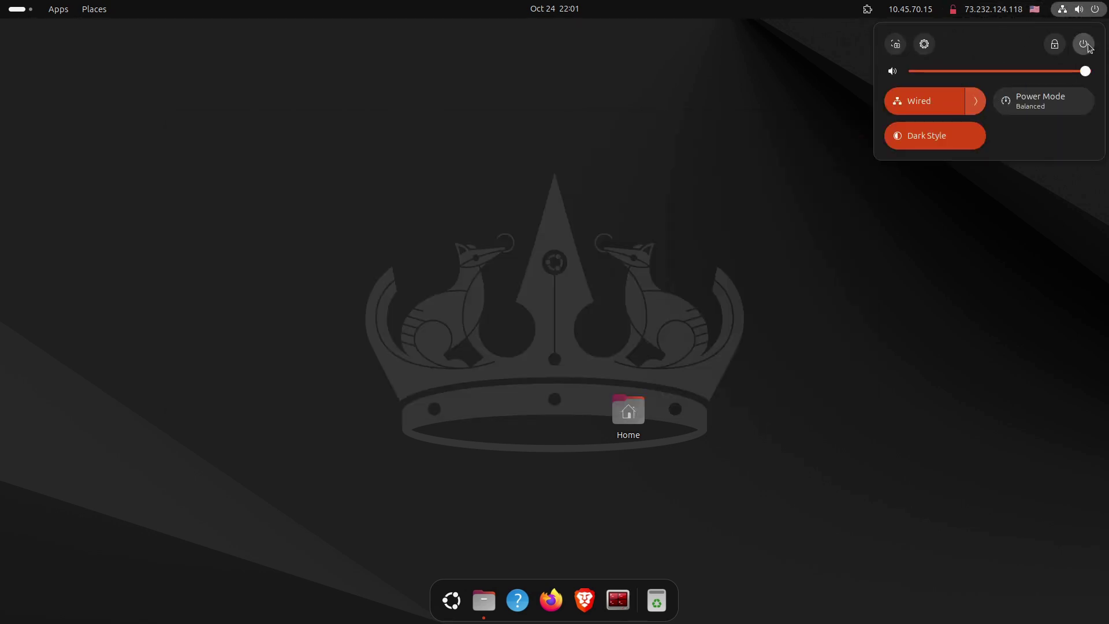
left_click(1084, 45)
left_click(942, 185)
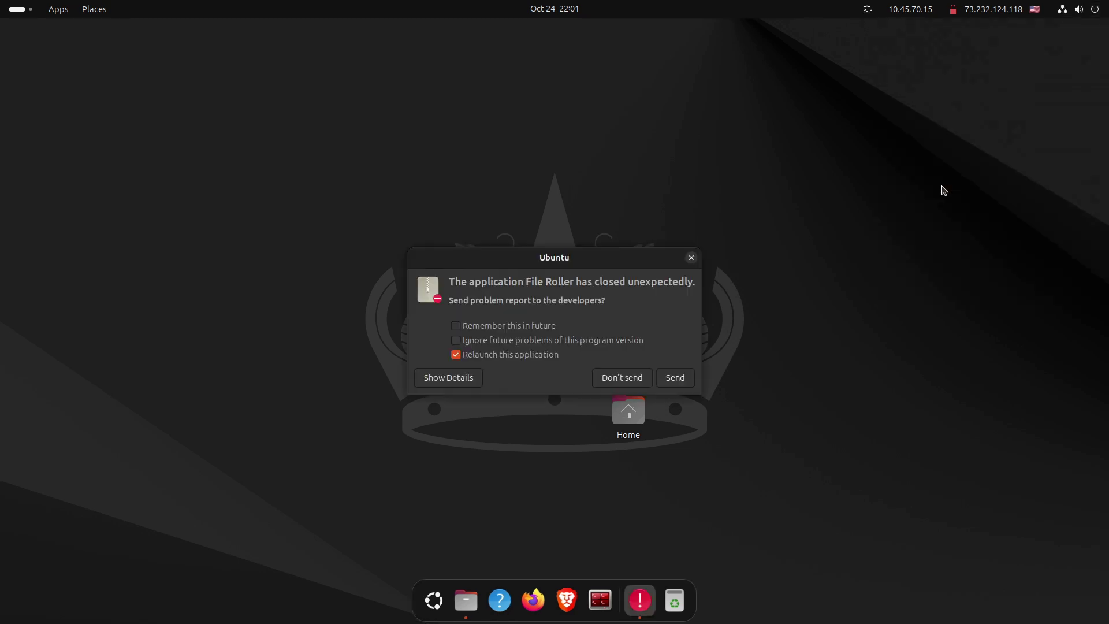
left_click(627, 357)
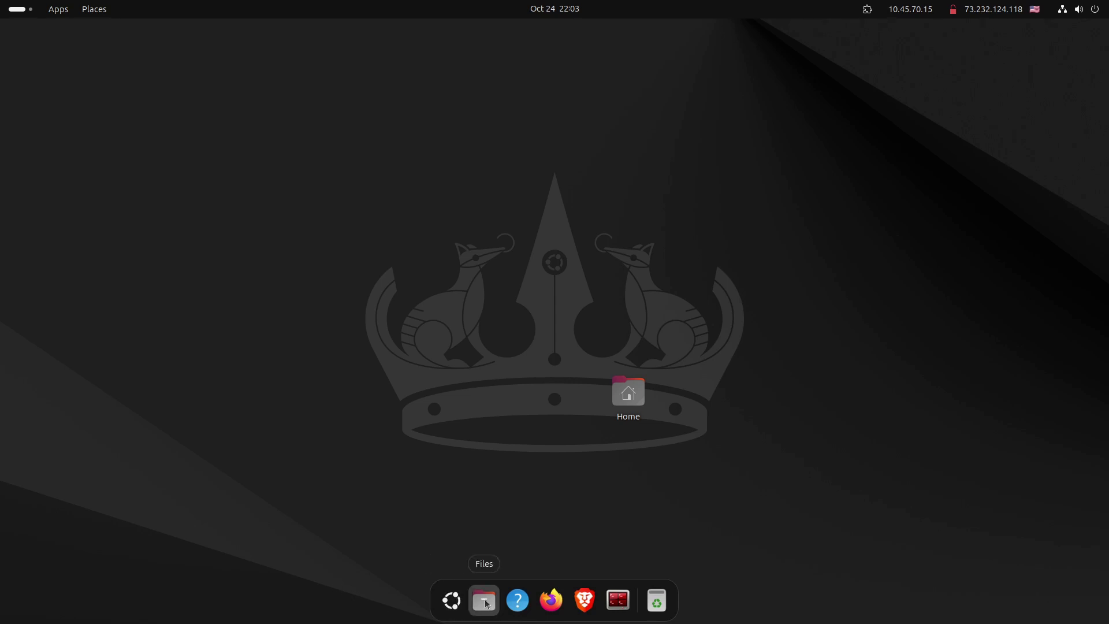
Step: Check which file manager the dock opens, close it, and open a new terminal window placed nearer the screen centre
left_click(486, 602)
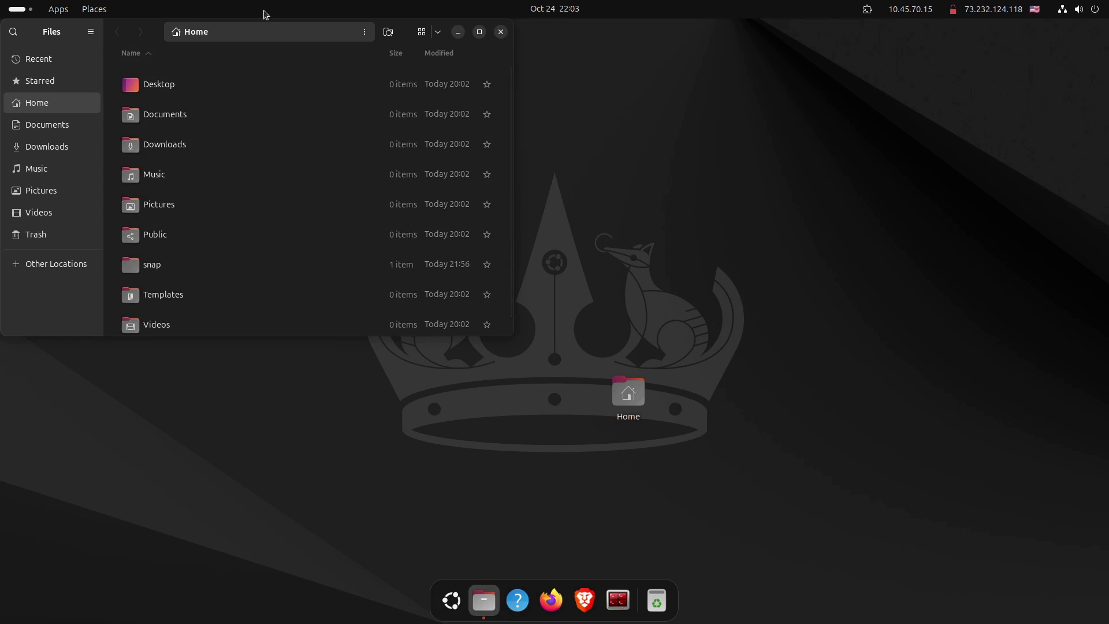
left_click(500, 32)
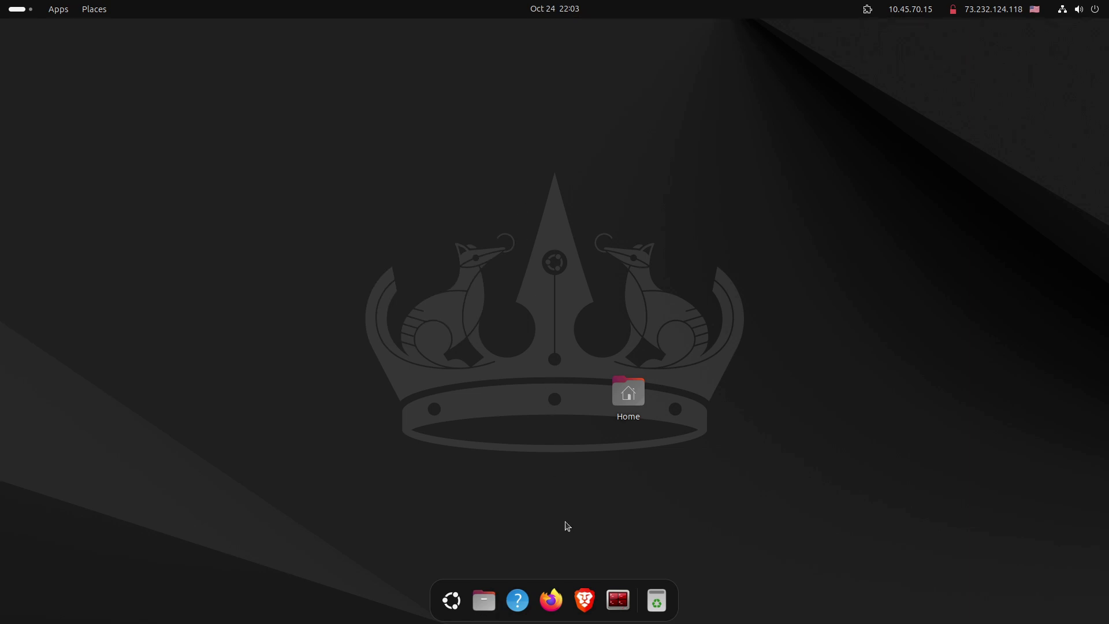
key("ctrl+alt+t")
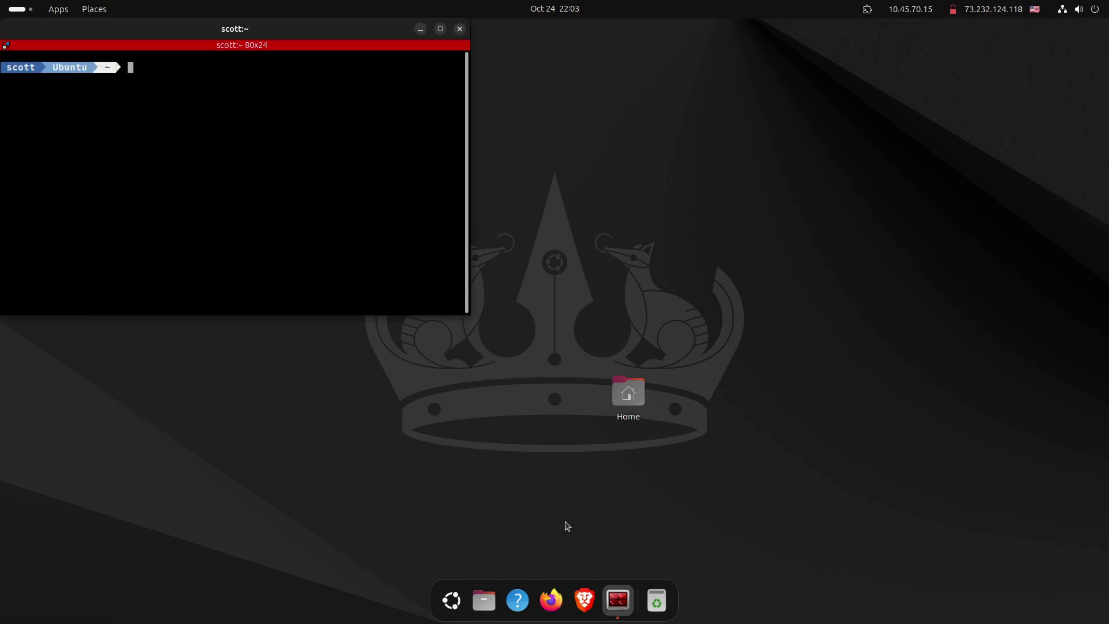
left_click_drag(265, 32, 408, 94)
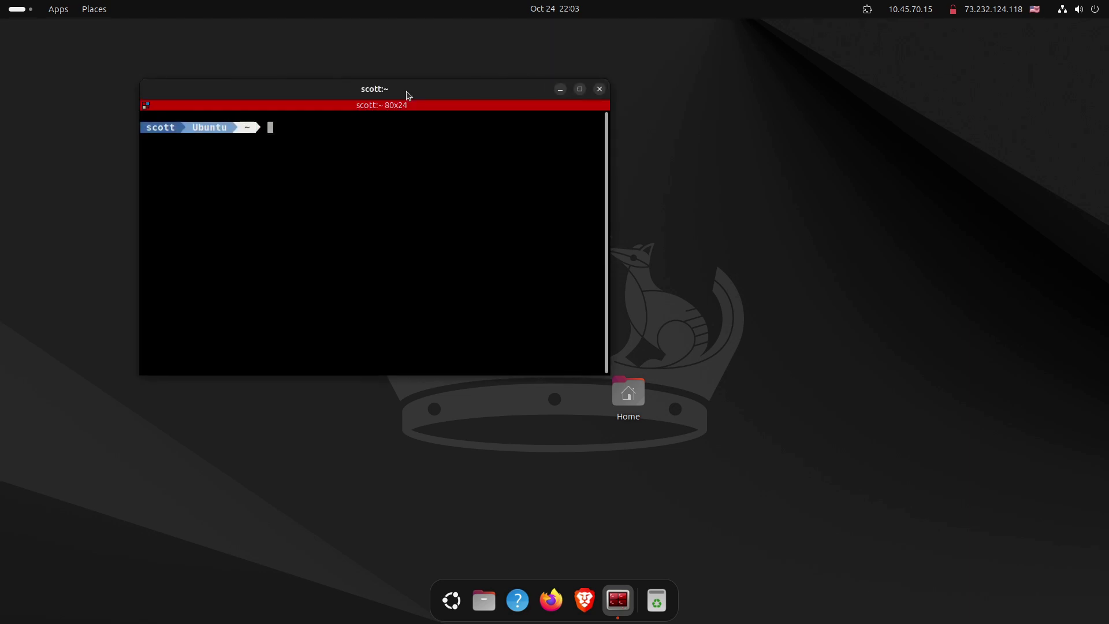
Step: Purge Nautilus with sudo apt remove --purge nautilus, entering the account password and answering Y to the removal prompt
type("sudo apt remove --purge")
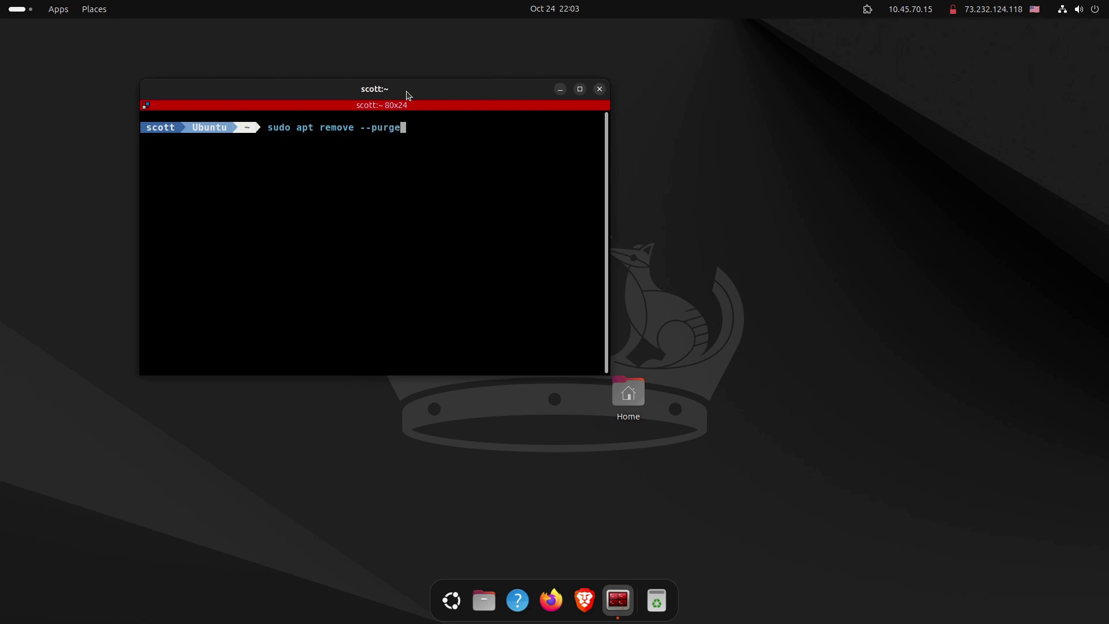
type(" nautilus")
key("Return")
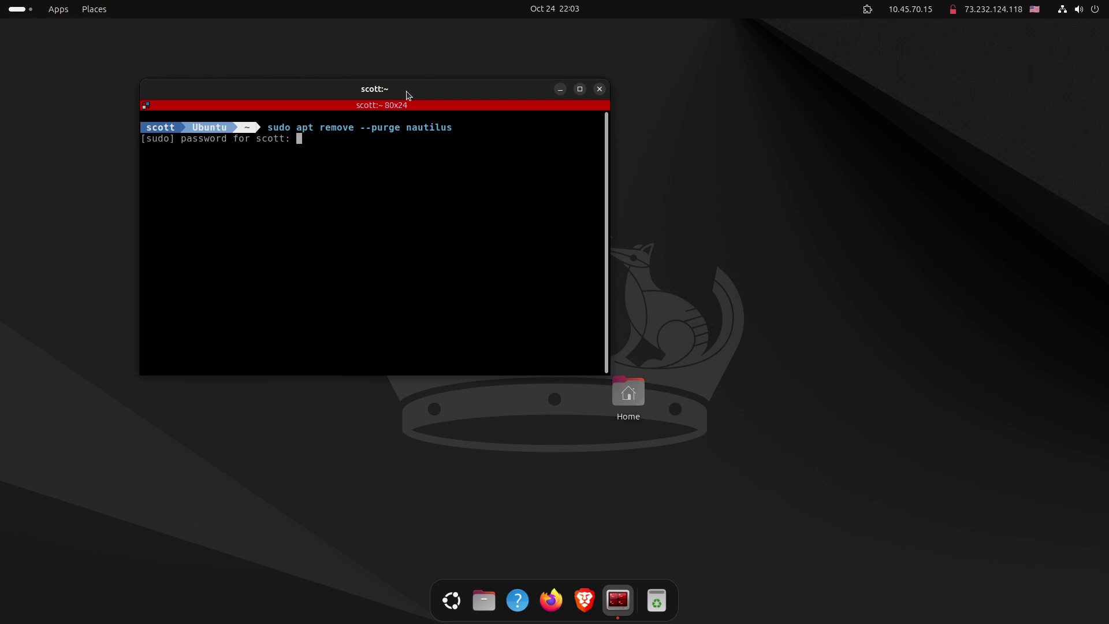
key("Return")
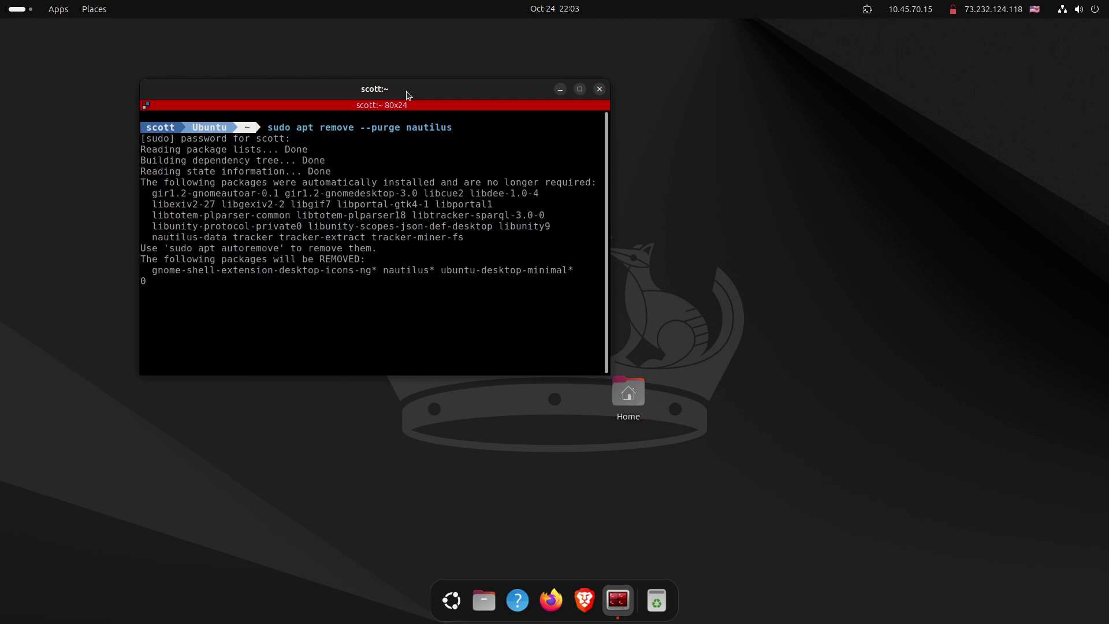
type("Y")
key("Return")
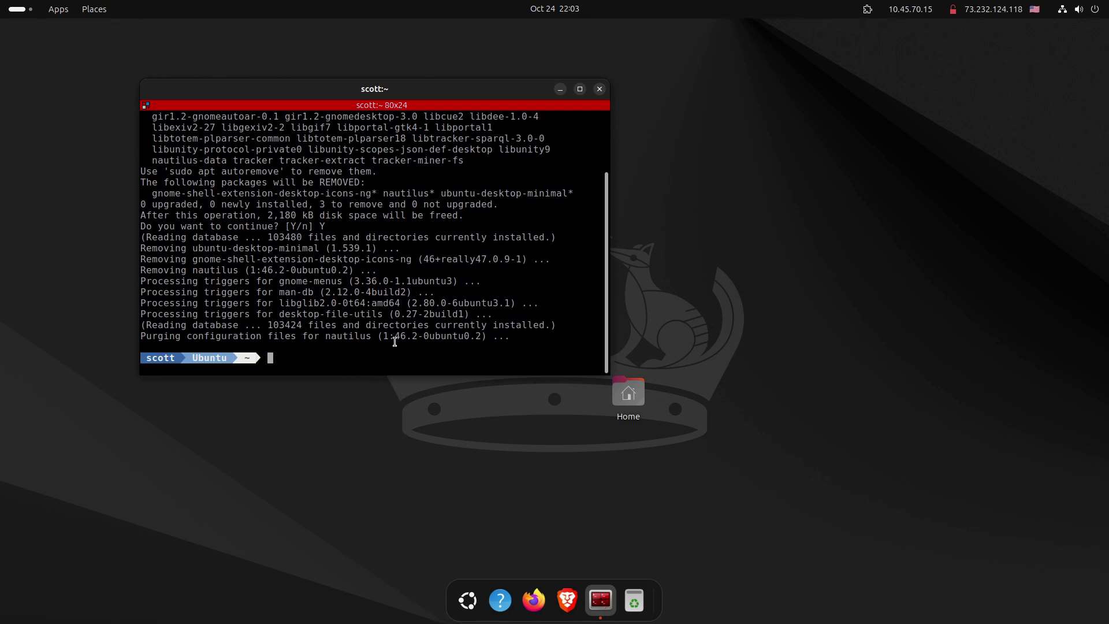
Step: Launch Files from the application grid and pin it to the dock
left_click(467, 600)
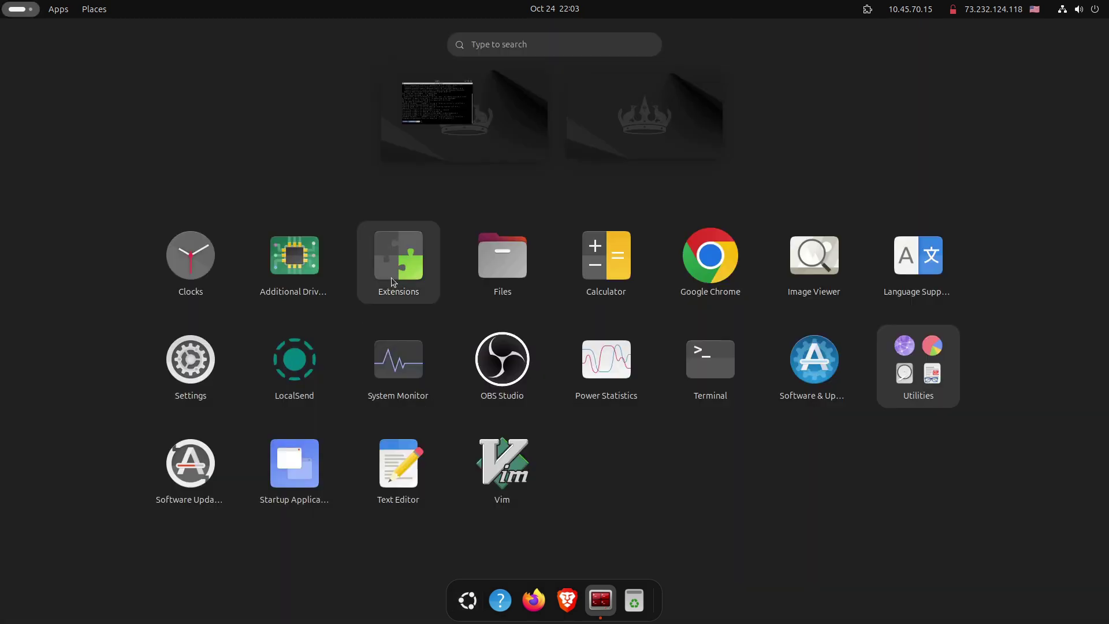
left_click(511, 267)
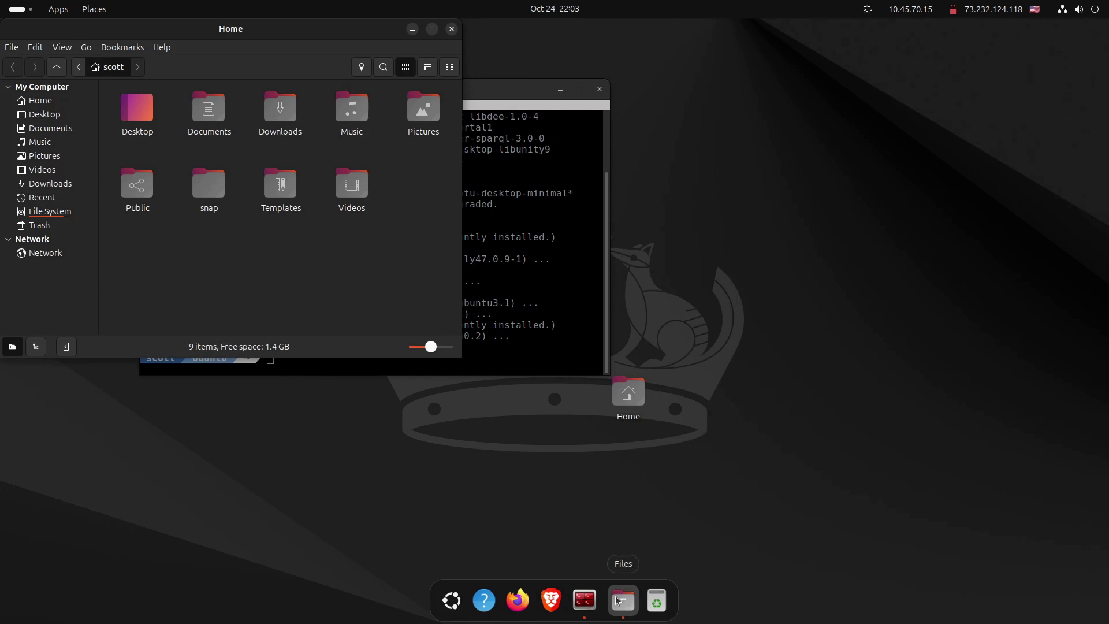
right_click(617, 601)
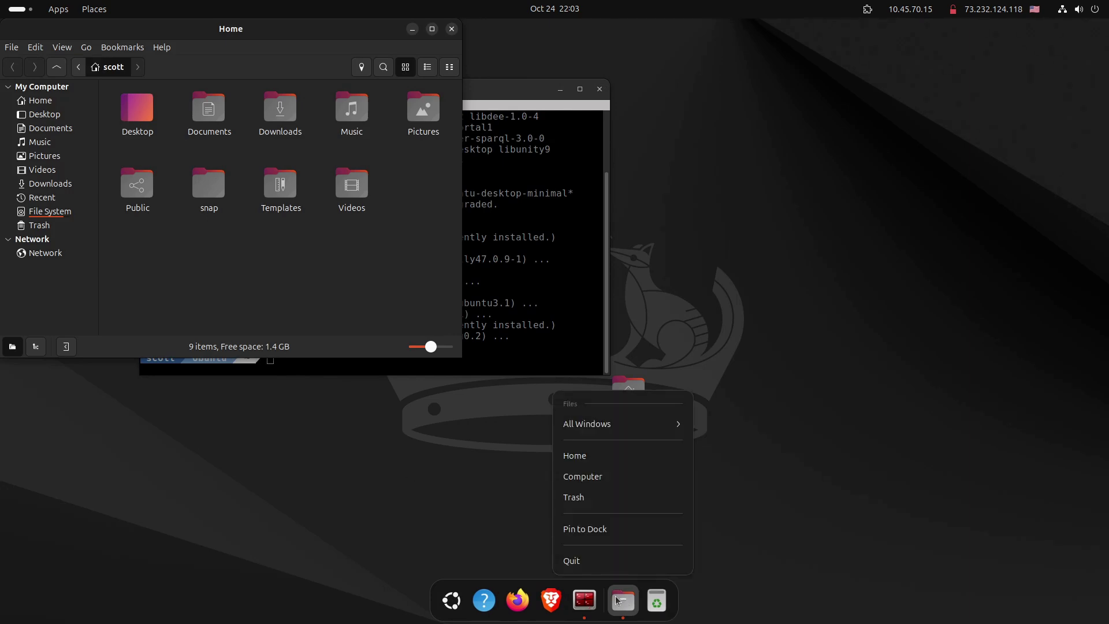
left_click(605, 533)
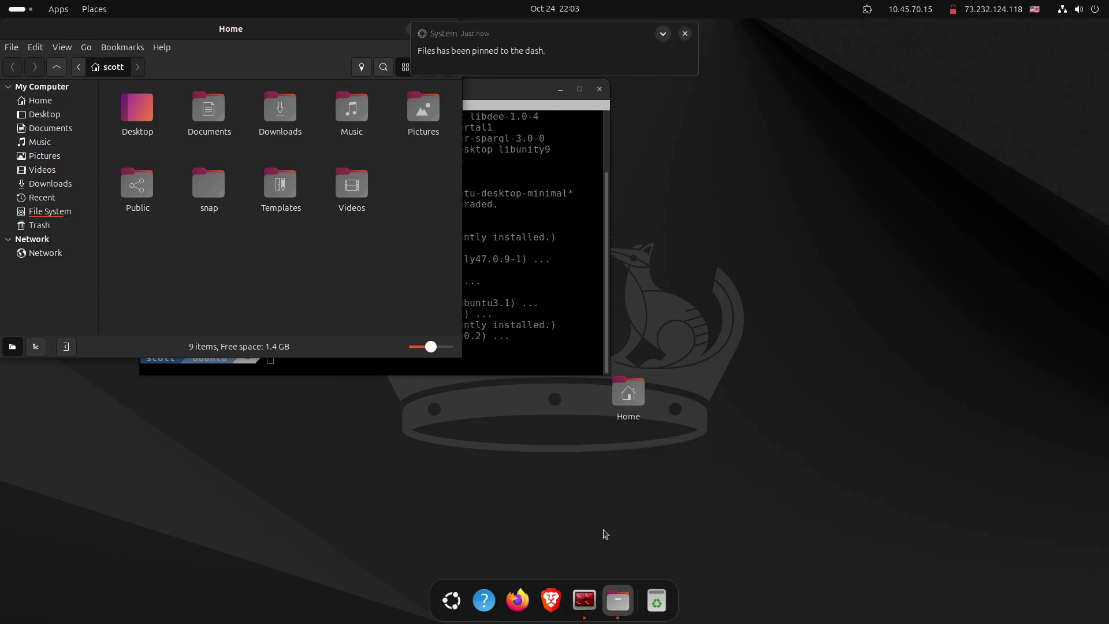
right_click(626, 598)
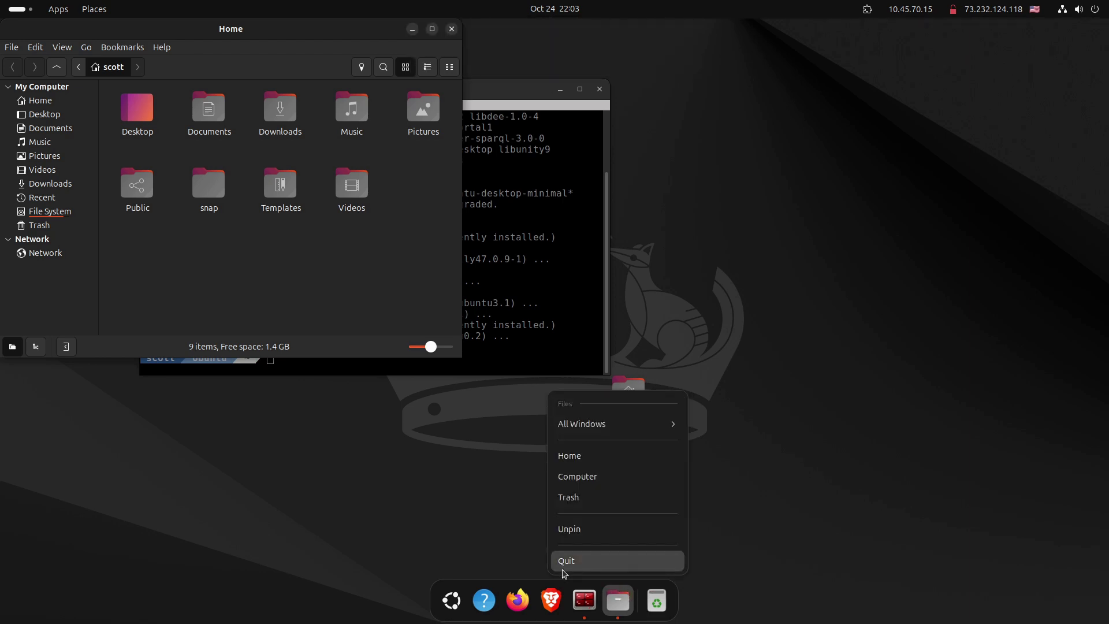
left_click(613, 604)
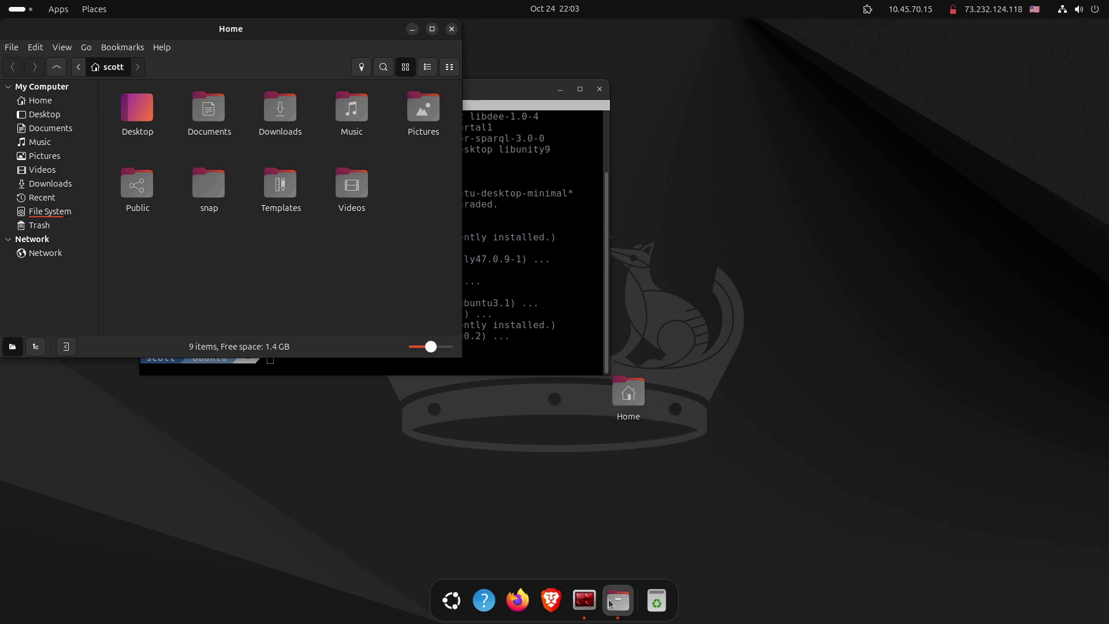
Step: Reorder the dock so that Files comes first, followed by Brave and Firefox
left_click(449, 604)
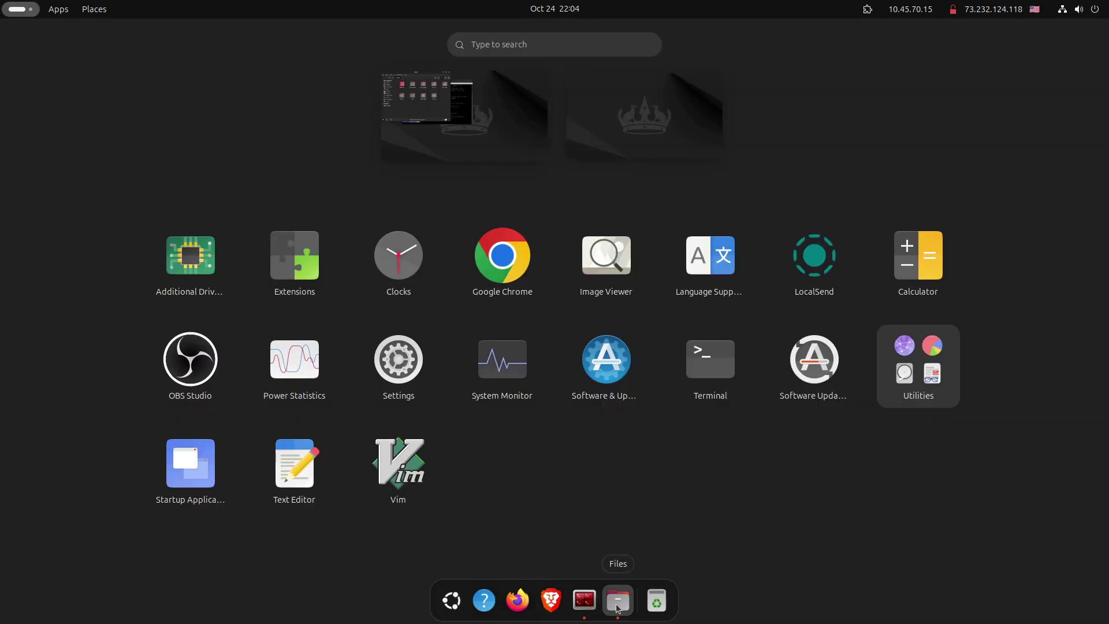
left_click_drag(618, 608, 484, 564)
left_click_drag(464, 604, 465, 605)
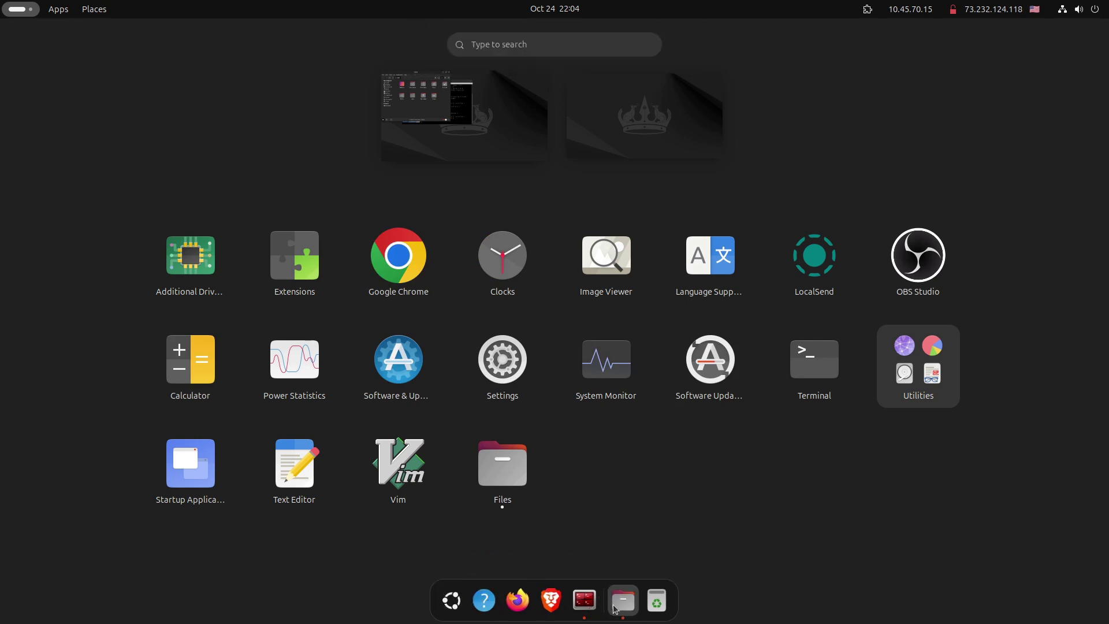
left_click_drag(622, 601, 475, 603)
left_click_drag(584, 604, 475, 602)
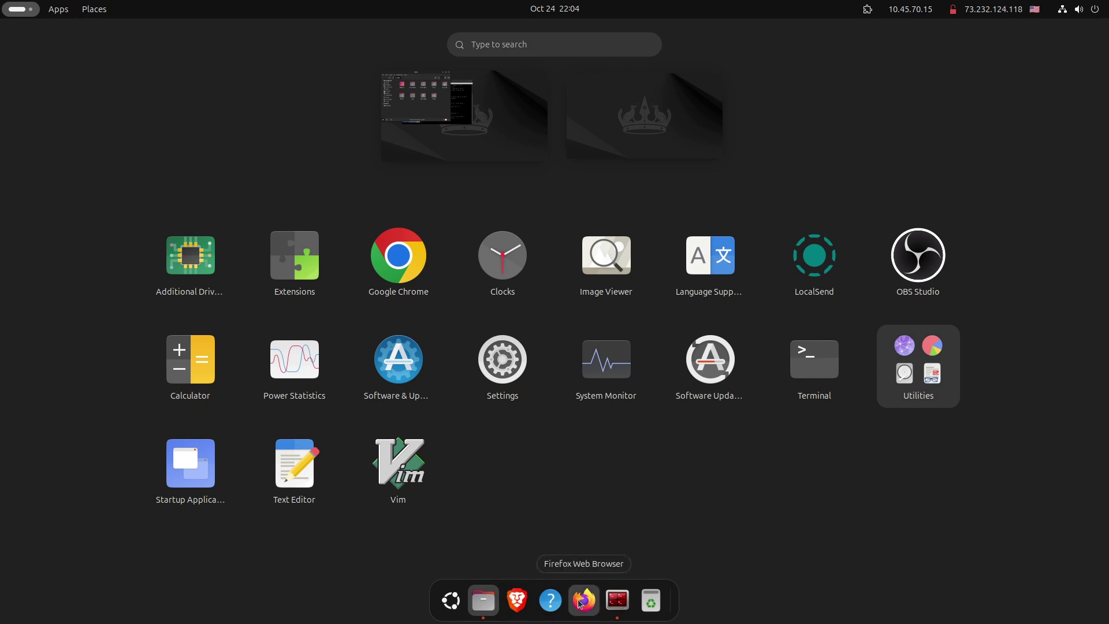
mouse_move(581, 603)
left_mouse_down()
mouse_move(540, 601)
mouse_move(559, 602)
left_mouse_up()
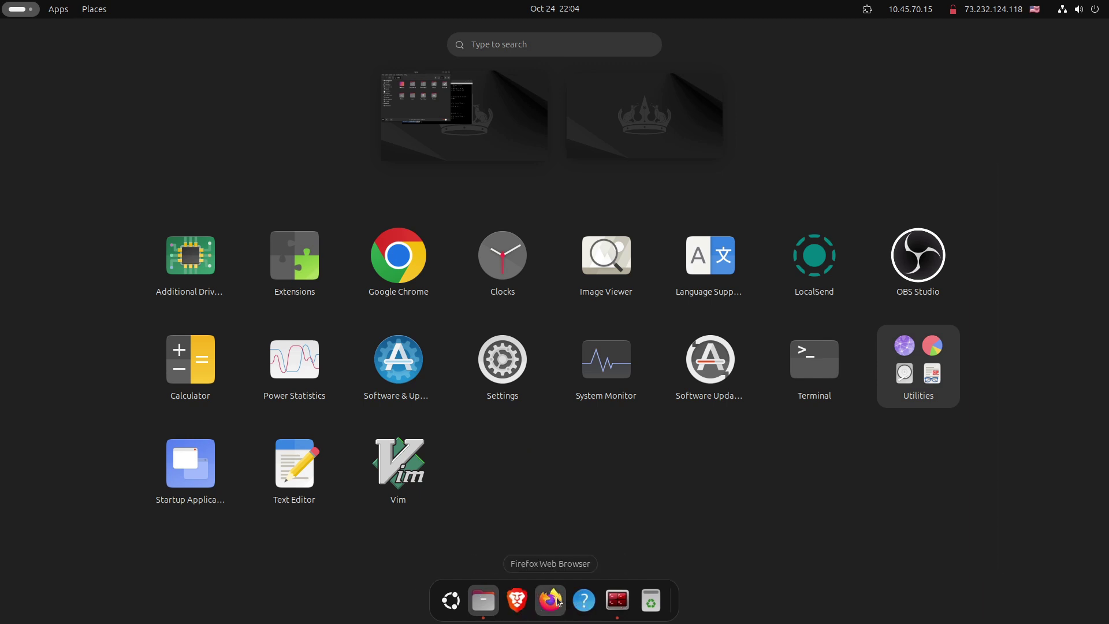
Step: Unpin Help from the dock and leave the application grid
right_click(586, 602)
left_click(565, 568)
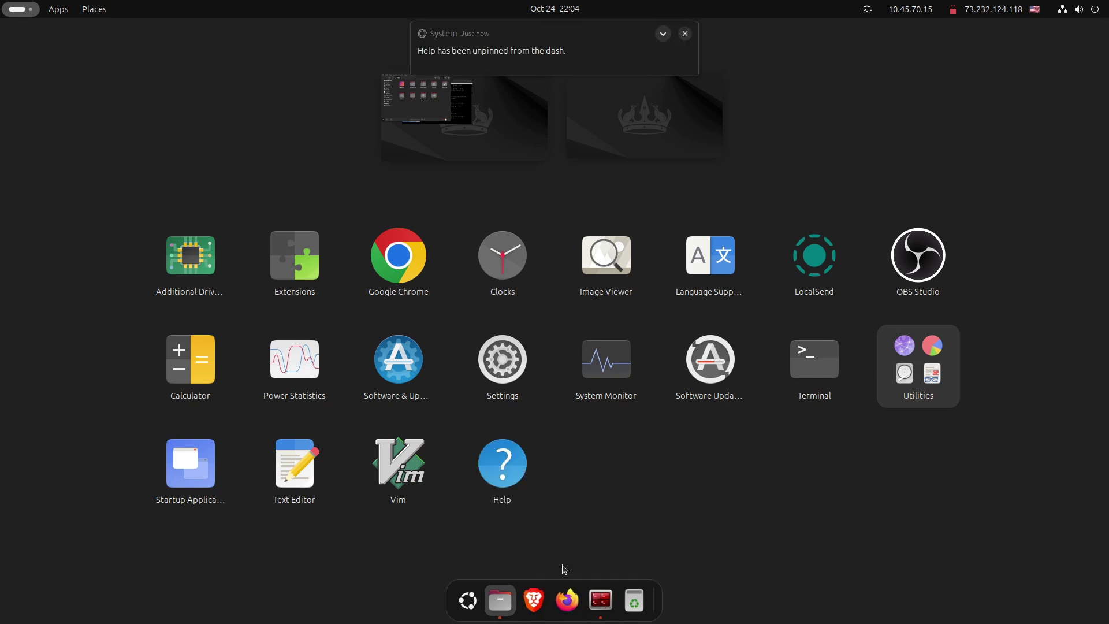
left_click(666, 547)
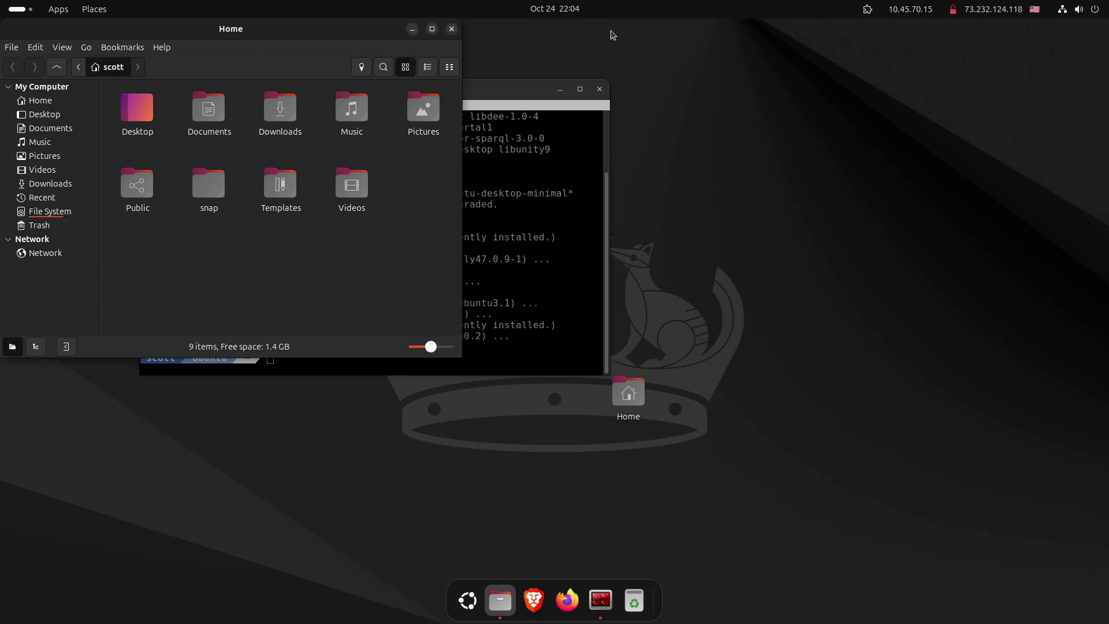
Step: Close and reopen the file manager, place its window nearer the screen centre, and check its name and version in the About information
left_click(452, 28)
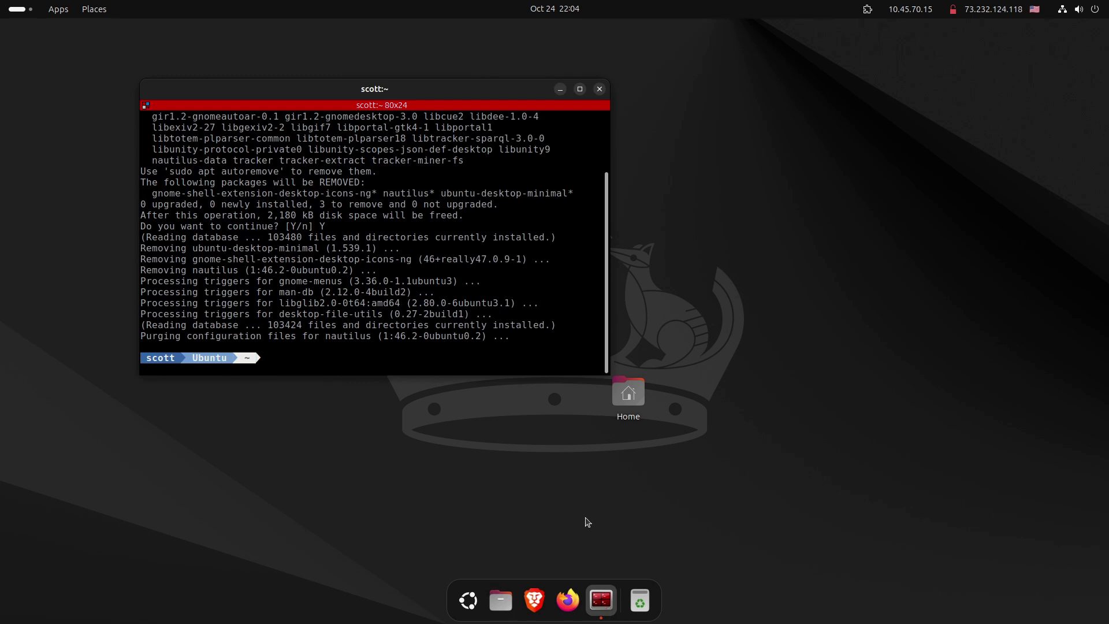
key("super+e")
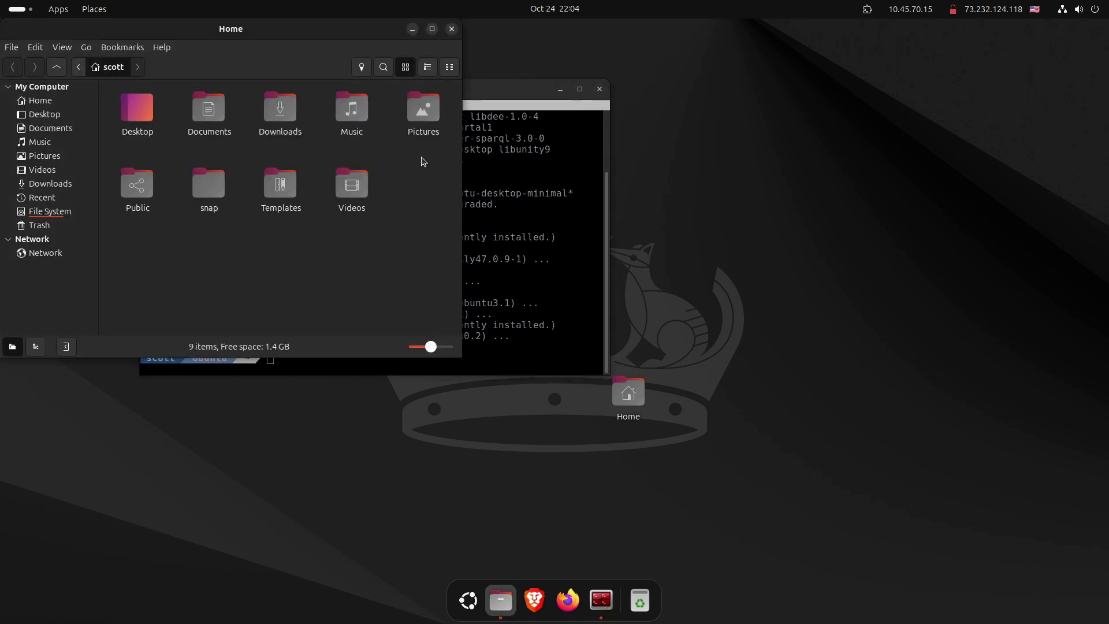
left_click_drag(417, 108, 552, 99)
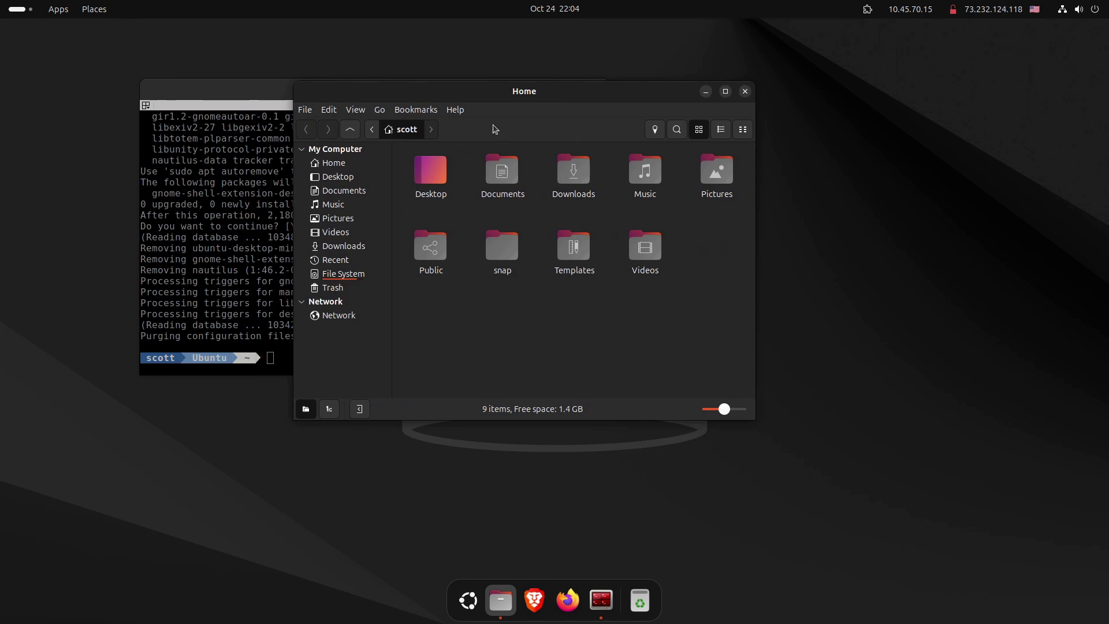
left_click(456, 110)
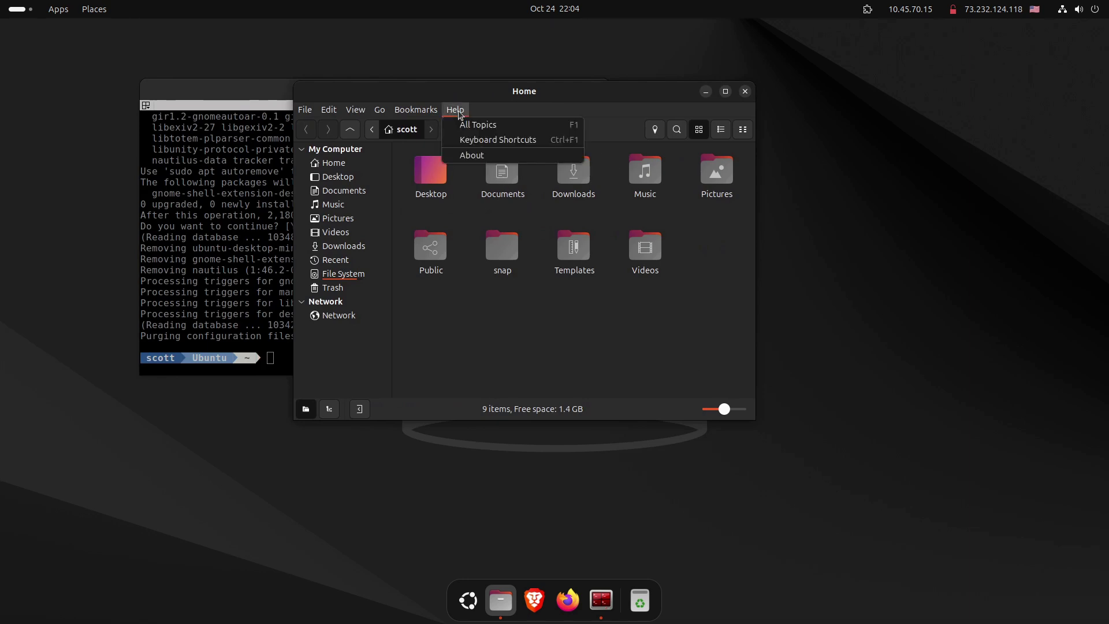
left_click(463, 158)
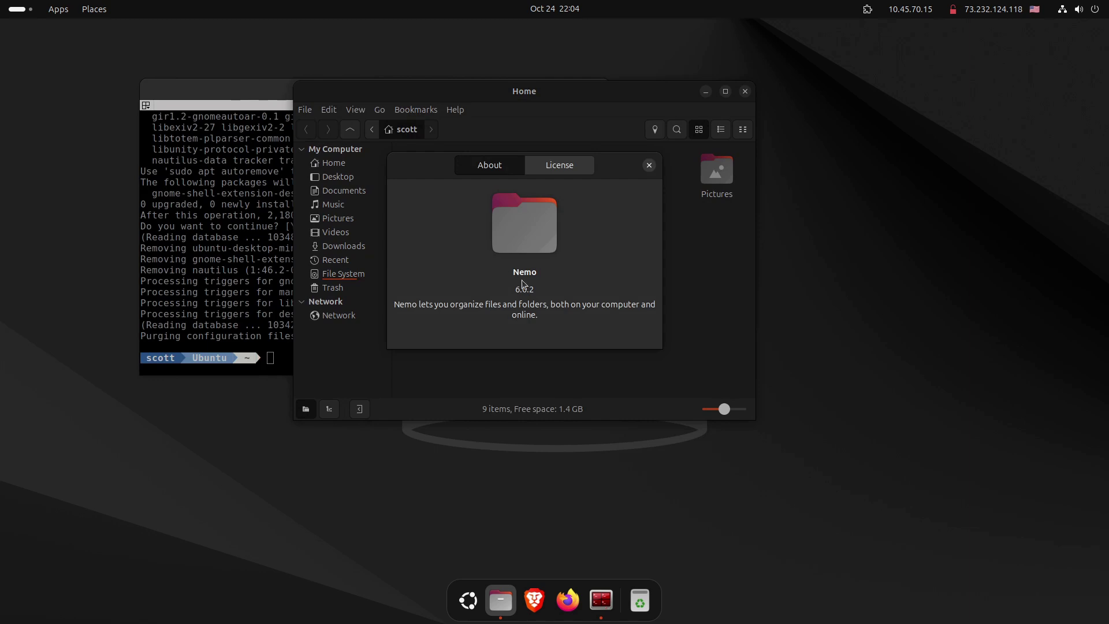
left_click(650, 167)
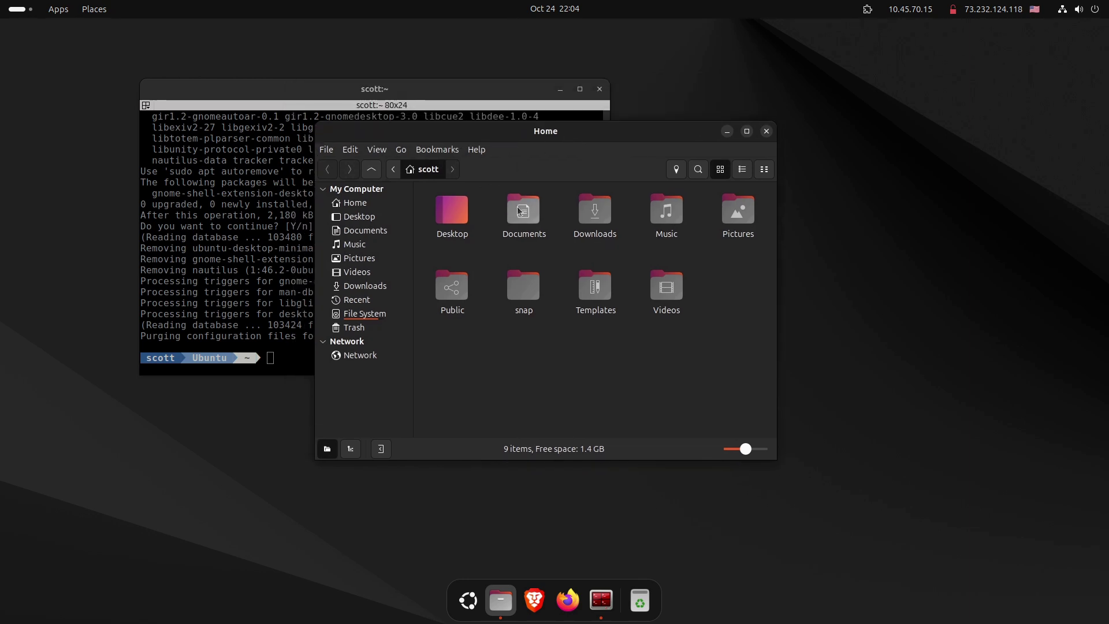
Step: Browse the Downloads and Templates folders from the home folder, trying list view before returning to icon view
double_click(604, 207)
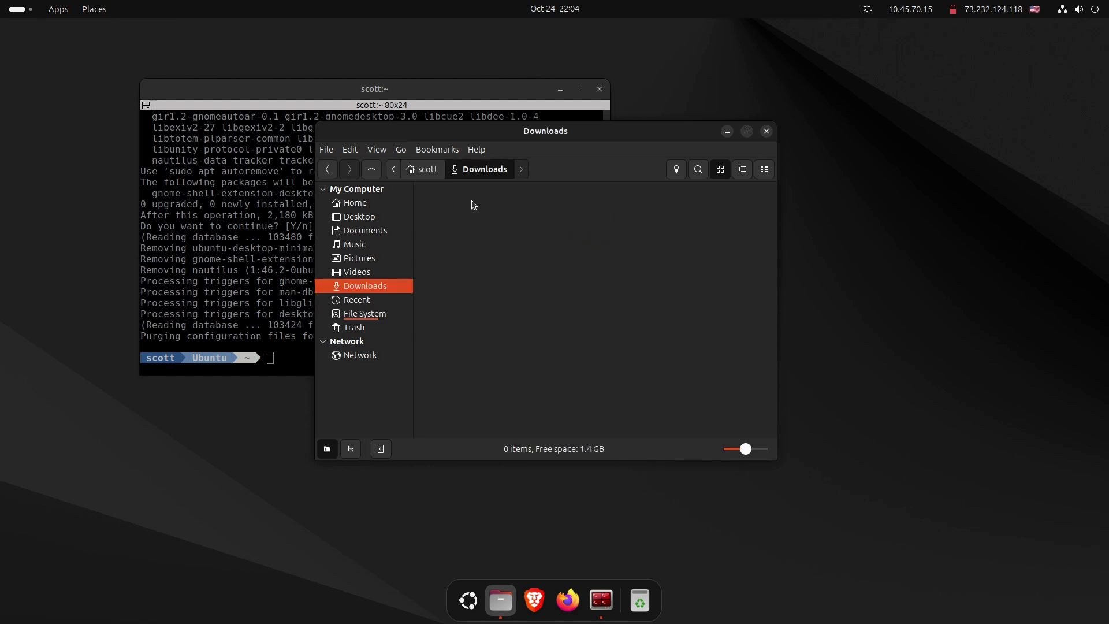
left_click(429, 169)
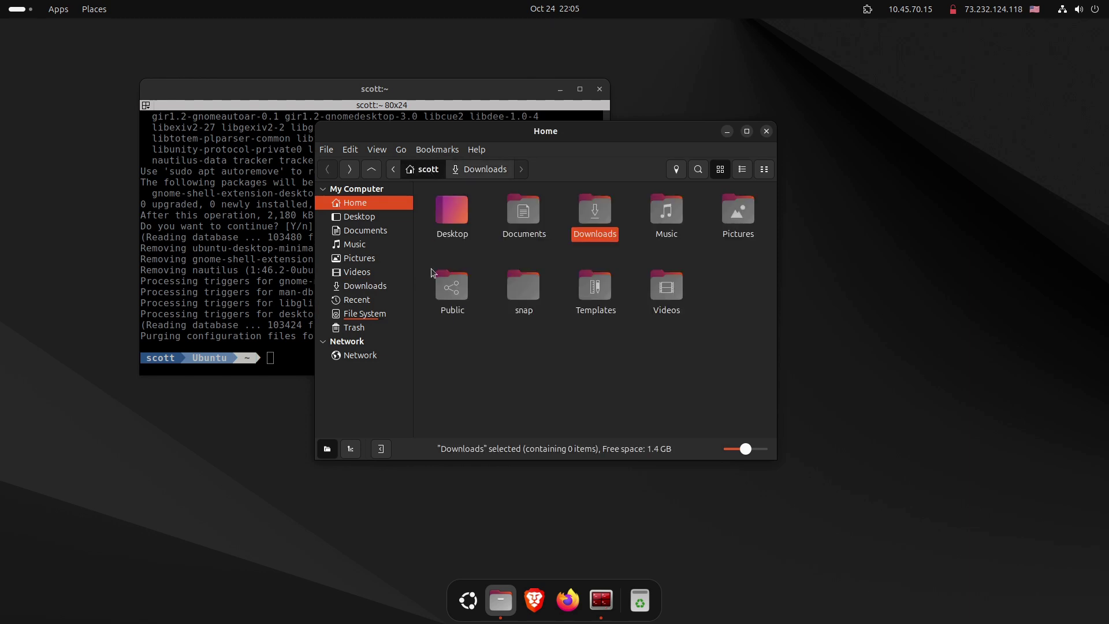
left_click(742, 170)
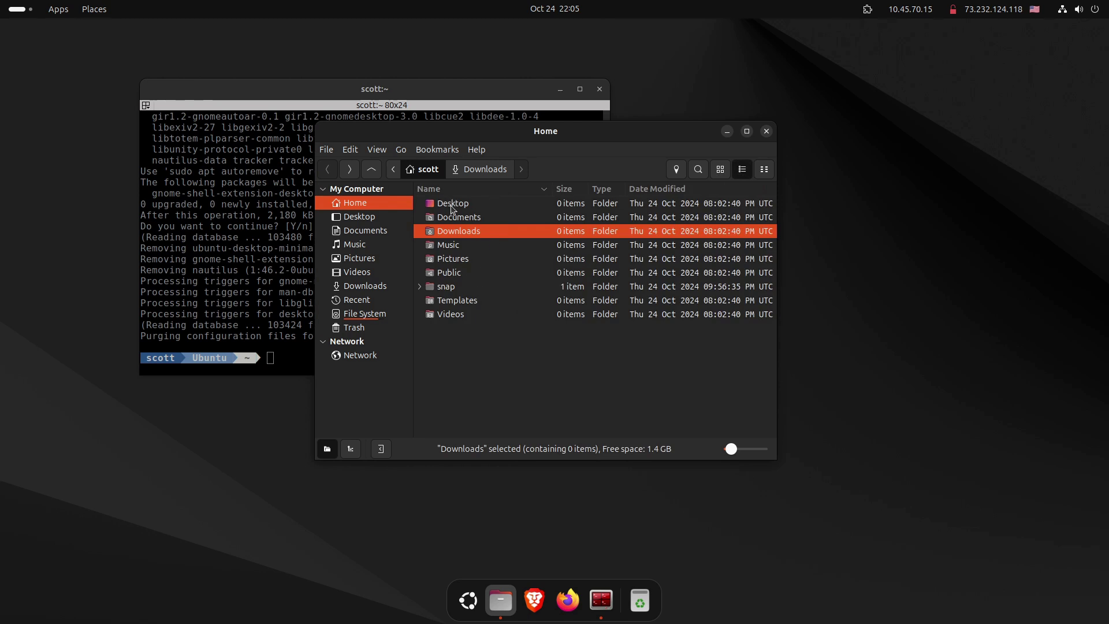
left_click(451, 304)
double_click(451, 307)
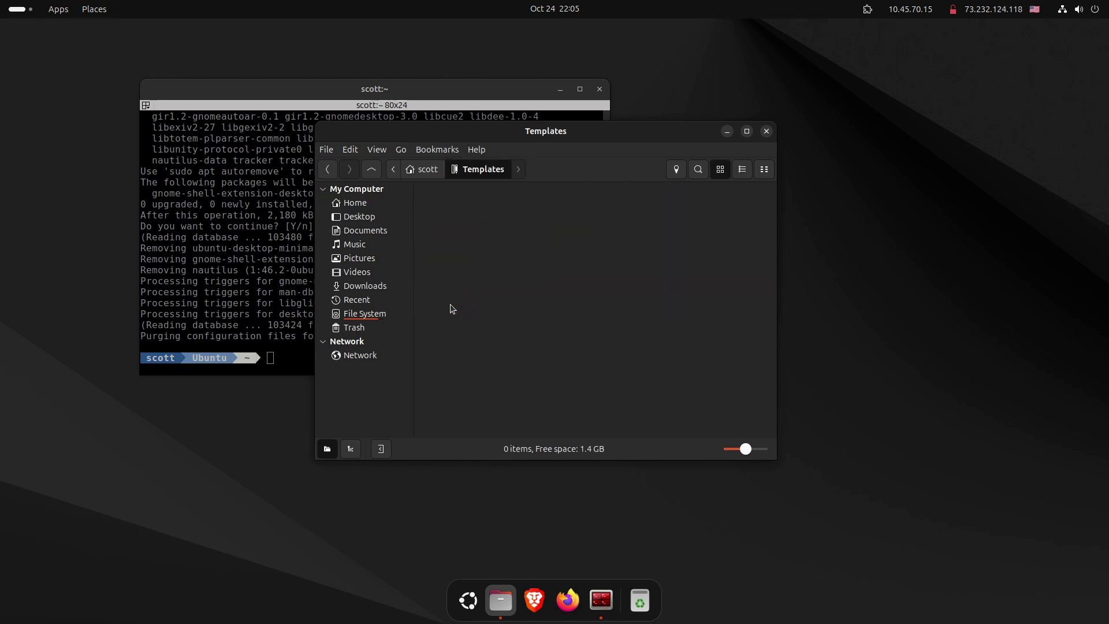
left_click(432, 170)
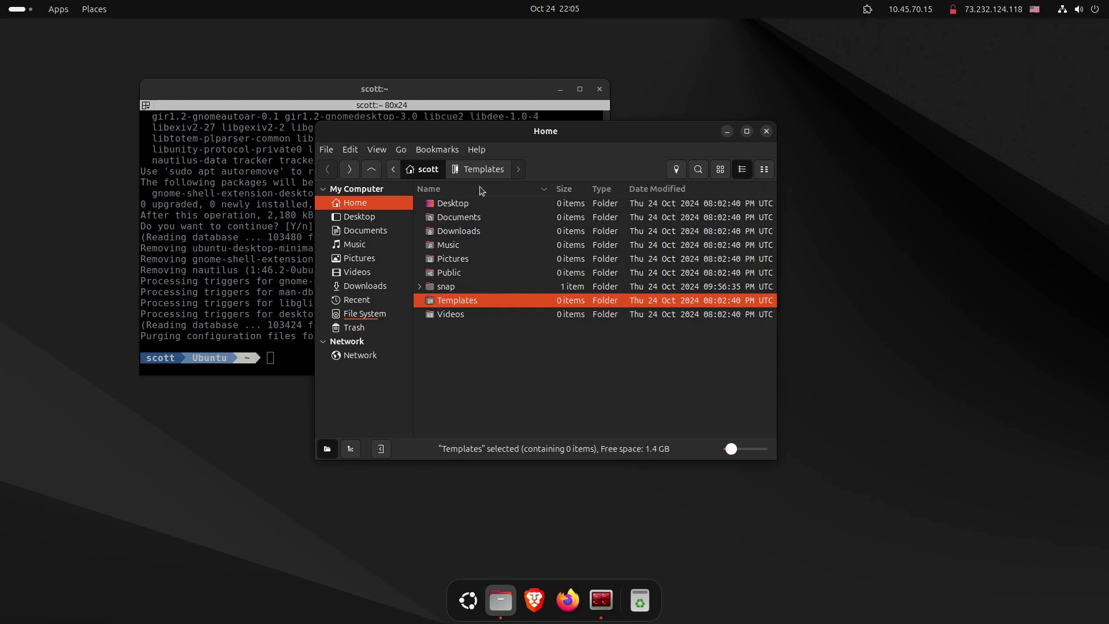
left_click(720, 169)
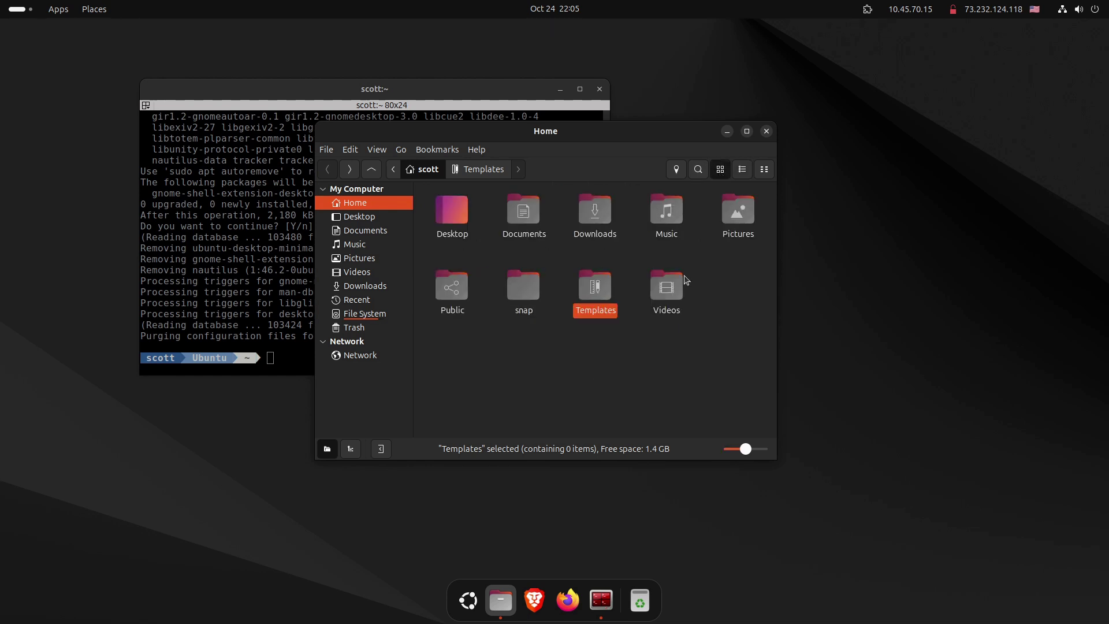
left_click(659, 364)
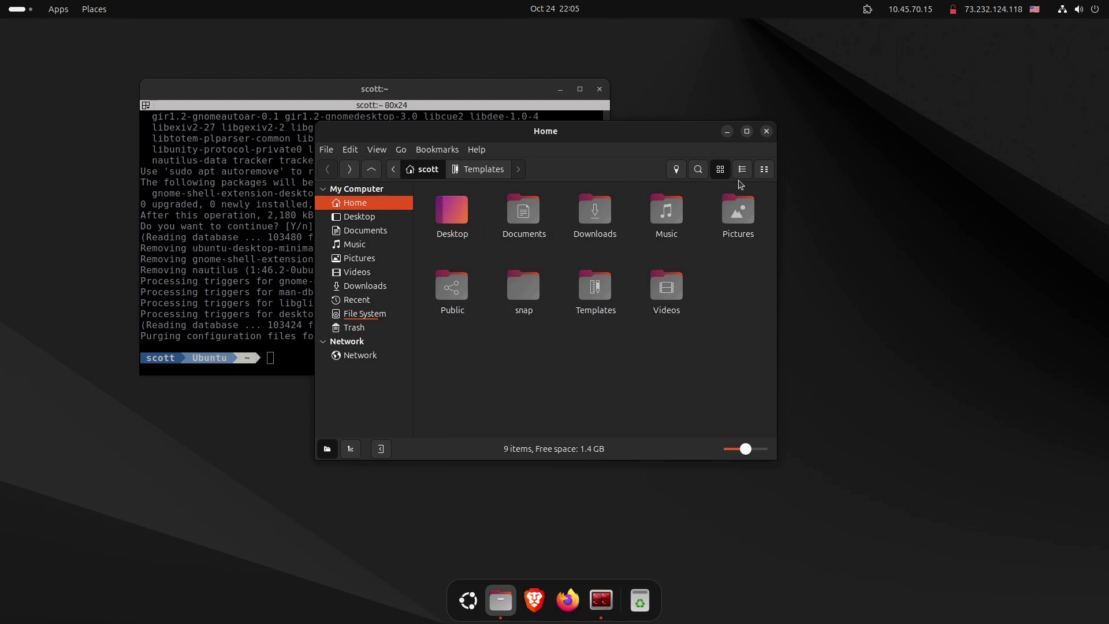
Step: Try switching the file manager's path bar to an editable location and back, and close the window
left_click_drag(553, 138, 514, 153)
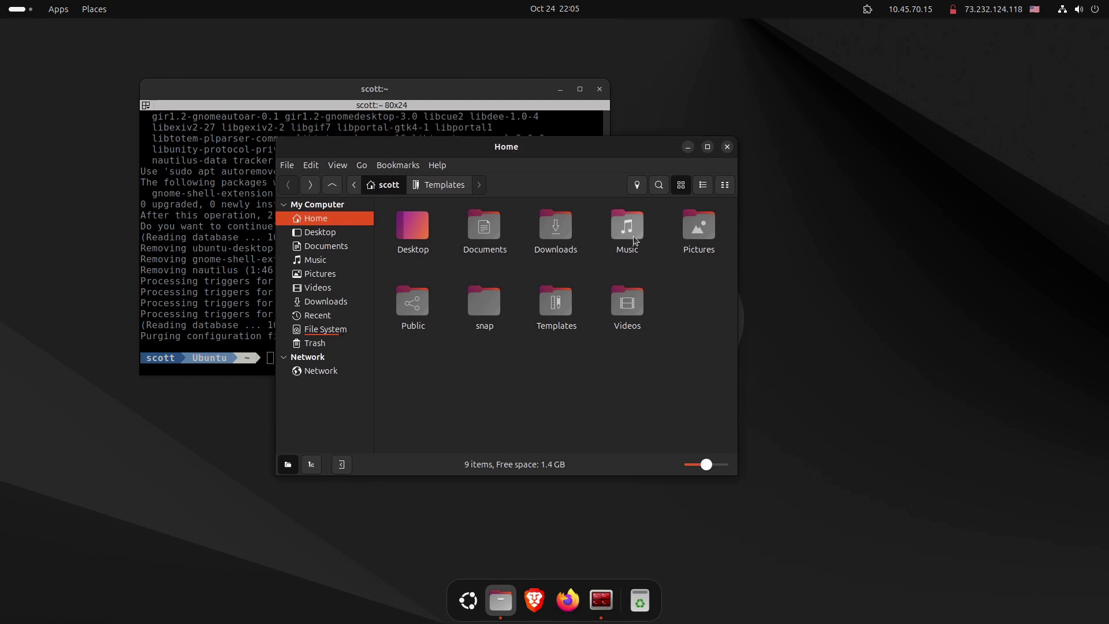
left_click(635, 189)
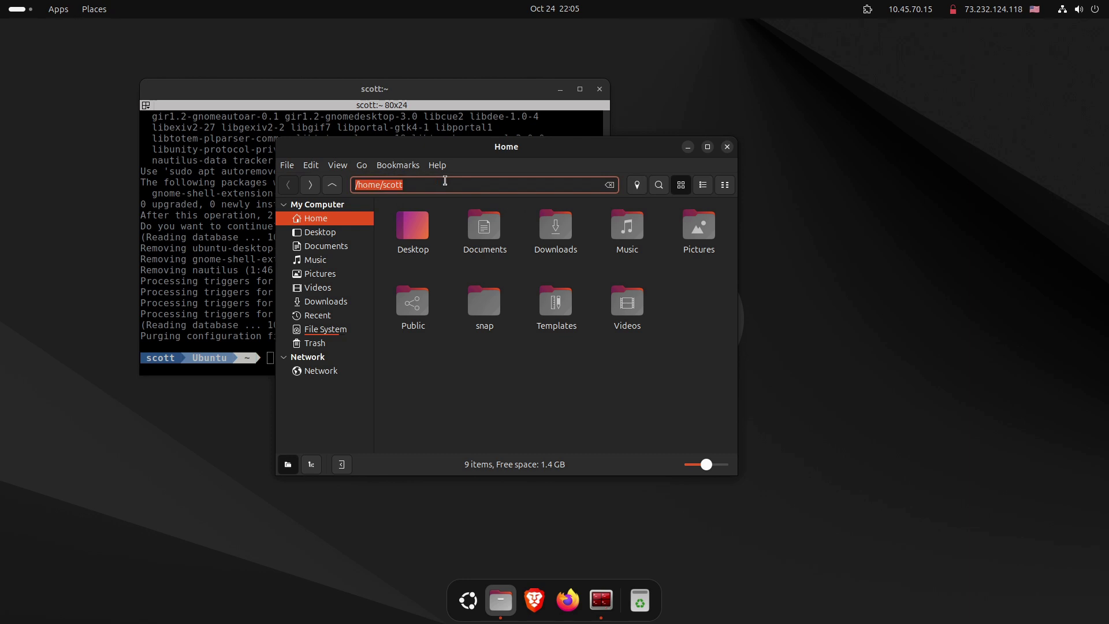
left_click(637, 185)
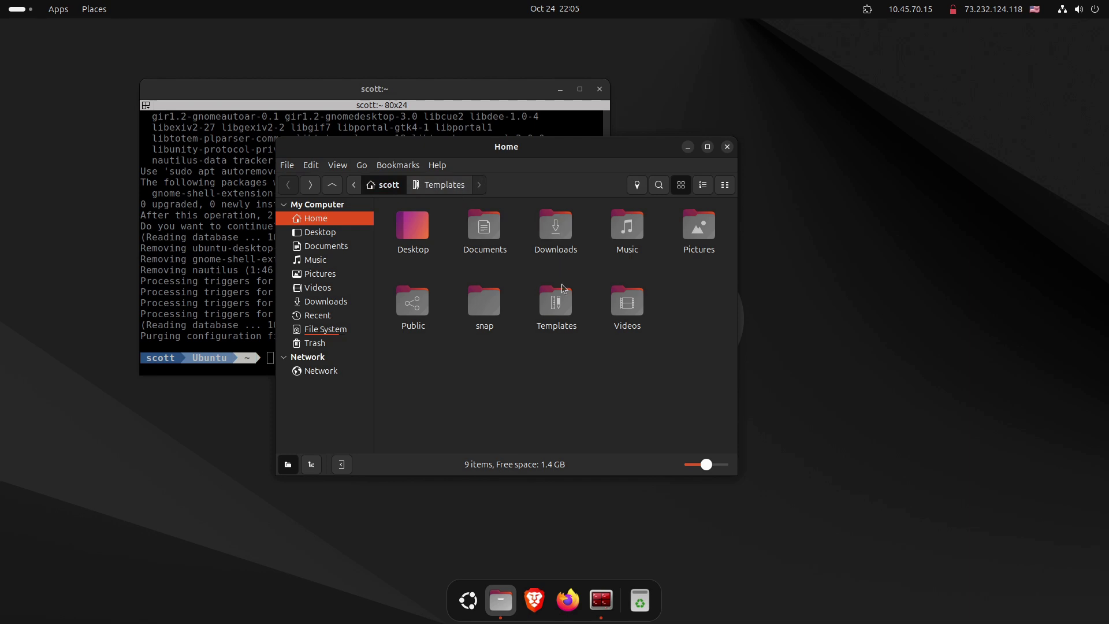
left_click(728, 147)
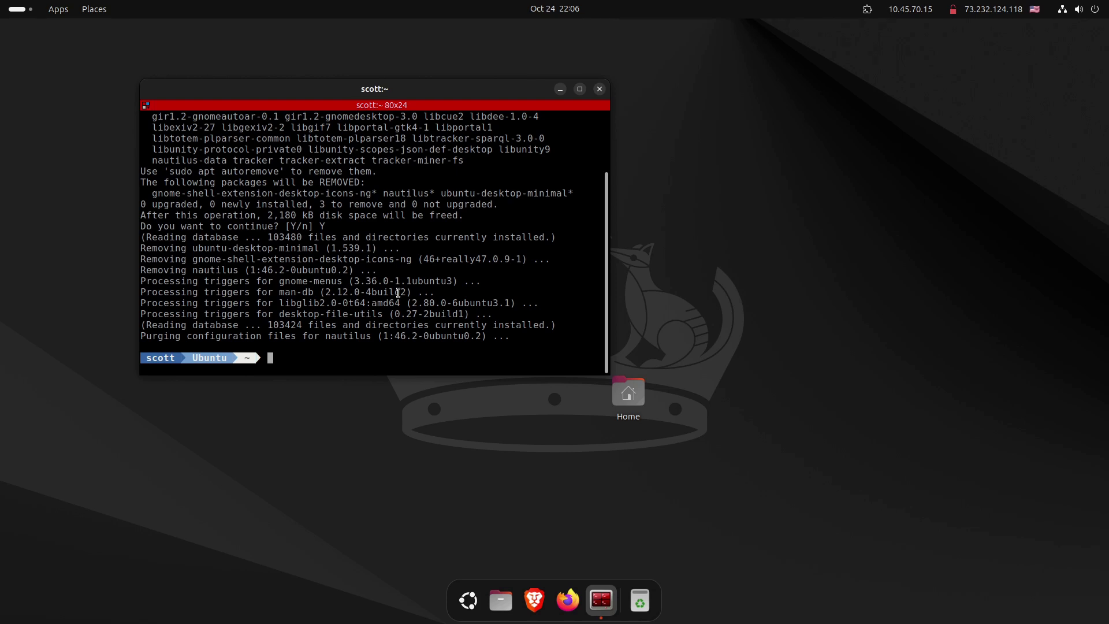
Step: Install SMPlayer with apt using sudo apt install smplayer and accept the additional packages
type("sudo apt install smplayer")
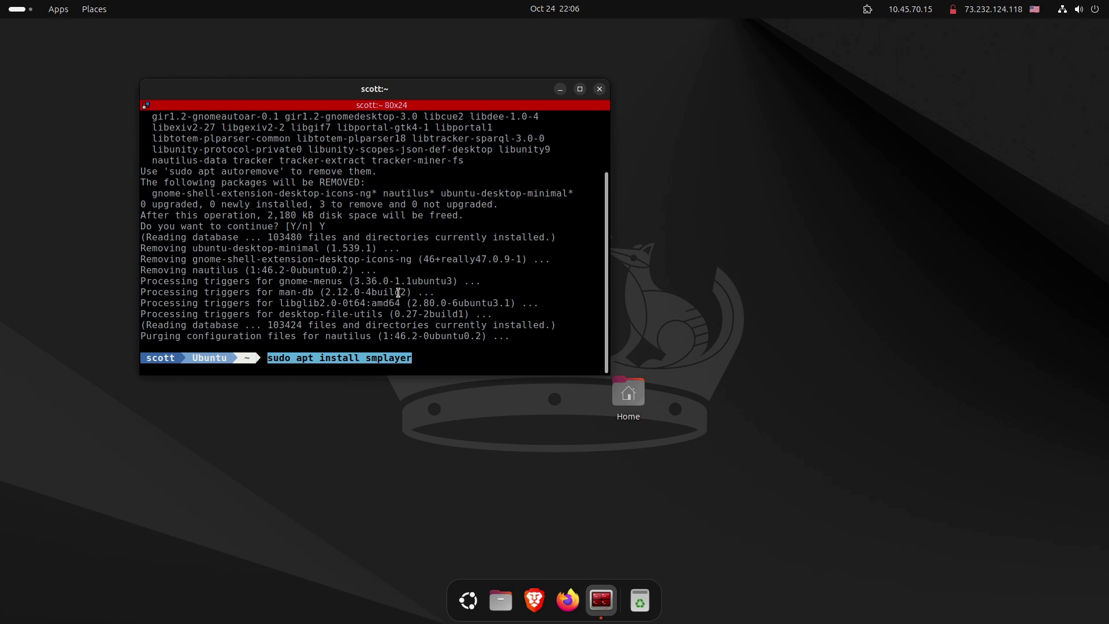
key("Return")
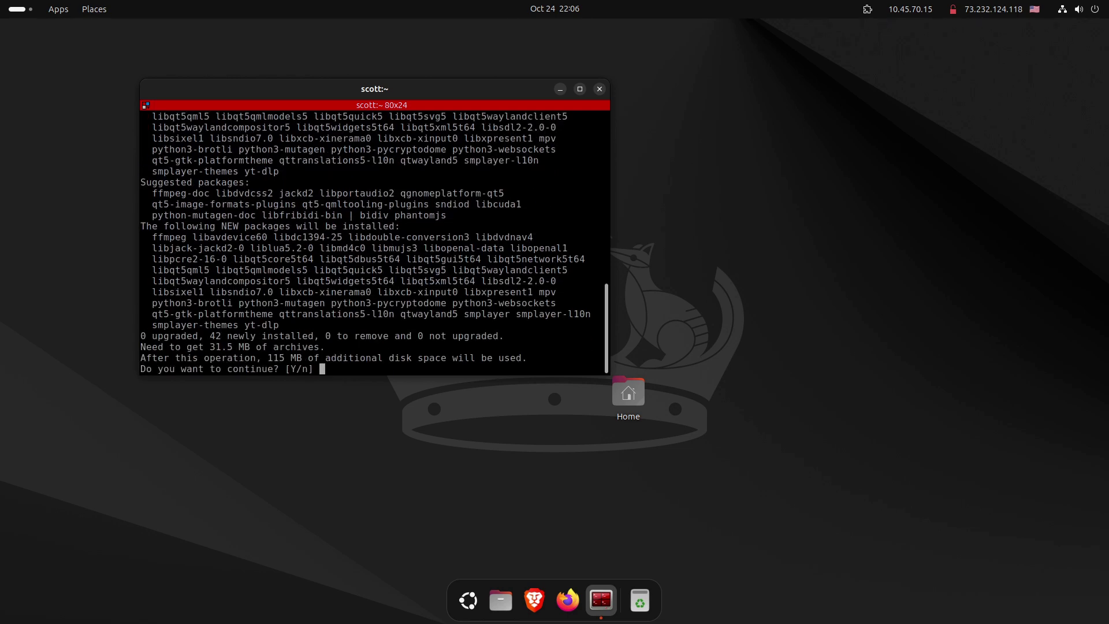
type("y")
key("Return")
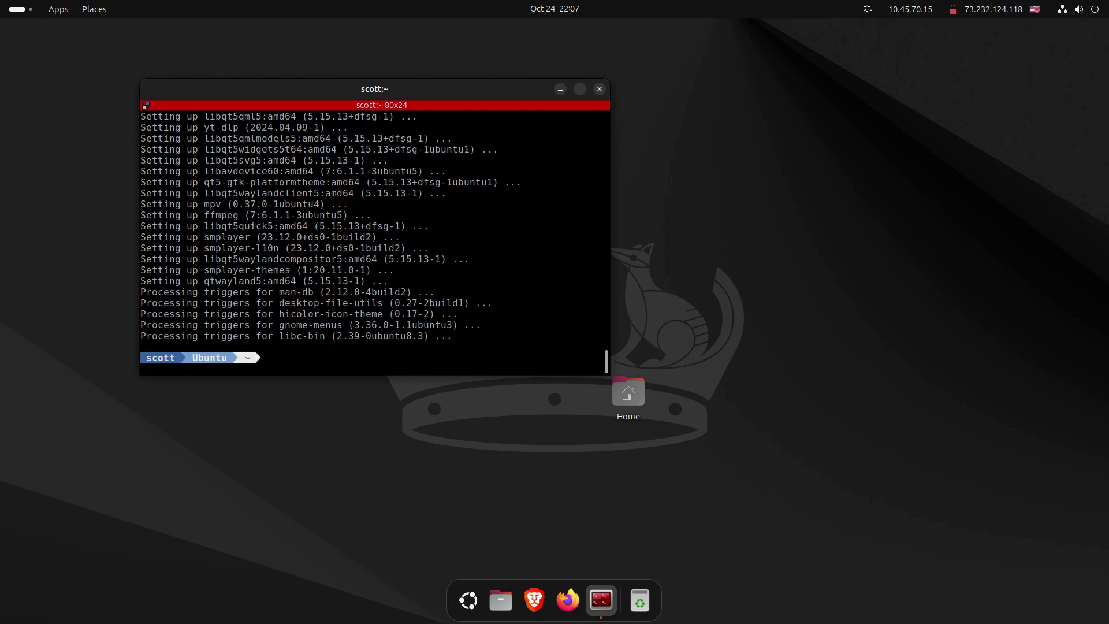
Step: Launch SMPlayer from the application grid and open its preferences
left_click(468, 601)
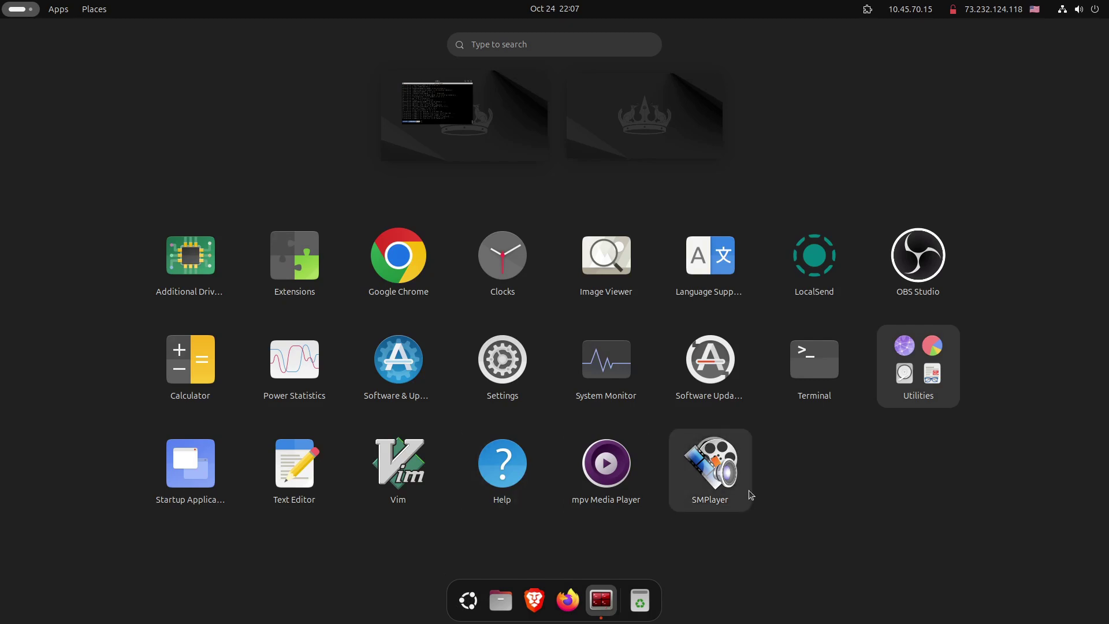
left_click(730, 481)
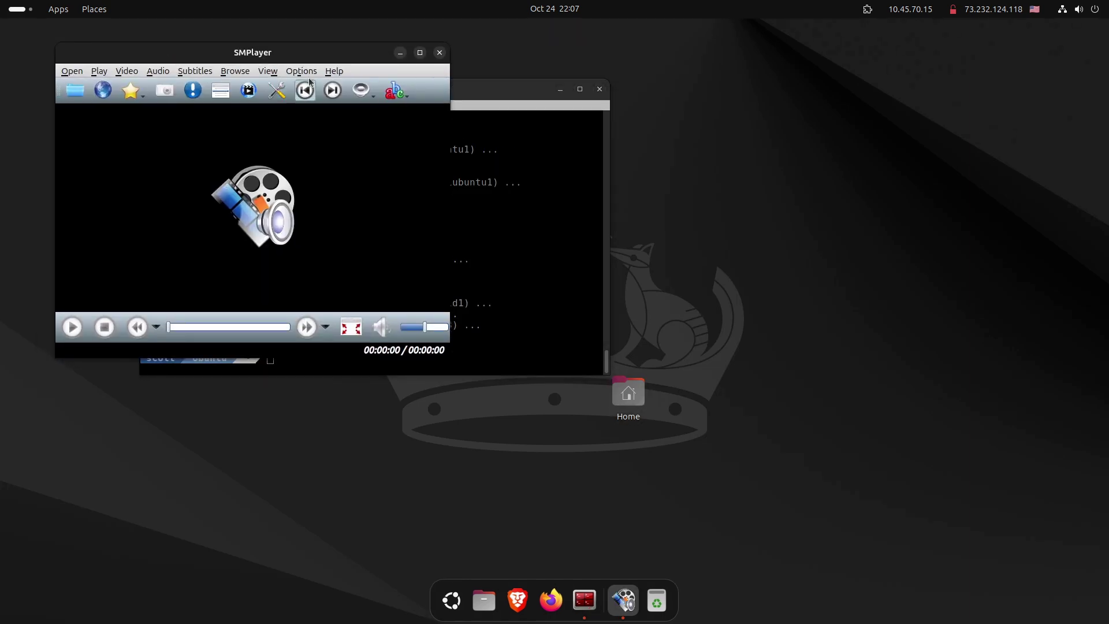
left_click(309, 74)
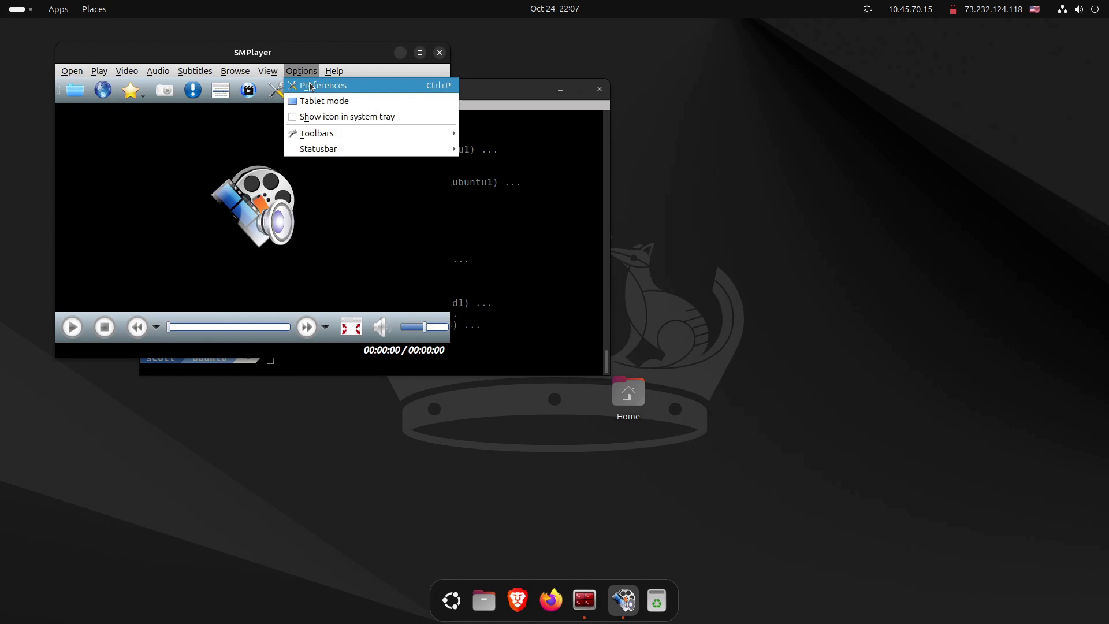
left_click(311, 84)
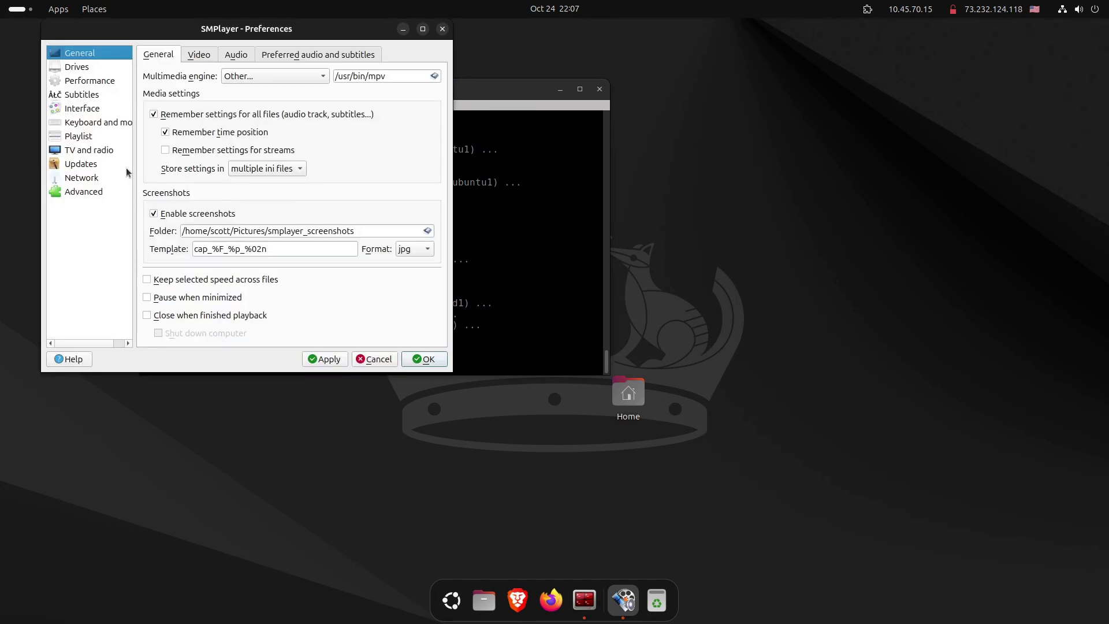
Step: Apply the Dark icon set in SMPlayer's interface preferences and close the player
left_click(72, 109)
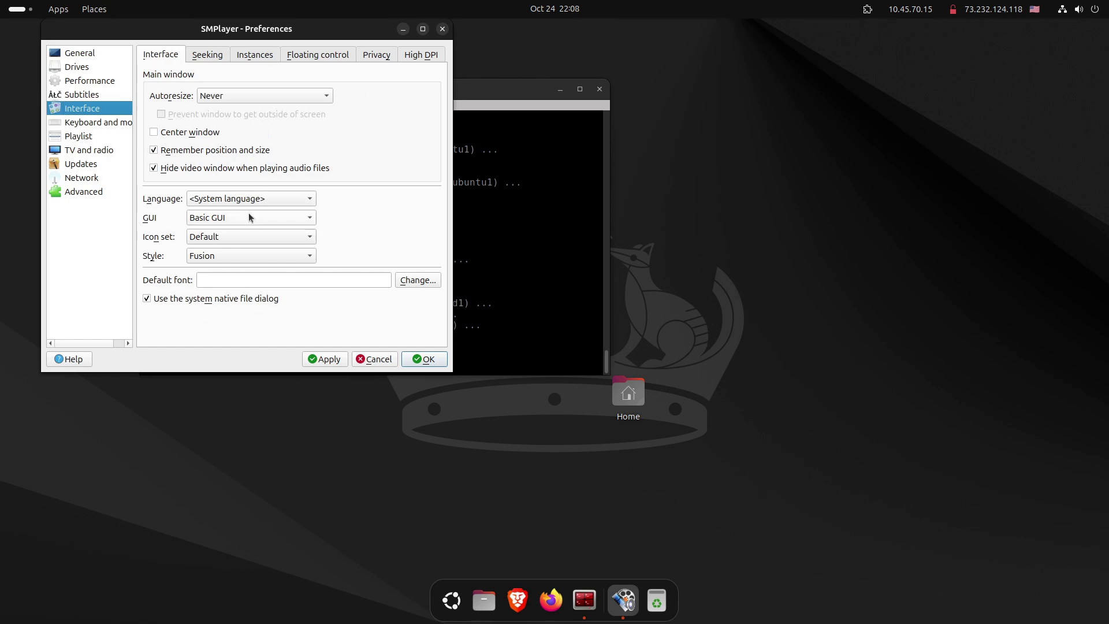
left_click(252, 238)
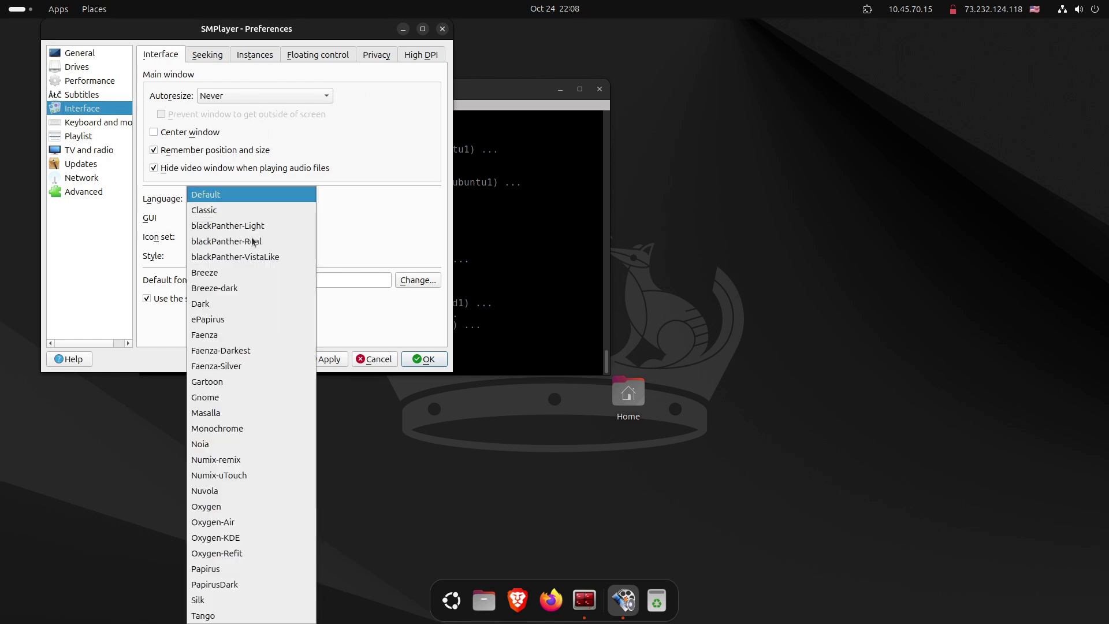
left_click(231, 303)
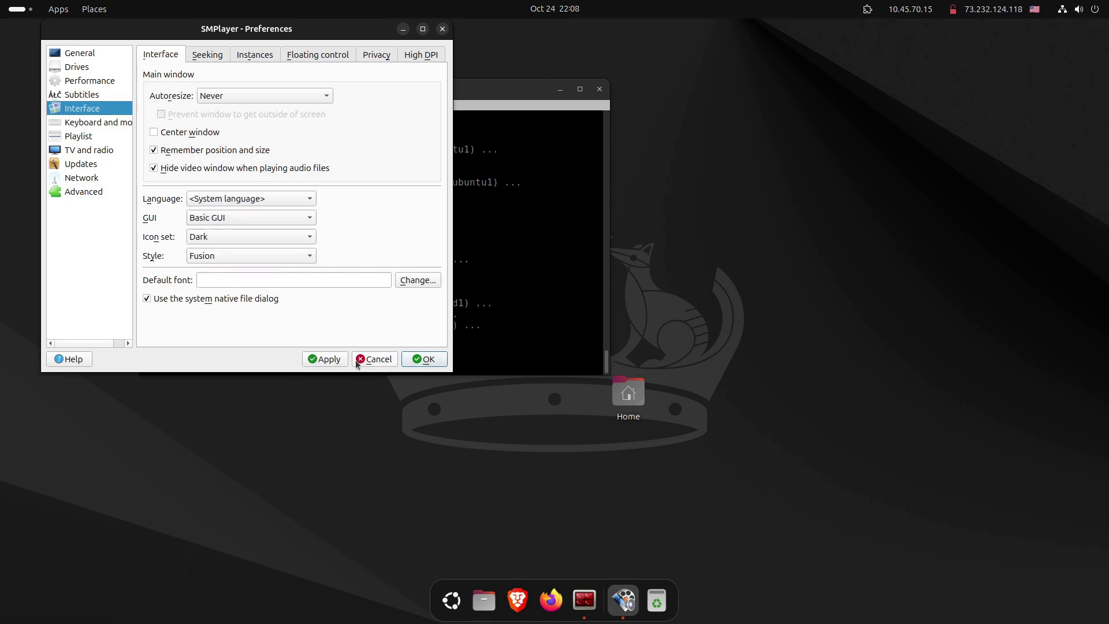
left_click(326, 359)
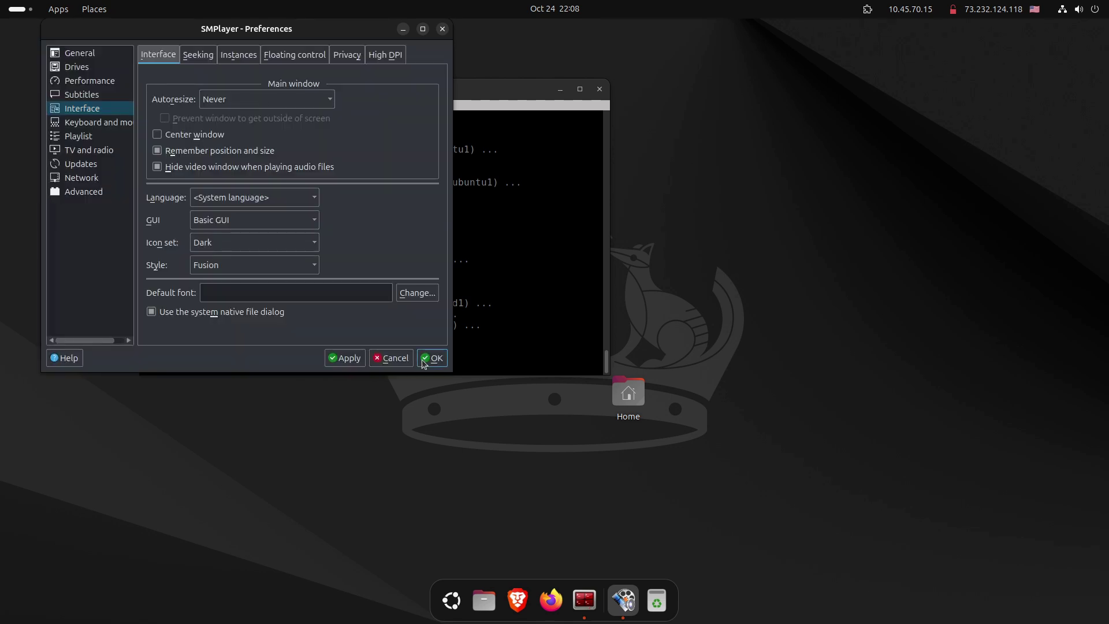
left_click(432, 358)
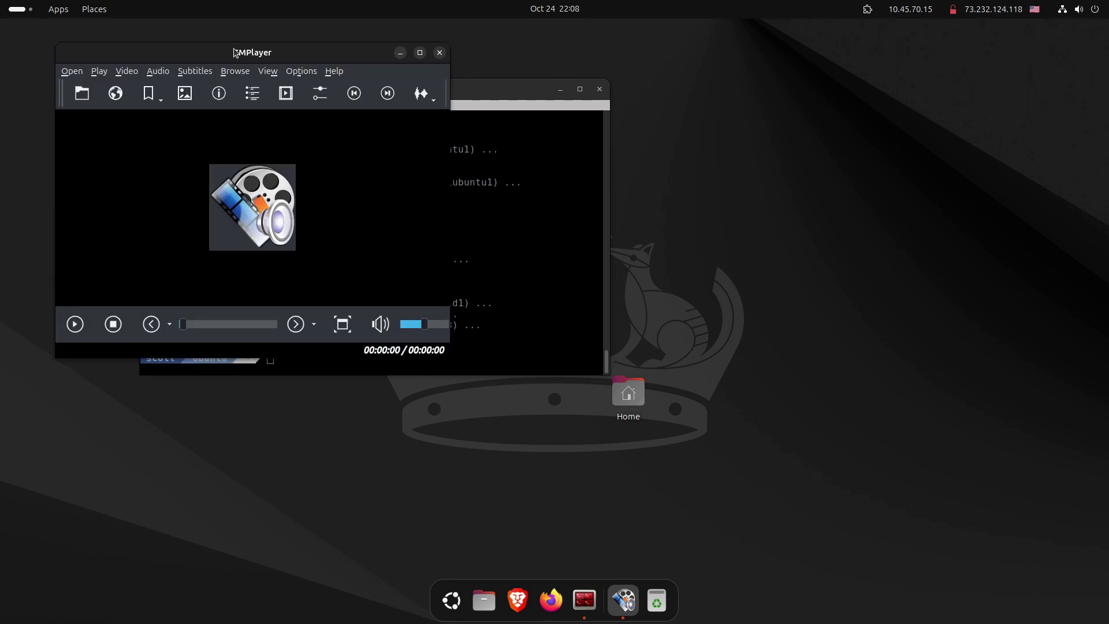
left_click_drag(236, 56, 512, 141)
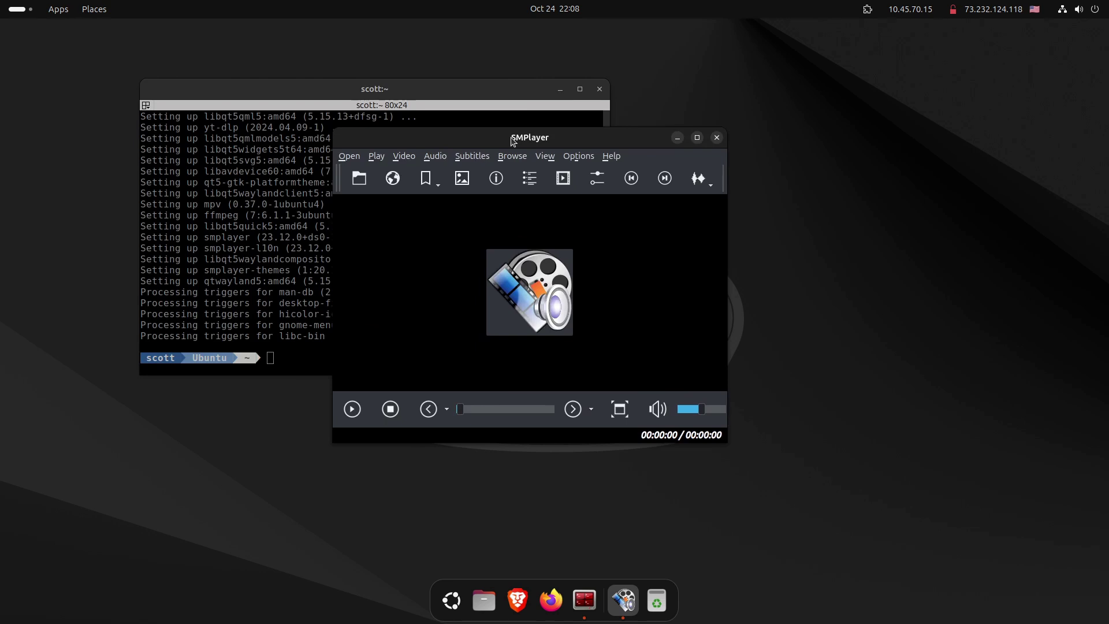
left_click(716, 137)
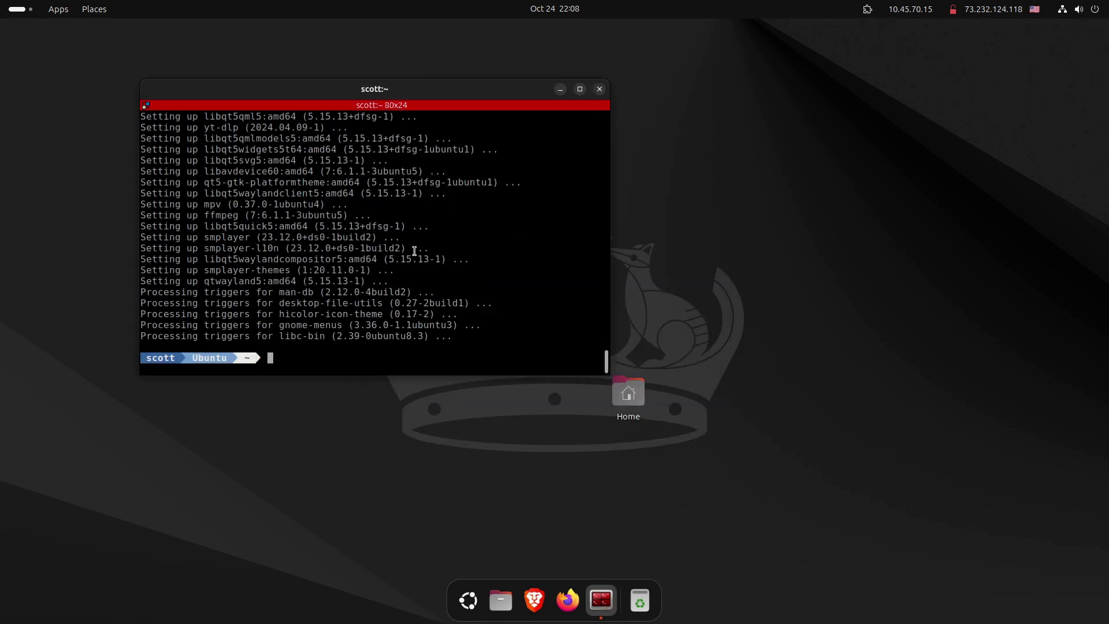
Step: Install btop with apt and clear the terminal output
type("sudo apt install btop")
key("Return")
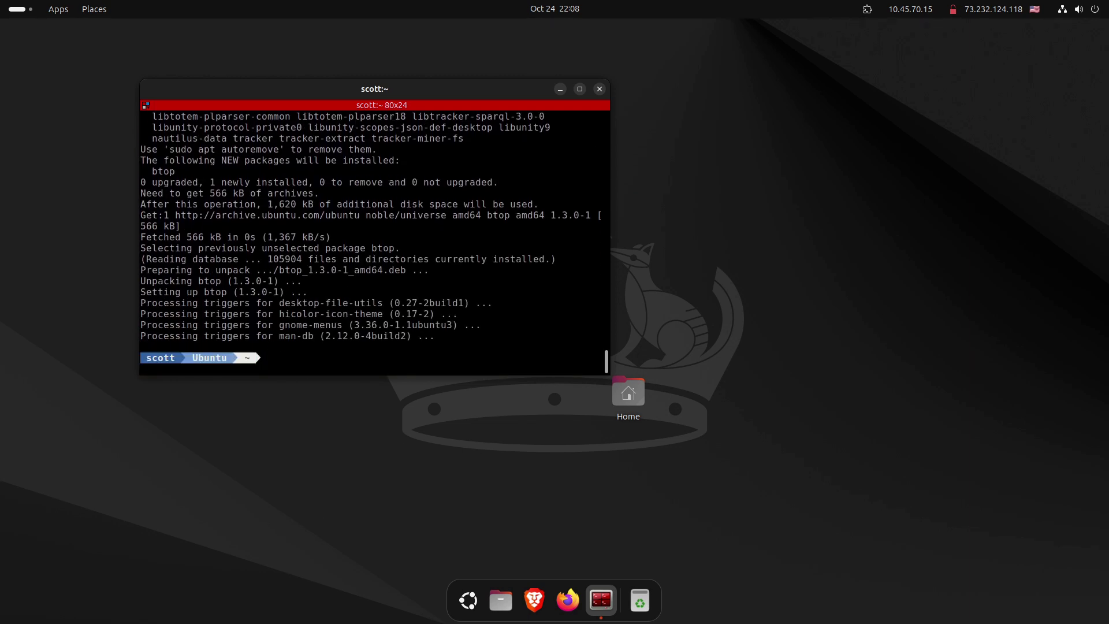
key("ctrl+l")
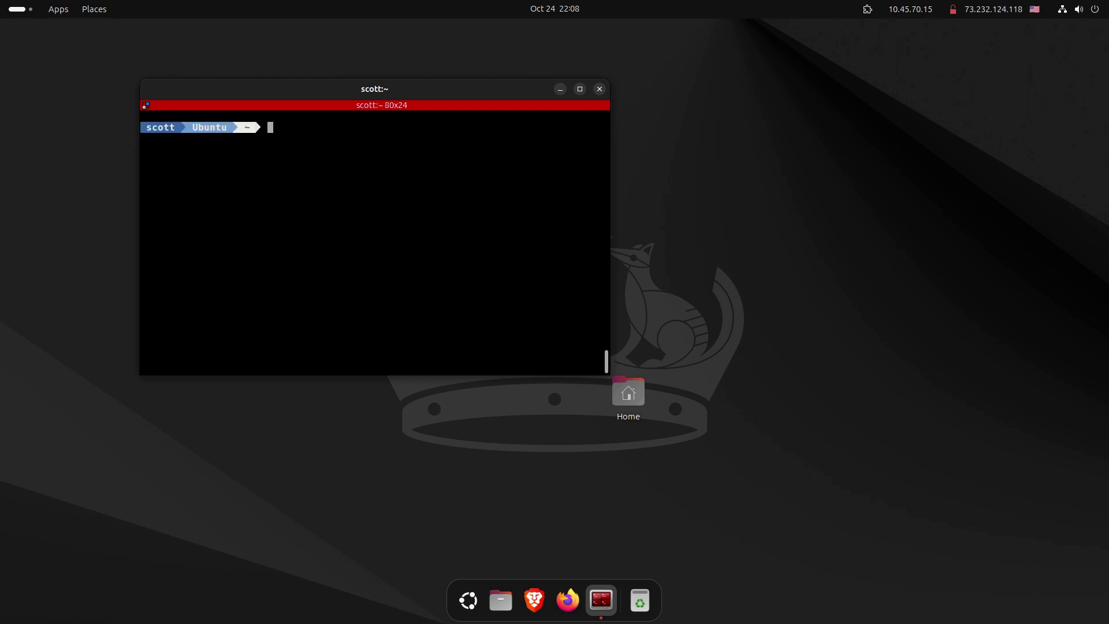
Step: Run btop to examine CPU, memory, disk, network and process activity, and quit the monitor
type("btop")
key("Return")
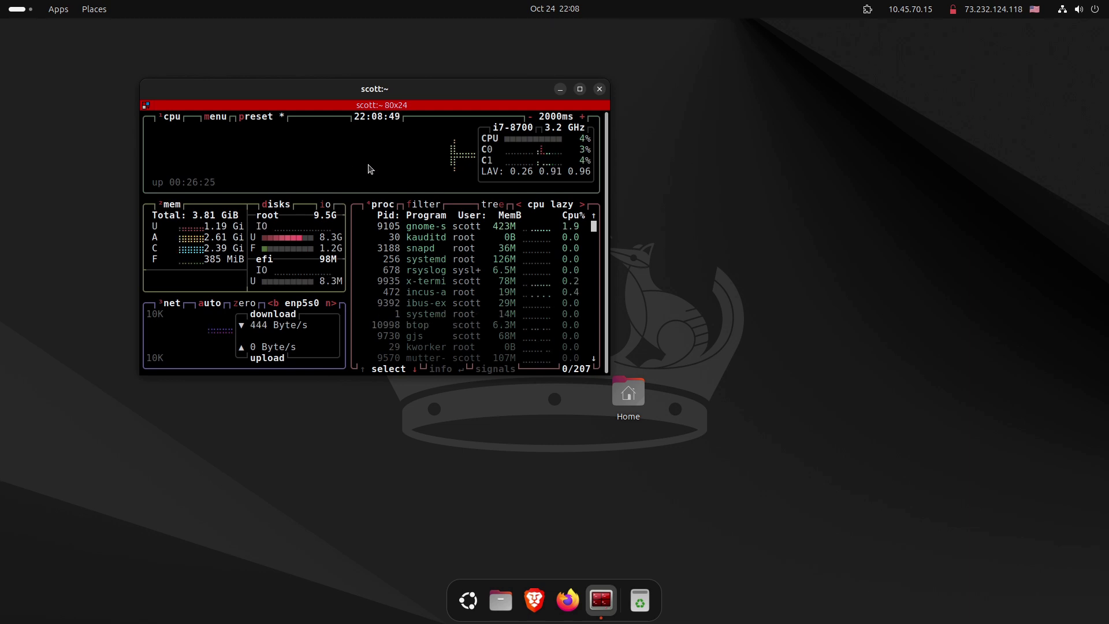
key("q")
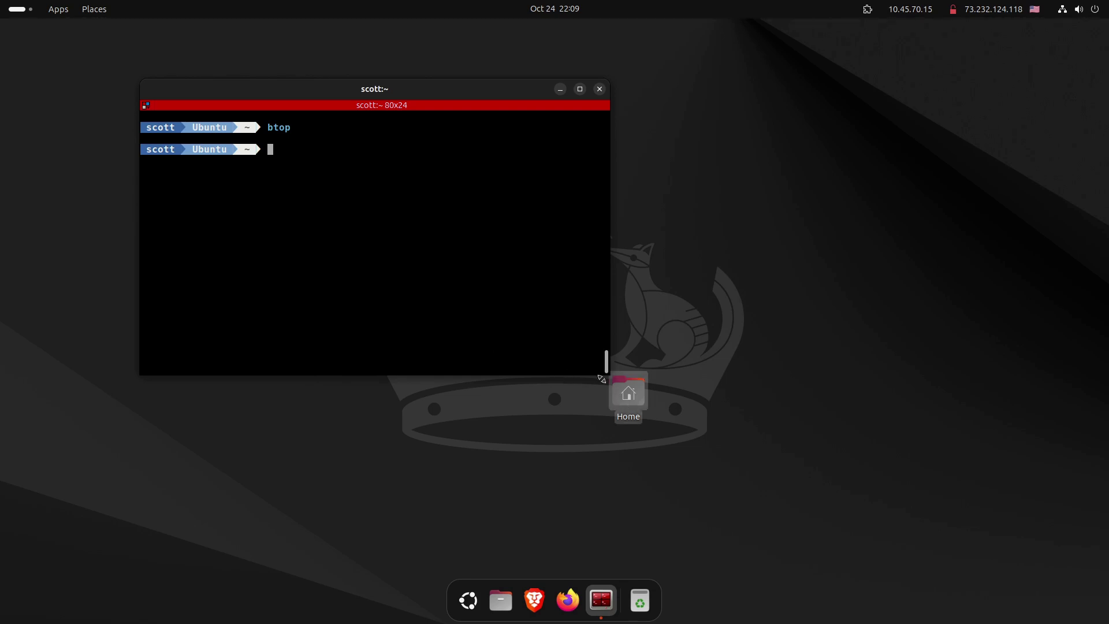
Step: Enlarge the terminal window to 134x36 and add the software repository ppa:zhangsongcui3371/fastfetch
left_click_drag(599, 377, 921, 521)
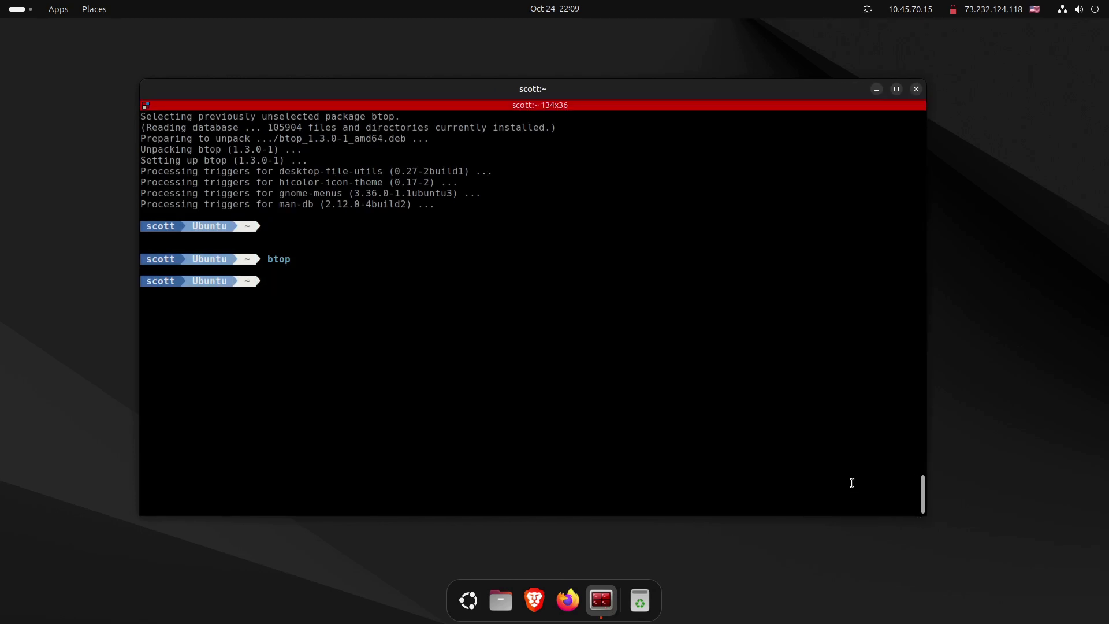
key("ctrl+l")
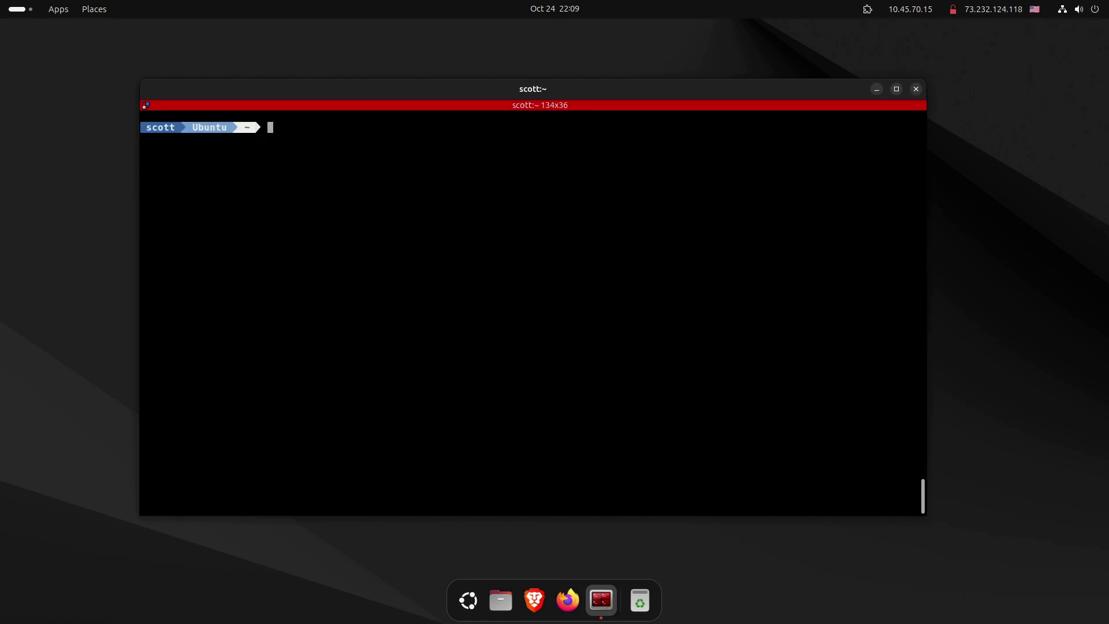
type("sudo add-apt-repository ppa:zhangsongcui3371/fastfetch")
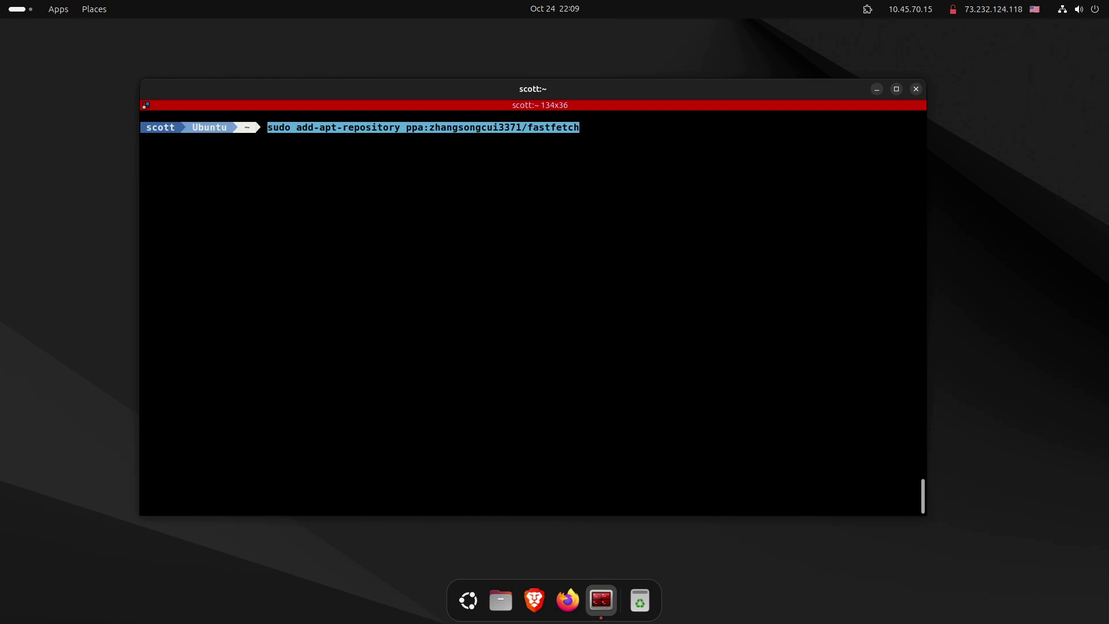
key("Return")
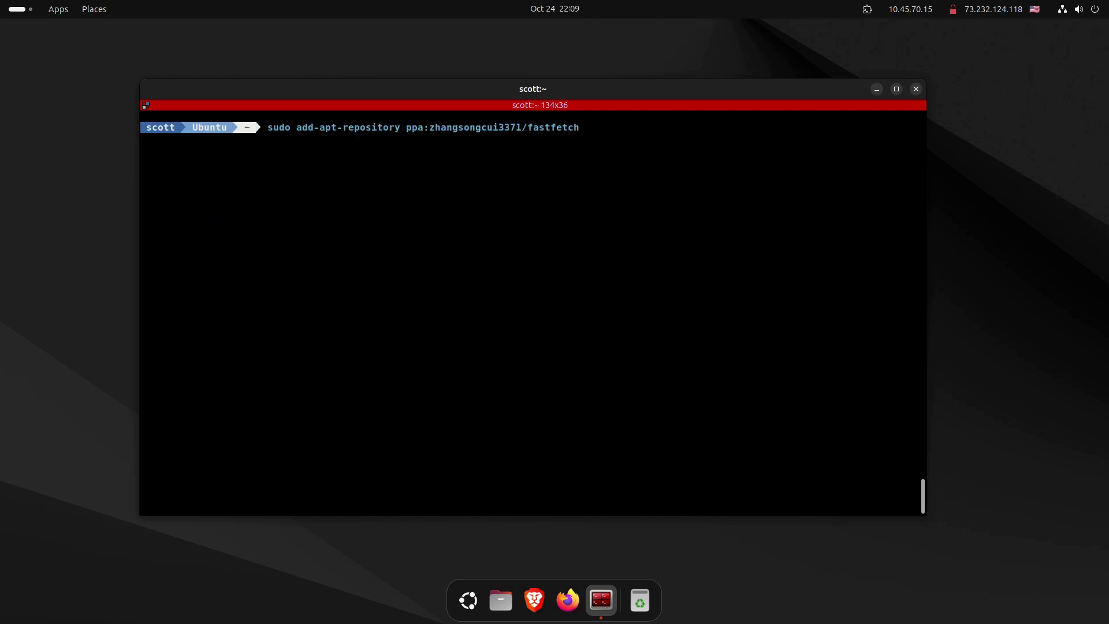
key("Return")
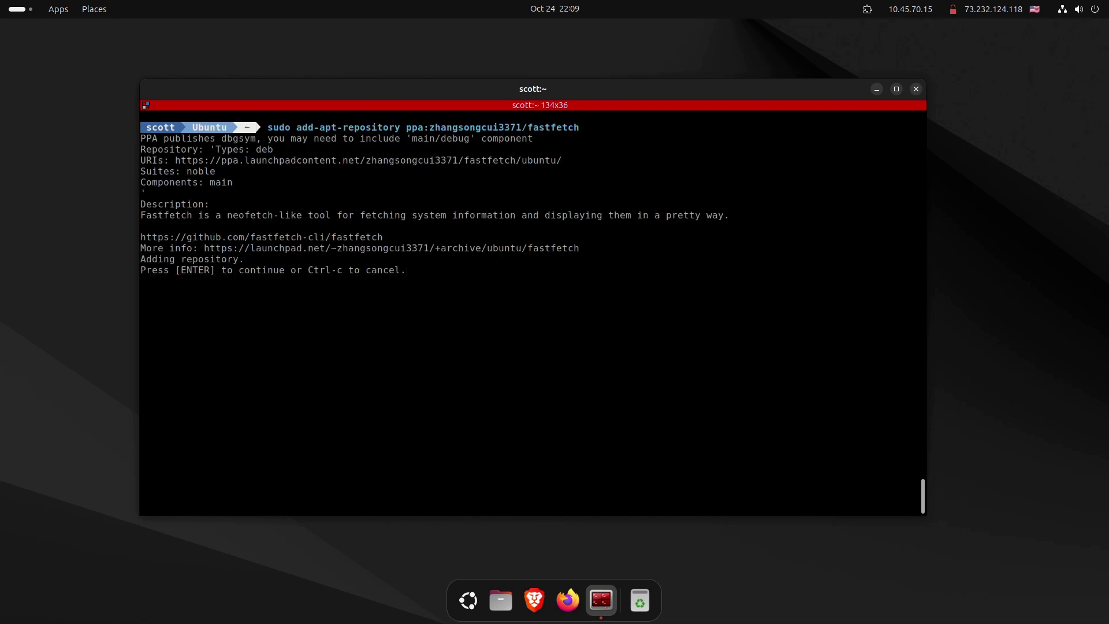
Step: Refresh the package lists with sudo apt update and install fastfetch with apt
key("ctrl+l")
type("sudo apt update")
key("Return")
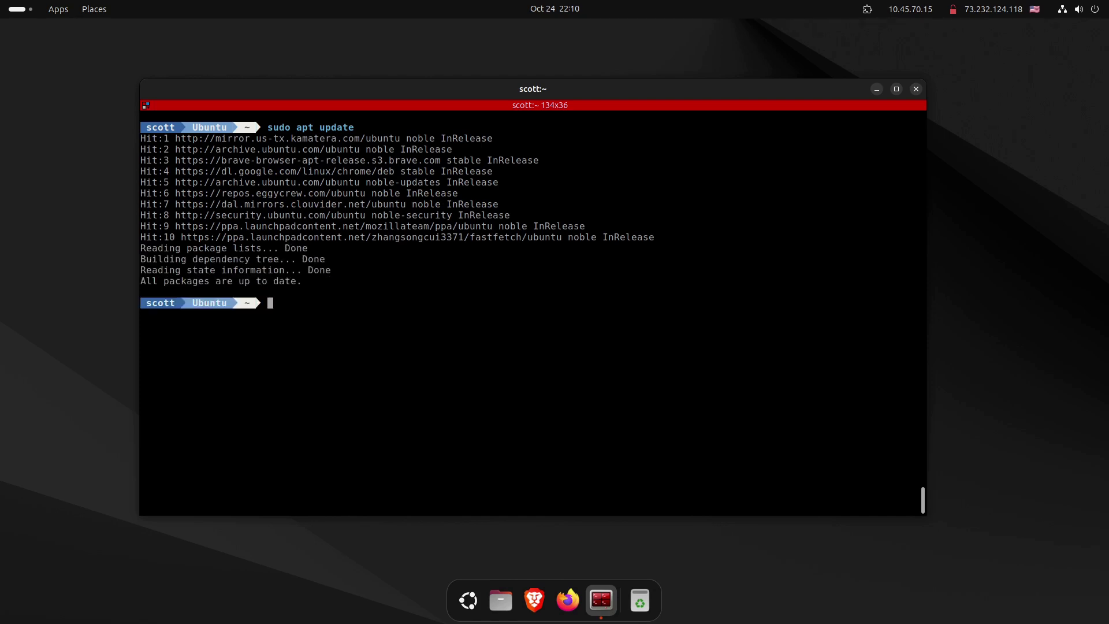
type("sudo apt install fastft")
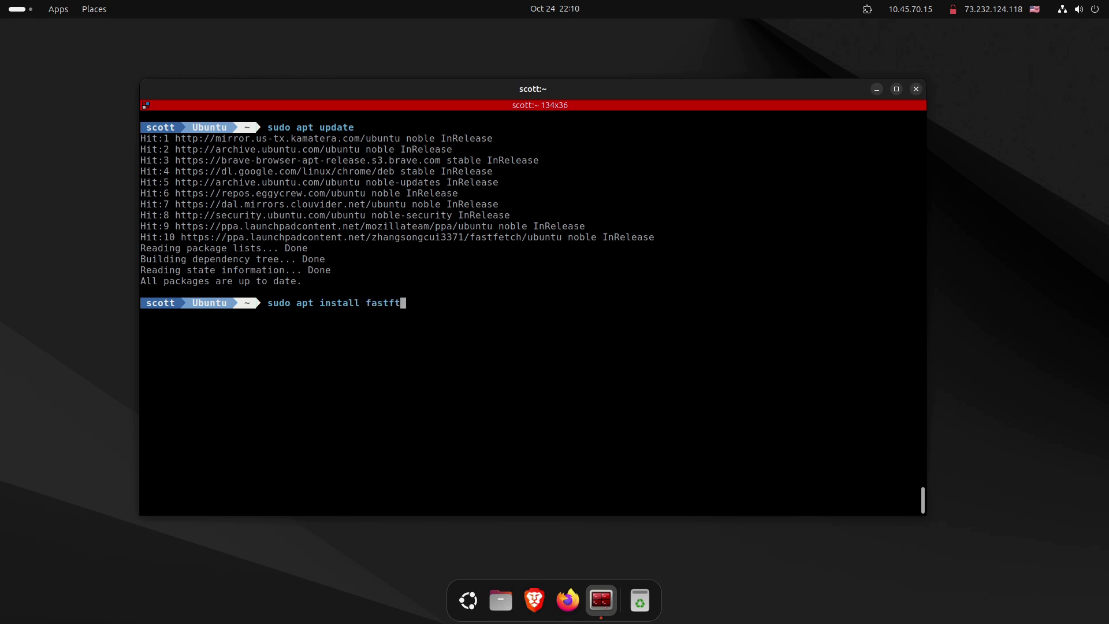
type("chch")
key("Return")
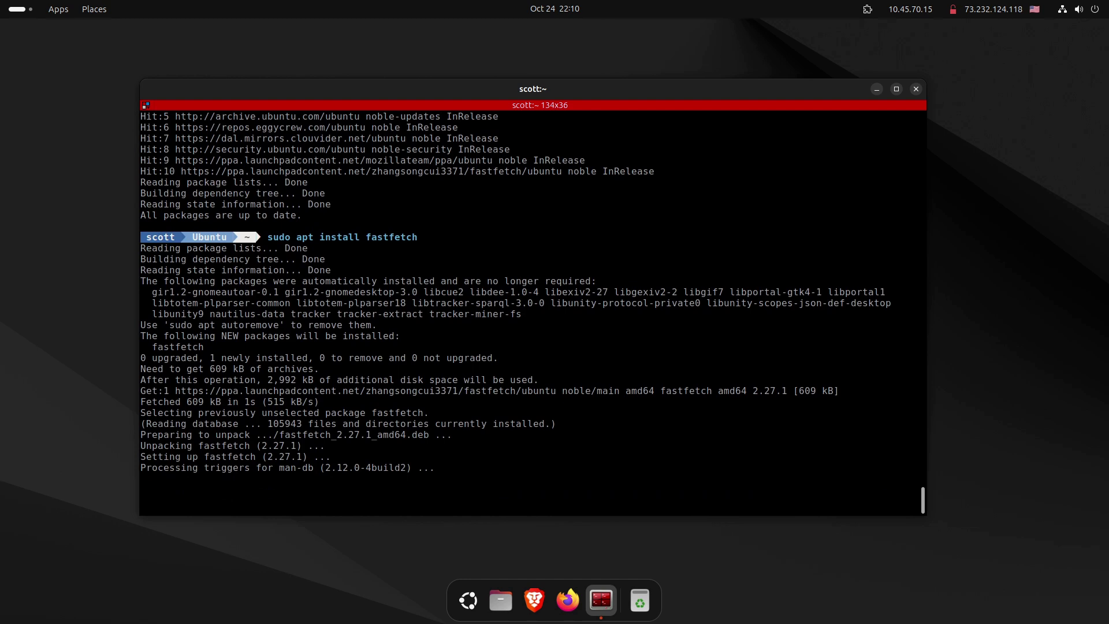
Step: Run fastfetch in a cleared terminal to review the system information, and clear the output
key("ctrl+l")
type("fastfetch")
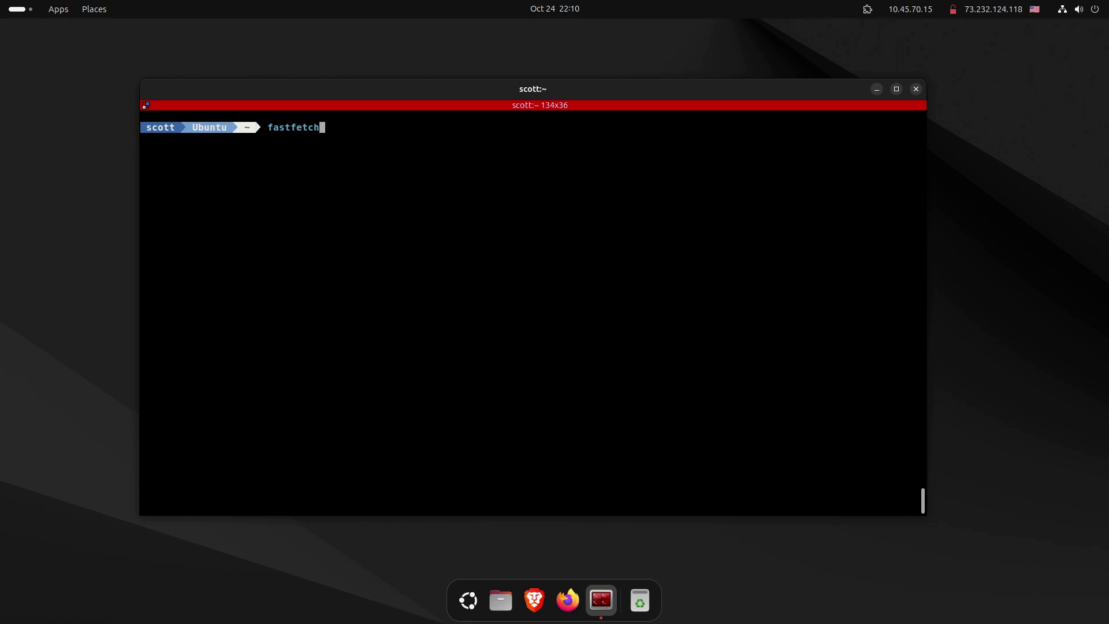
key("Return")
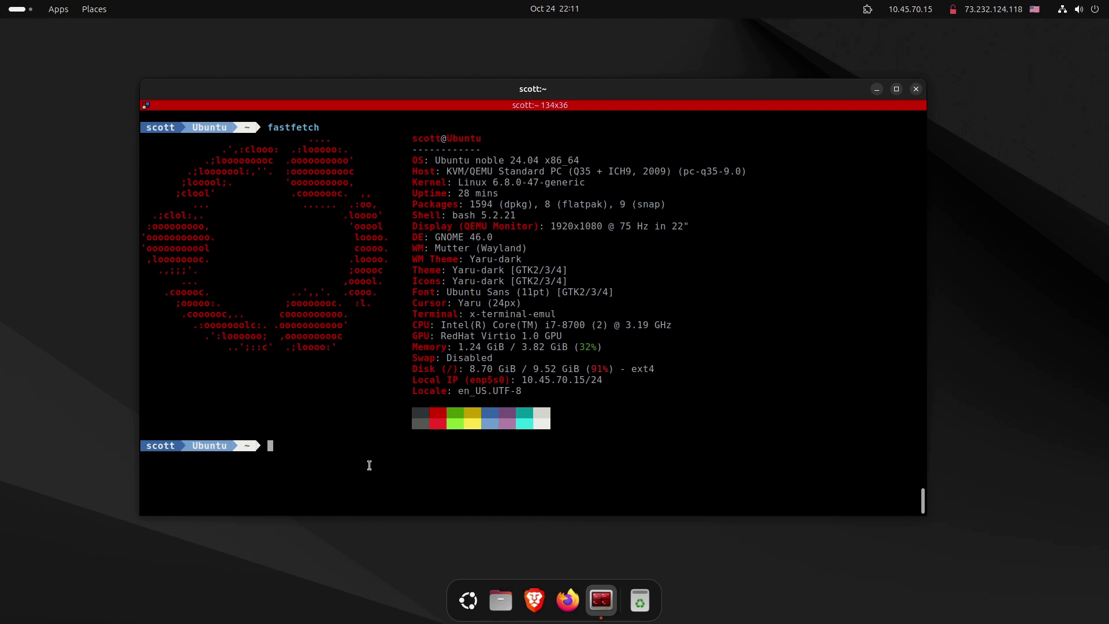
key("ctrl+l")
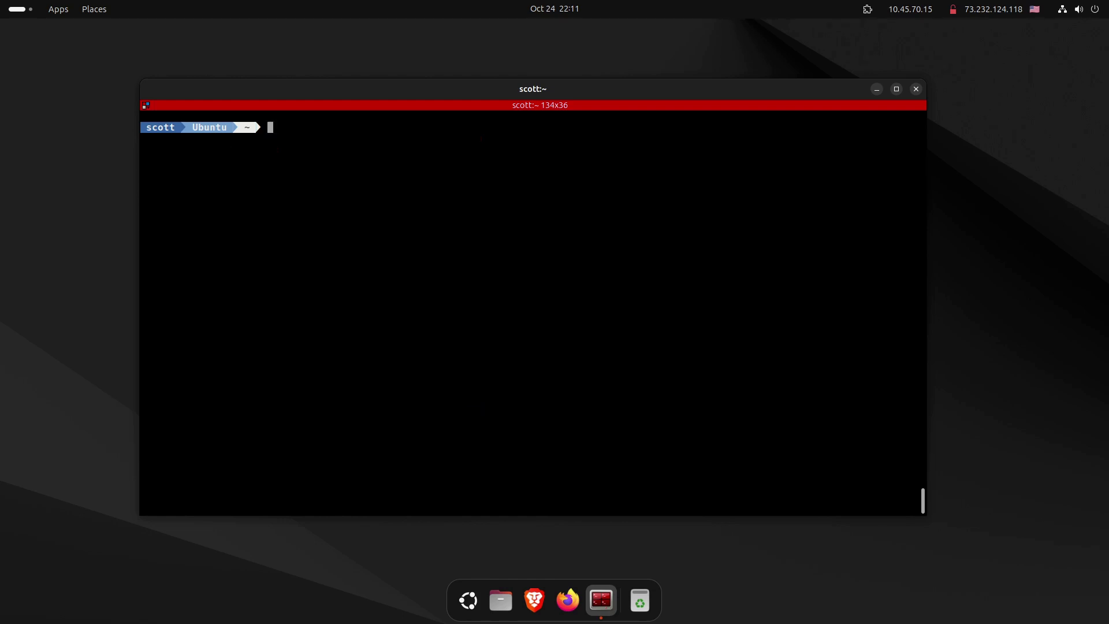
Step: Install gnome-tweaks with nala, reviewing and accepting the listed package installations and automatic removals
type("sudo nala install gnome-tweaks")
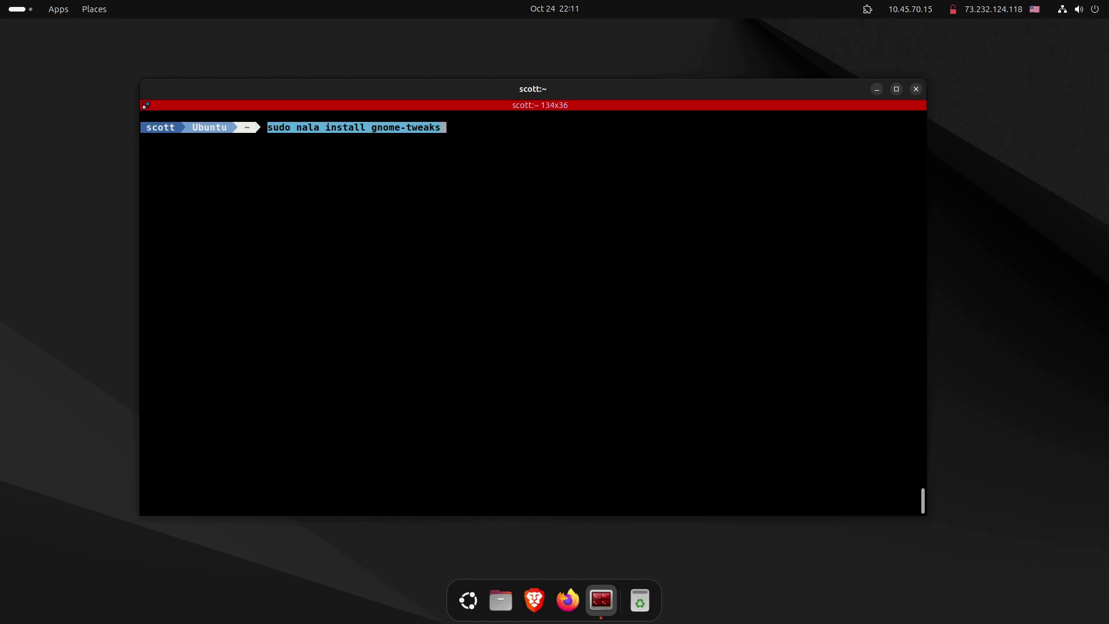
key("Return")
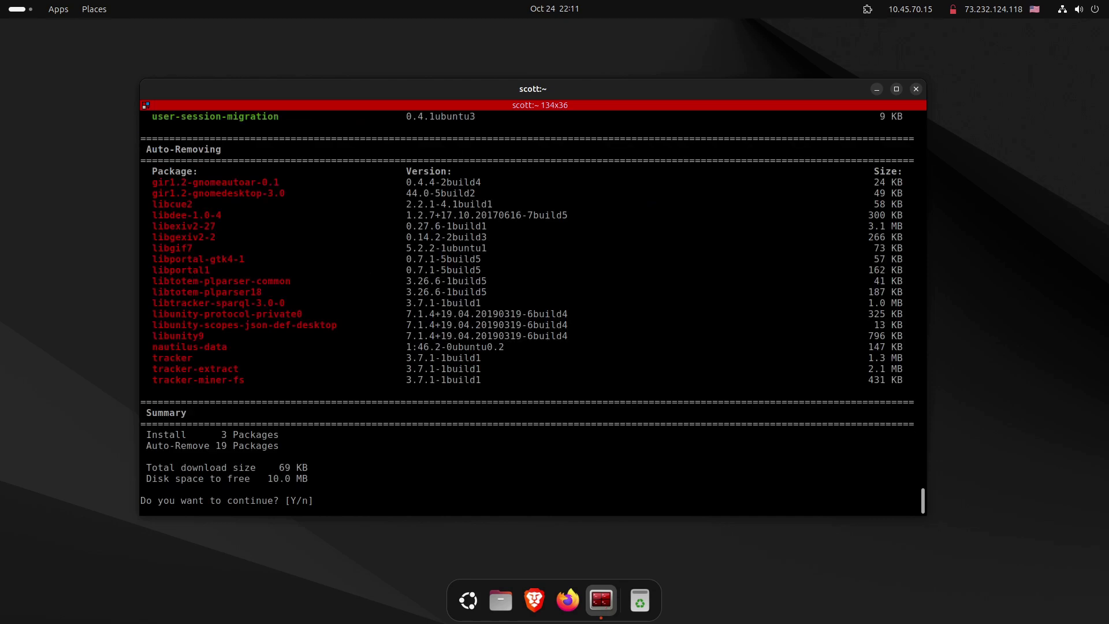
type("Y")
scroll(350, 405, "up", 5)
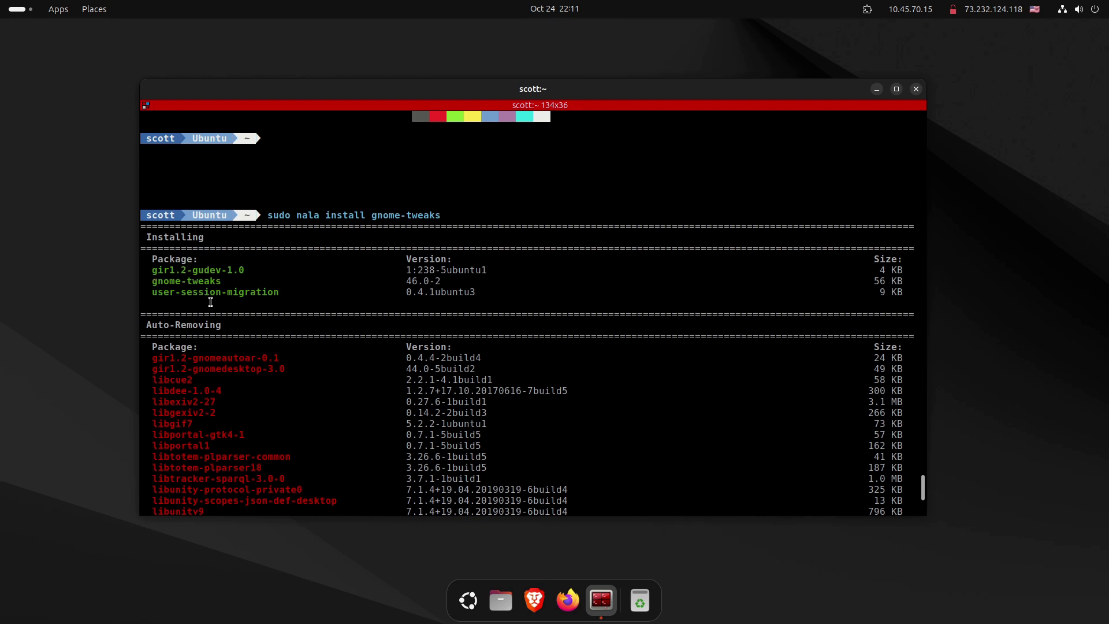
scroll(231, 323, "down", 5)
type("Y")
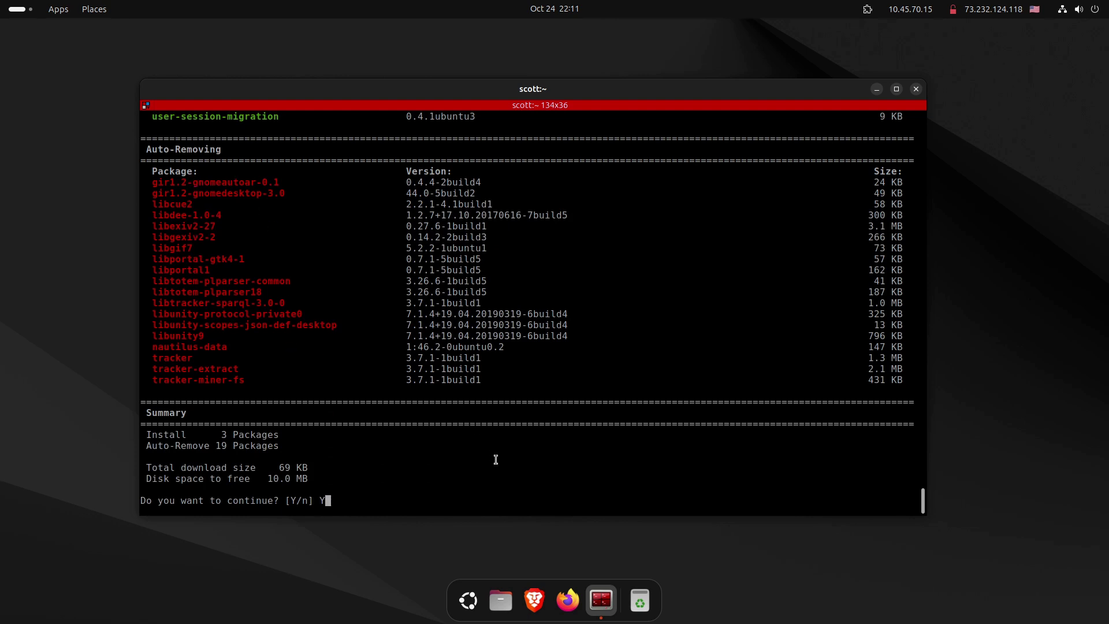
key("Return")
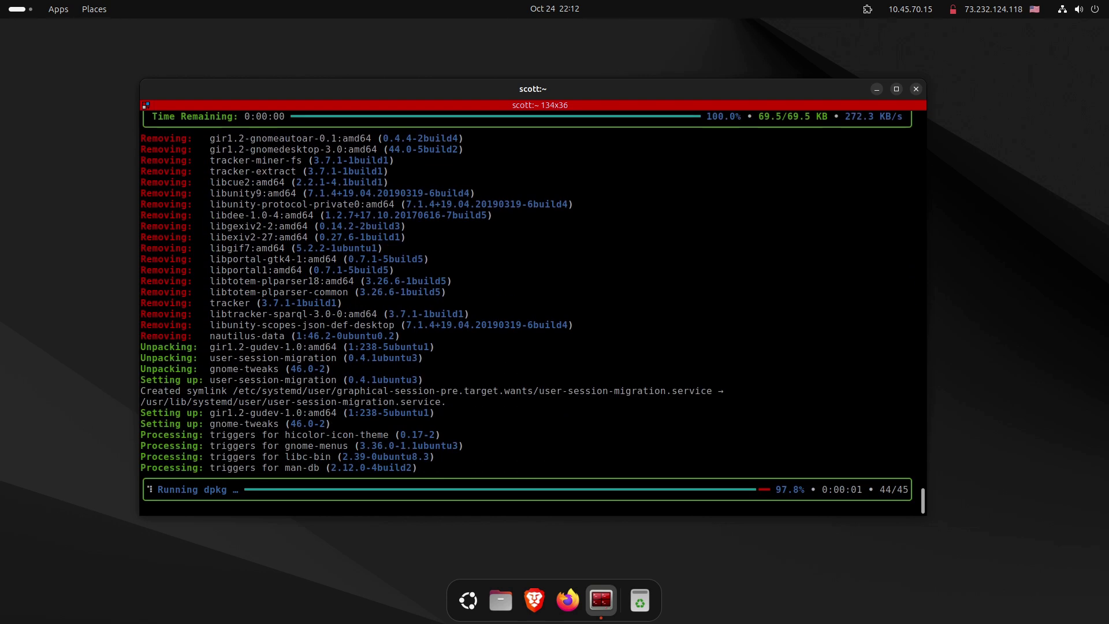
Step: Search the installed applications for "gnom" and launch Tweaks
left_click(472, 604)
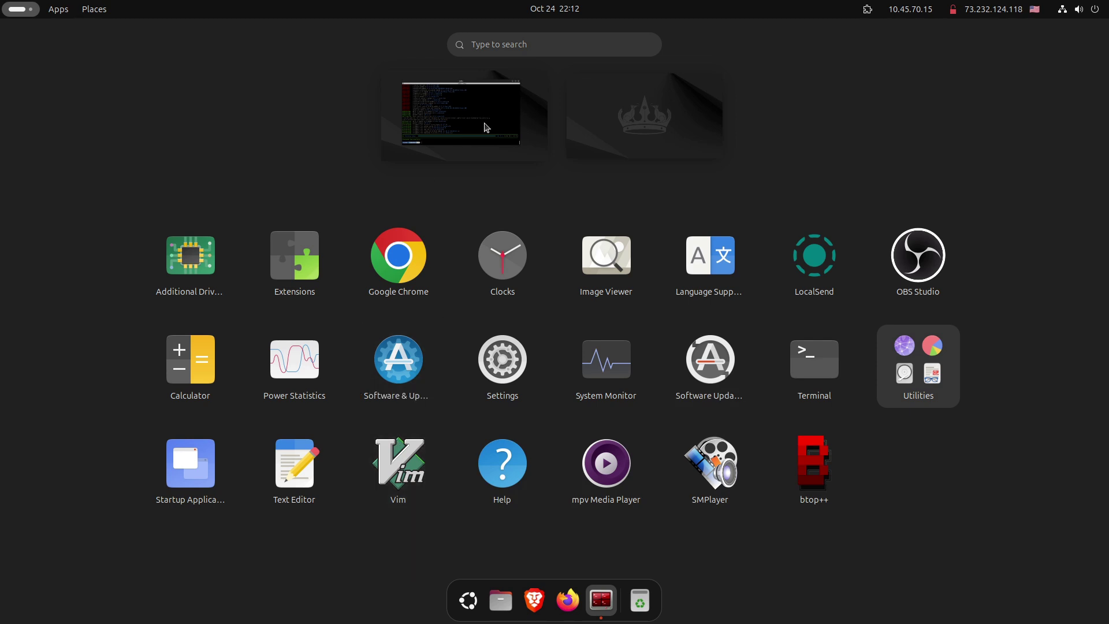
left_click(480, 44)
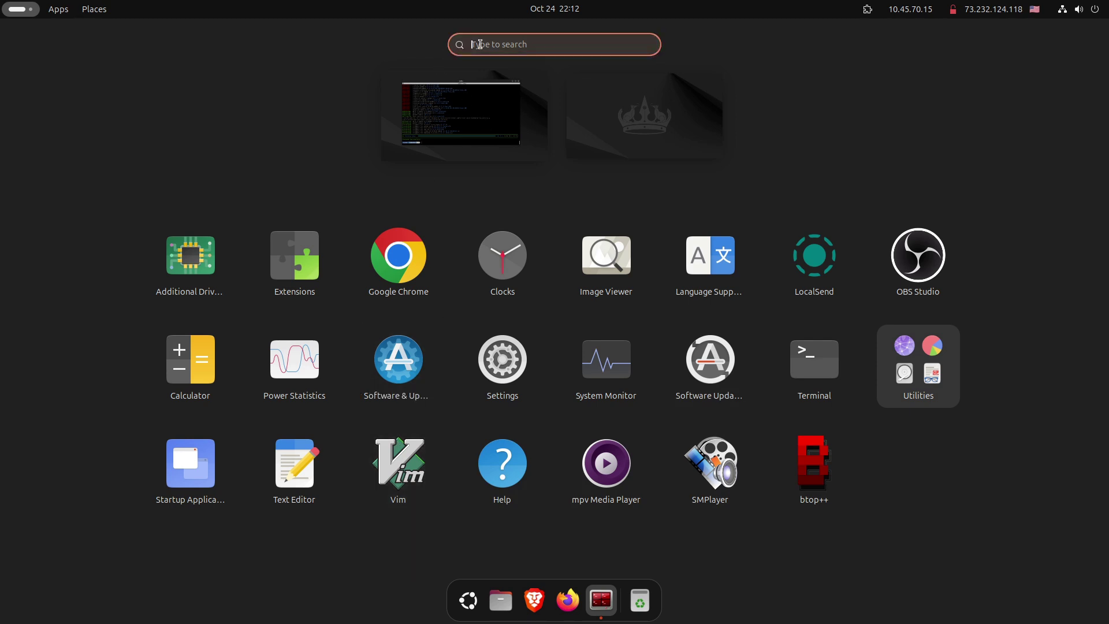
type("gnom")
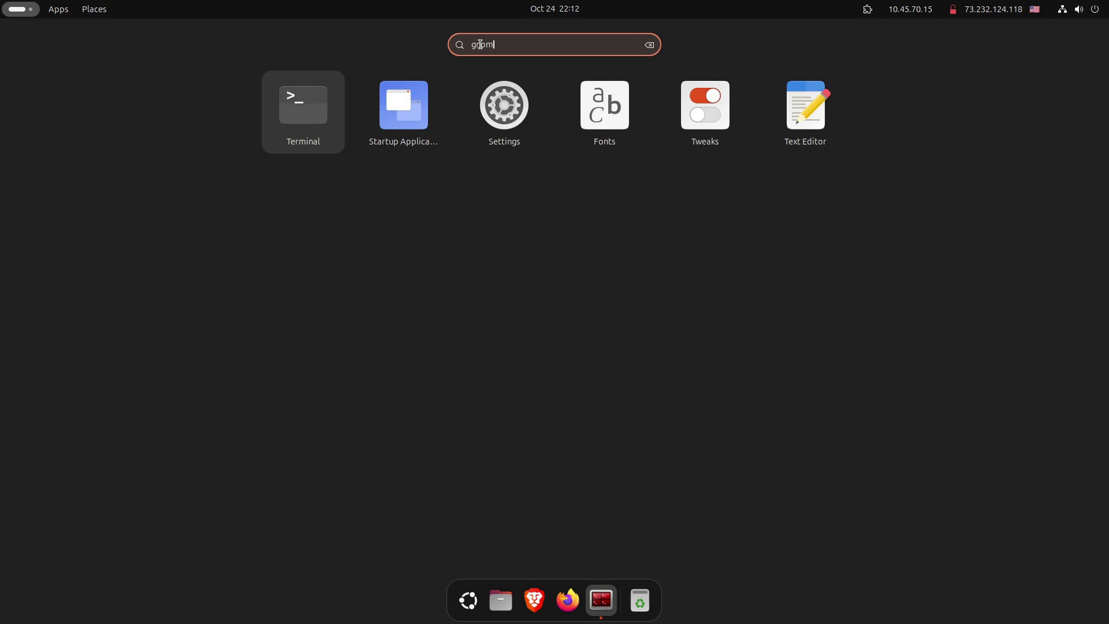
left_click(715, 109)
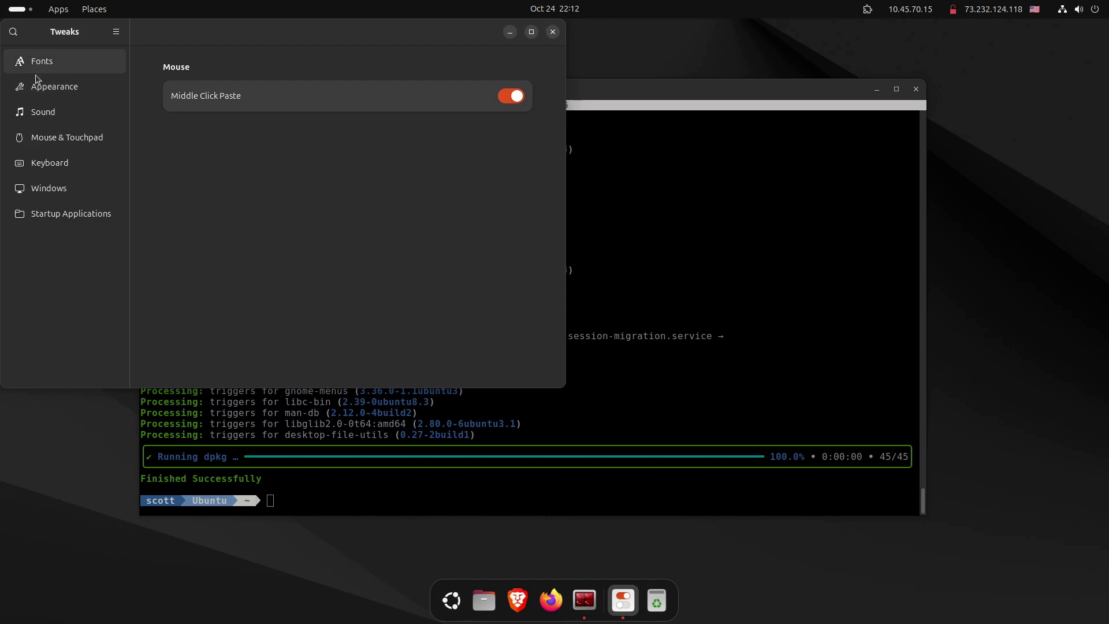
Step: Review the Appearance, Sound, Mouse & Touchpad and Startup Applications settings in Tweaks, and close it
left_click(58, 90)
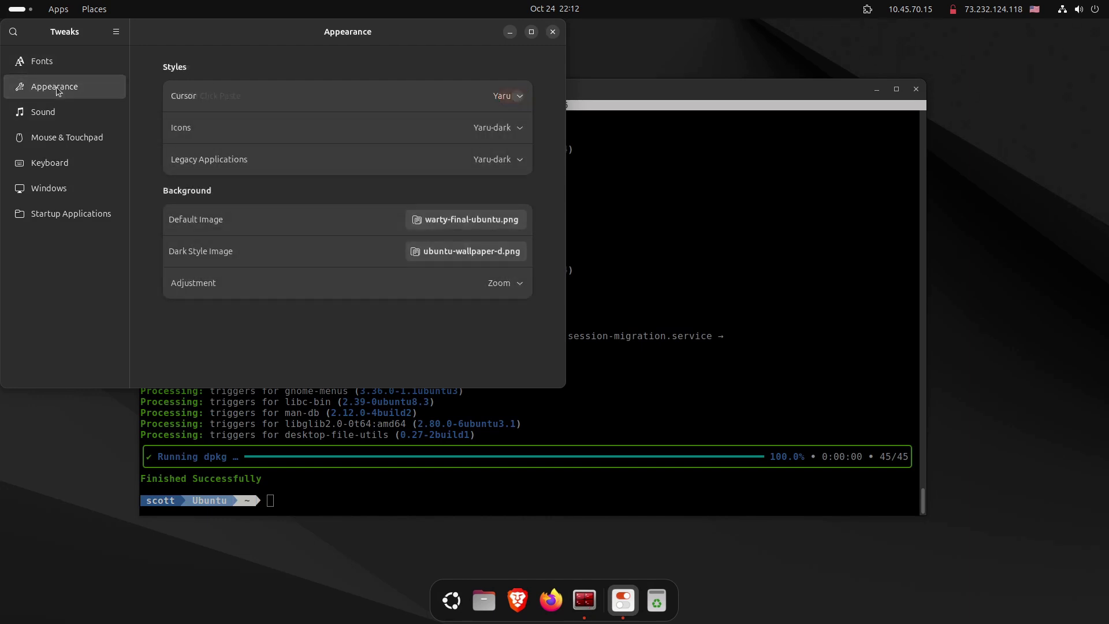
left_click(58, 112)
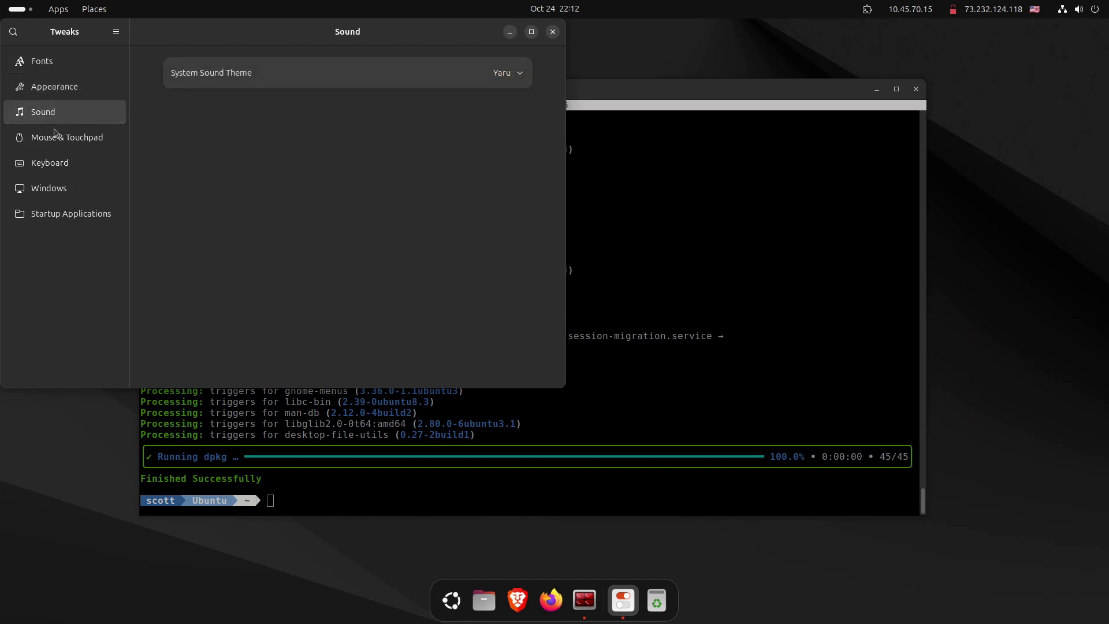
left_click(37, 139)
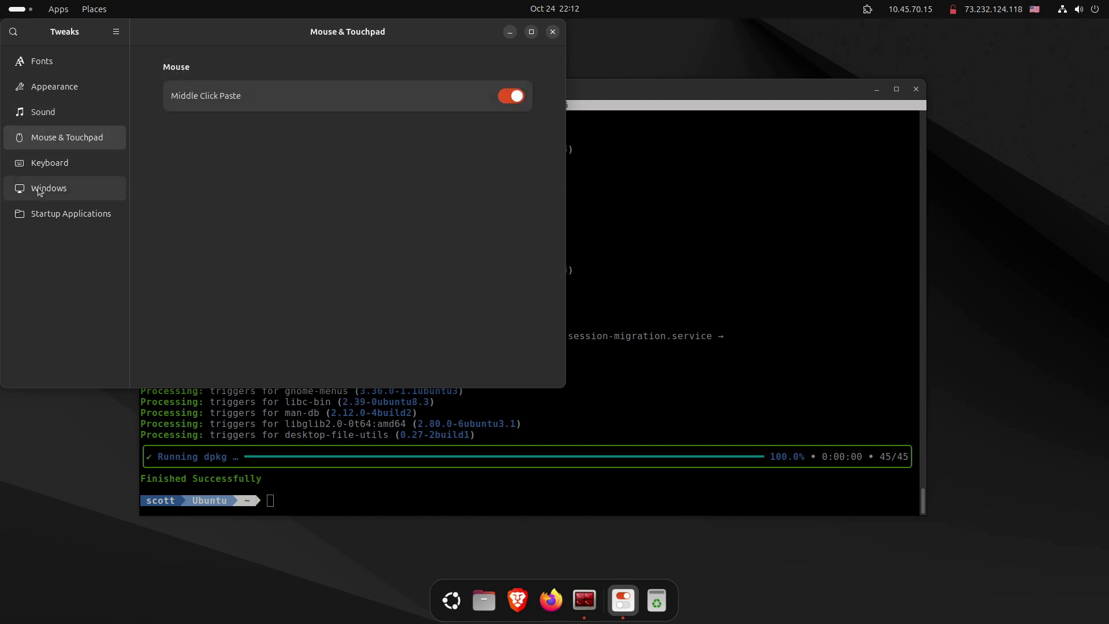
left_click(39, 220)
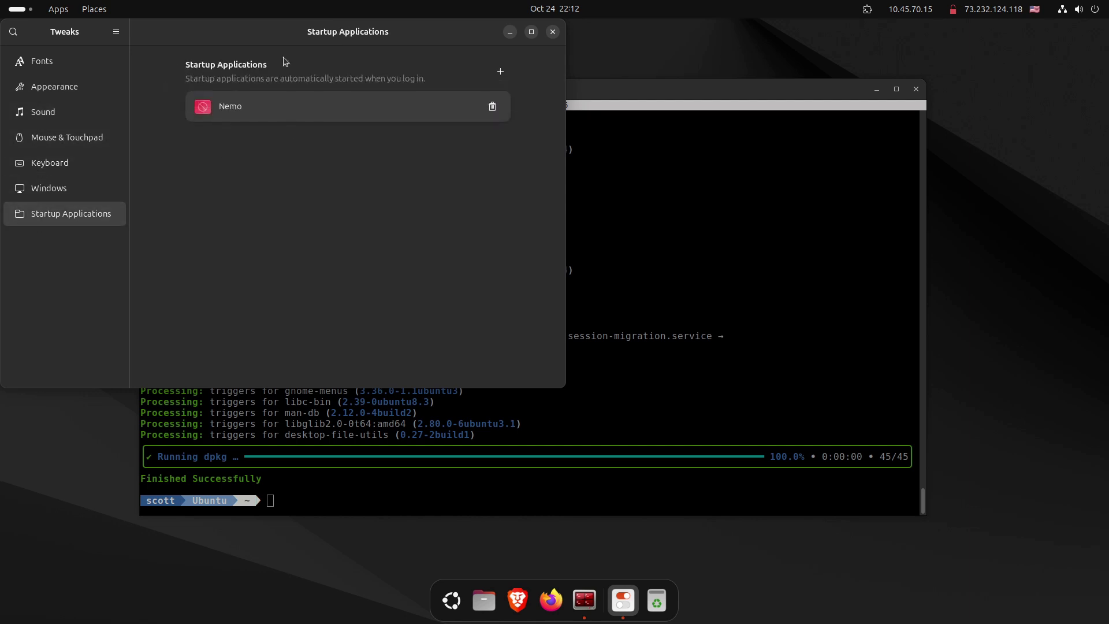
left_click_drag(297, 33, 373, 65)
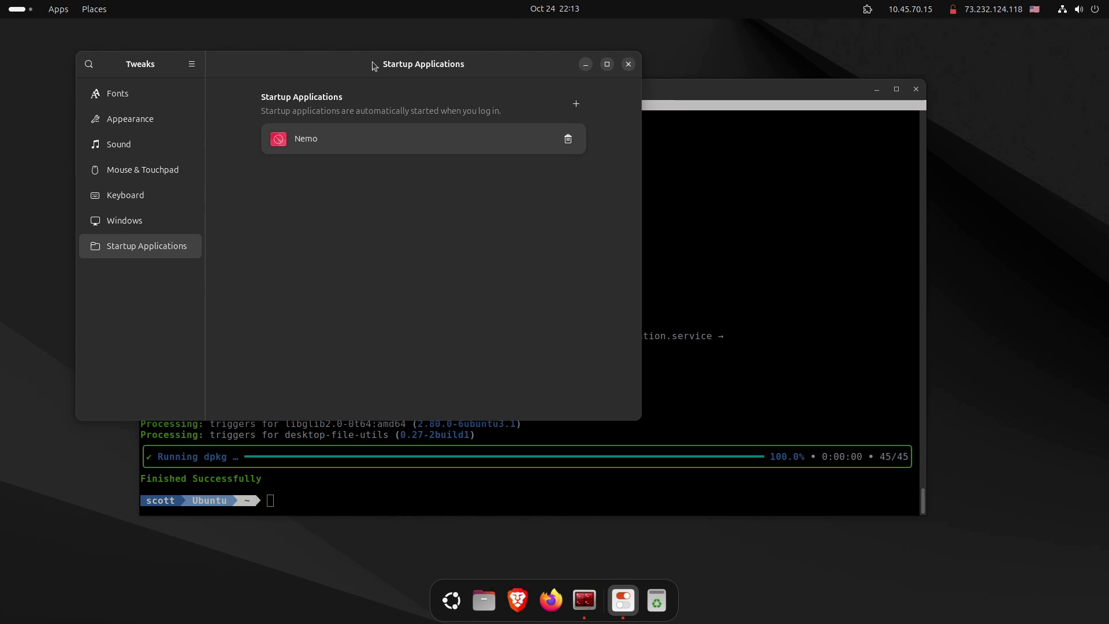
left_click(629, 64)
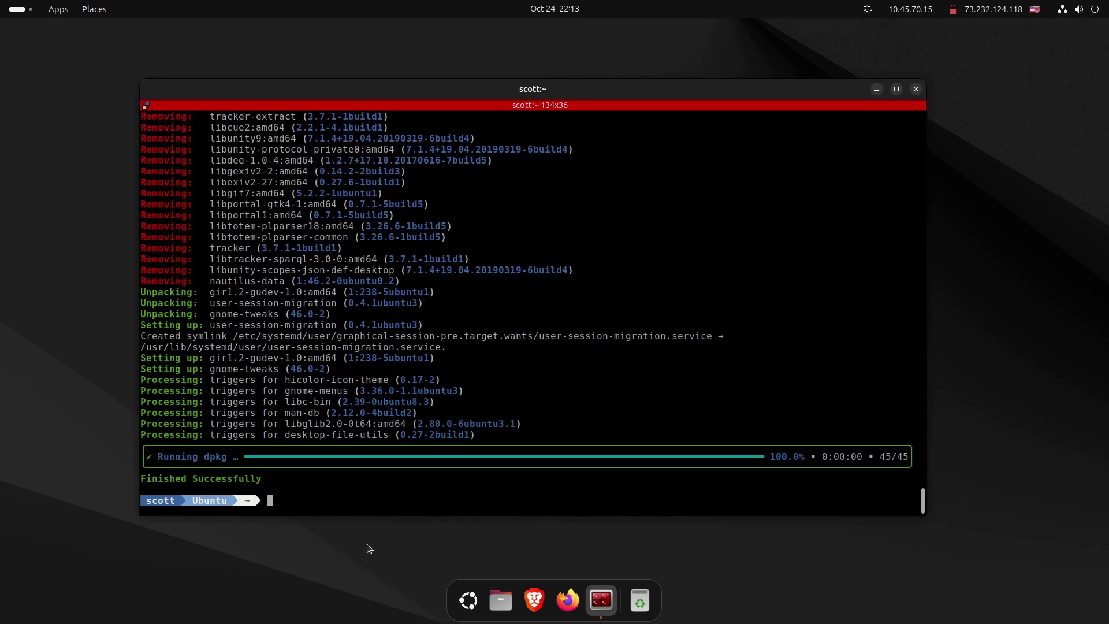
Step: Launch btop++ from the installed applications to view the system monitor, and close its window
left_click(468, 601)
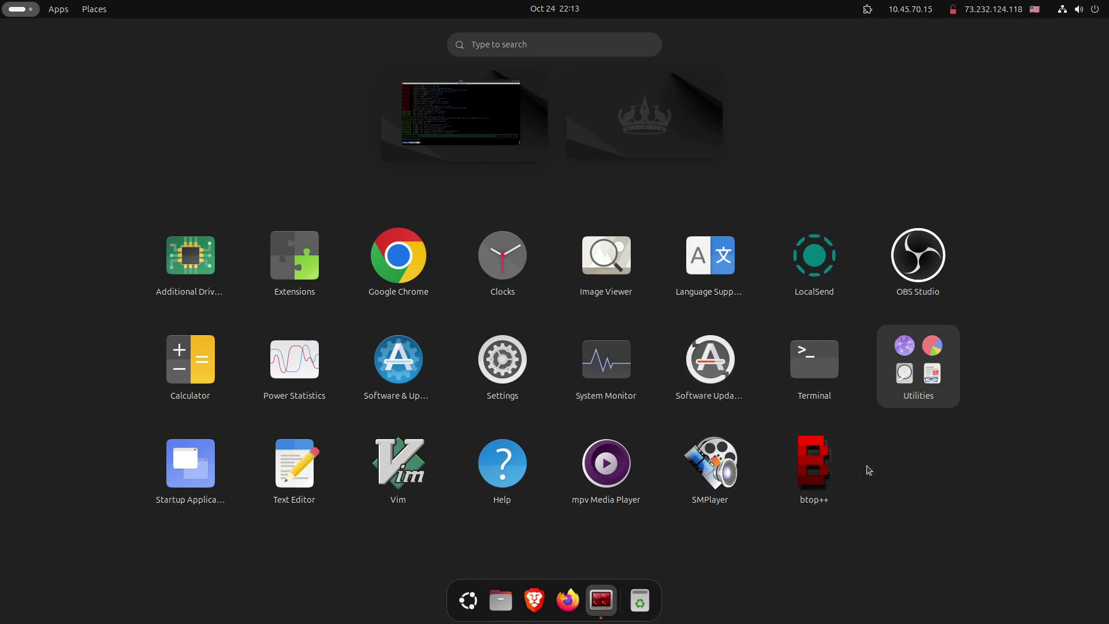
left_click(820, 469)
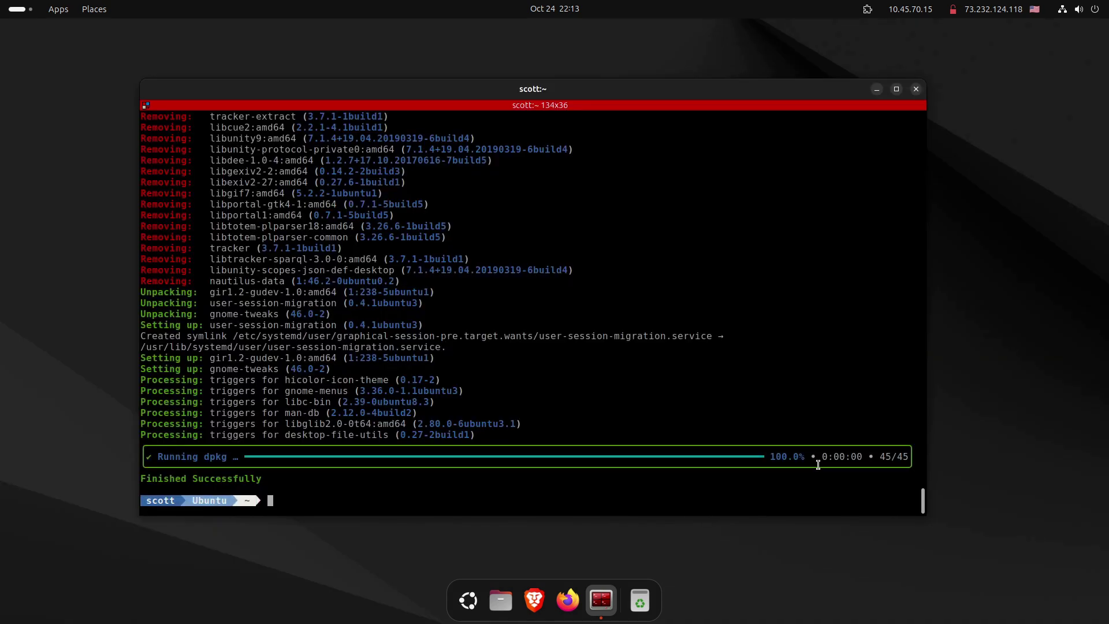
left_click_drag(288, 32, 342, 72)
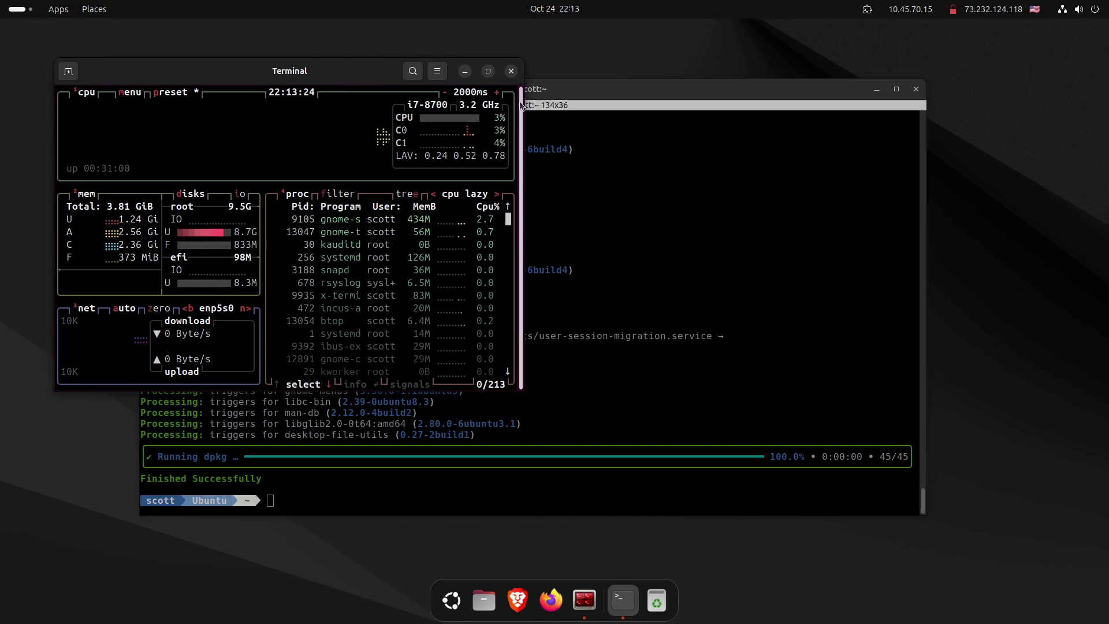
left_click(511, 71)
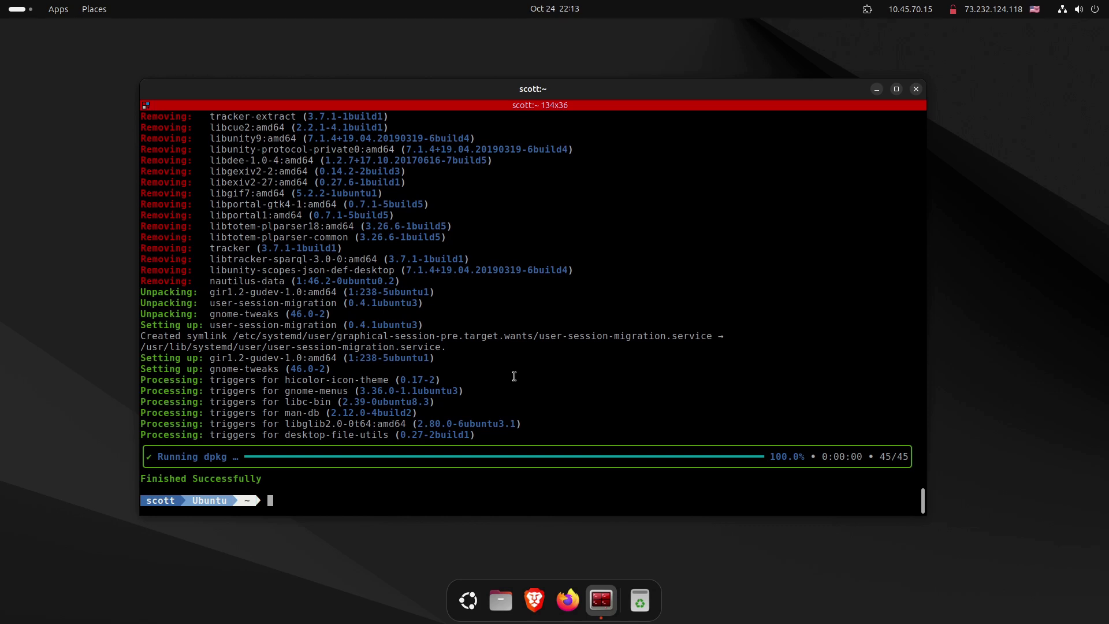
Step: Clear the terminal and install gnome-screenshot with sudo apt install
key("ctrl+l")
type("sudo apt install gnome-screenshot")
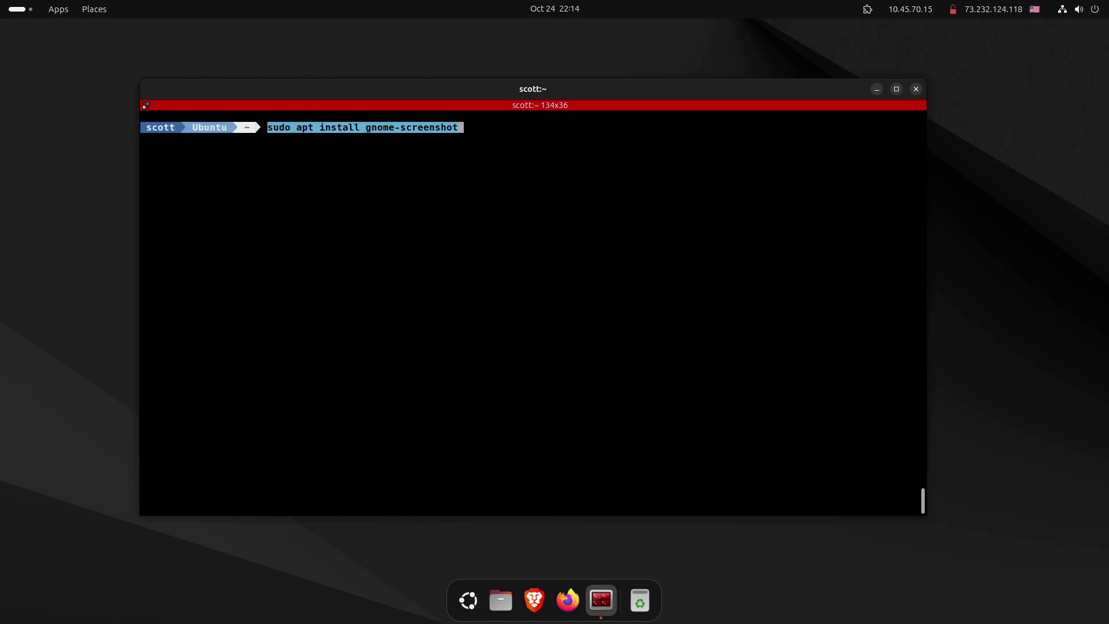
key("Return")
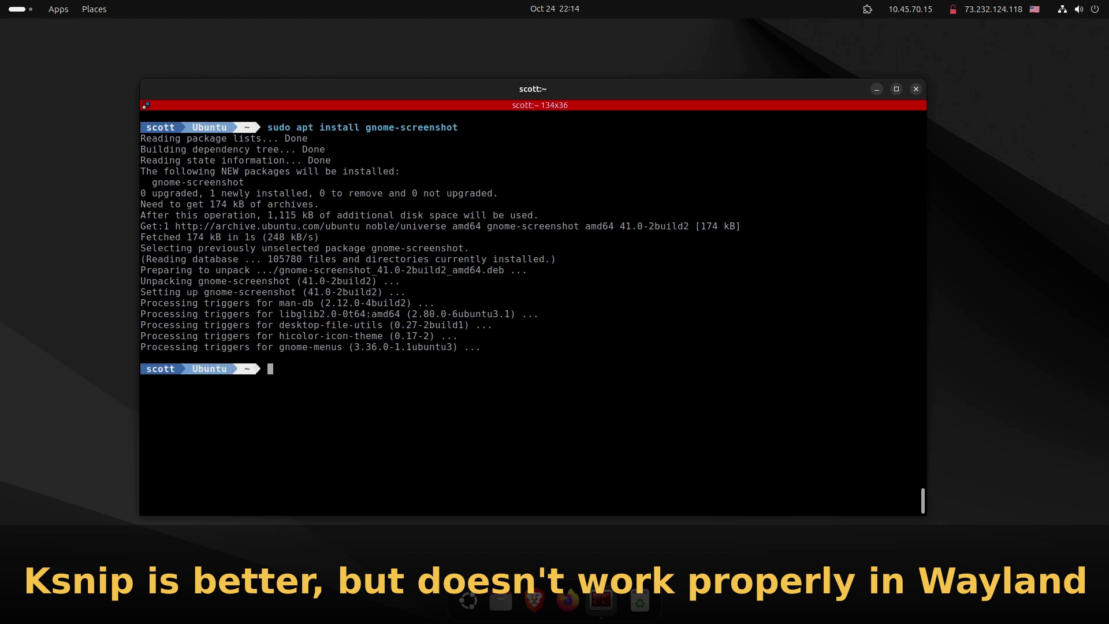
Step: Launch the Screenshot application, pin it to the dock, and close its window
left_click(467, 600)
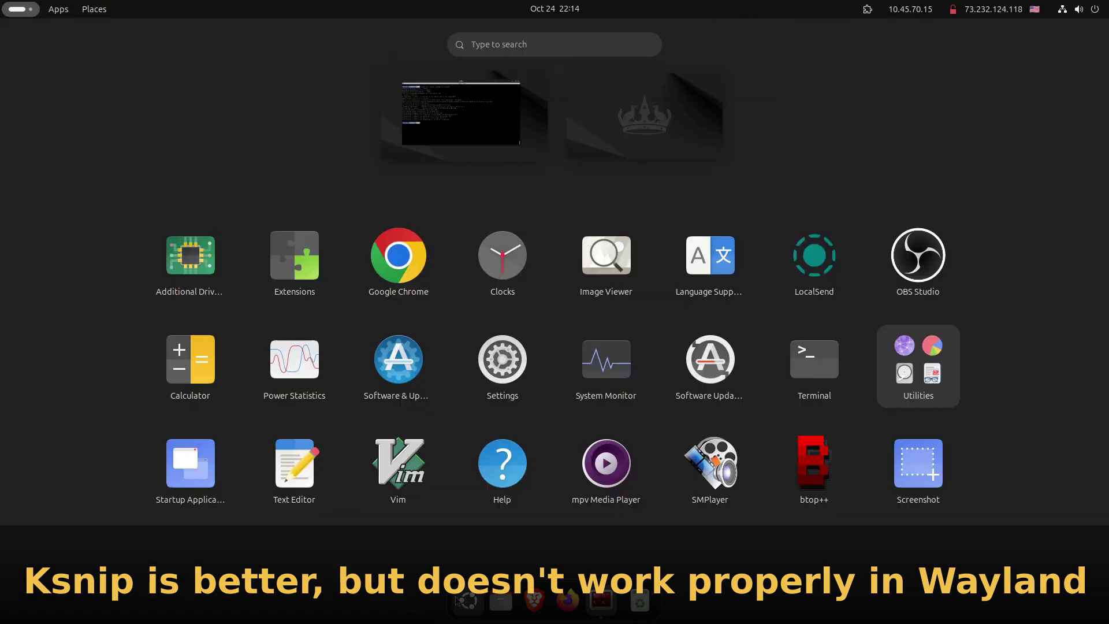
left_click(917, 464)
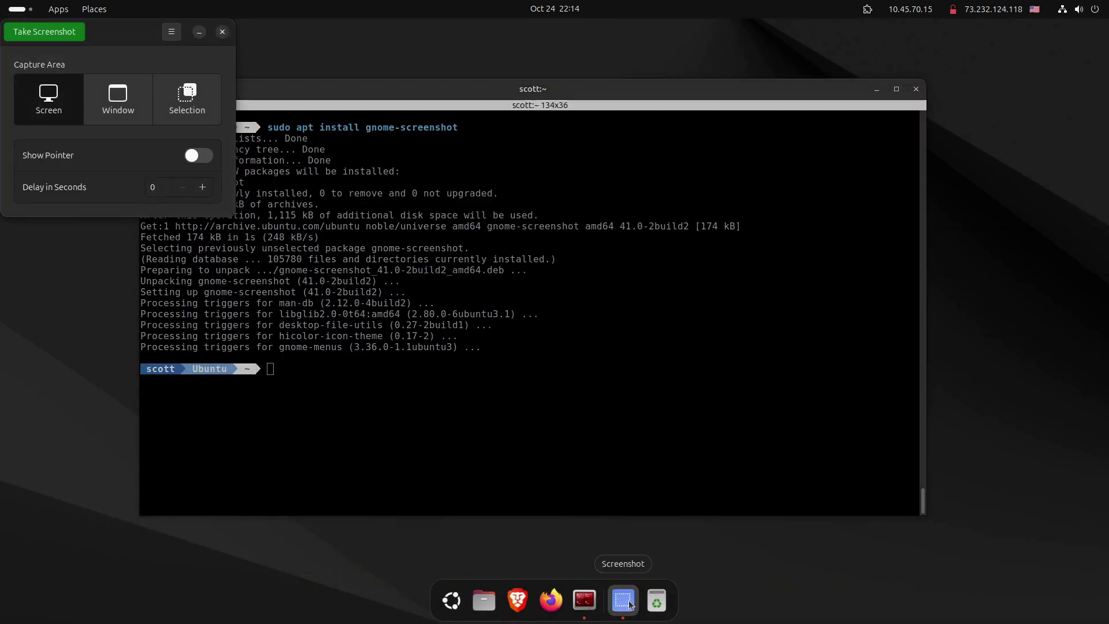
right_click(626, 604)
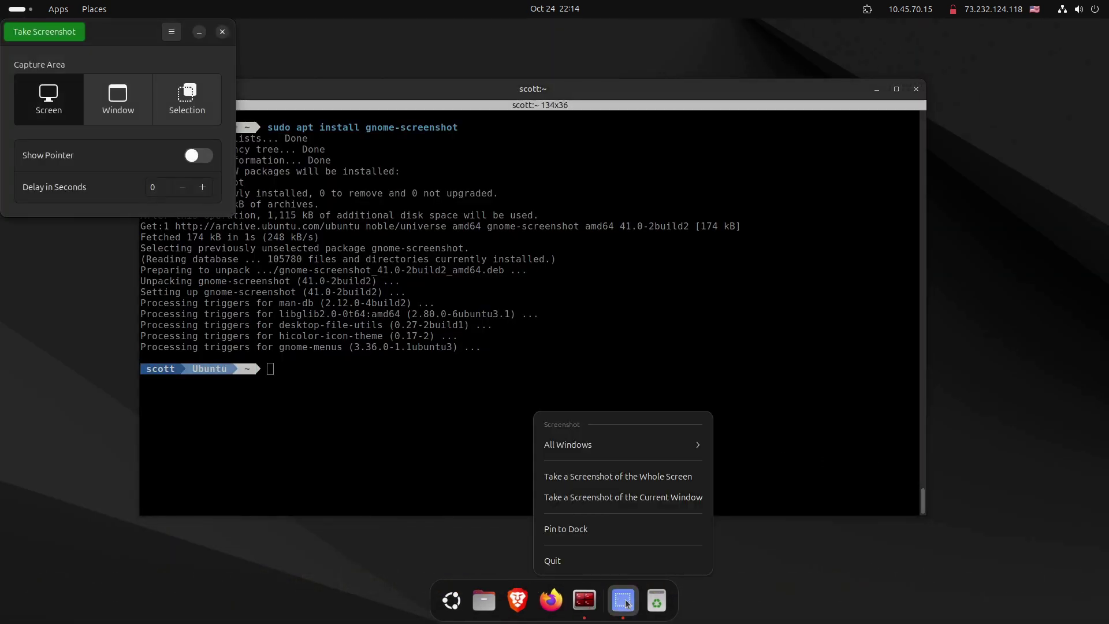
left_click(607, 528)
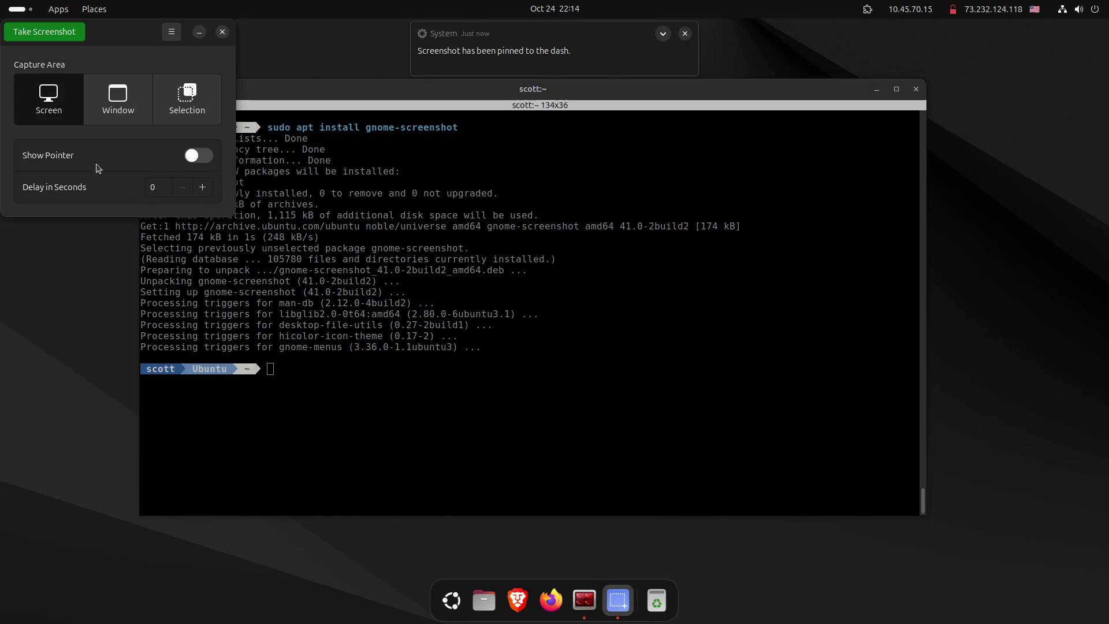
left_click_drag(119, 45, 148, 70)
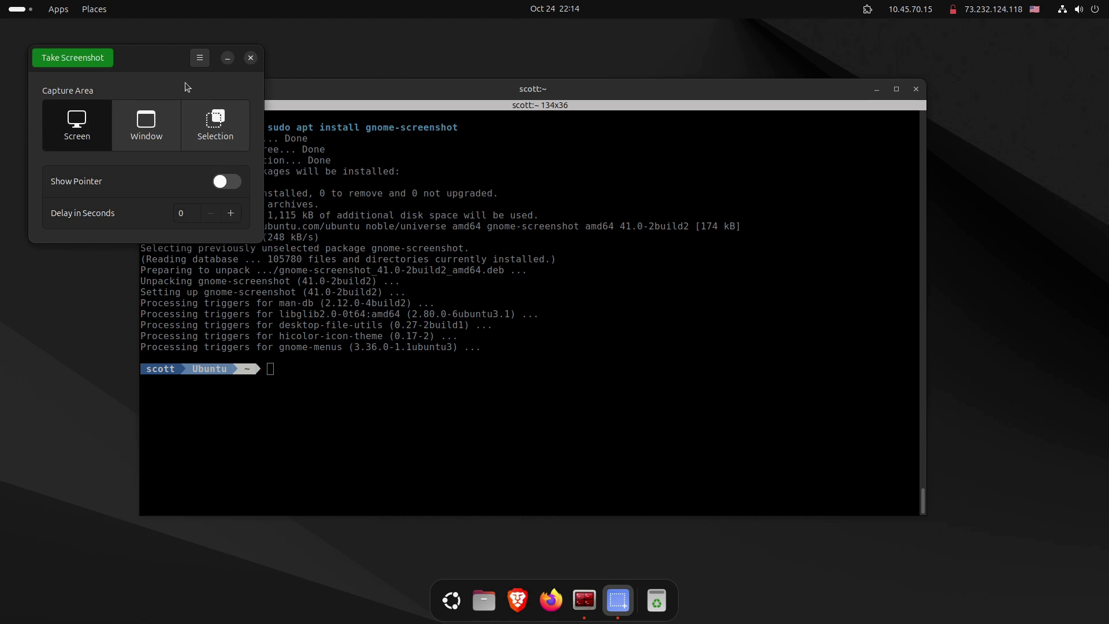
left_click(249, 63)
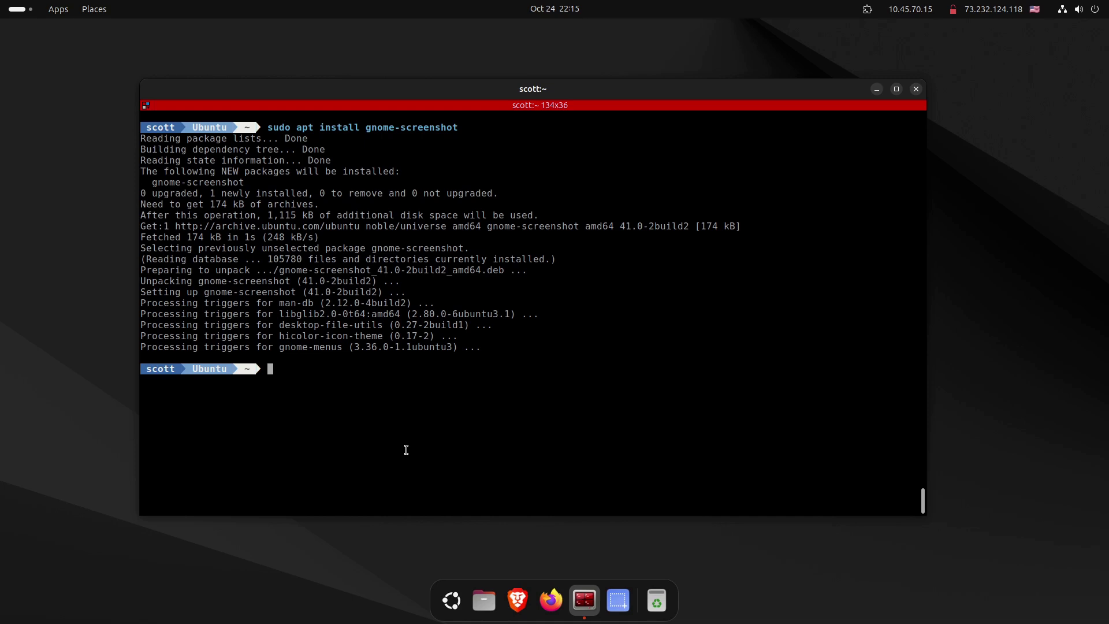
Step: Install stacer with sudo apt install, accepting the additional packages
type("sudo apt install stacer")
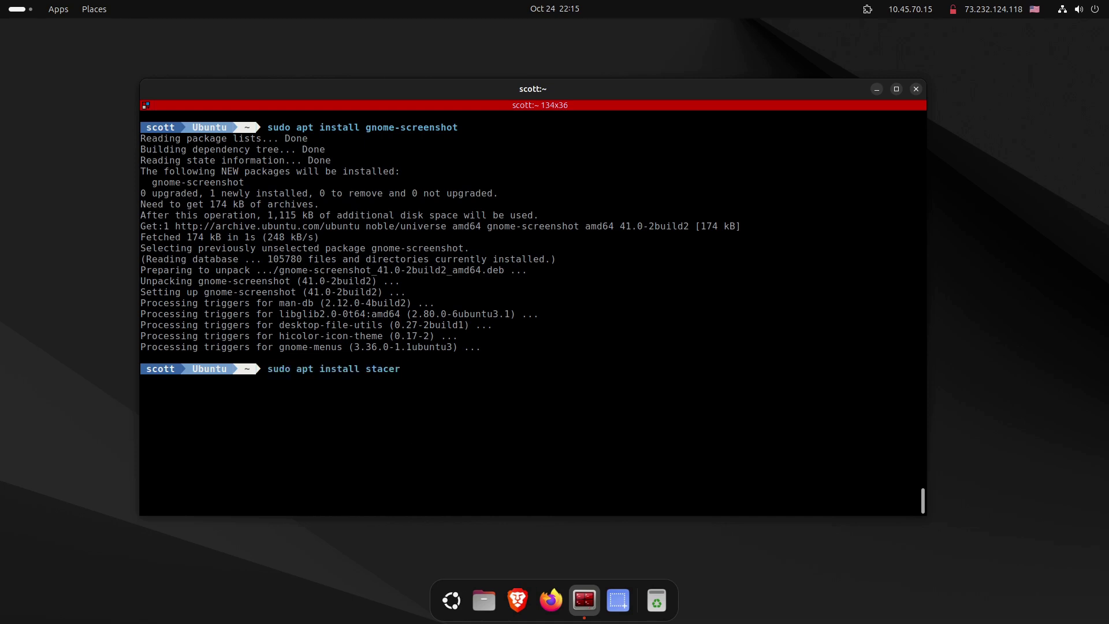
key("Return")
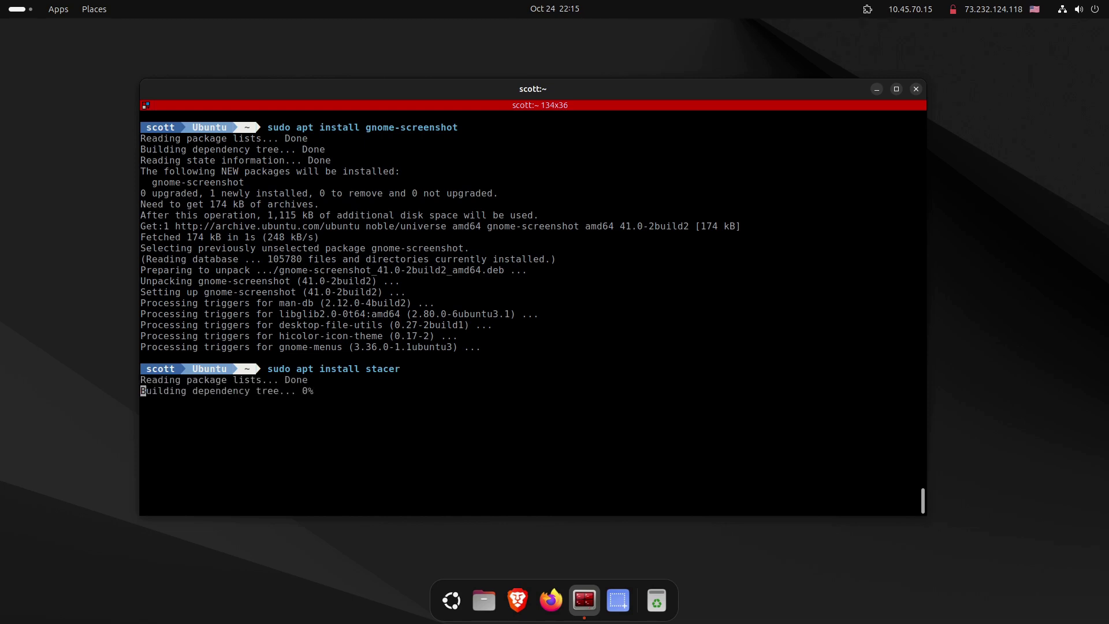
type("Y")
key("Return")
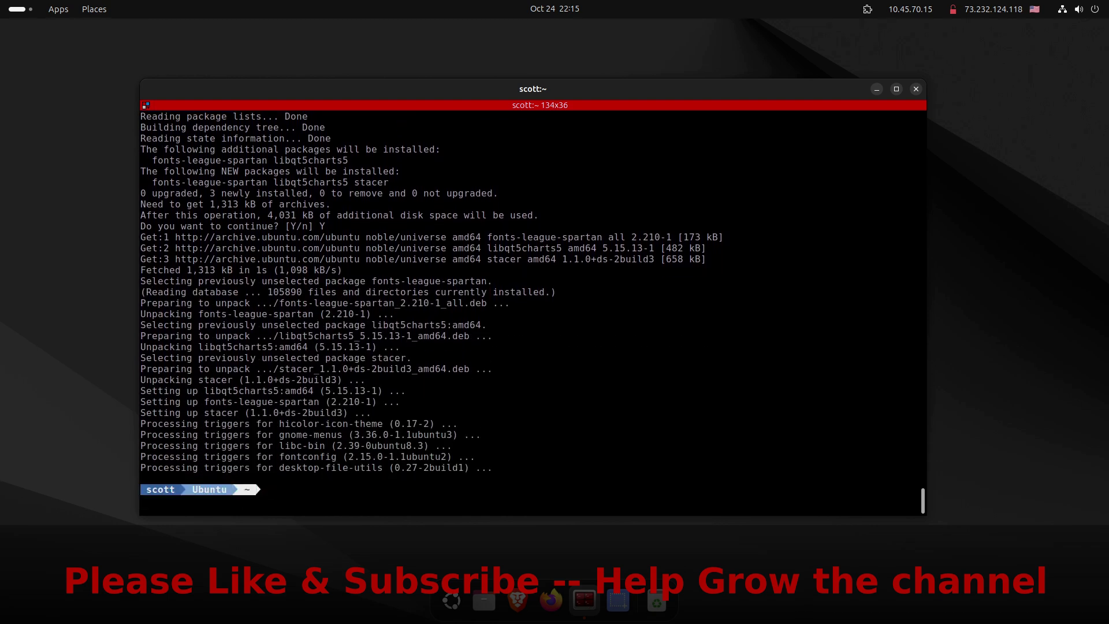
Step: Launch Stacer and move its window away from the corner of the desktop
left_click(451, 602)
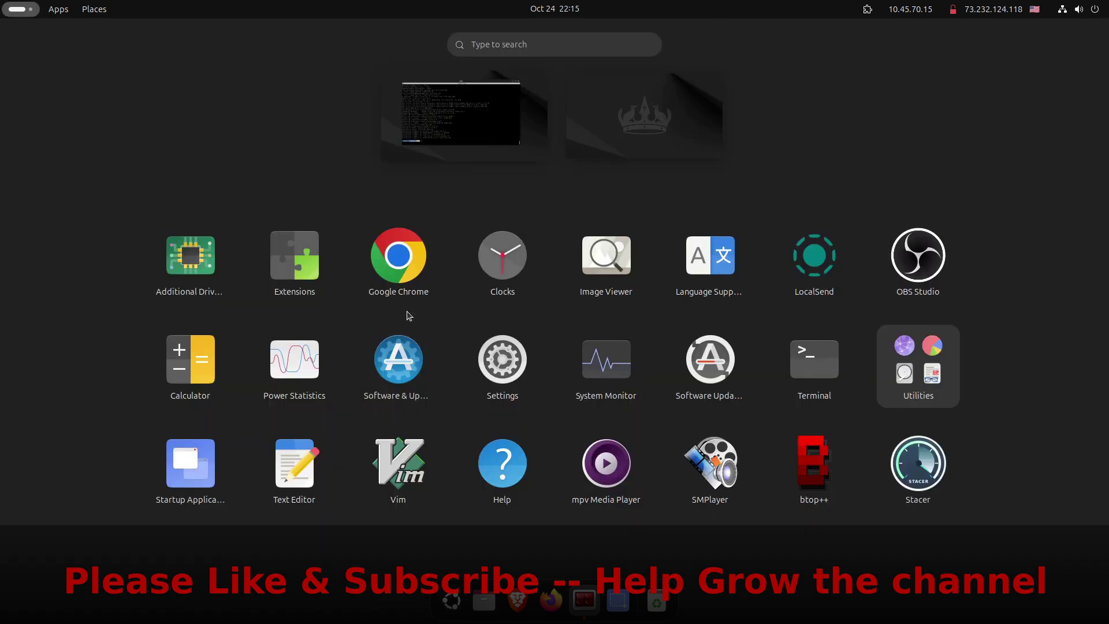
left_click(910, 450)
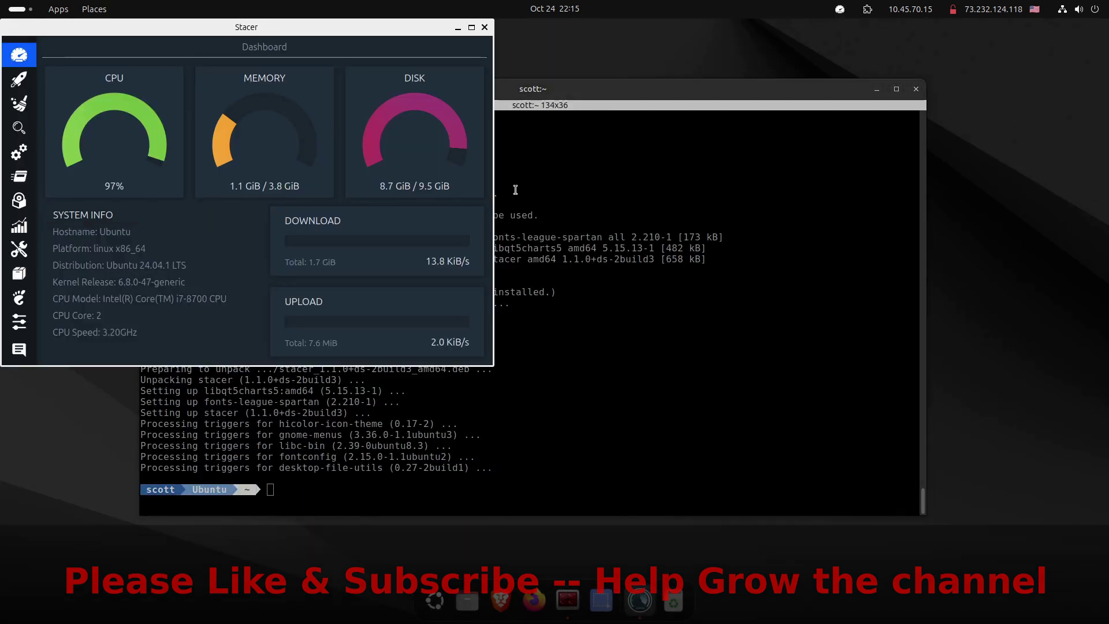
left_click_drag(296, 30, 363, 56)
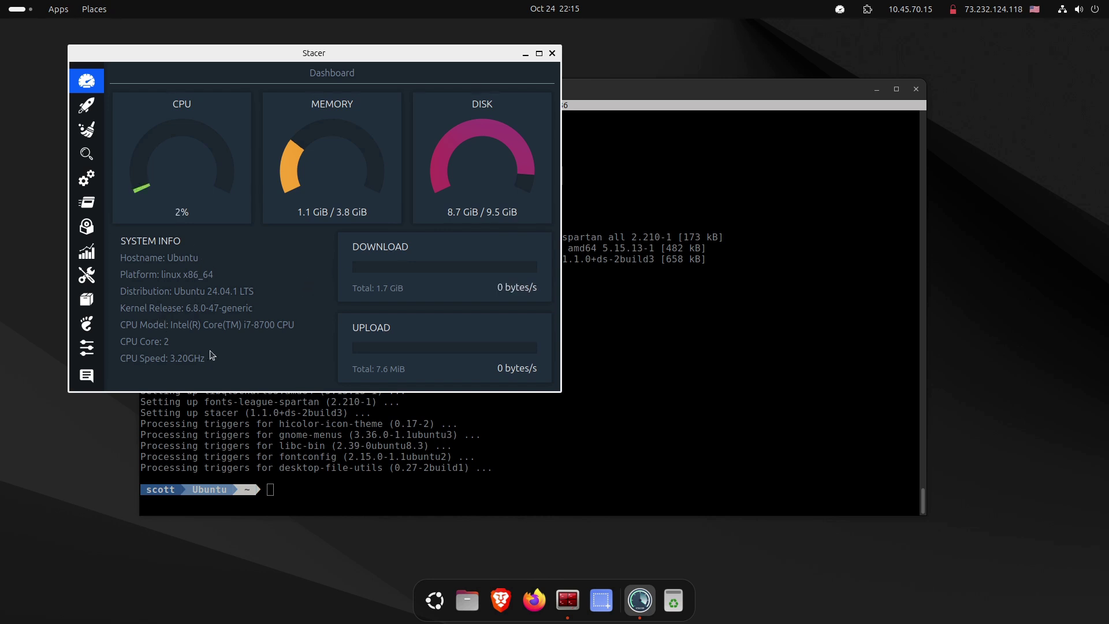
Step: Examine the Nemo entry among Stacer's startup apps and close its details without saving
left_click(88, 107)
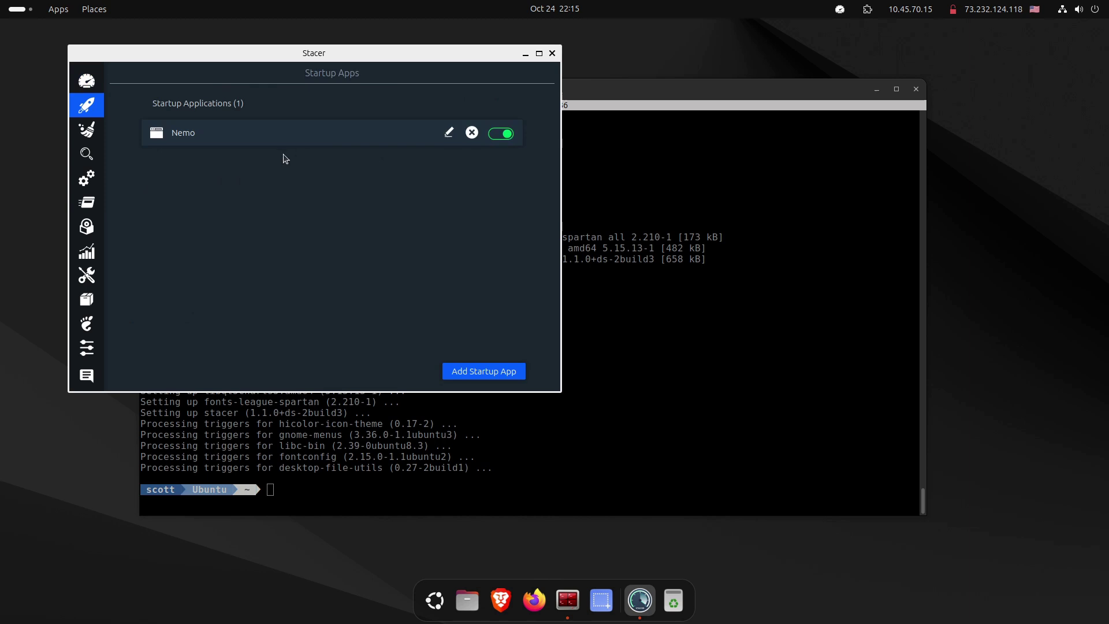
left_click(450, 134)
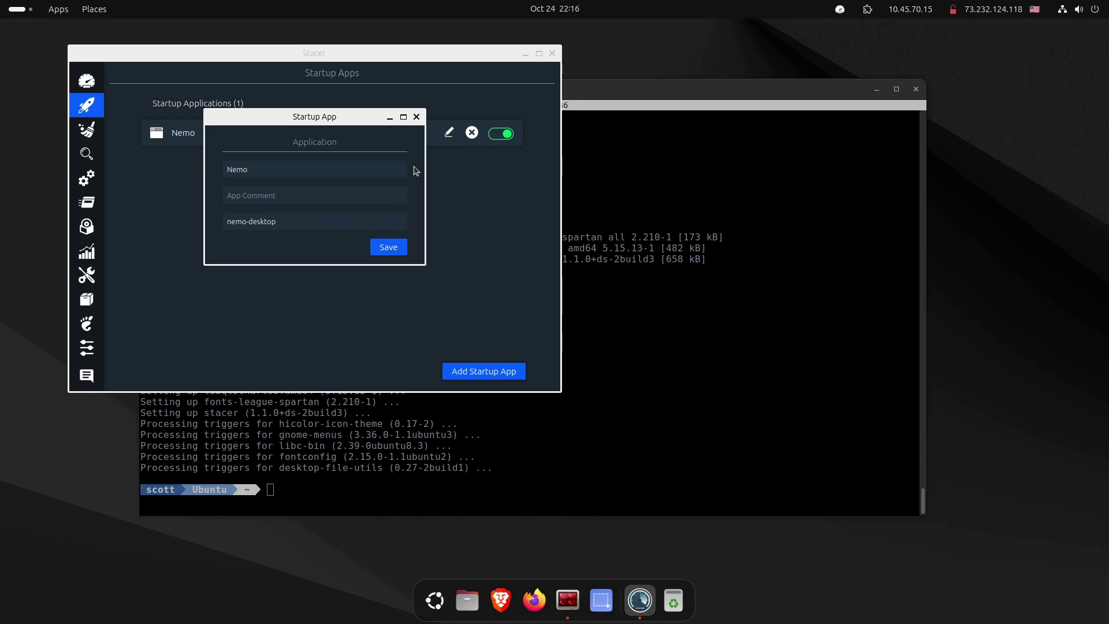
left_click(416, 117)
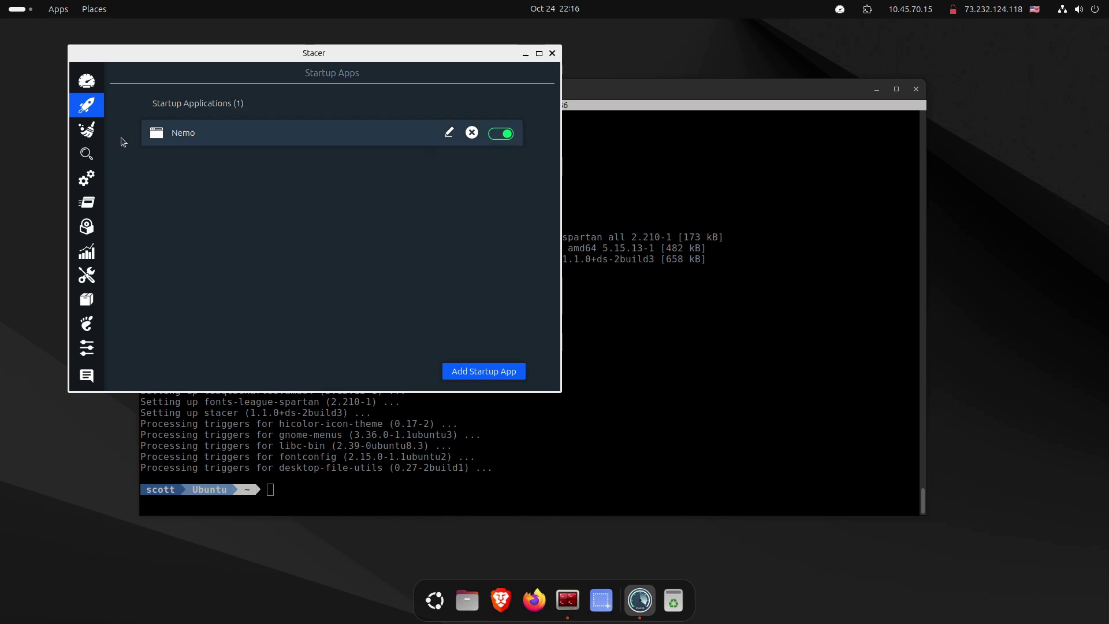
Step: Scan all System Cleaner categories in Stacer, from package caches and crash reports to application logs, application caches and trash
left_click(86, 129)
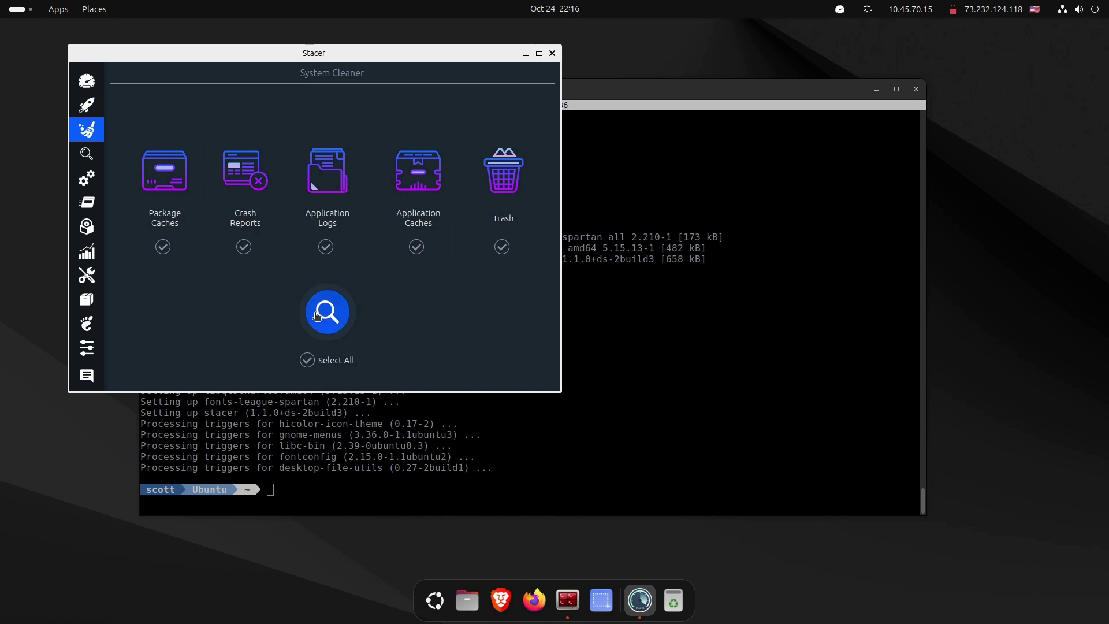
left_click(314, 364)
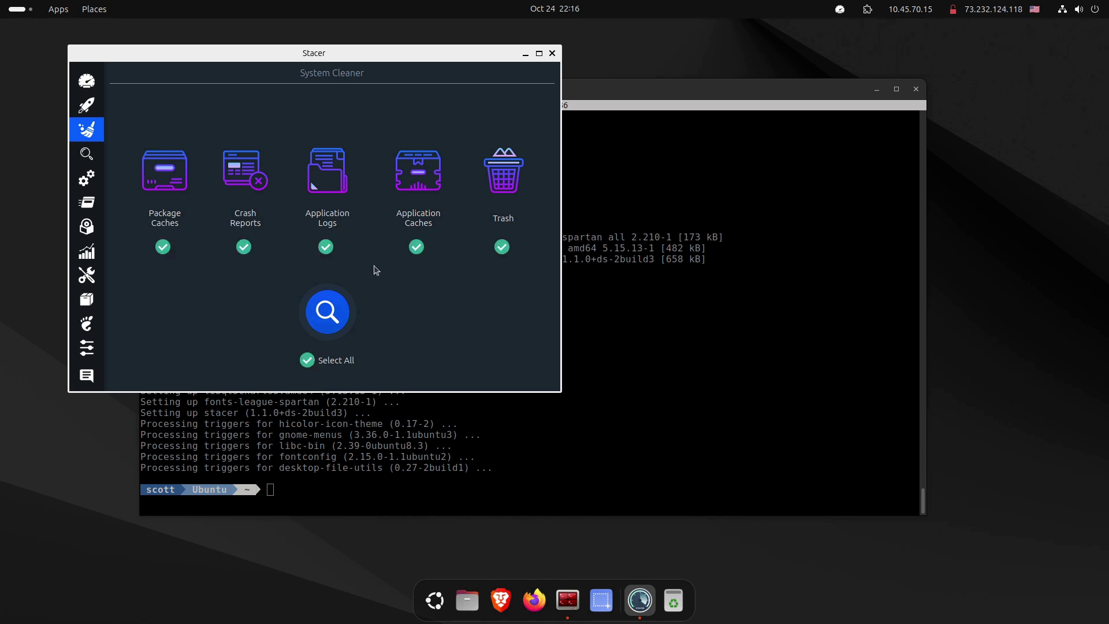
left_click(338, 306)
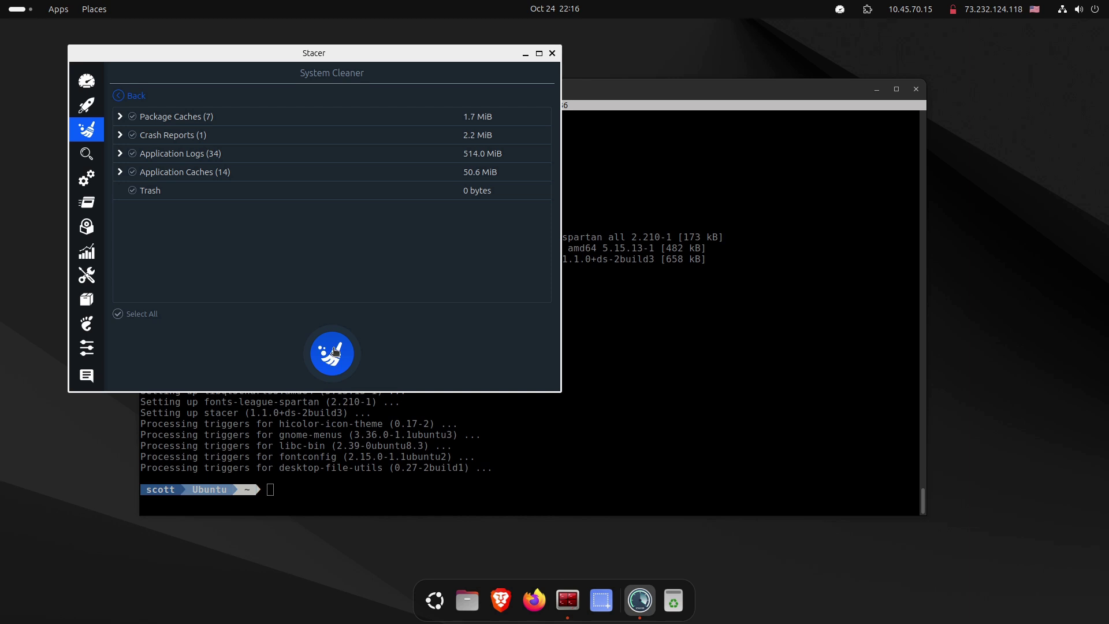
Step: Clean all the scanned System Cleaner items, authenticating the removal with the account password
left_click(120, 316)
left_click(338, 356)
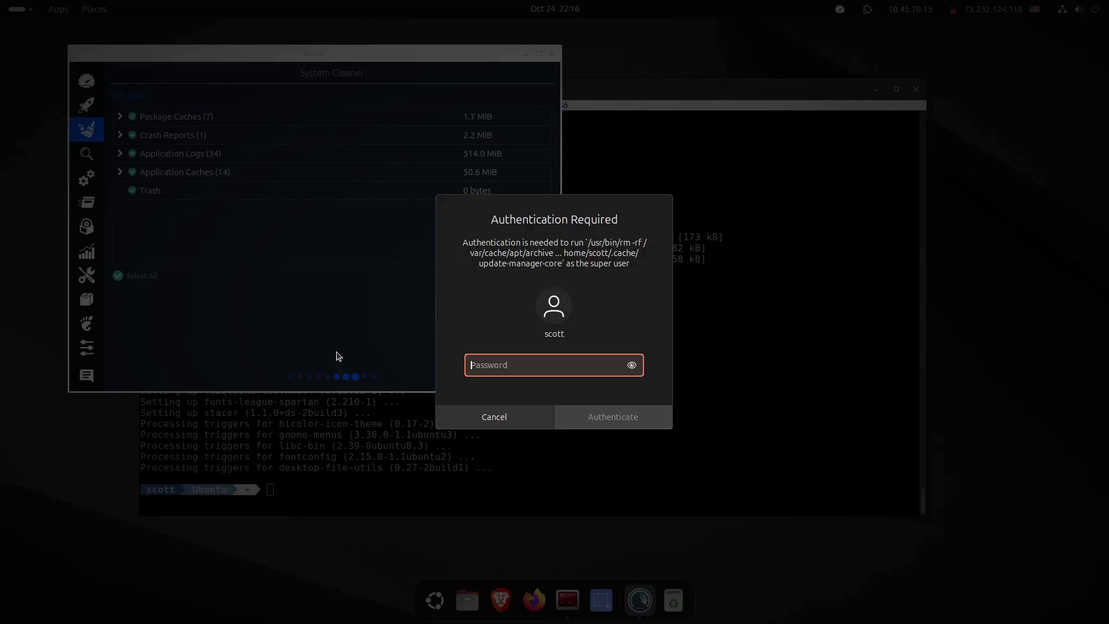
type("••••••••")
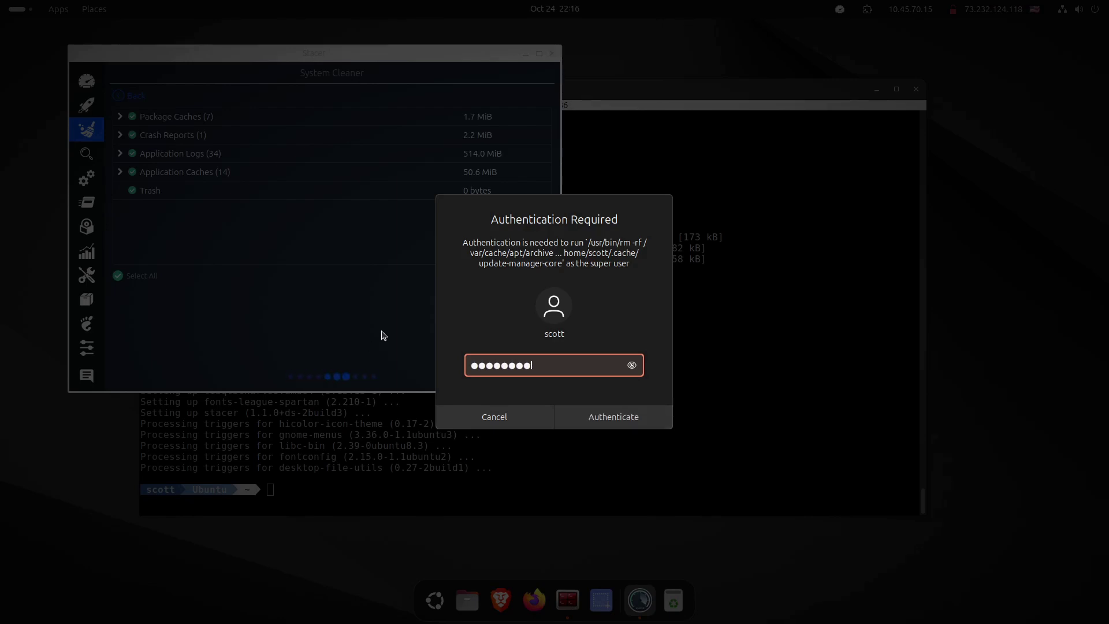
key("Return")
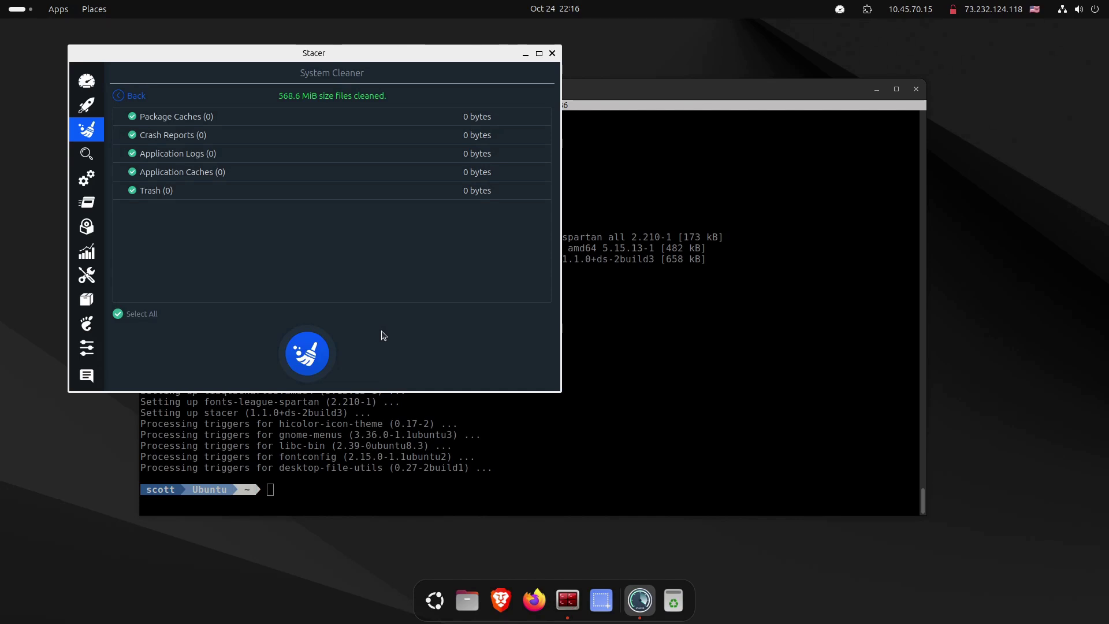
Step: Examine Stacer's Search, Services, Processes, Uninstaller, Resources and Helpers pages
left_click(85, 155)
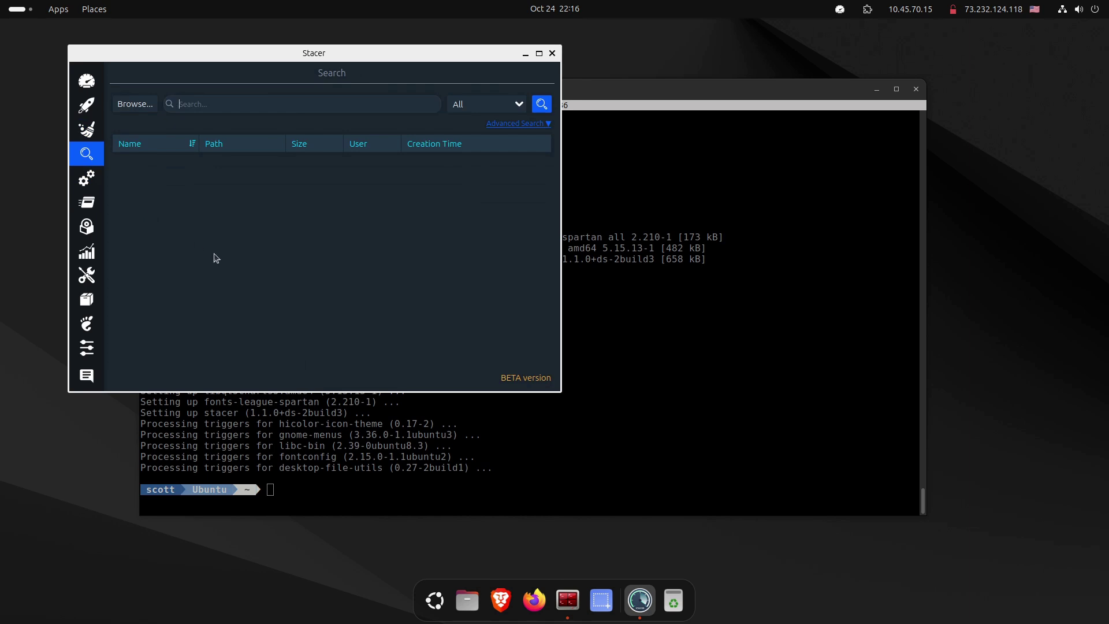
left_click(91, 181)
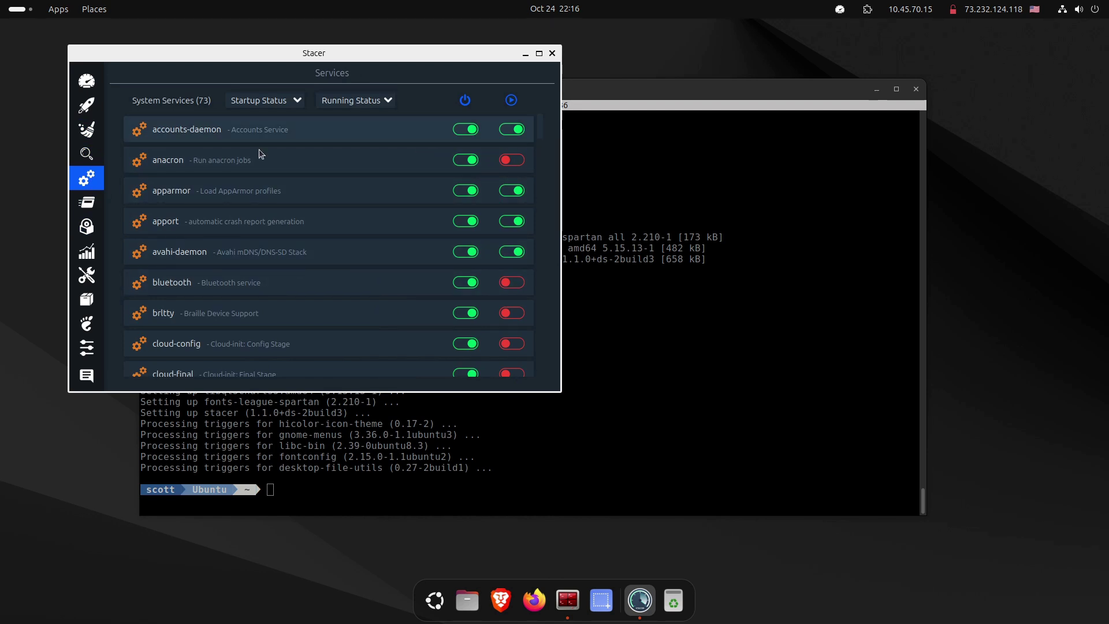
left_click(96, 204)
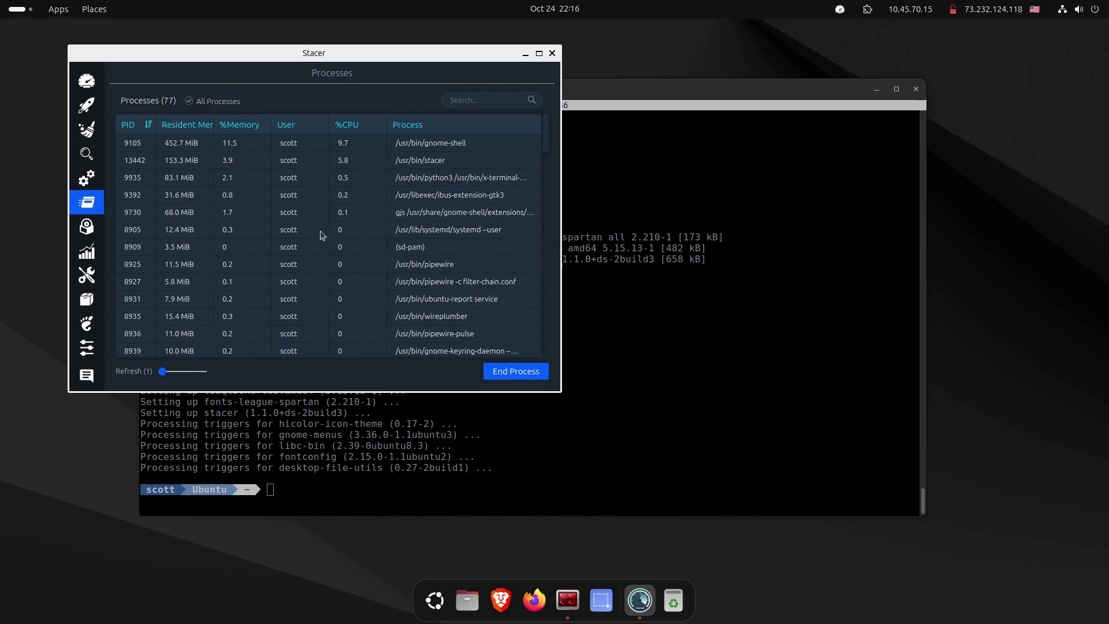
left_click(88, 228)
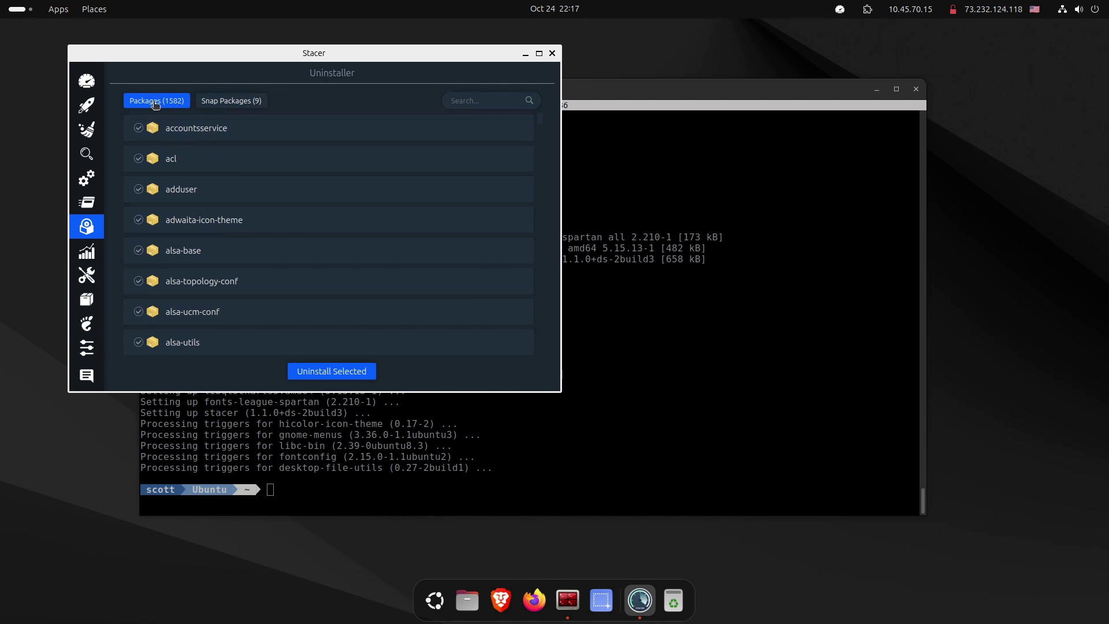
left_click(87, 260)
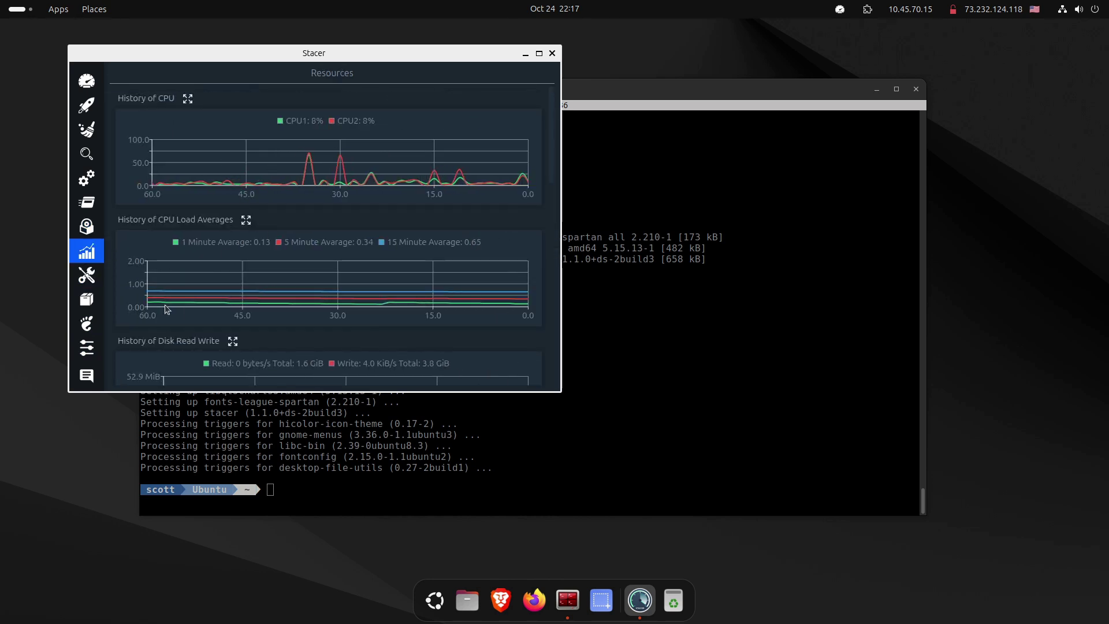
left_click(86, 275)
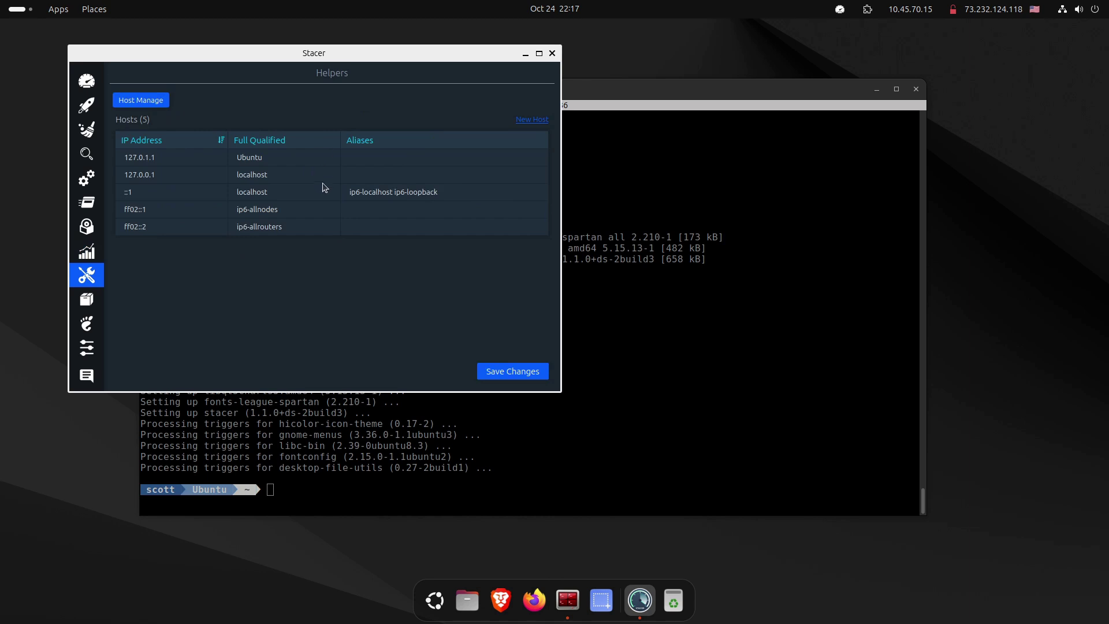
Step: Review Stacer's APT repositories, Gnome settings, program settings, feedback form and dashboard, closing Stacer at the end
left_click(72, 303)
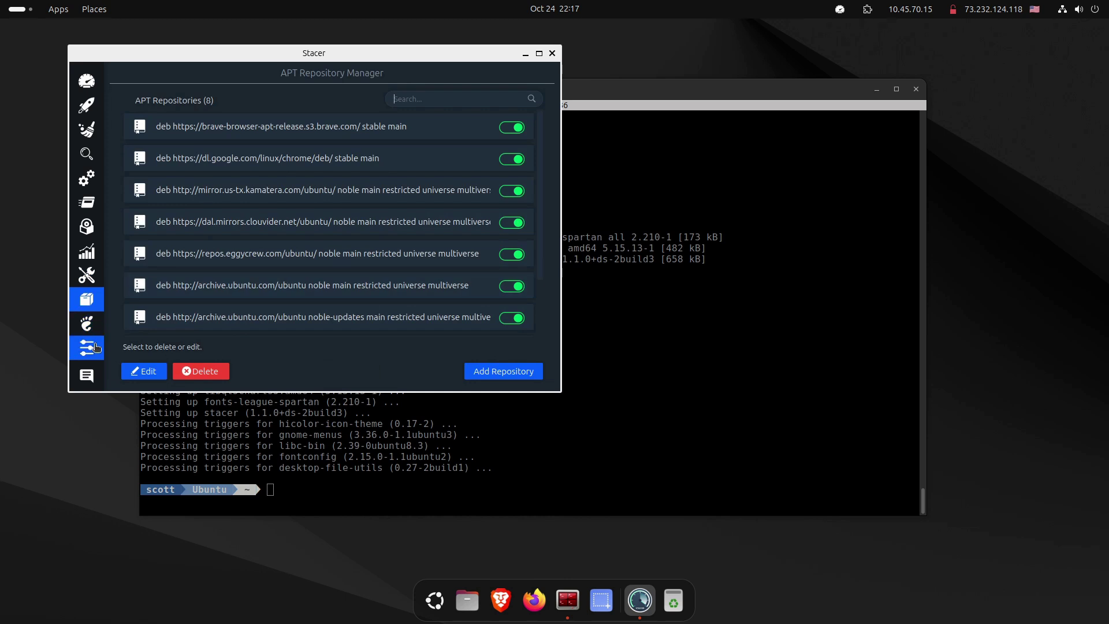
left_click(87, 323)
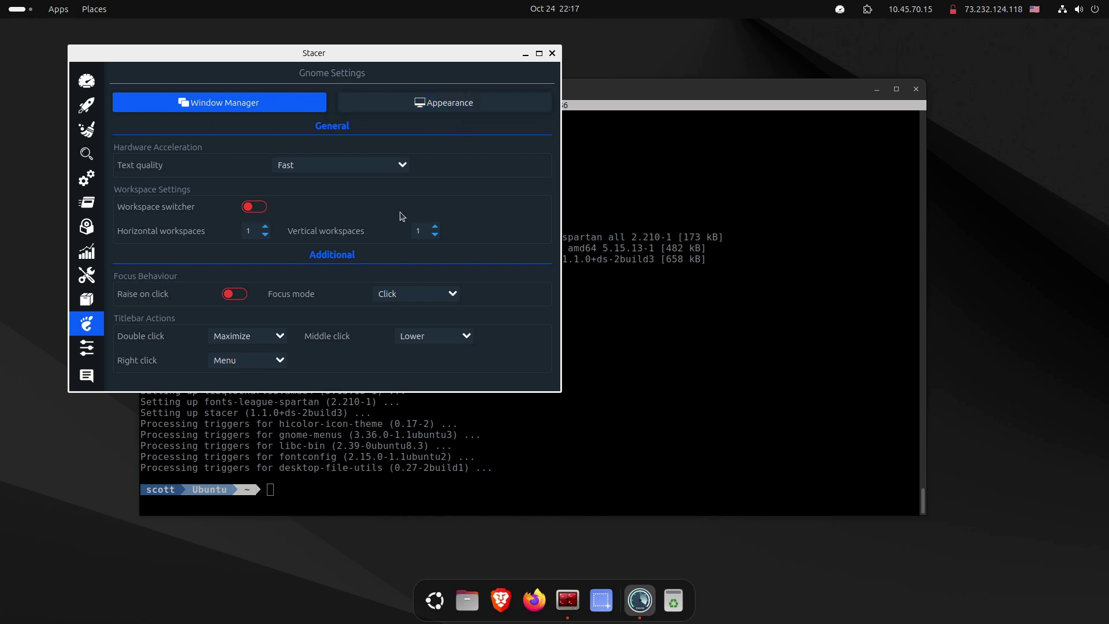
left_click(92, 347)
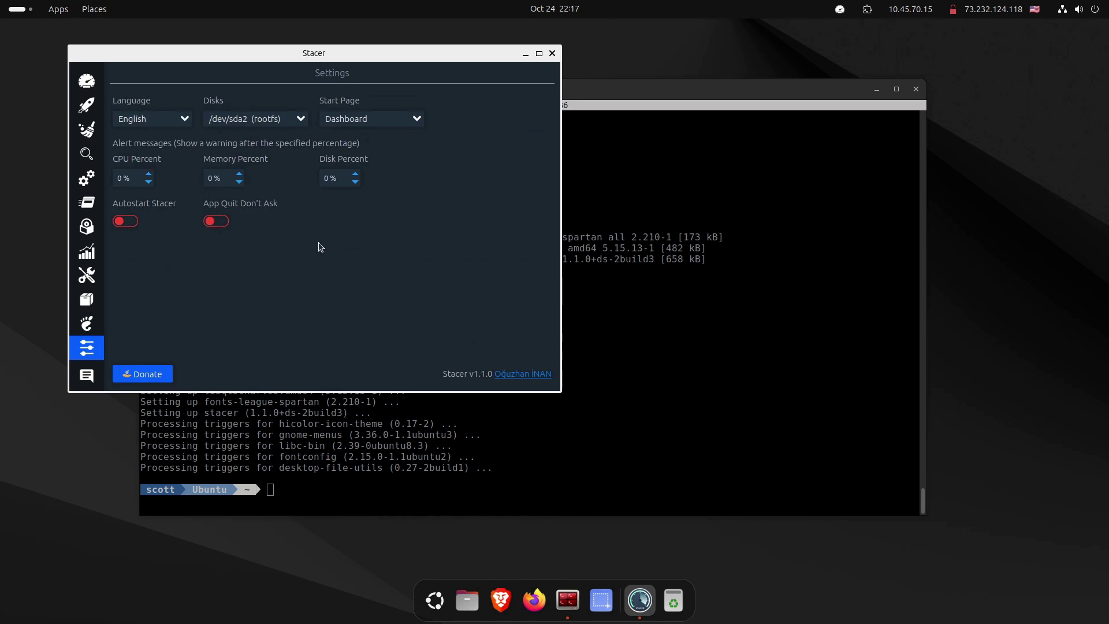
left_click(86, 374)
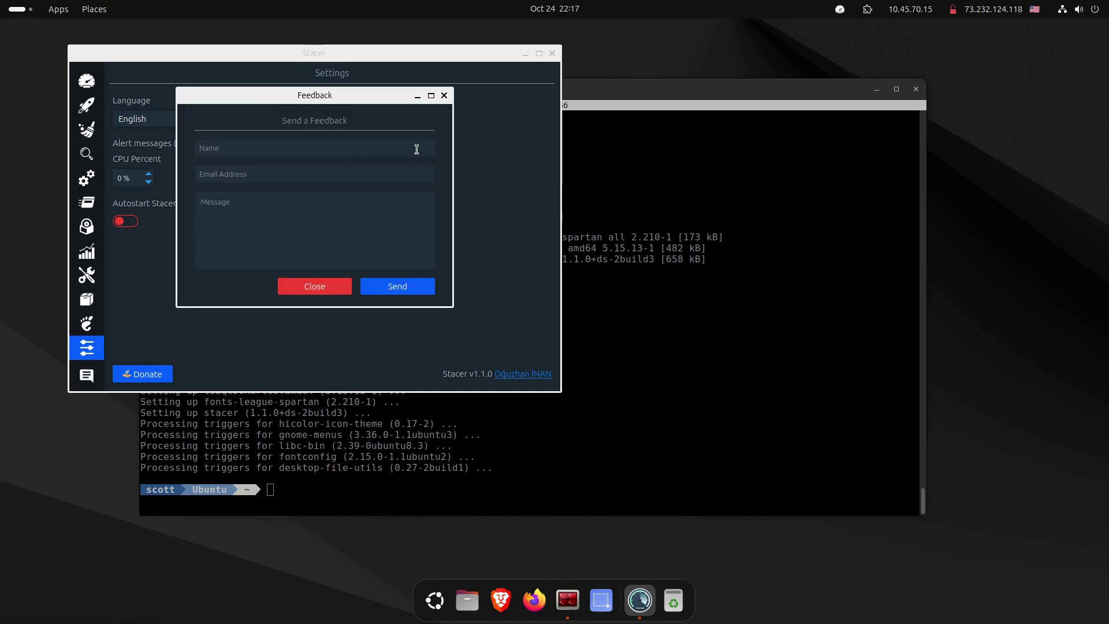
left_click(444, 96)
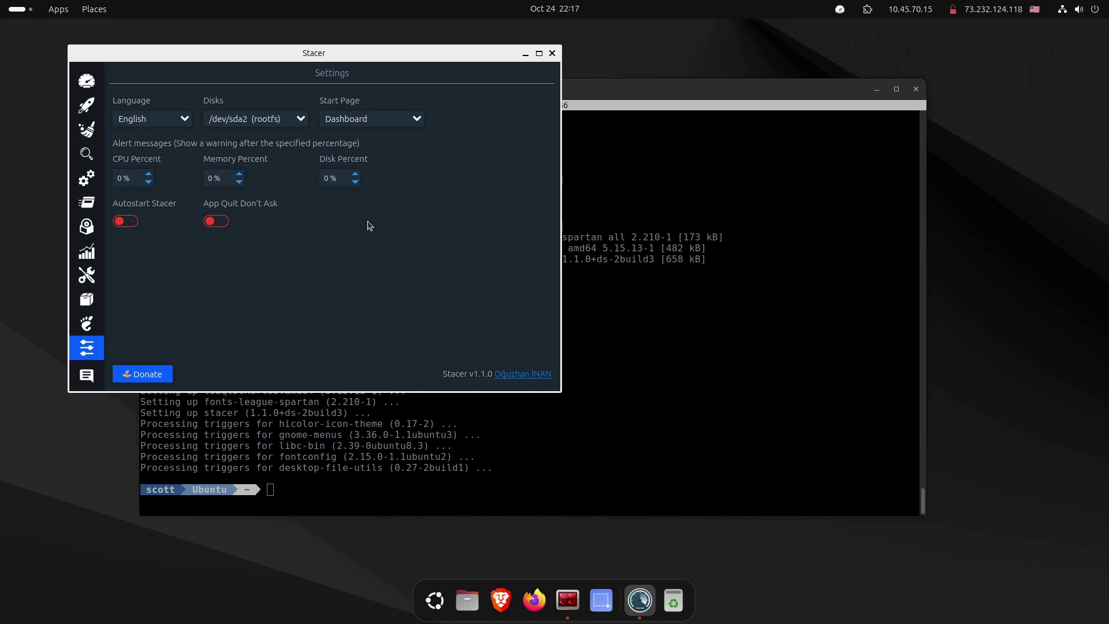
left_click(90, 81)
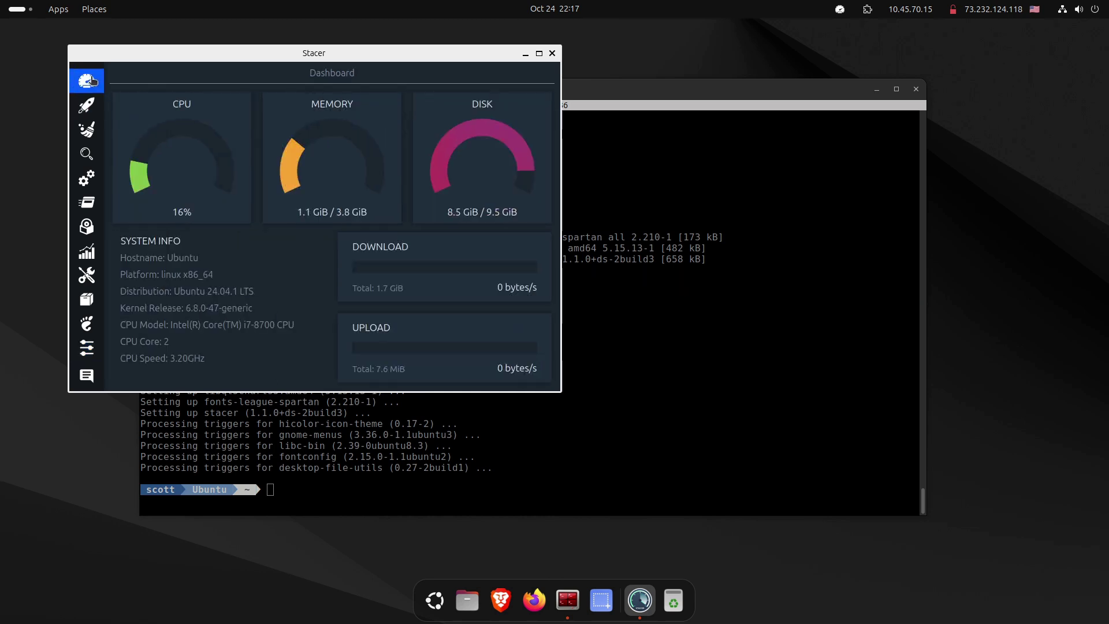
left_click(552, 54)
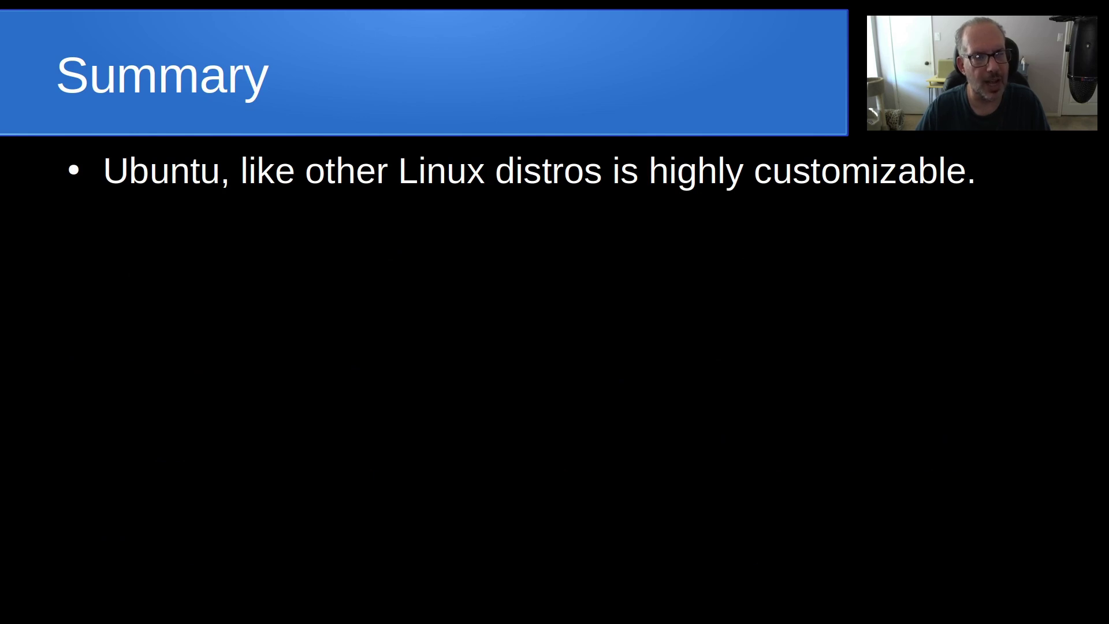
key("Right")
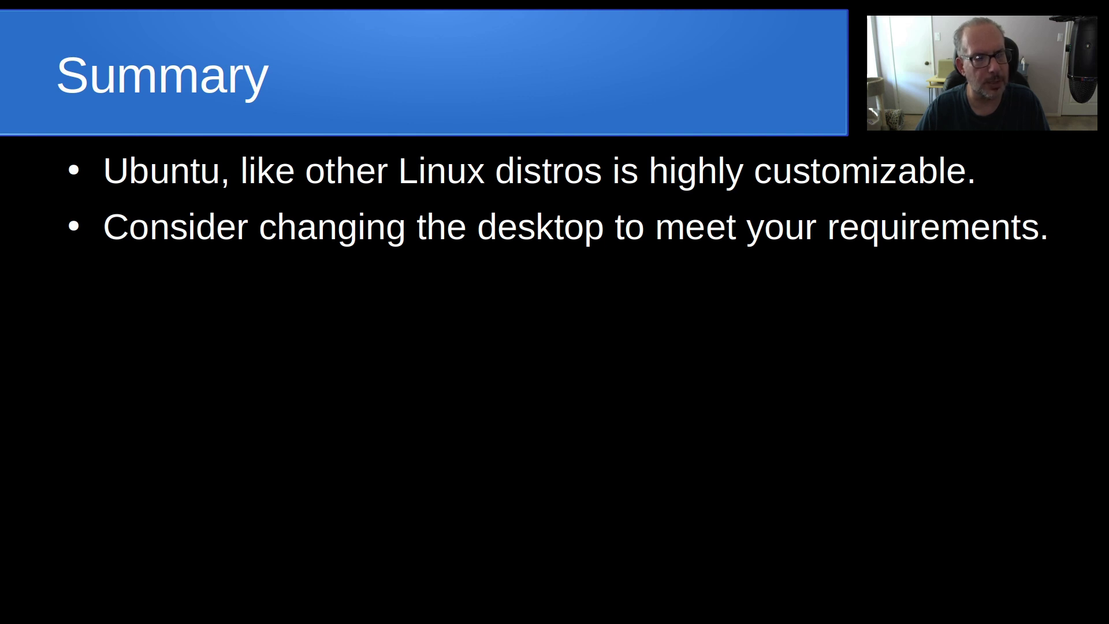
key("Right")
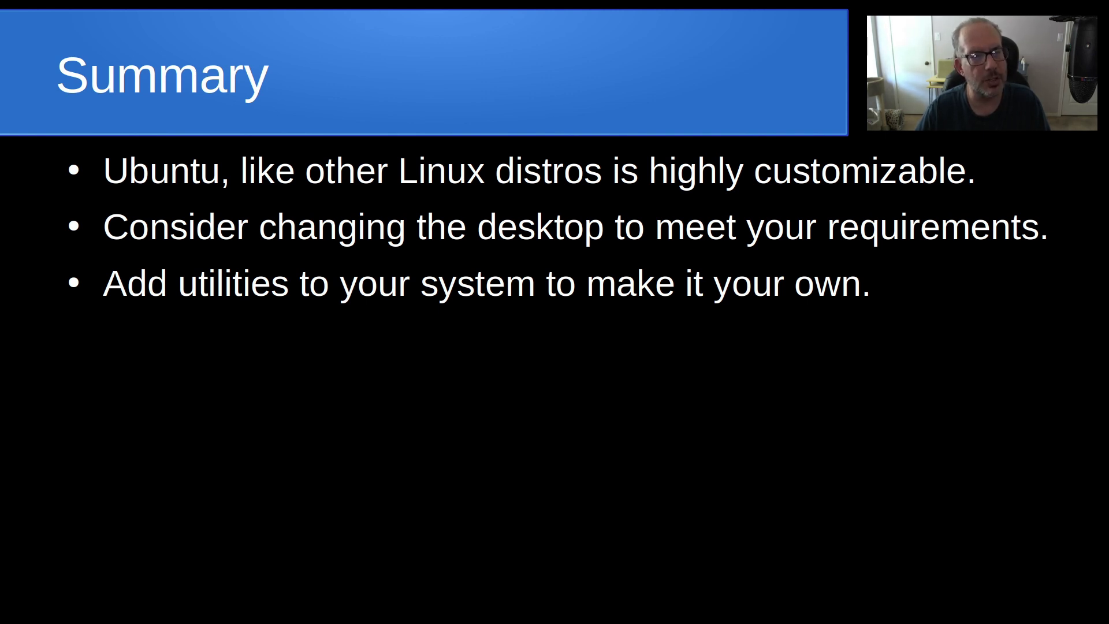
key("space")
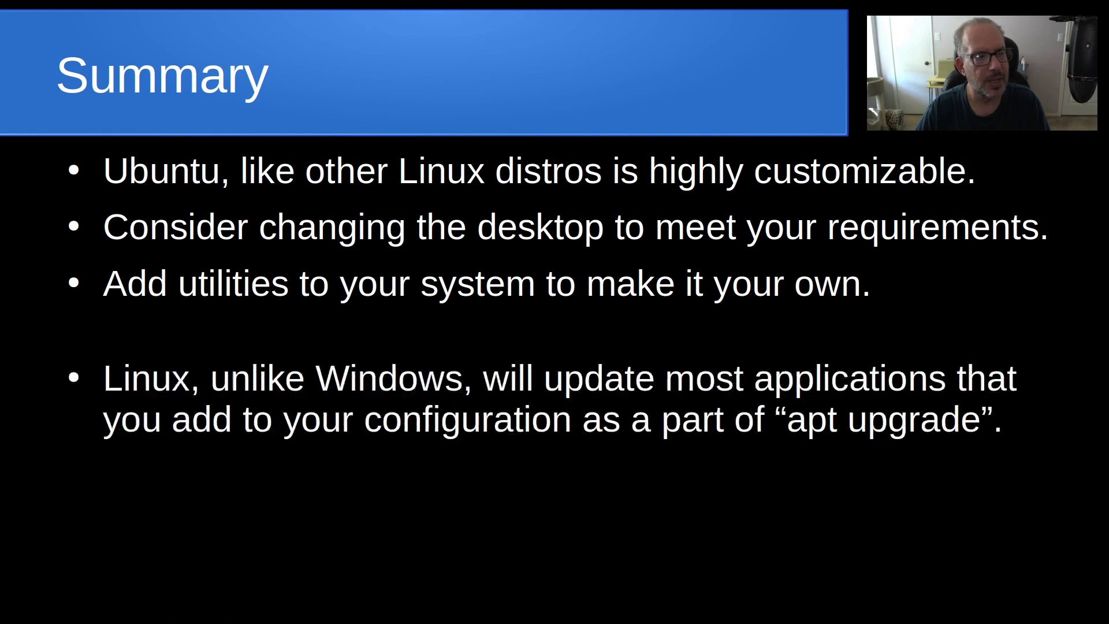